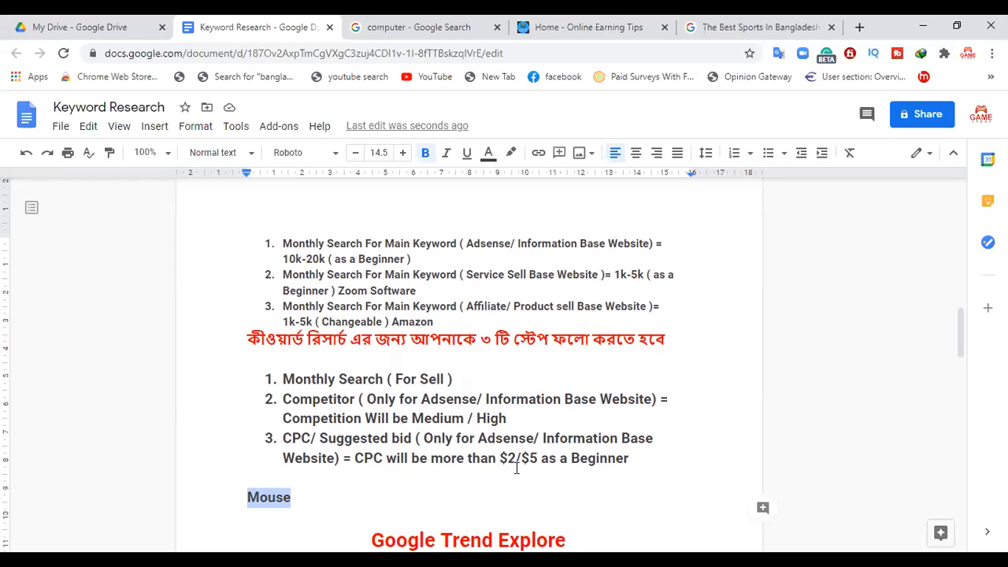
Step: Highlight the three numbered keyword research criteria in the document and review the Google Trend Explore section below them
drag(644, 465, 244, 383)
click(638, 469)
drag(638, 469, 275, 379)
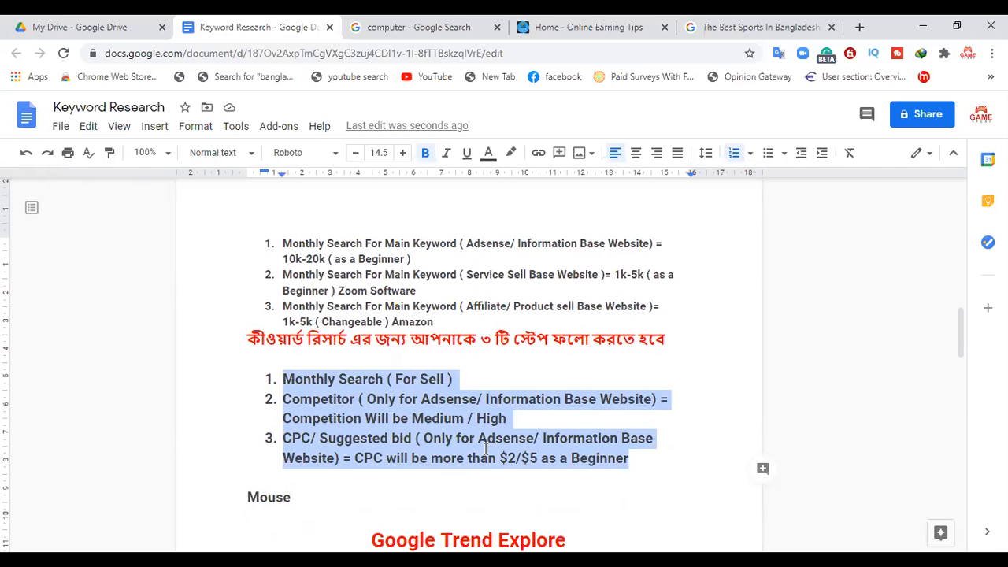
drag(962, 339, 916, 381)
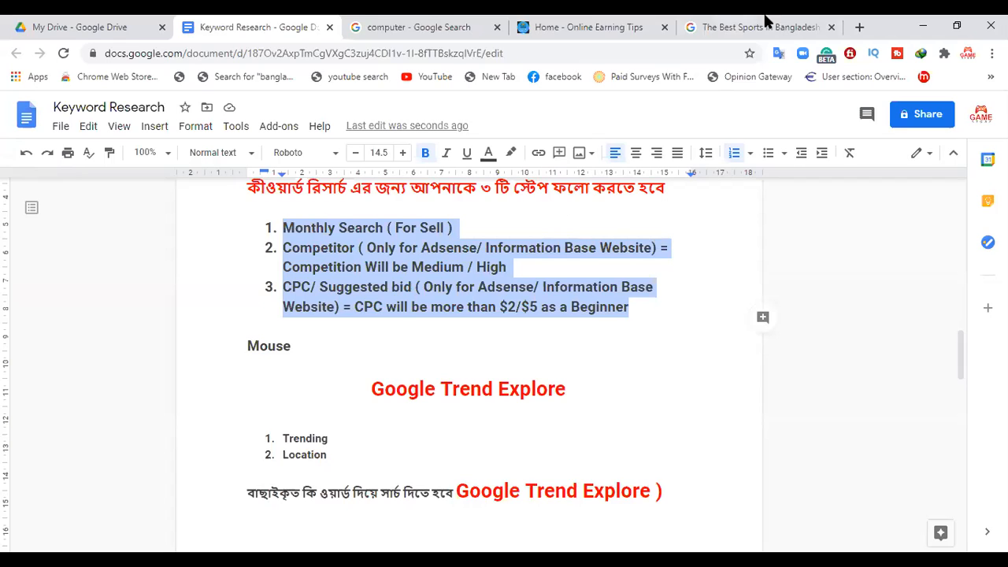
Step: Open the Google homepage in a new browser tab
click(860, 29)
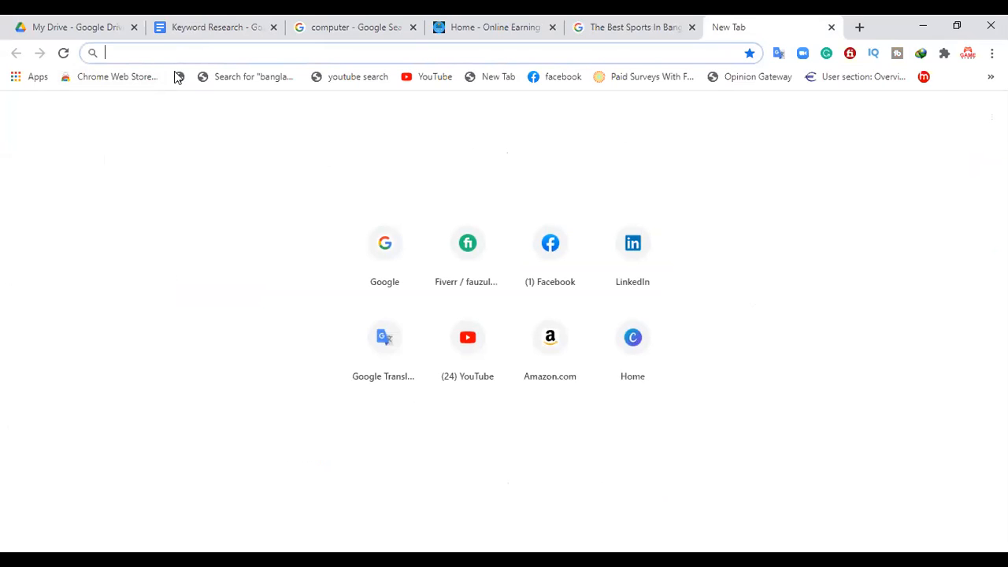
text(goo)
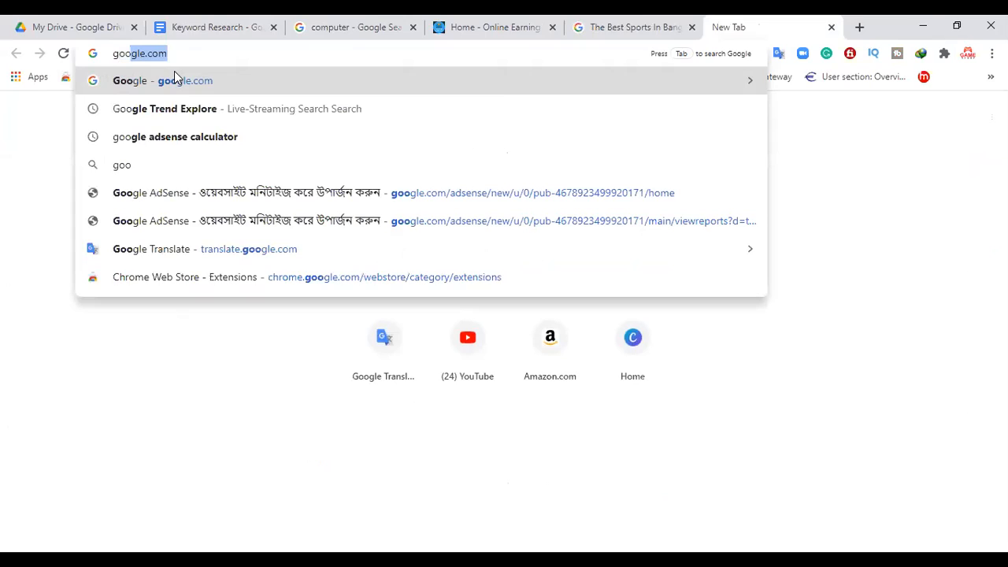
key(Return)
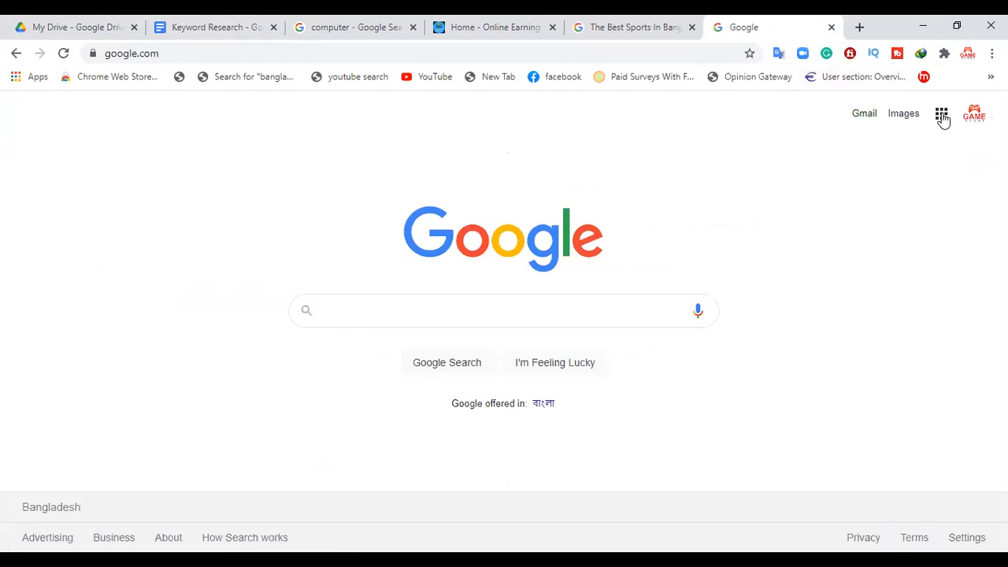
Step: Switch to Google Drive and create a new blank Google Sheets spreadsheet
click(4, 20)
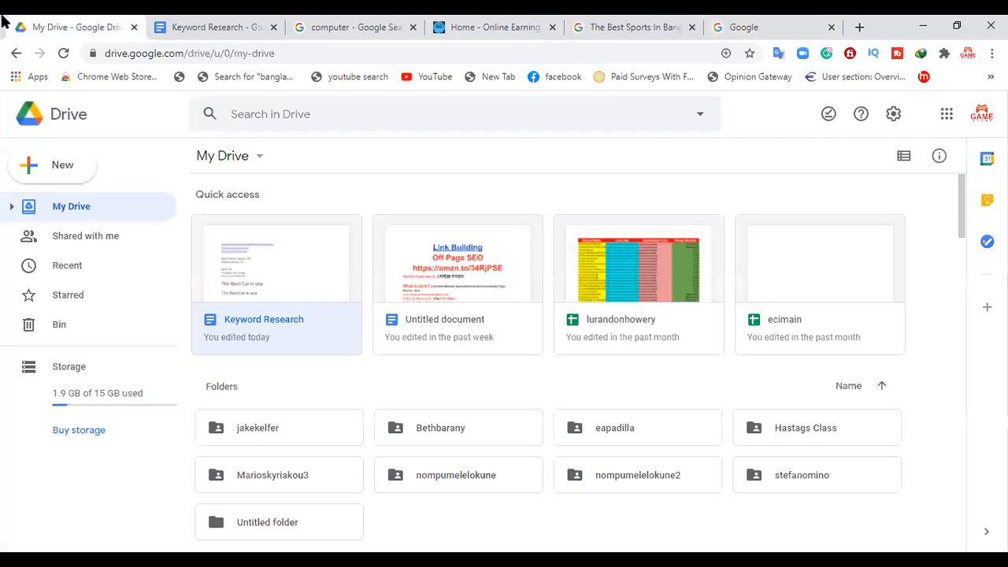
click(69, 172)
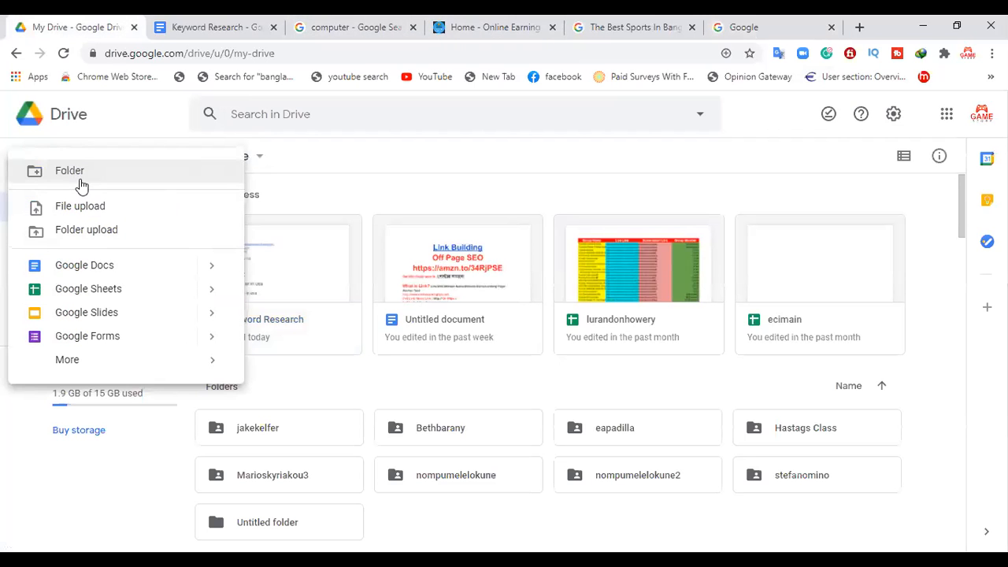
click(155, 283)
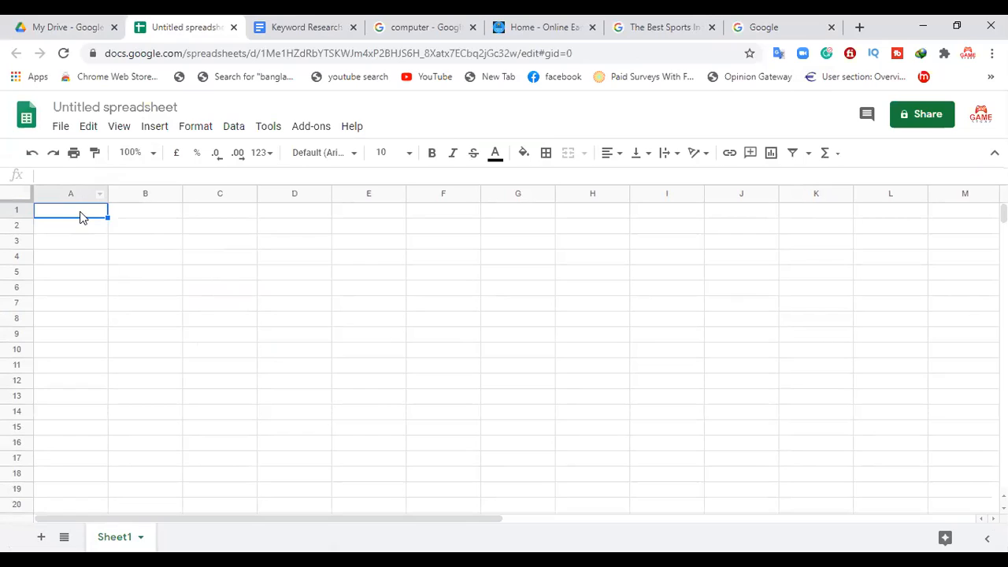
Step: Enter the column header "Keyword Name" in cell A1
double_click(81, 211)
text(Key)
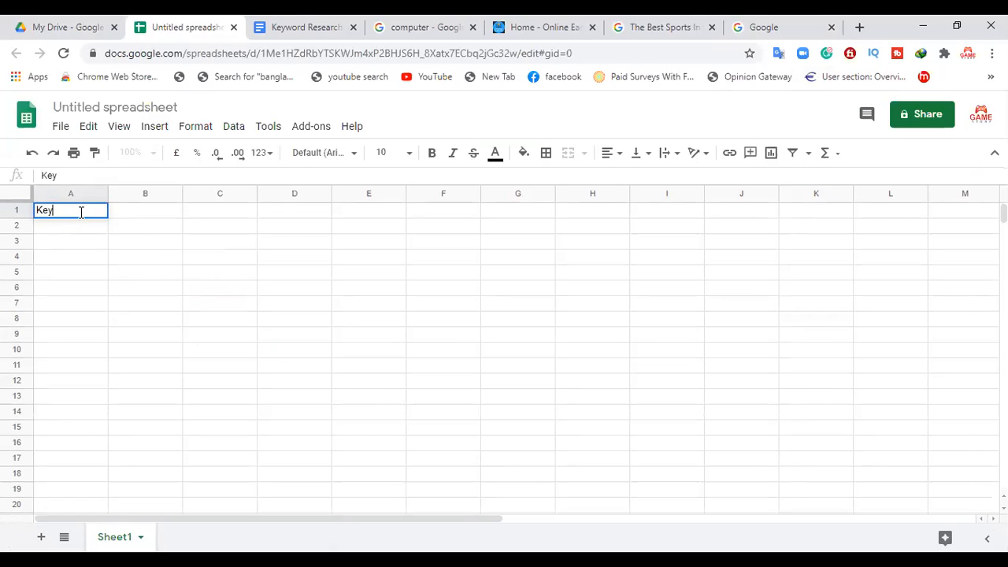
text(word Name)
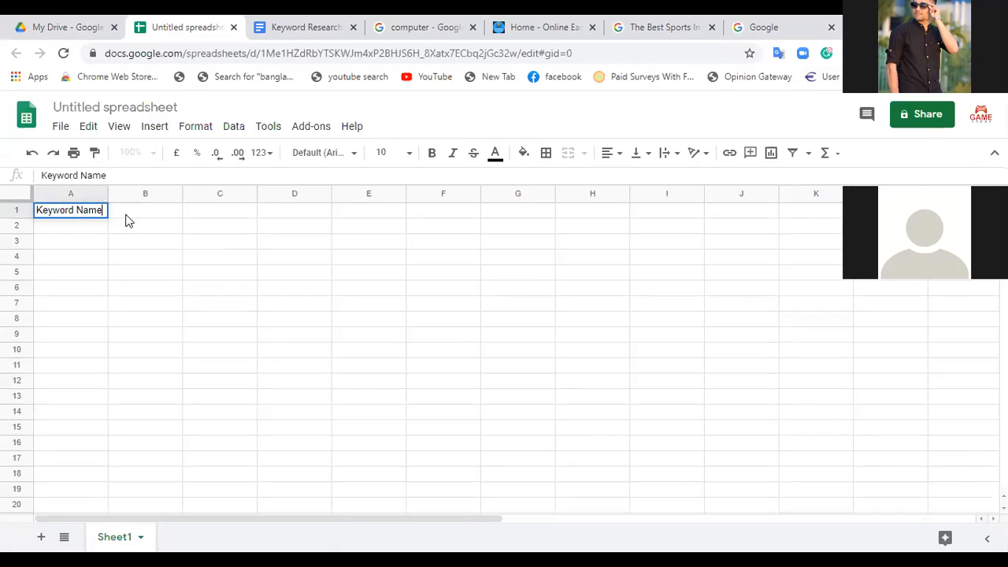
Step: Enter the column header "Monthly Search" in cell B1
click(125, 214)
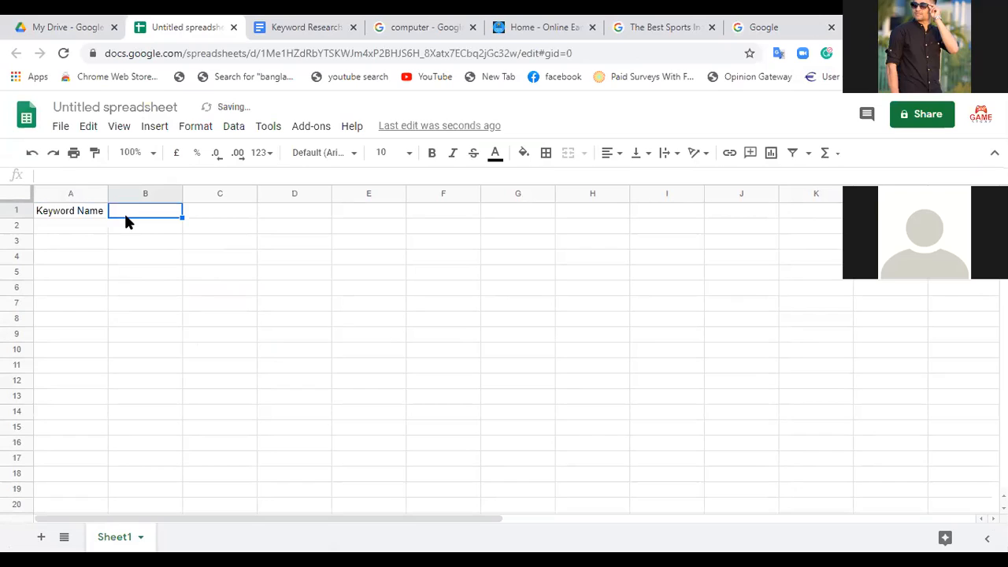
text(Monthly)
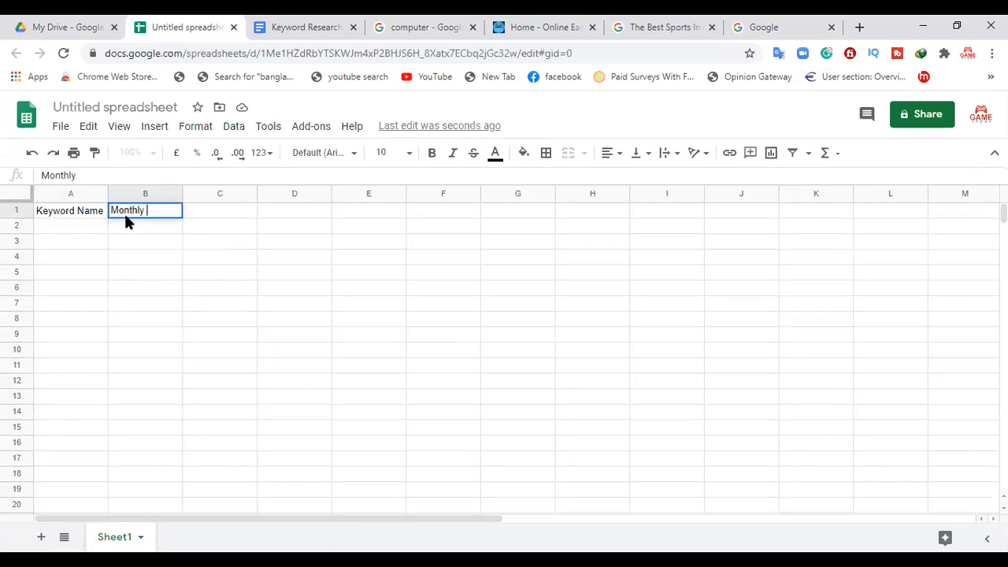
text( R)
key(BackSpace)
text(Search)
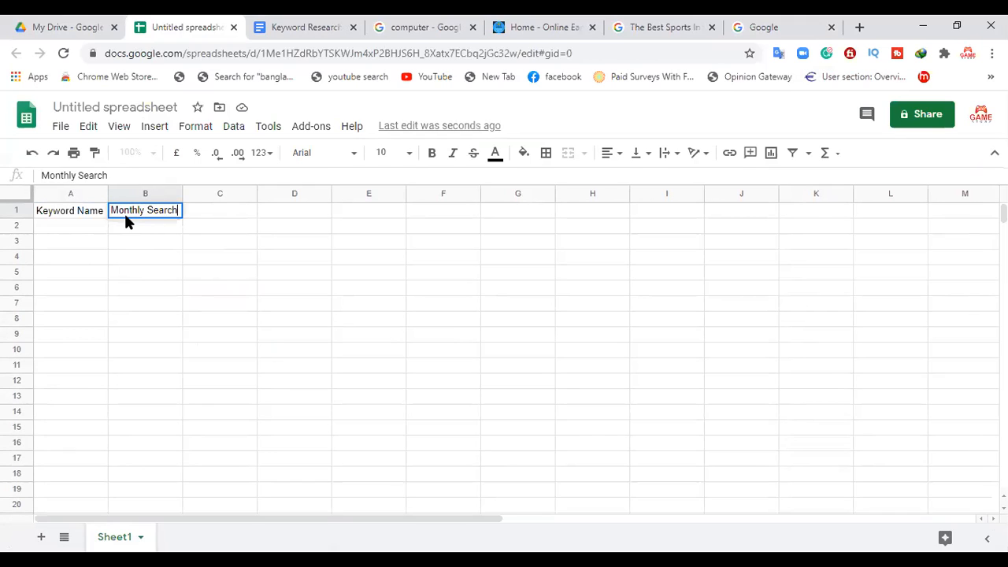
Step: Enter the column headers "Competetion" in cell C1 and "CPC" in cell D1
click(195, 219)
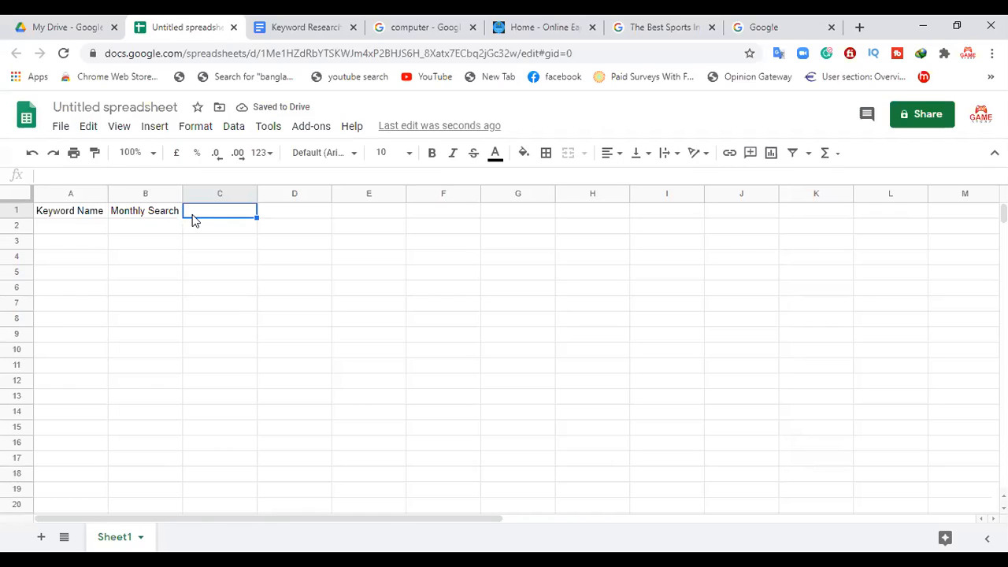
text(Compe)
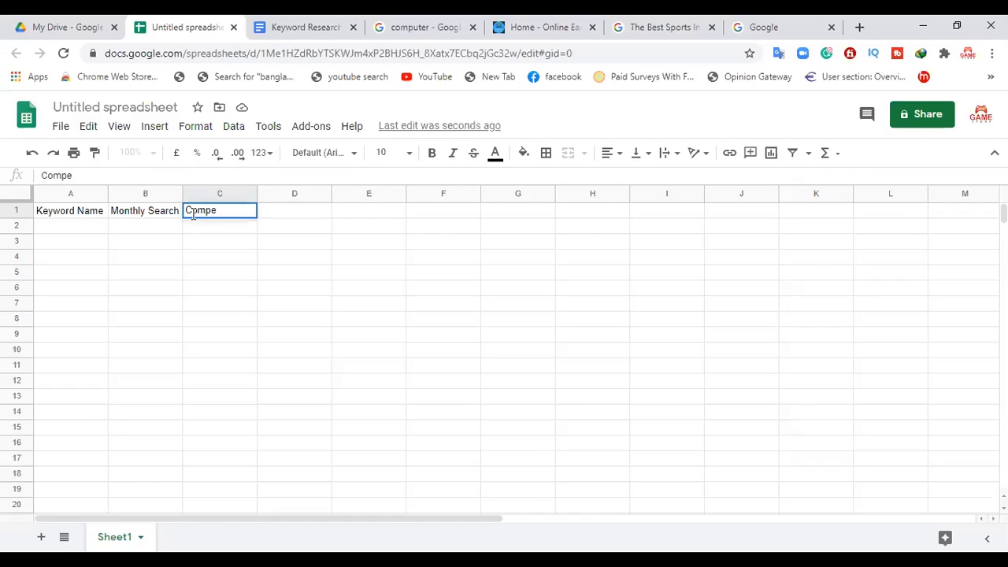
text(tetion)
click(275, 216)
text(CPC)
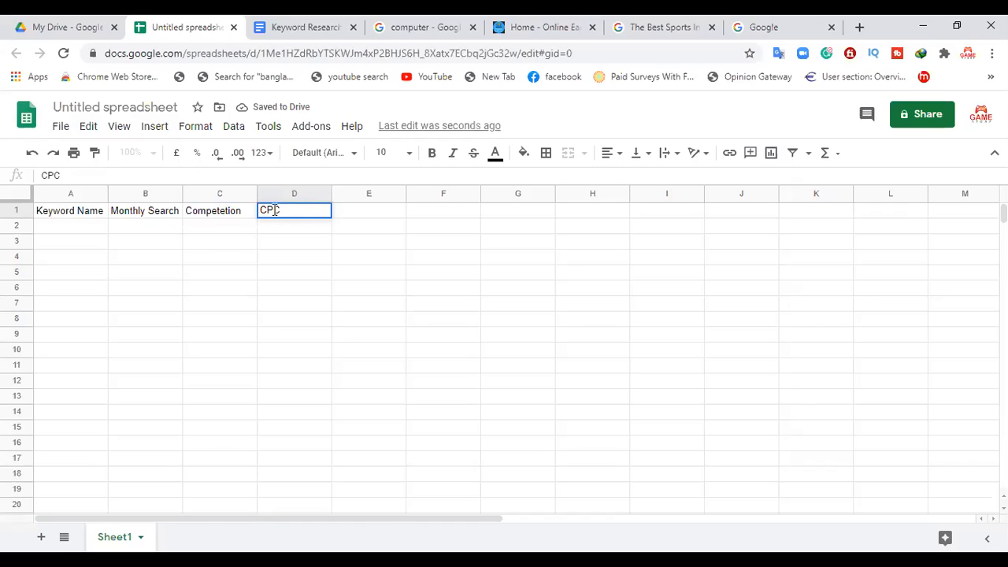
Step: Enter the column headers "Tranding" in cell E1 and "Location" in cell F1
click(382, 220)
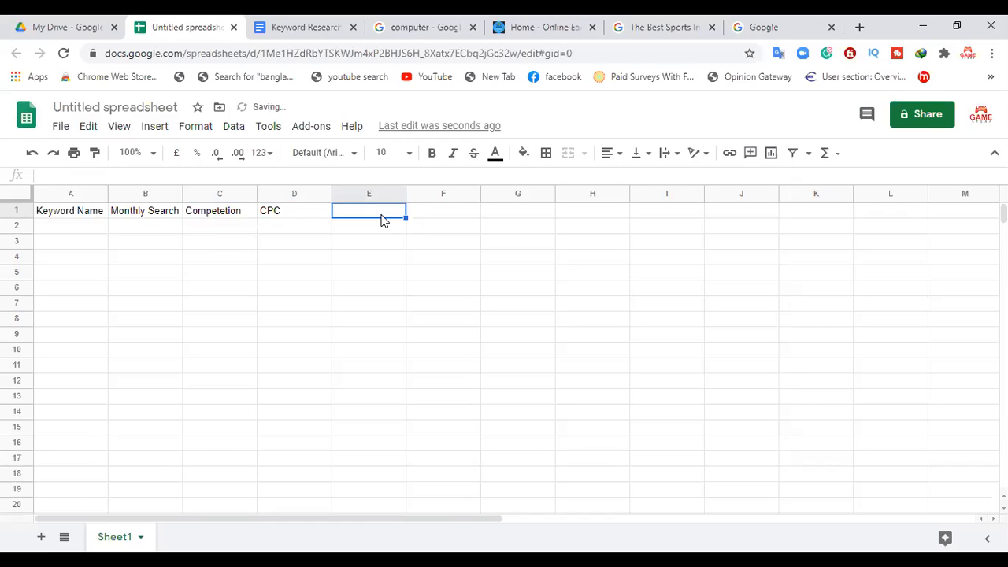
text(Tran)
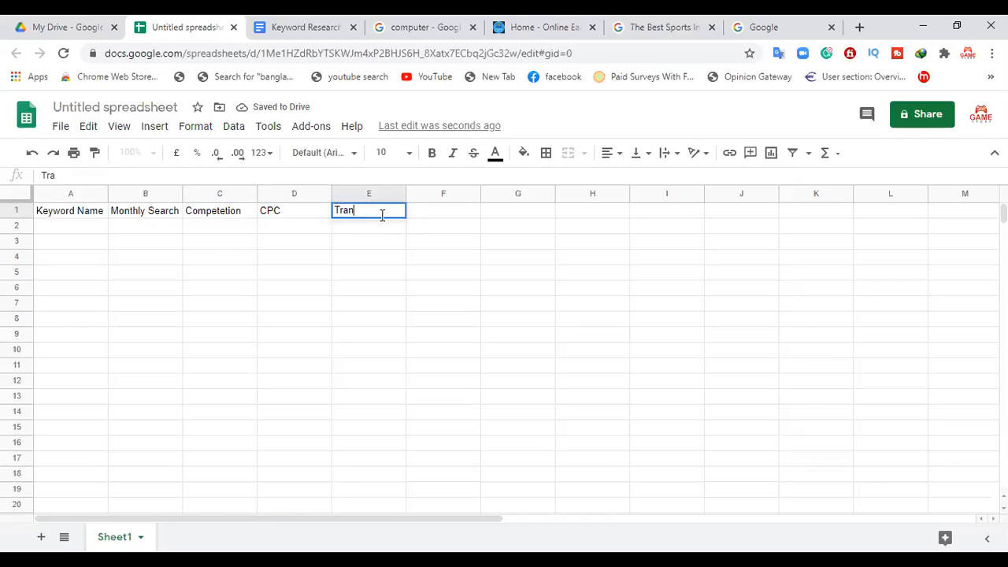
text(ding)
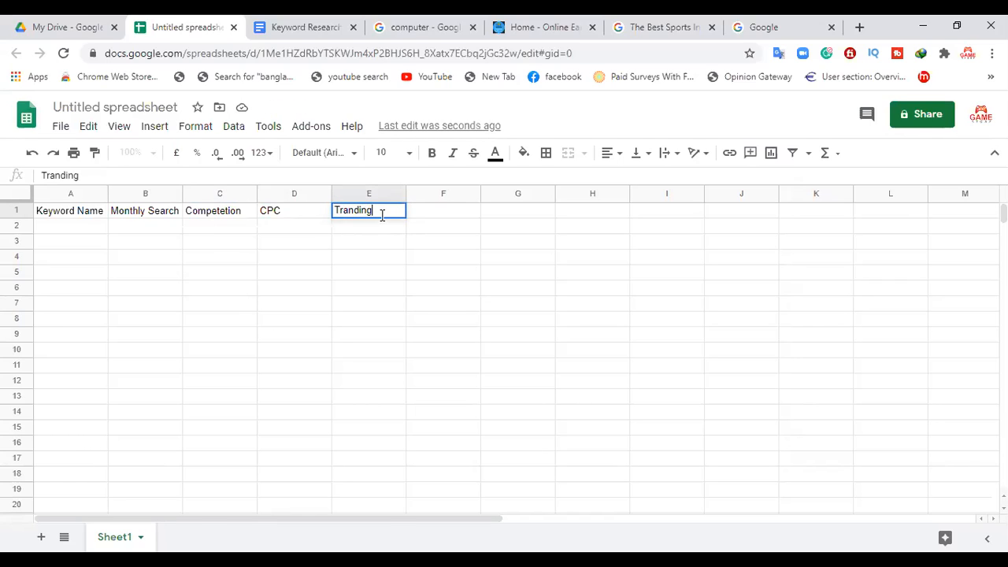
click(476, 214)
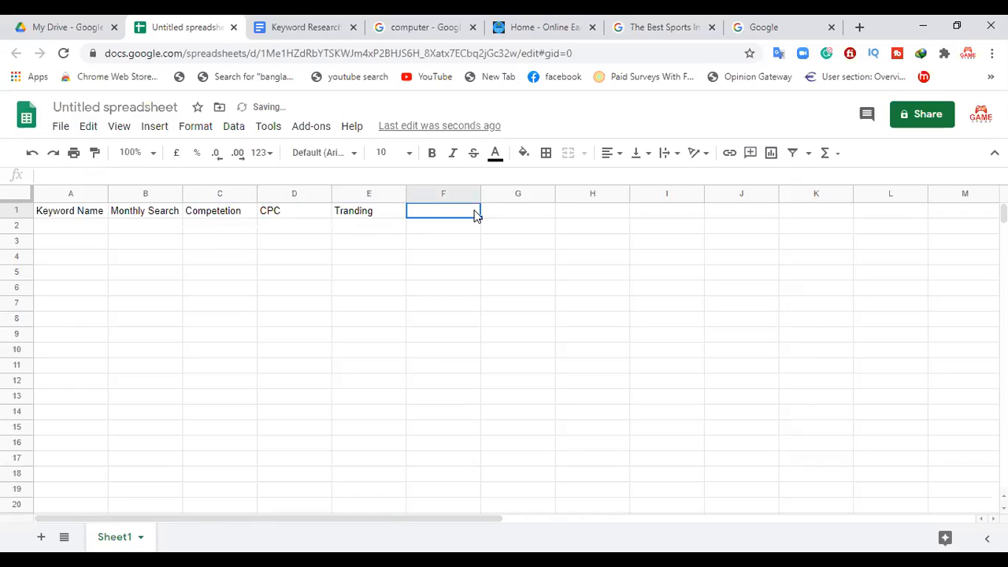
text(Locat)
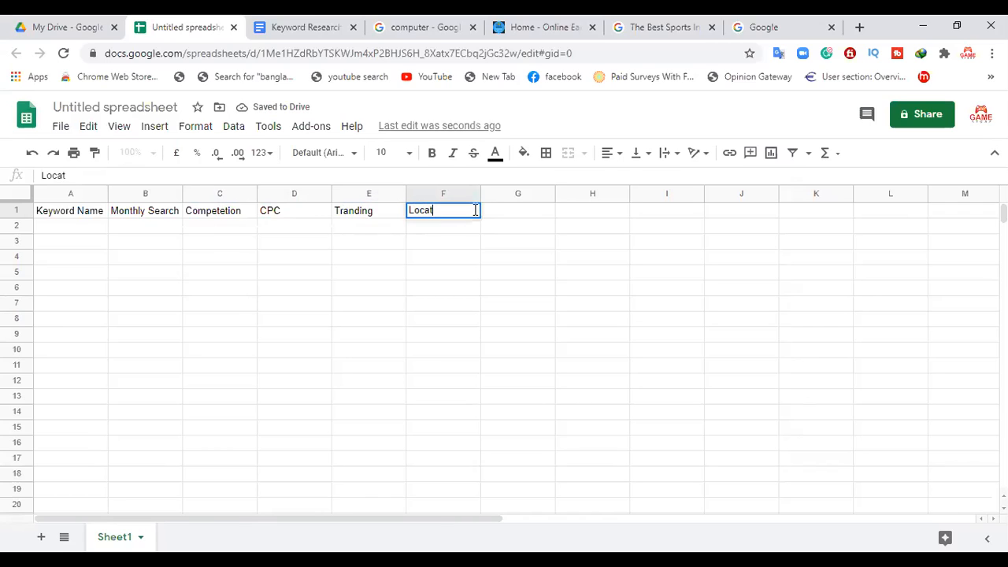
text(ion)
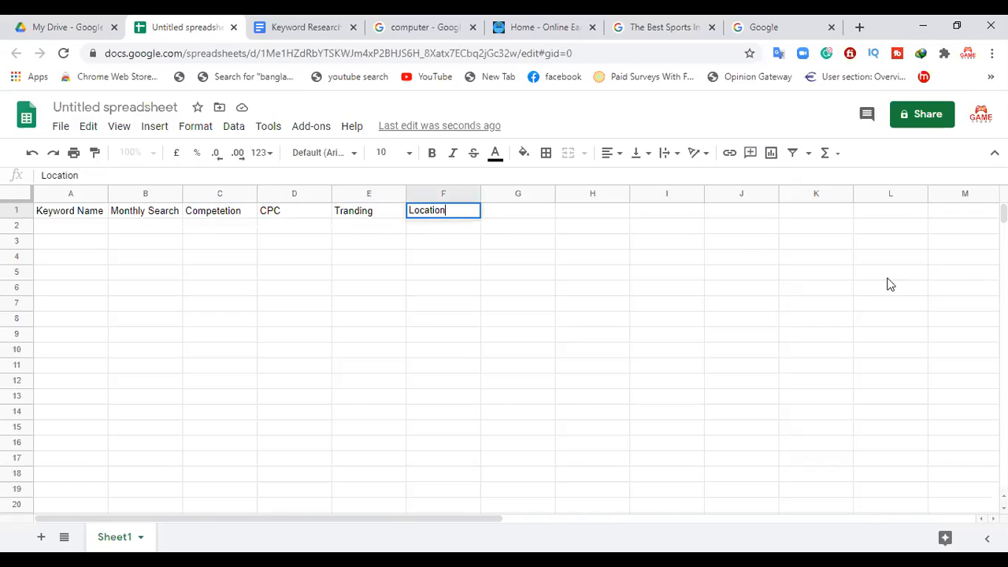
Step: Enter the header "CTR ( Click Through Rate)" in cell G1 and widen column G to fit it
click(516, 210)
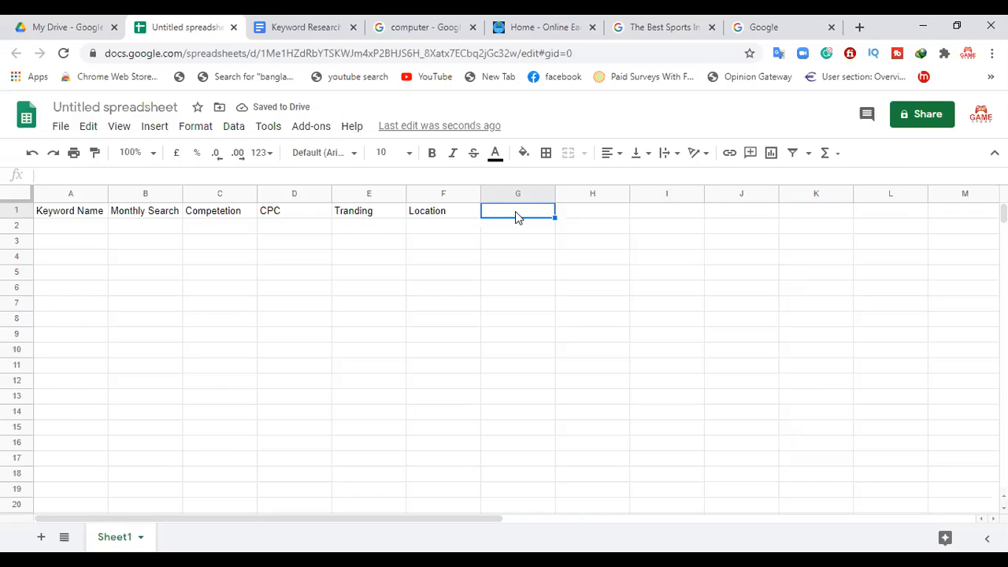
text(CT)
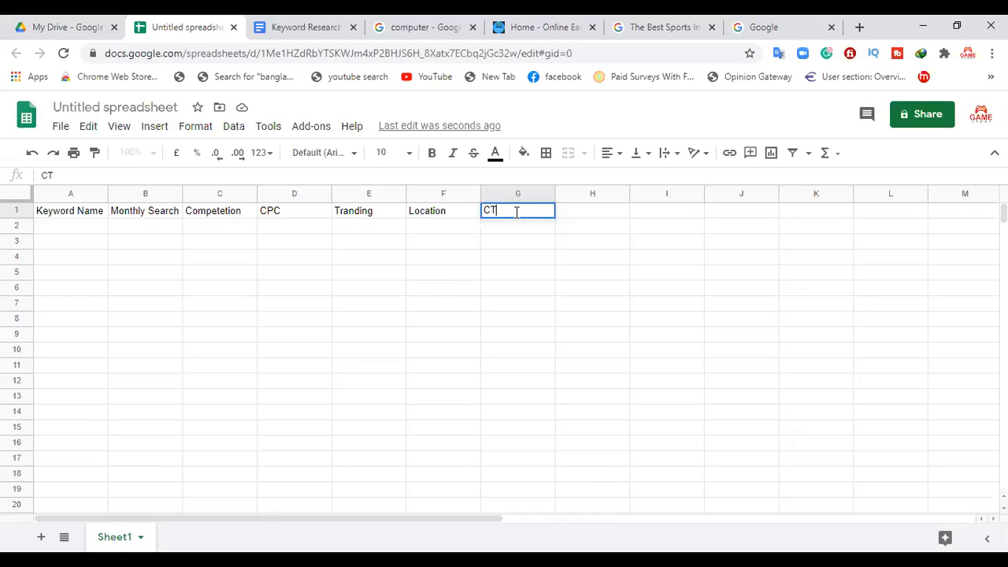
text(R ( Click Through Rate)
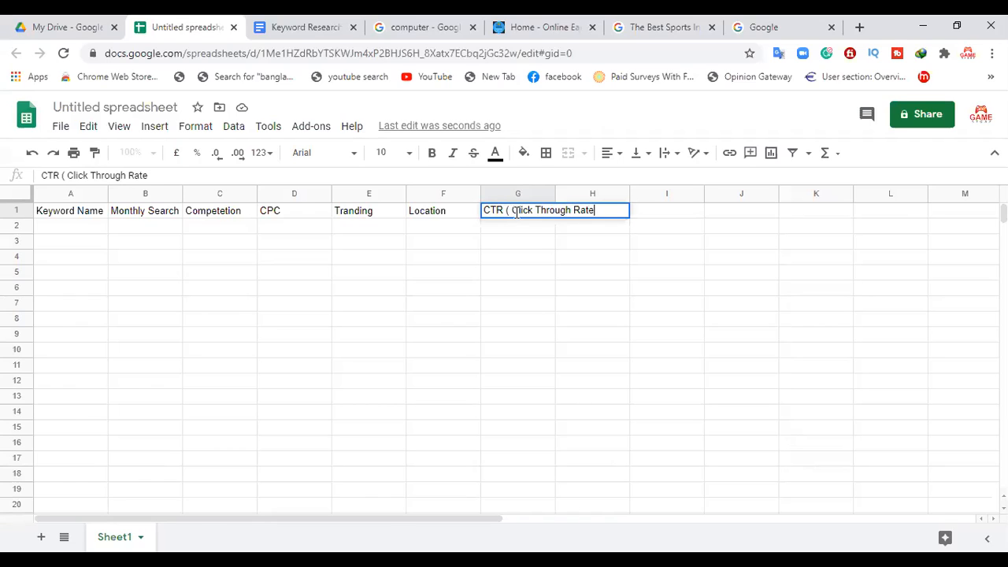
text())
drag(555, 195, 646, 197)
Step: Enter the header "Ranking Difficulty" in cell H1 and widen column H slightly to fit it
click(673, 214)
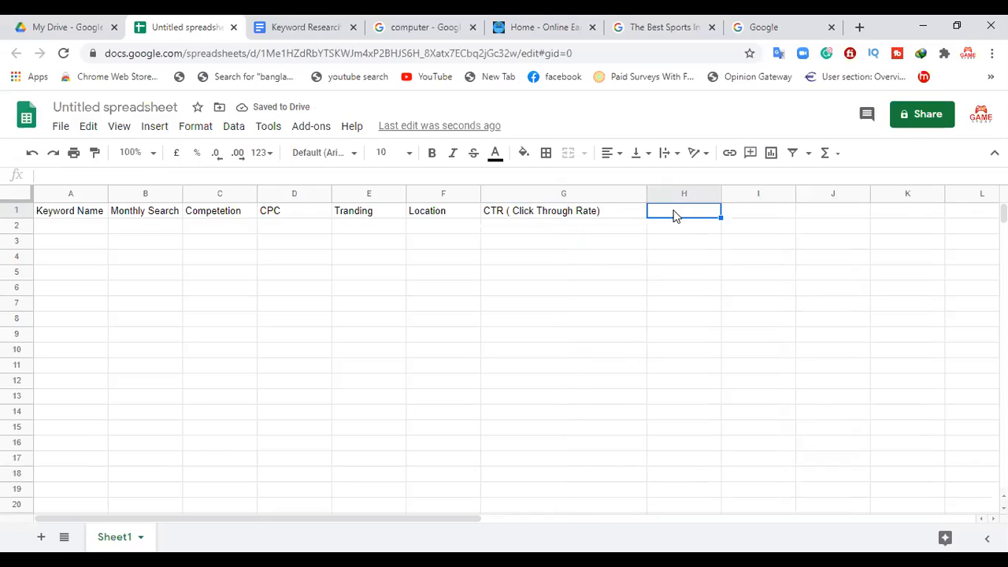
text(Ranking D)
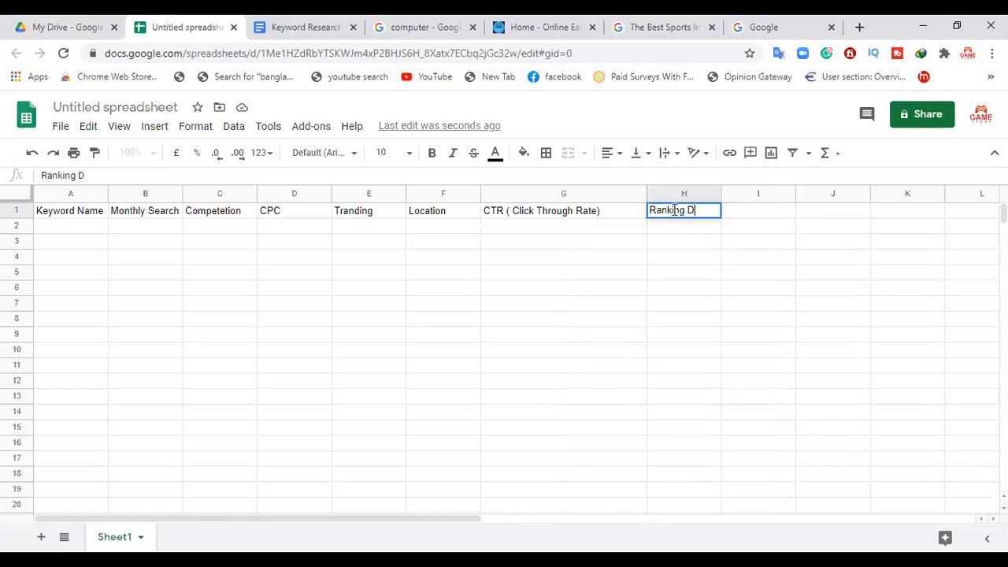
text(ifficulty)
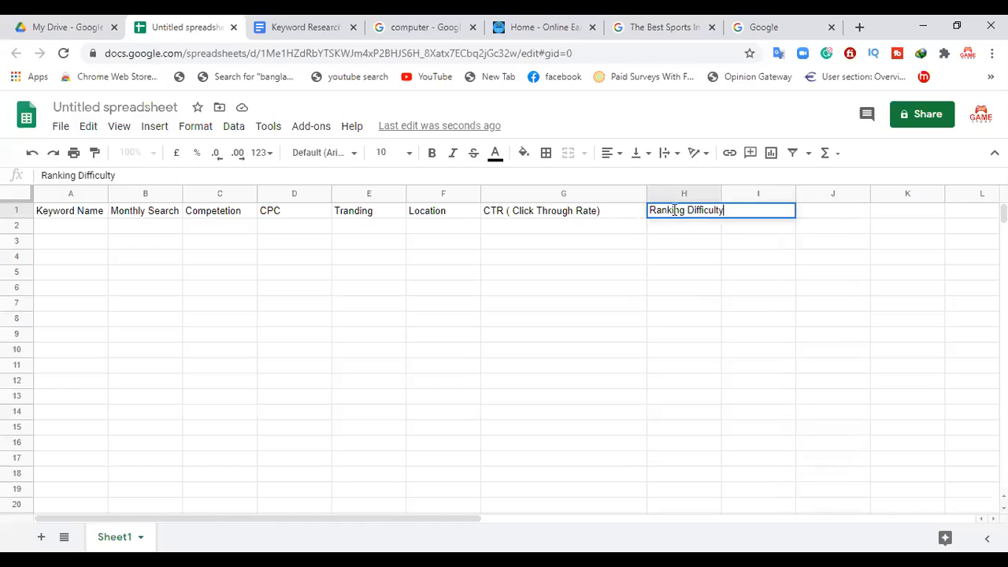
click(696, 243)
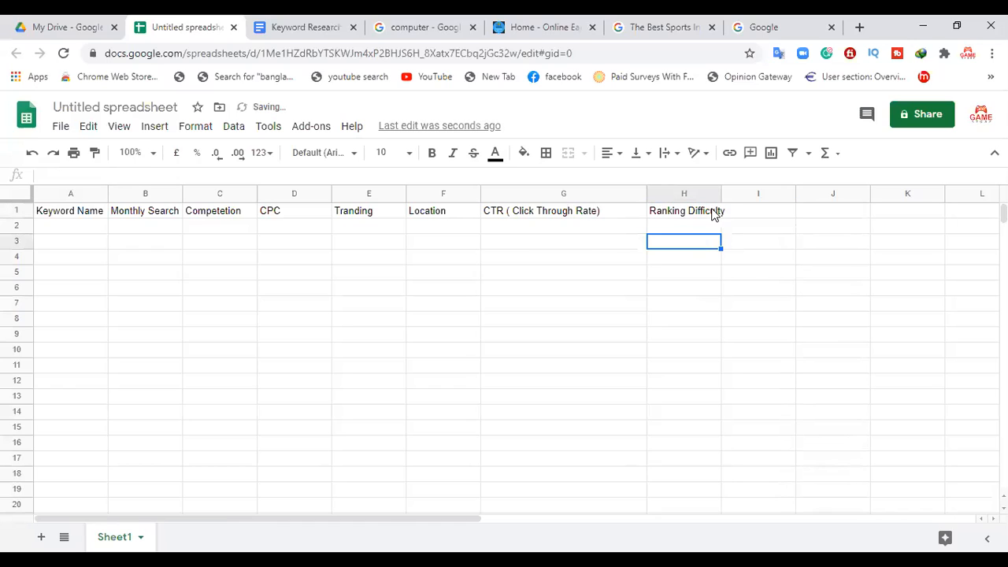
drag(720, 193, 731, 191)
Step: Enter the column headers "Asvertiser" in cell I1 and "Homepage" in cell J1
click(744, 216)
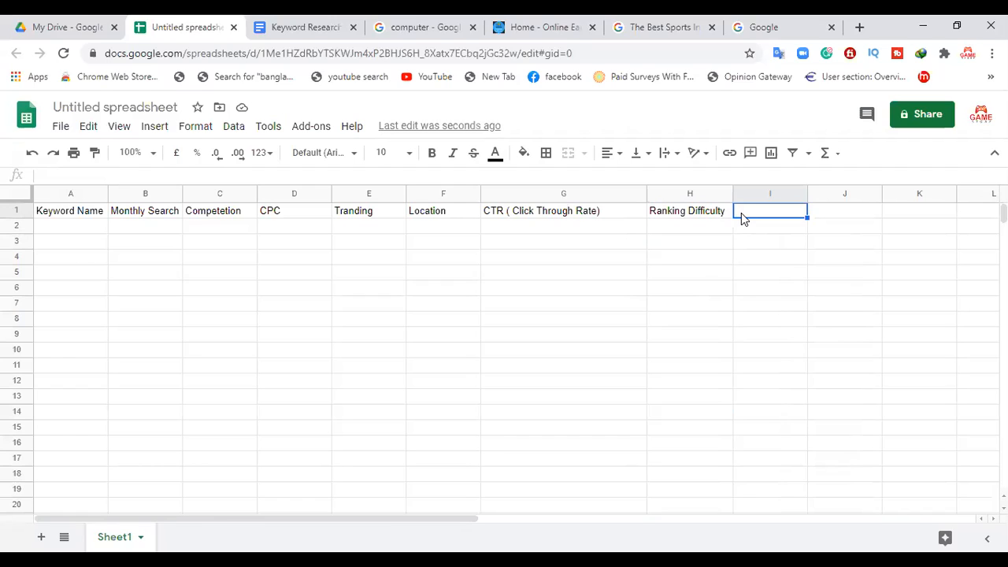
text(Asver)
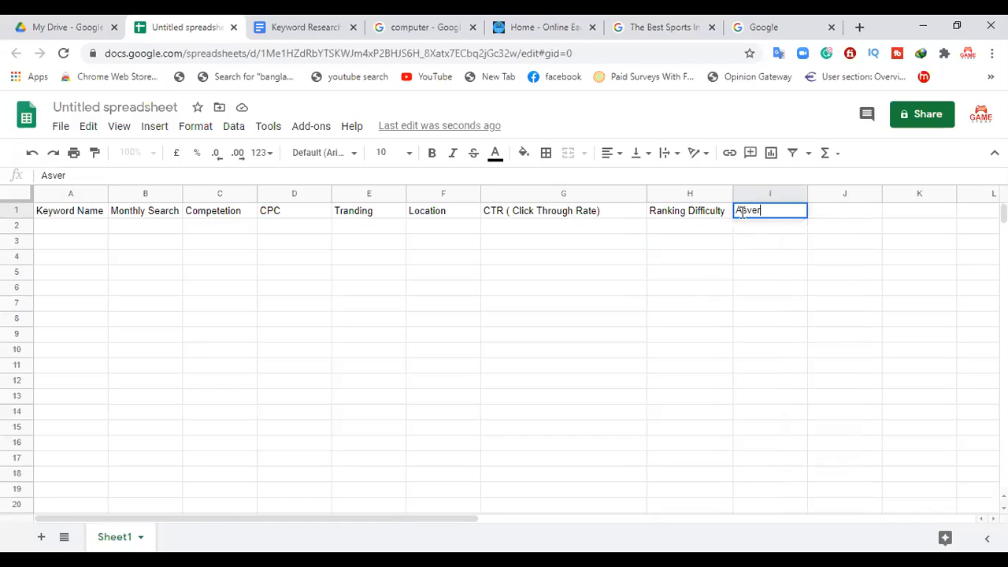
text(tiser)
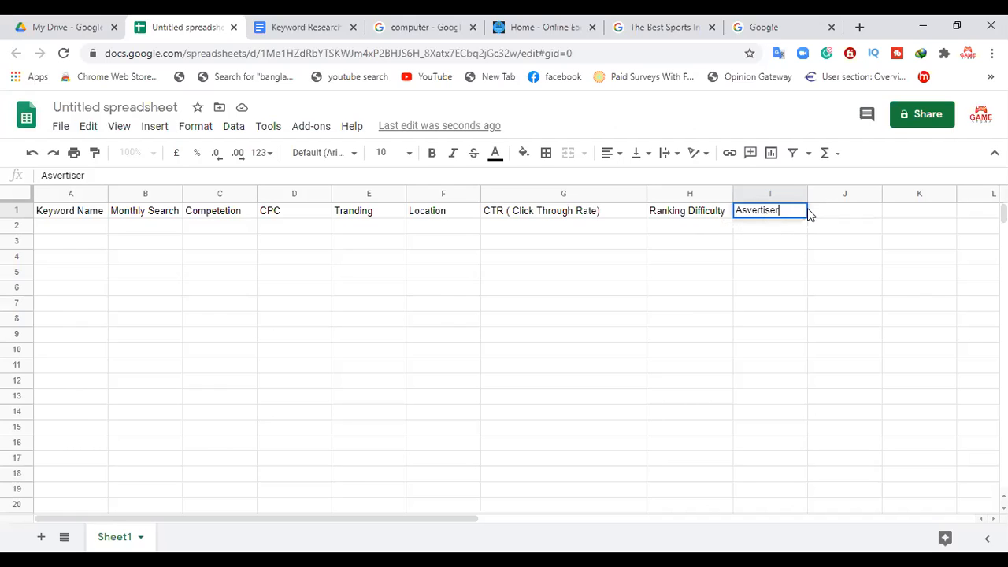
click(833, 216)
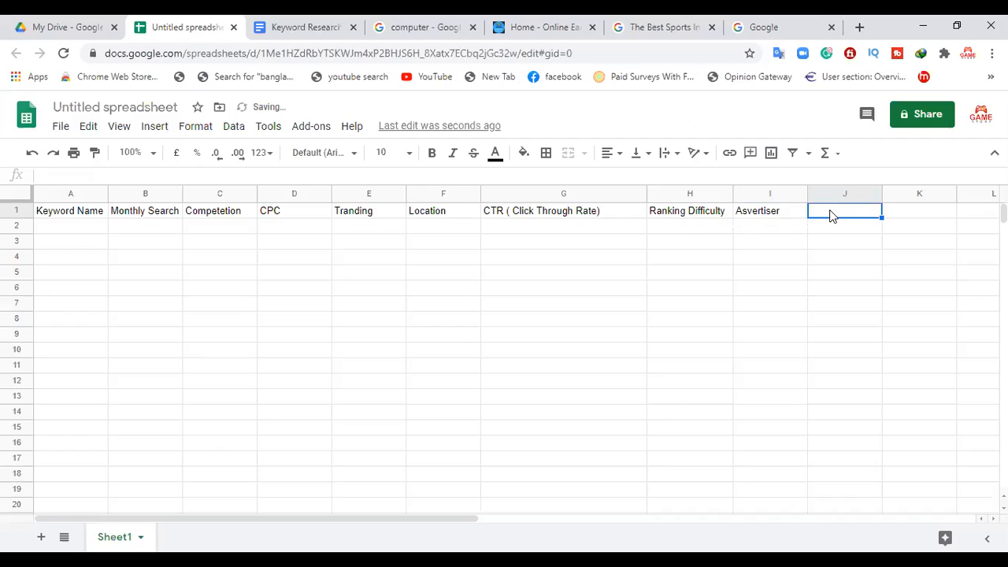
text(Homepage)
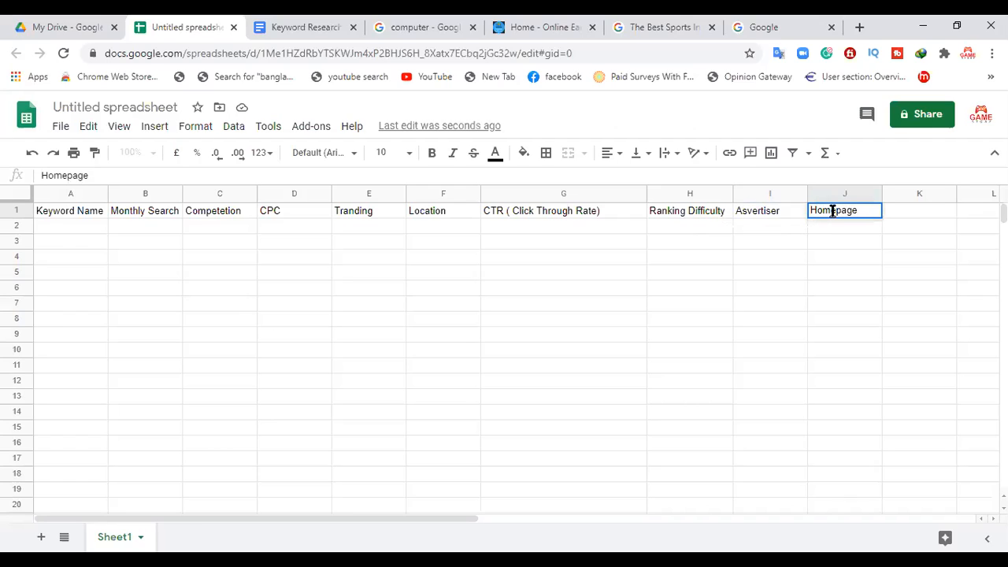
click(832, 238)
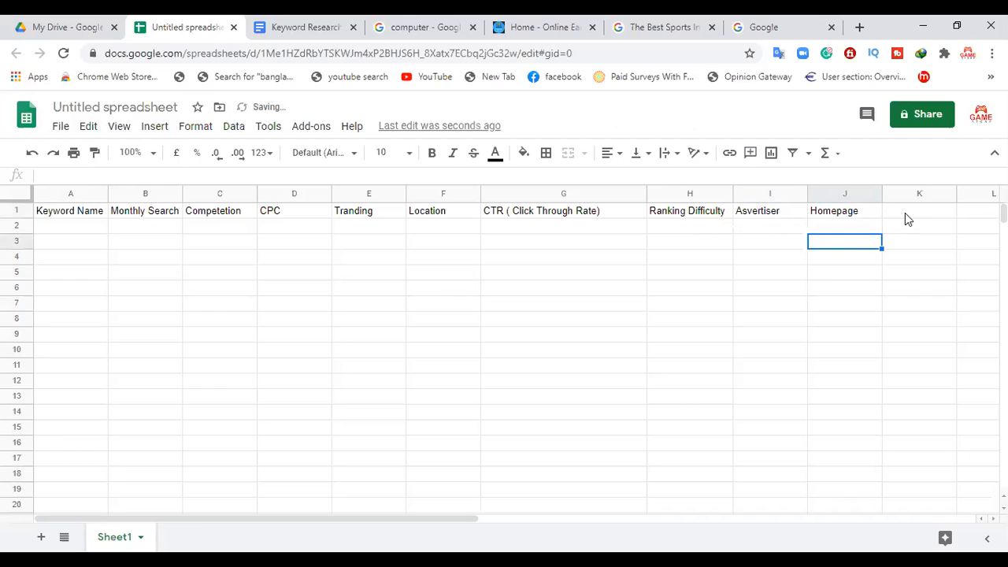
Step: Enter the header "Estimeted Earning" in cell K1 and widen column K to fit it
click(904, 214)
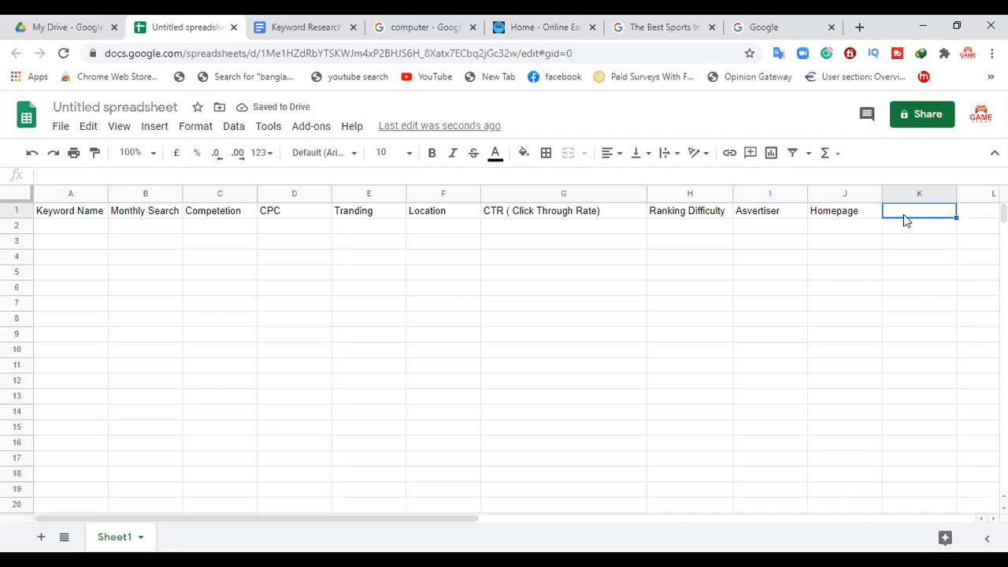
text(Es)
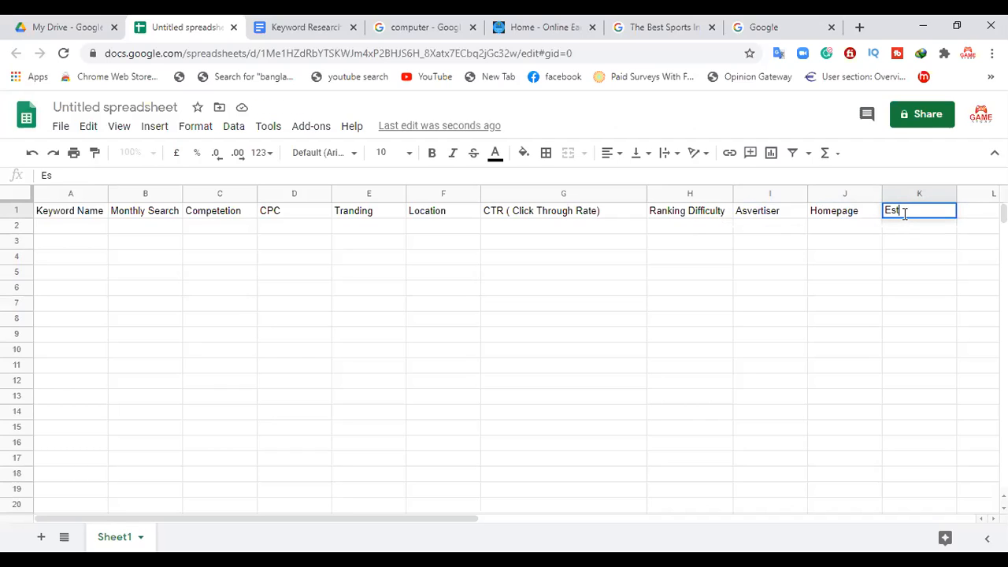
text(timeted Ear)
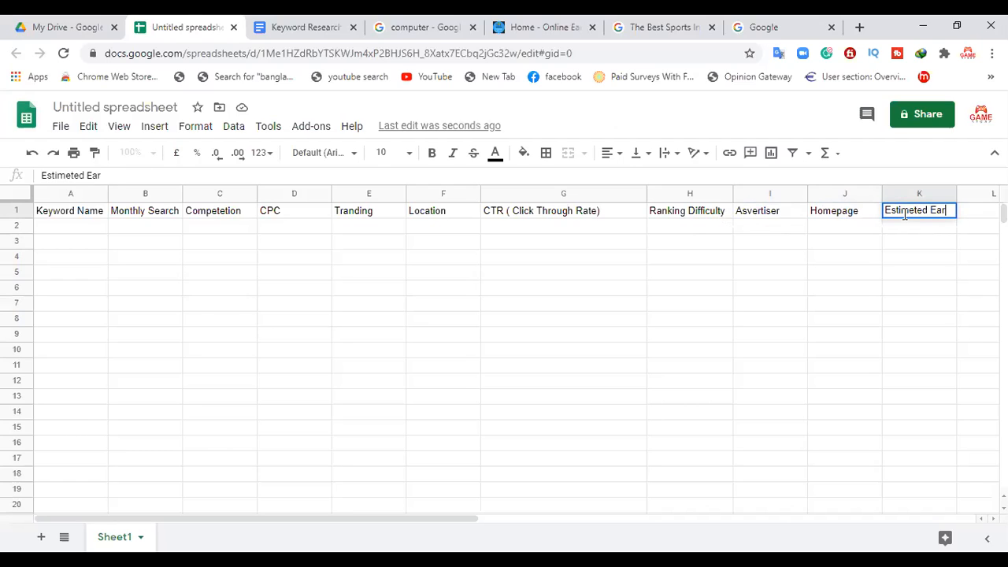
text(ning)
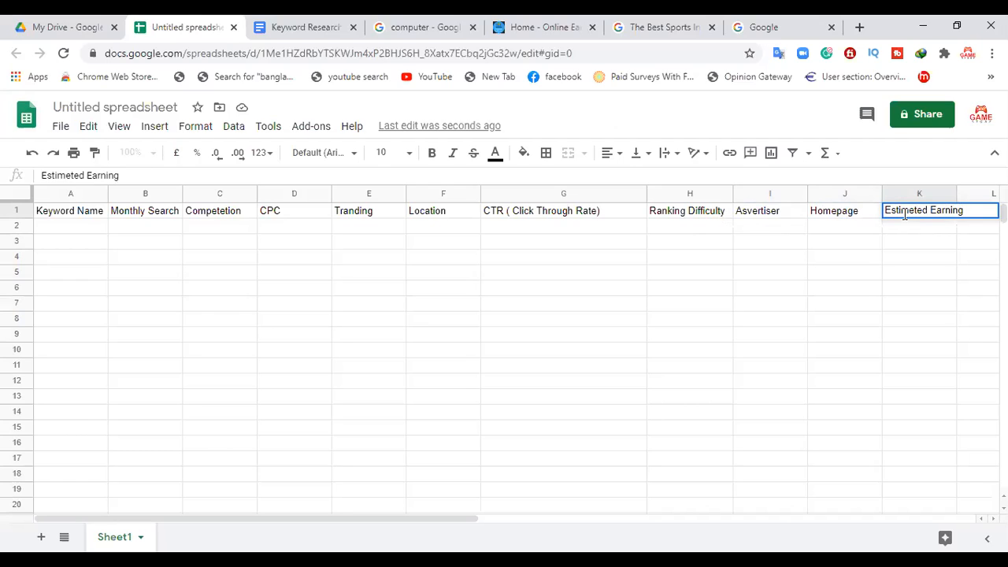
click(778, 243)
drag(956, 185, 985, 193)
mouse_move(241, 522)
mouse_down()
mouse_move(504, 527)
mouse_move(236, 520)
mouse_up()
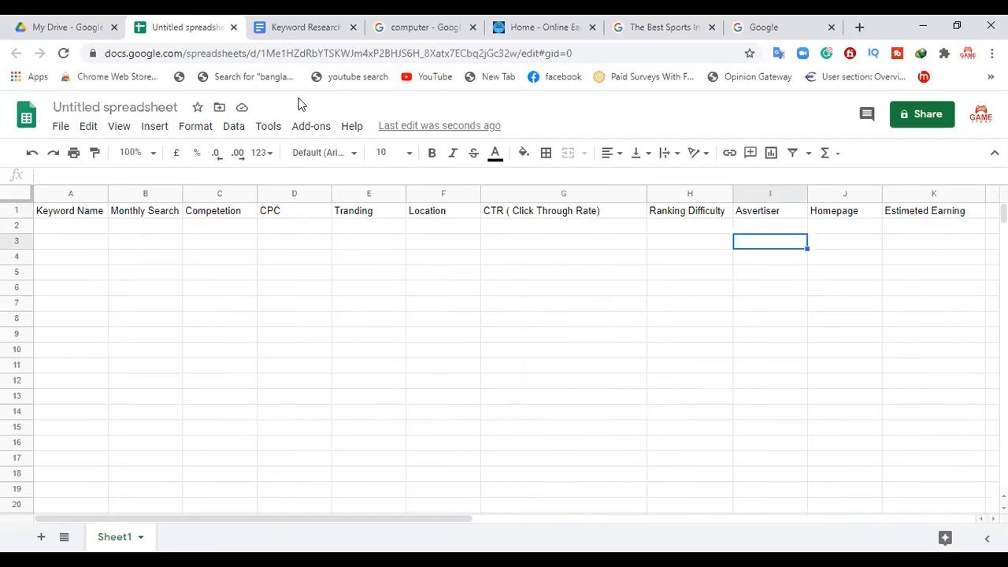
Step: Select the word "Mouse" in the Keyword Research document and return to the untitled spreadsheet
click(303, 27)
drag(298, 344, 243, 344)
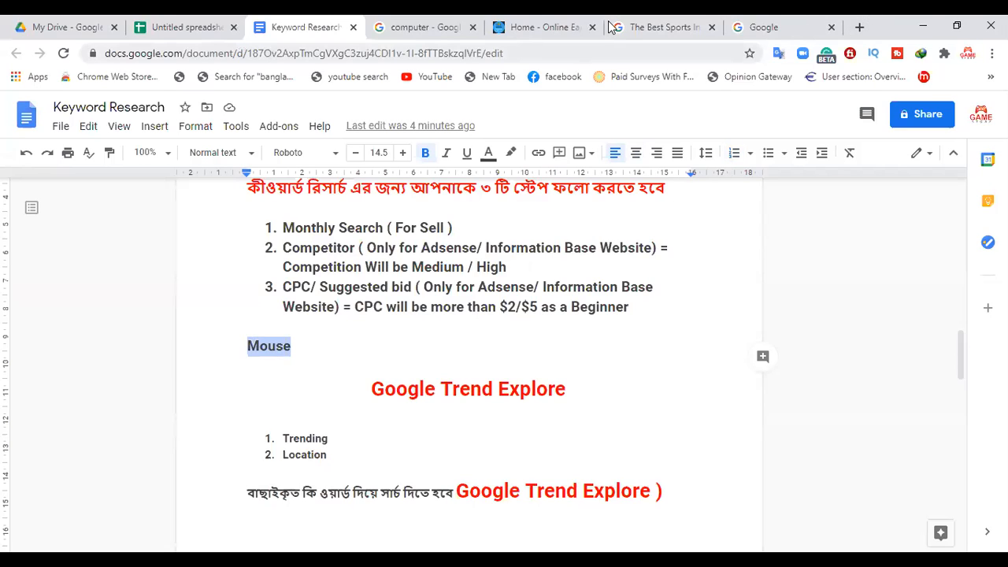
click(165, 25)
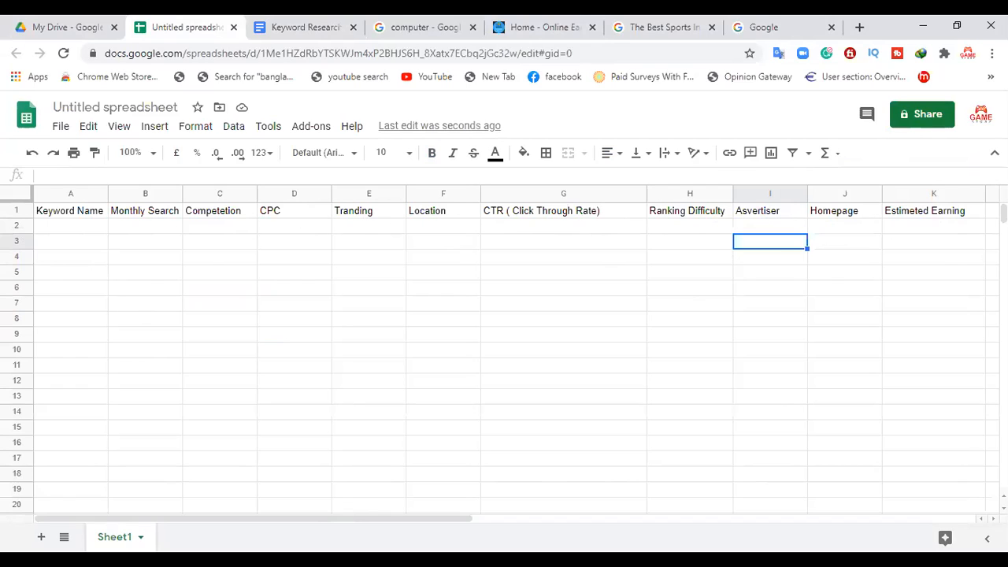
Step: Make the "Keyword Name" header in cell A1 bold
click(66, 214)
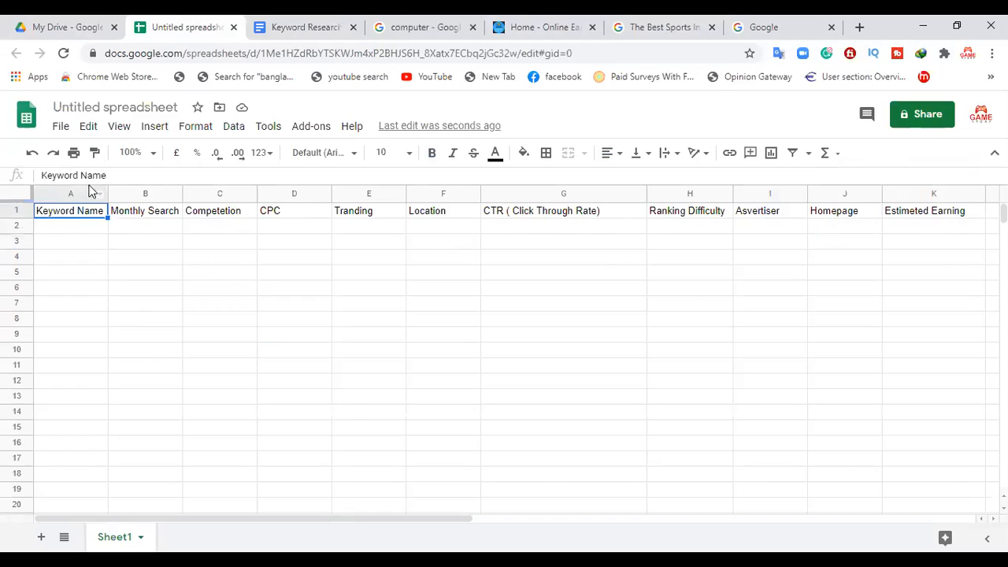
click(436, 156)
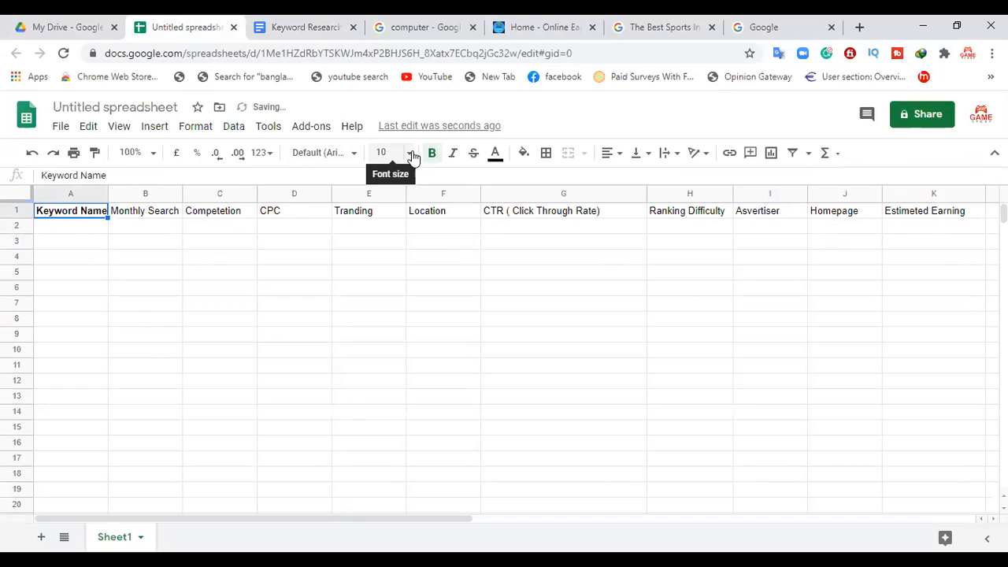
click(410, 154)
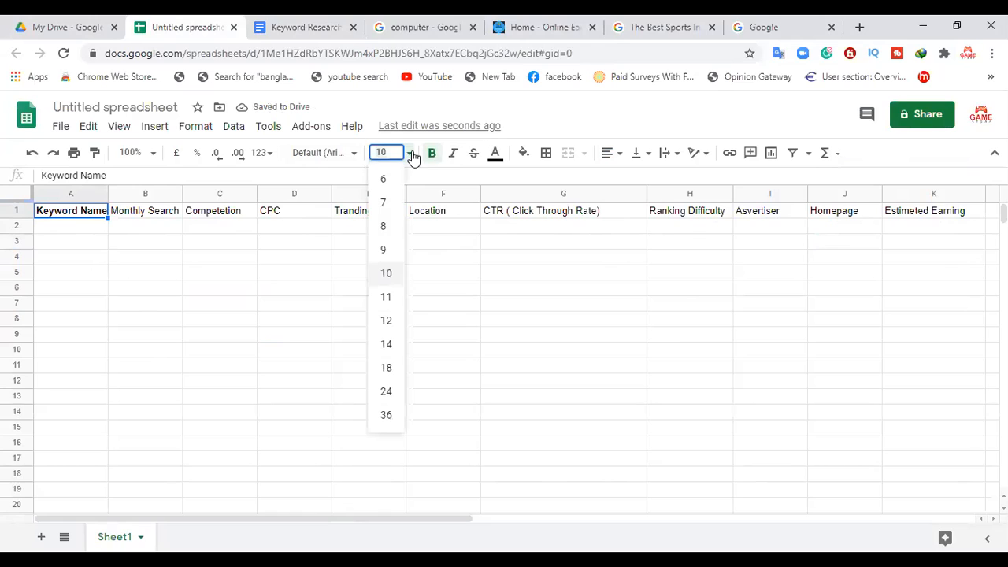
click(386, 368)
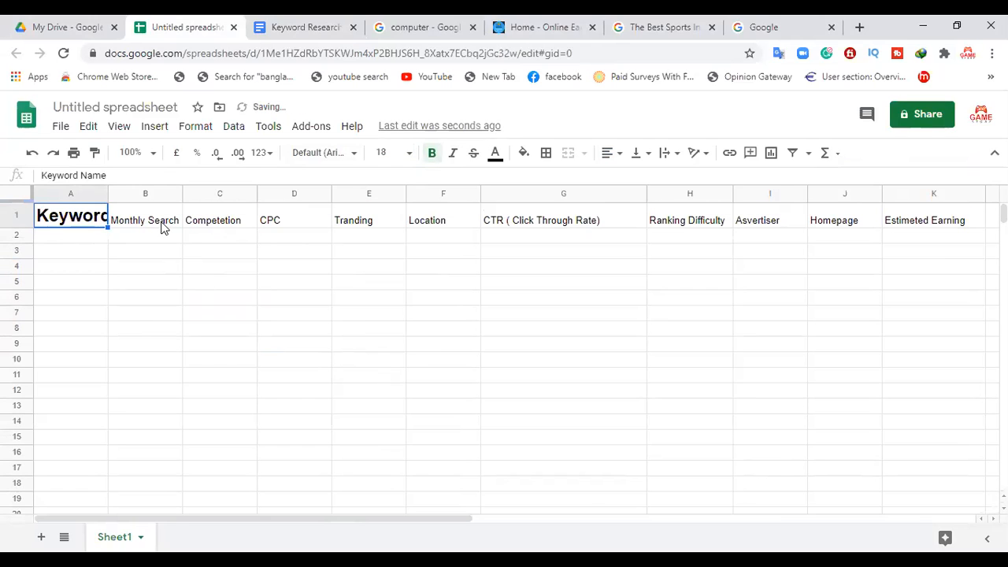
key(ctrl+z)
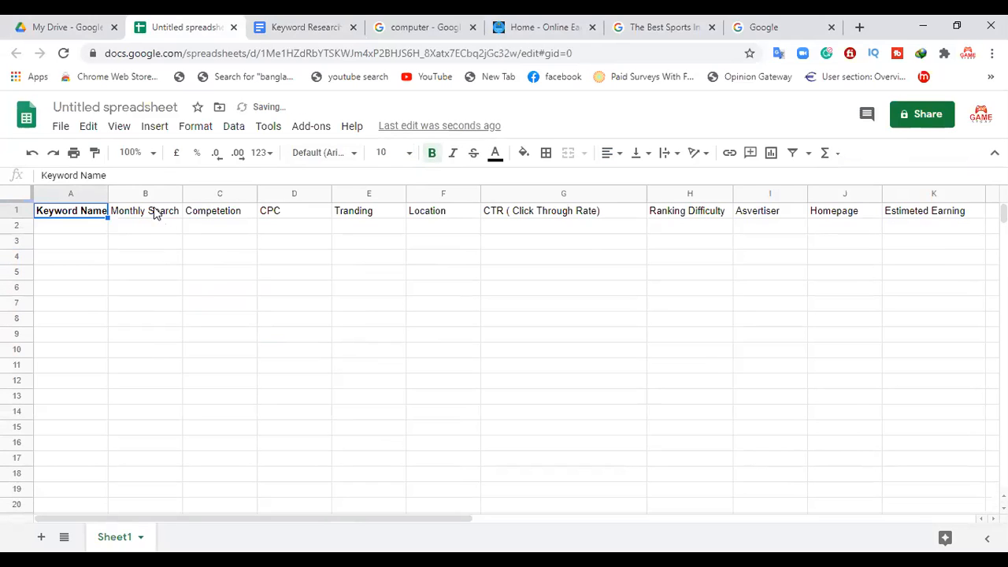
Step: Widen column A, make the "Monthly Search" header in B1 bold and widen column B to fit it
drag(108, 193, 133, 191)
click(161, 216)
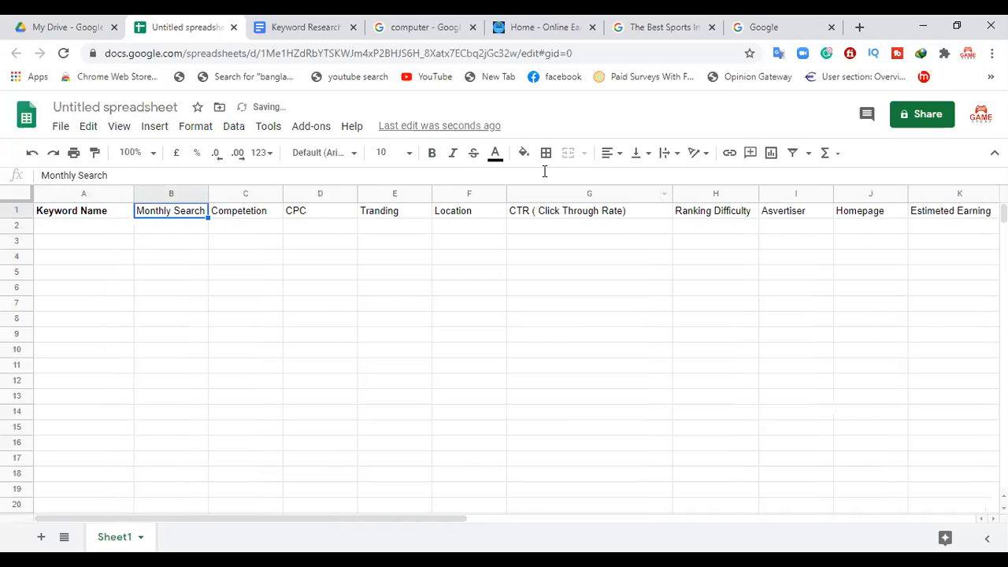
click(433, 154)
drag(208, 192, 226, 193)
Step: Make the headers in cells C1 through G1 bold, from "Competetion" to "CTR ( Click Through Rate)"
click(263, 214)
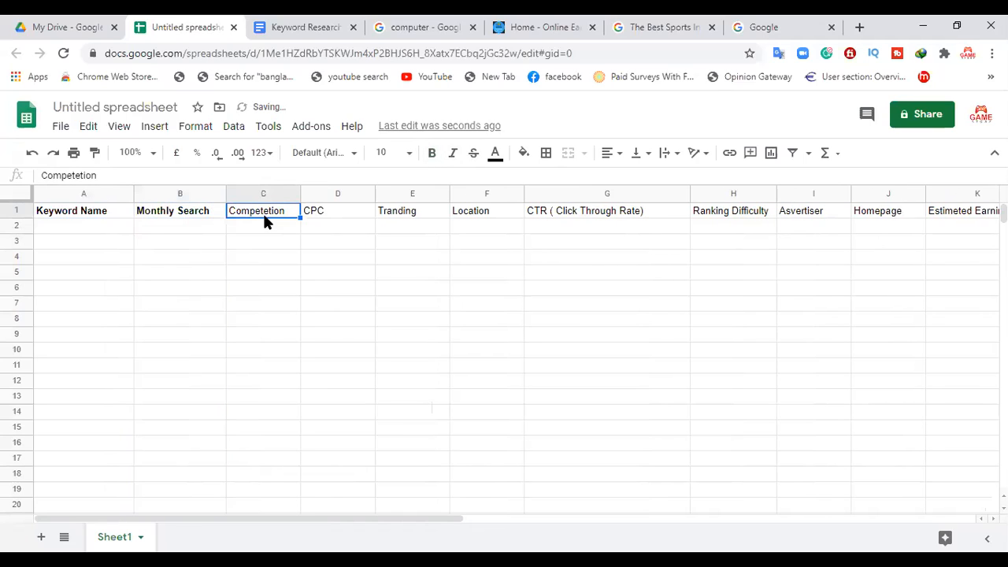
click(435, 155)
click(342, 214)
click(434, 154)
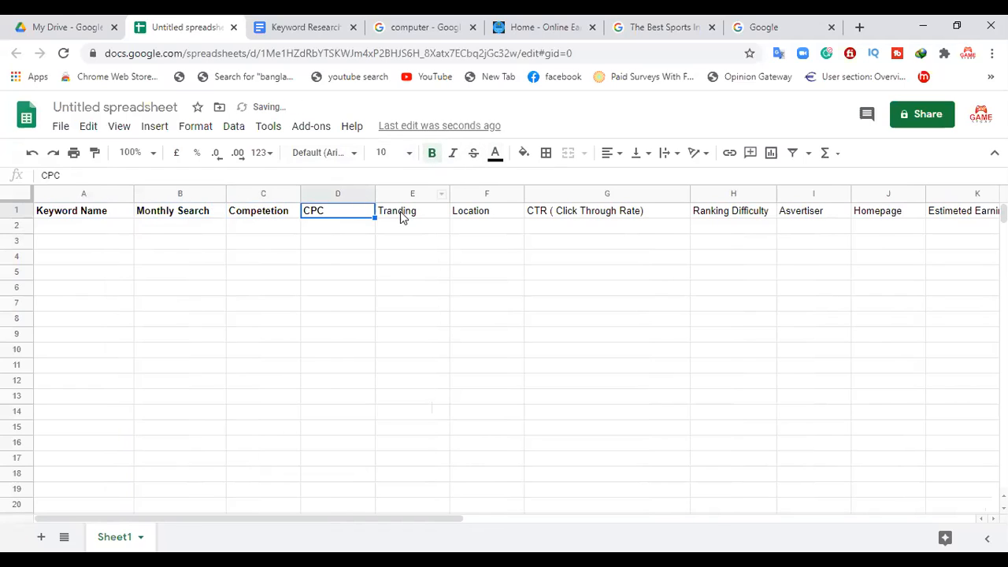
click(400, 211)
click(433, 154)
click(472, 211)
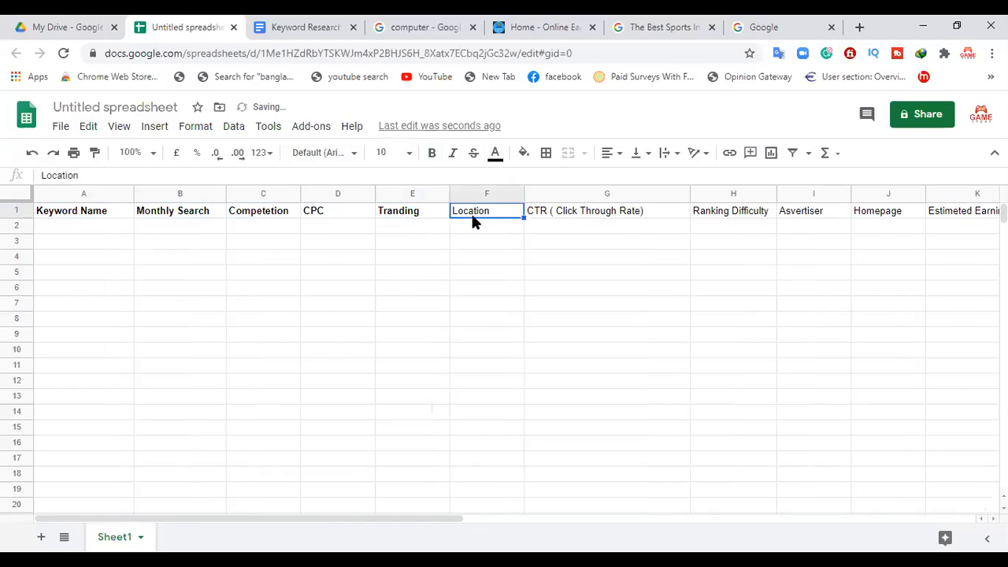
click(435, 158)
click(567, 219)
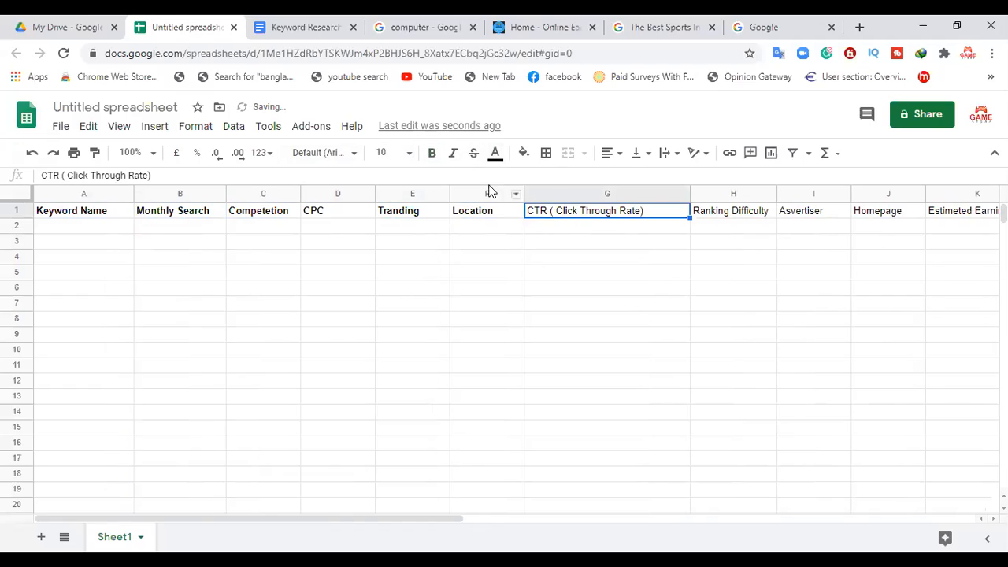
click(435, 154)
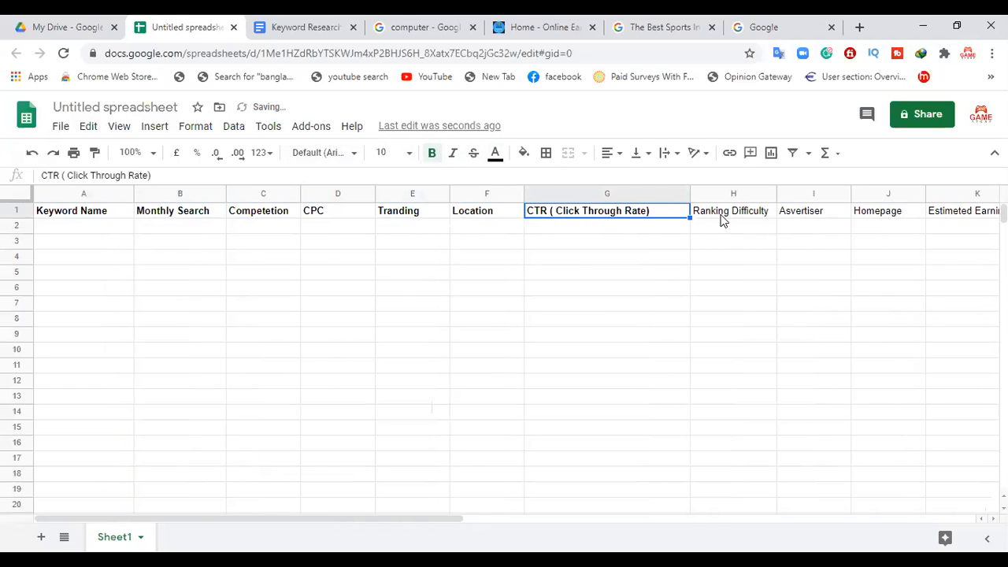
Step: Make the "Ranking Difficulty" header in H1 bold and widen column H to fit it
click(719, 218)
click(431, 153)
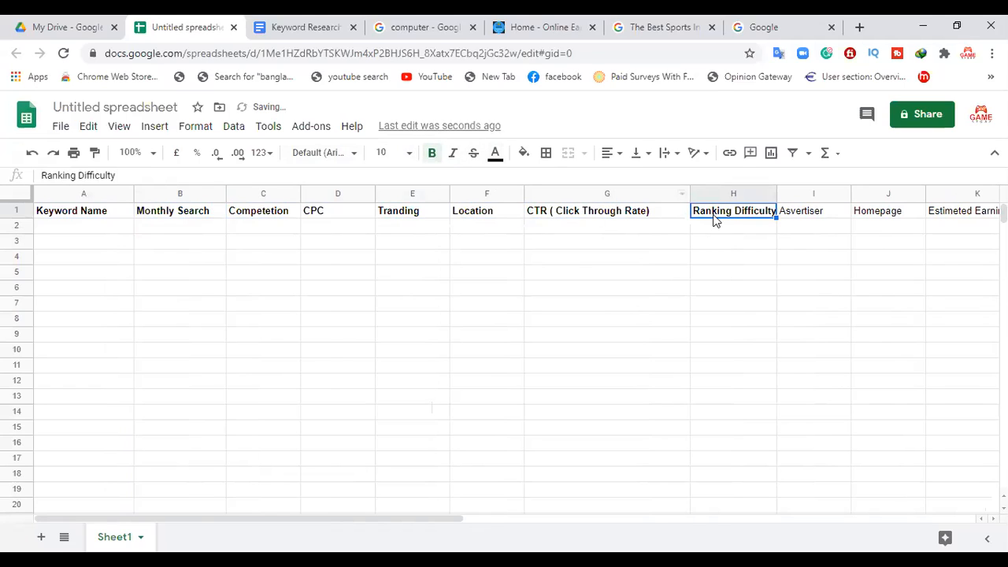
drag(777, 193, 796, 194)
Step: Make the "Asvertiser", "Homepage" and "Estimeted Earning" headers in cells I1 through K1 bold
click(824, 219)
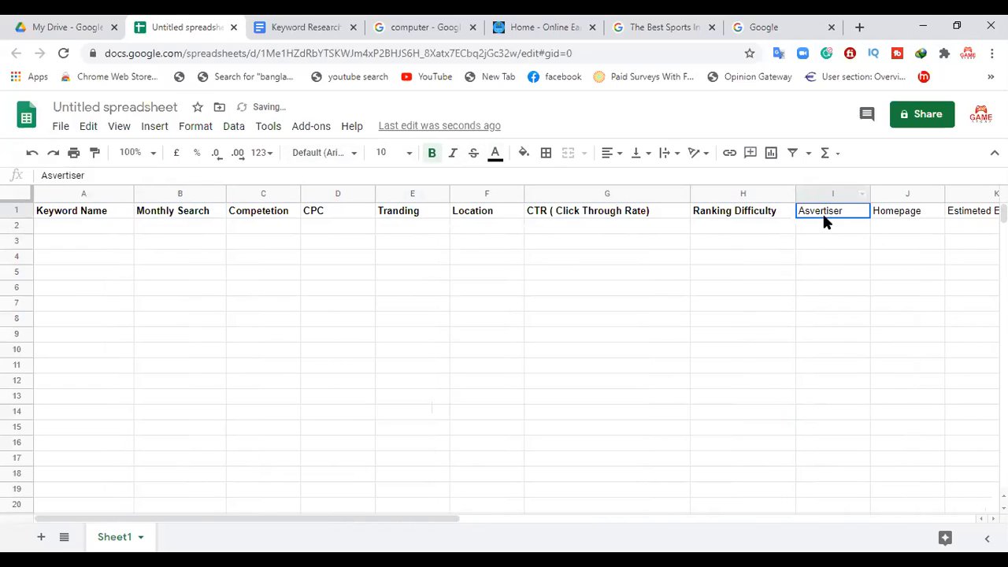
click(432, 153)
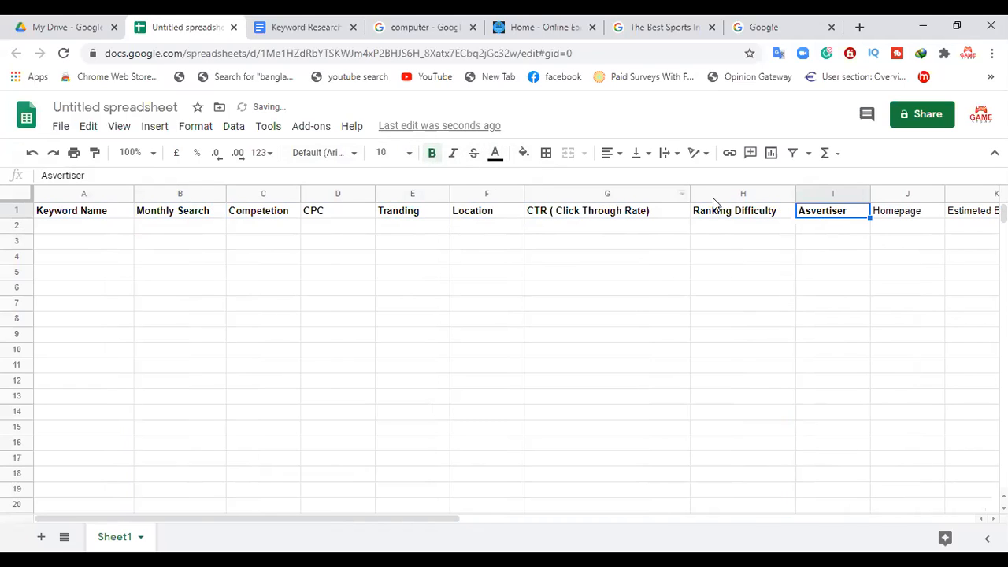
click(908, 218)
click(432, 153)
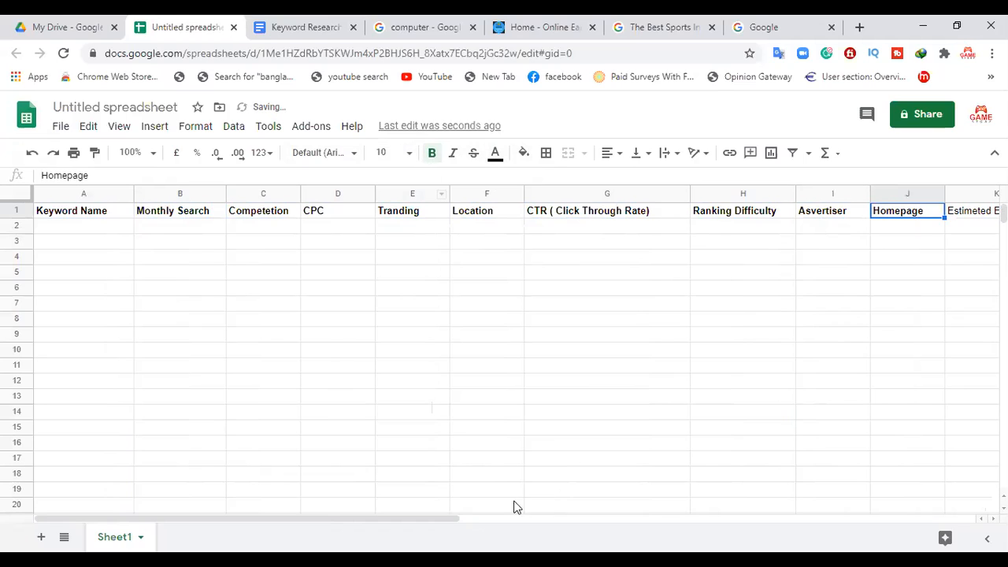
drag(446, 518, 588, 516)
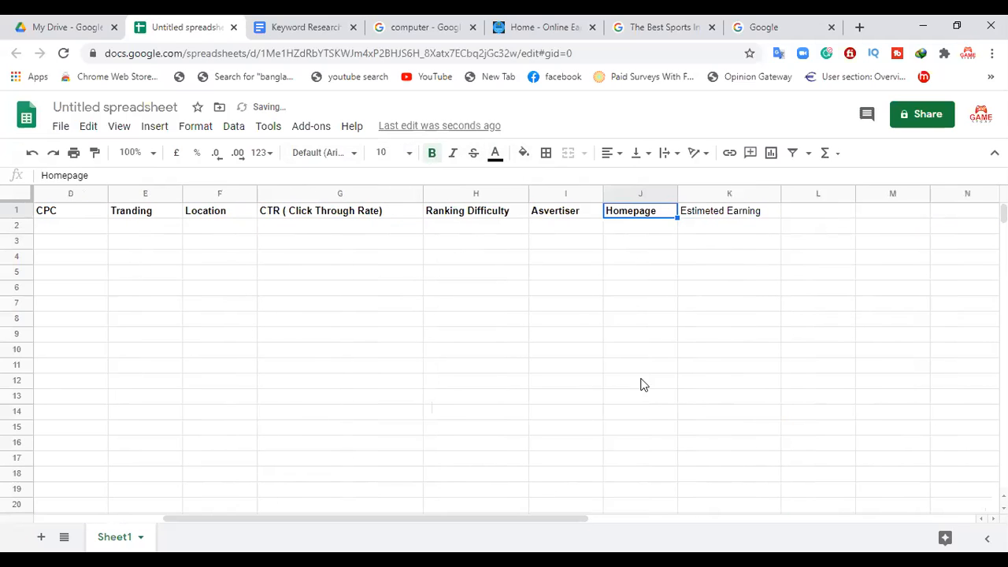
click(718, 221)
click(432, 154)
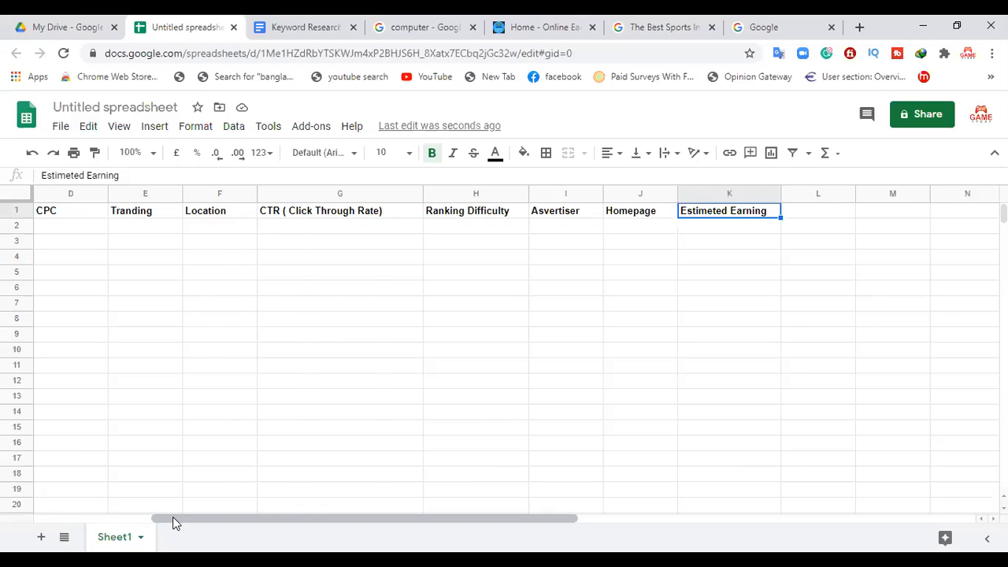
Step: Enter the keyword "Back Pain" in cell A2 under the Keyword Name header
drag(172, 517, 11, 508)
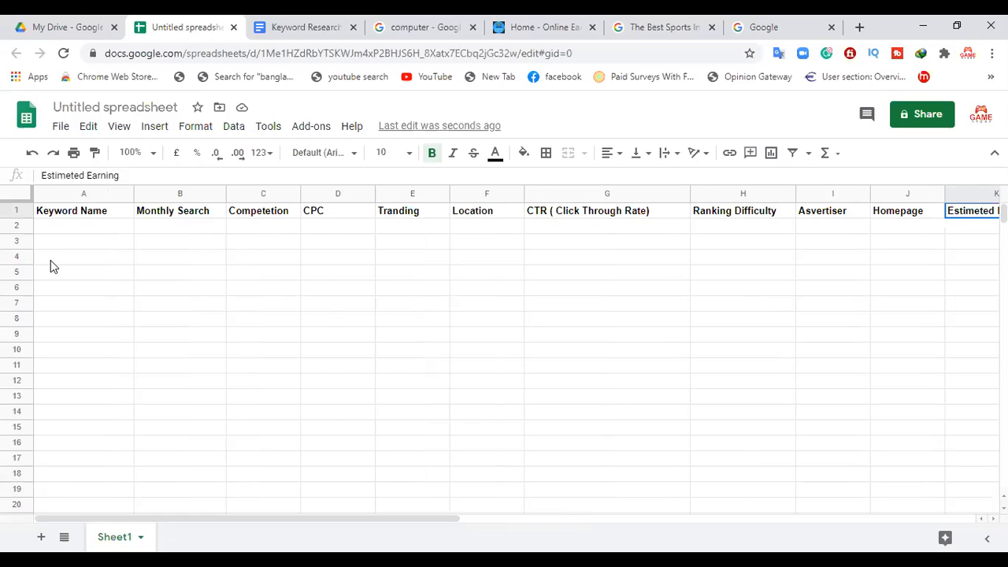
click(96, 229)
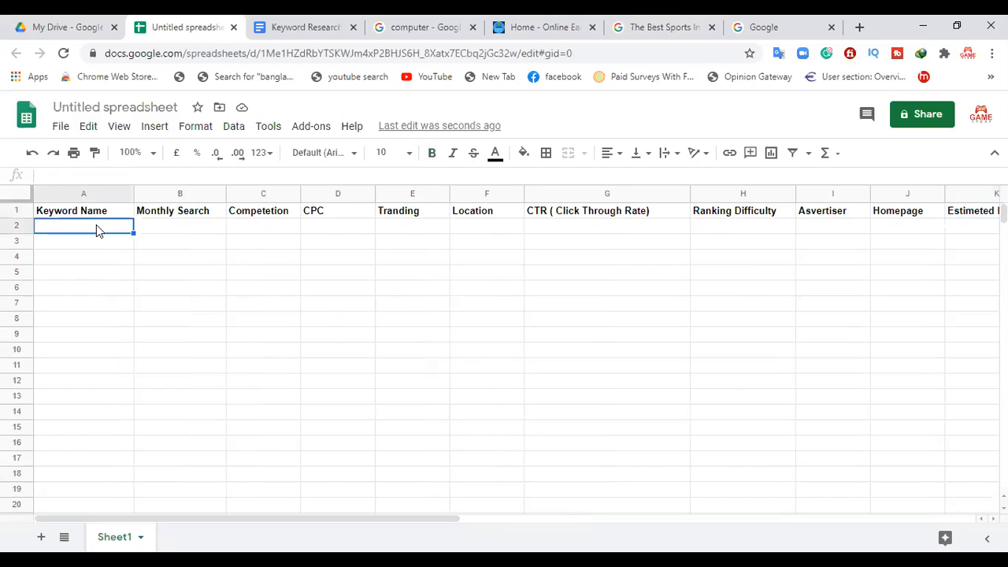
text(Back Pain)
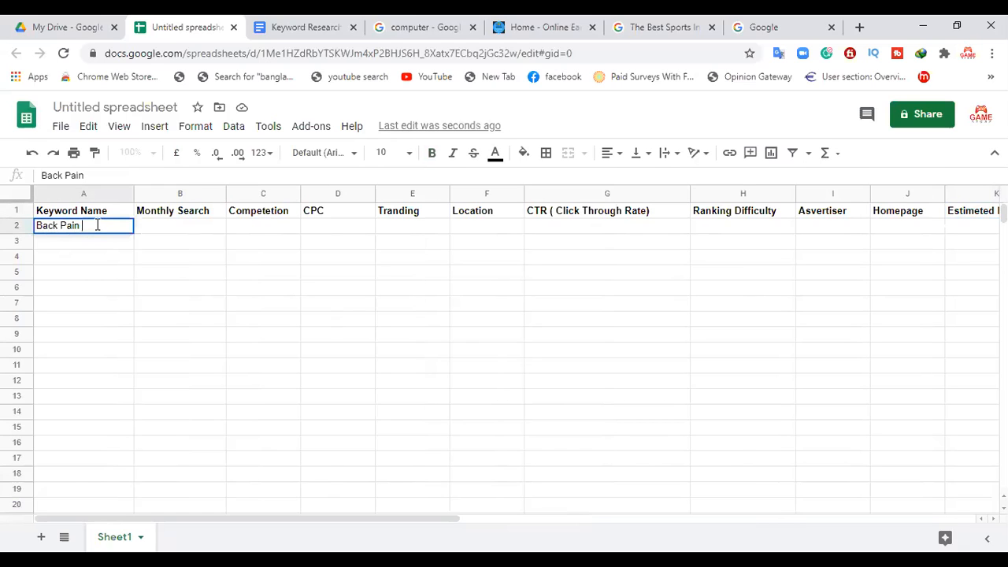
Step: Switch to the Keyword Research document and replace the selected word "Mouse" with "Keyword (Back Pain )"
click(275, 25)
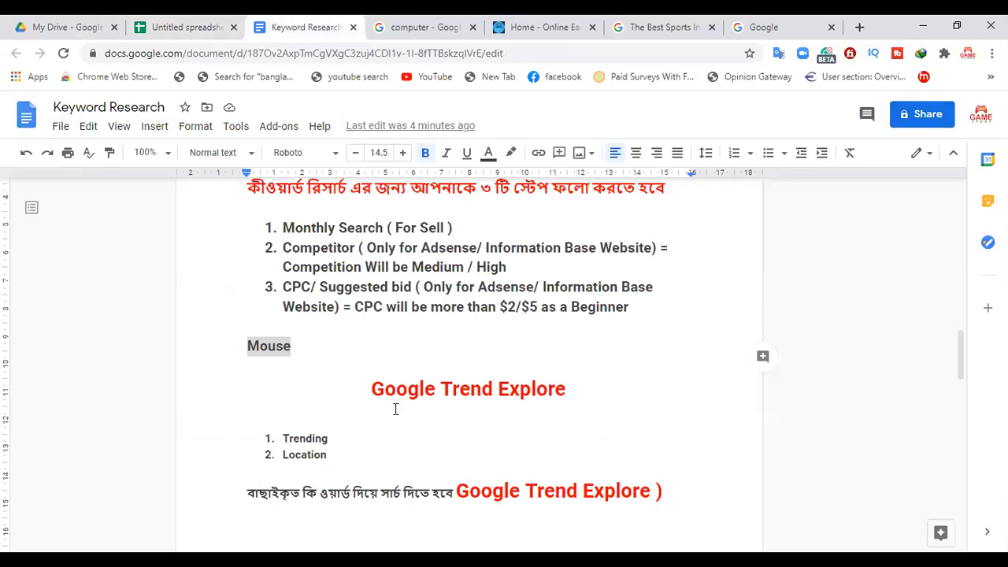
key(BackSpace)
text(Back Pain)
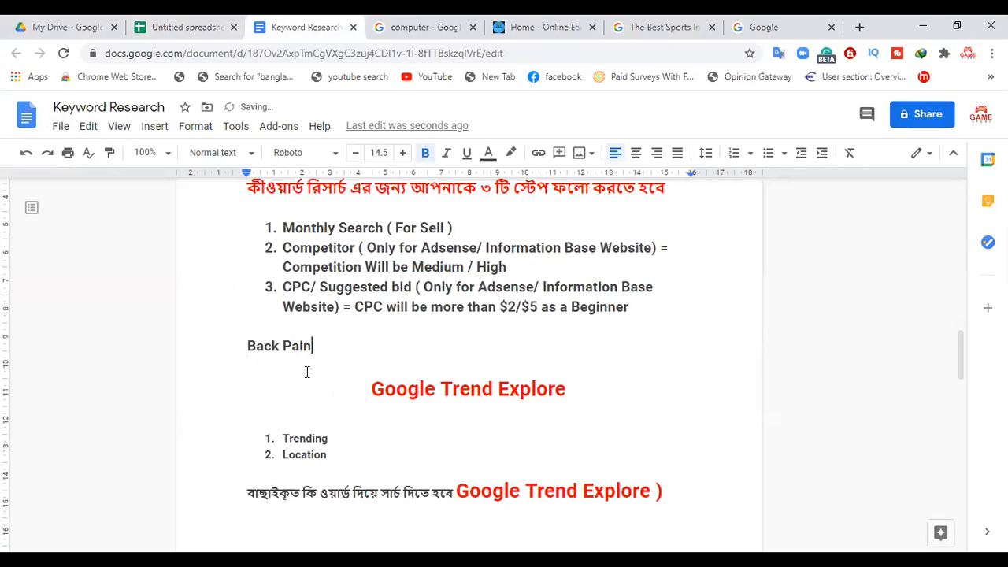
key(Home)
text(Keyword)
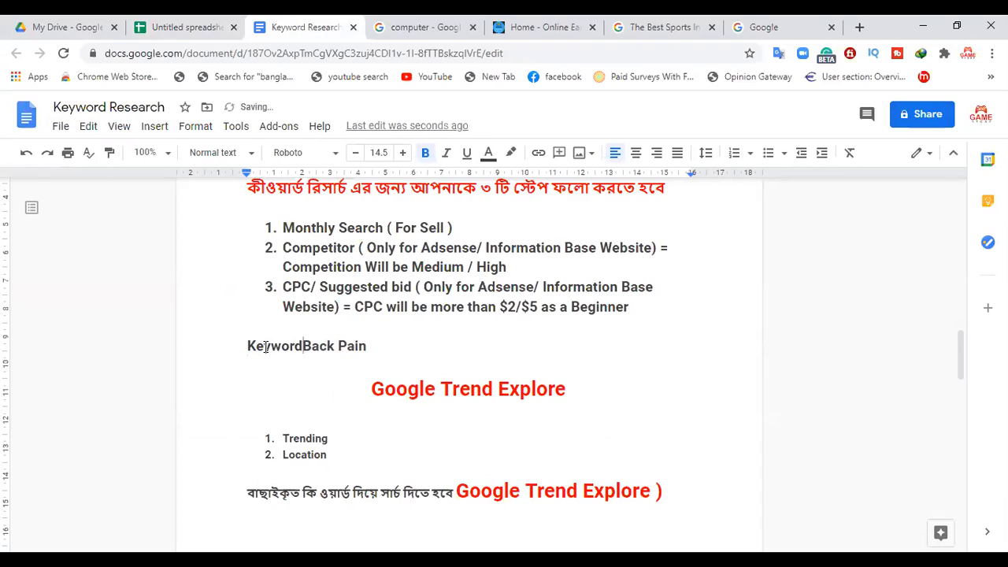
text( (Back Pain 0)
key(BackSpace)
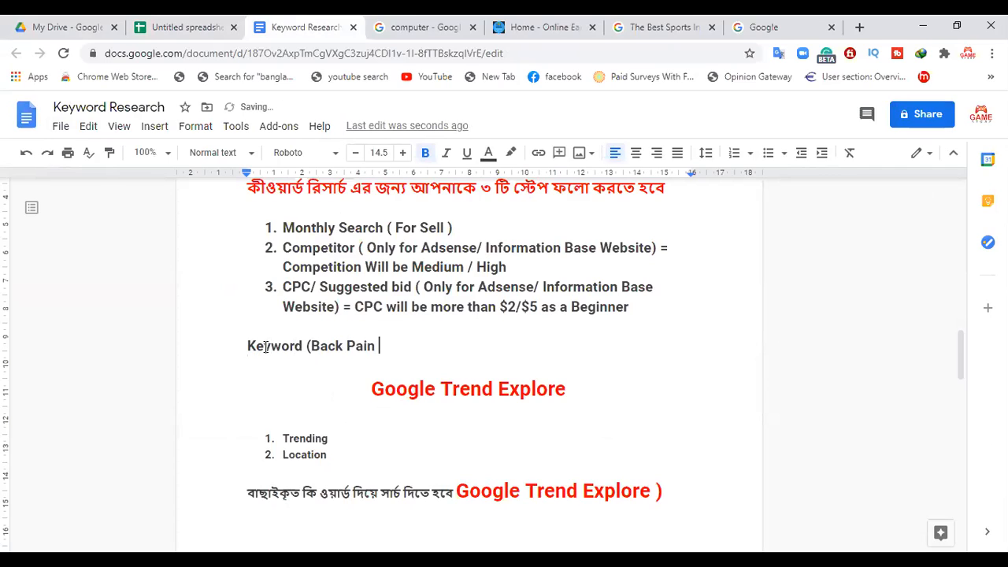
text())
Step: Color the words "Back Pain" inside the parentheses of the Keyword line red
drag(380, 347, 313, 349)
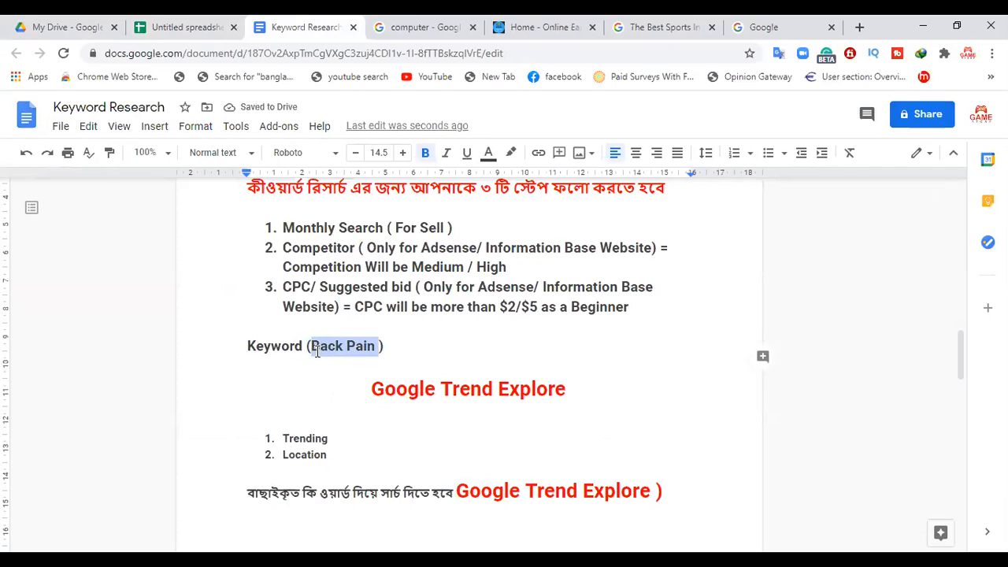
click(489, 154)
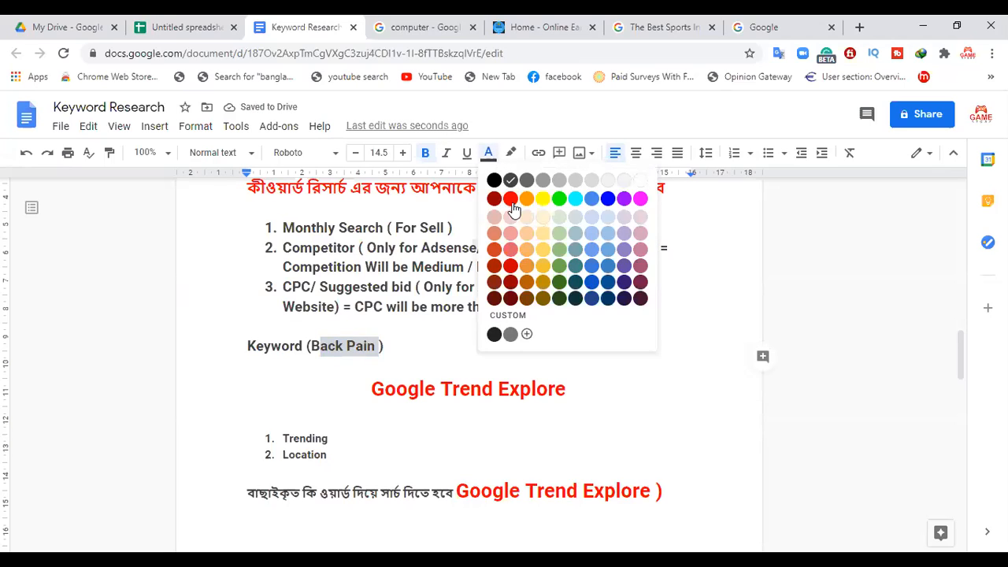
click(510, 198)
click(444, 359)
drag(376, 346, 311, 347)
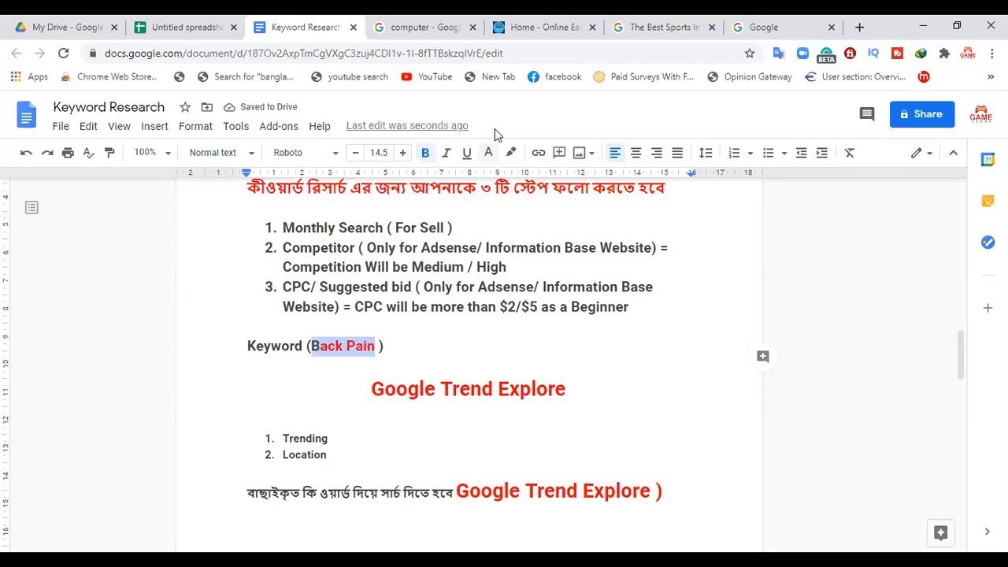
click(489, 152)
click(510, 199)
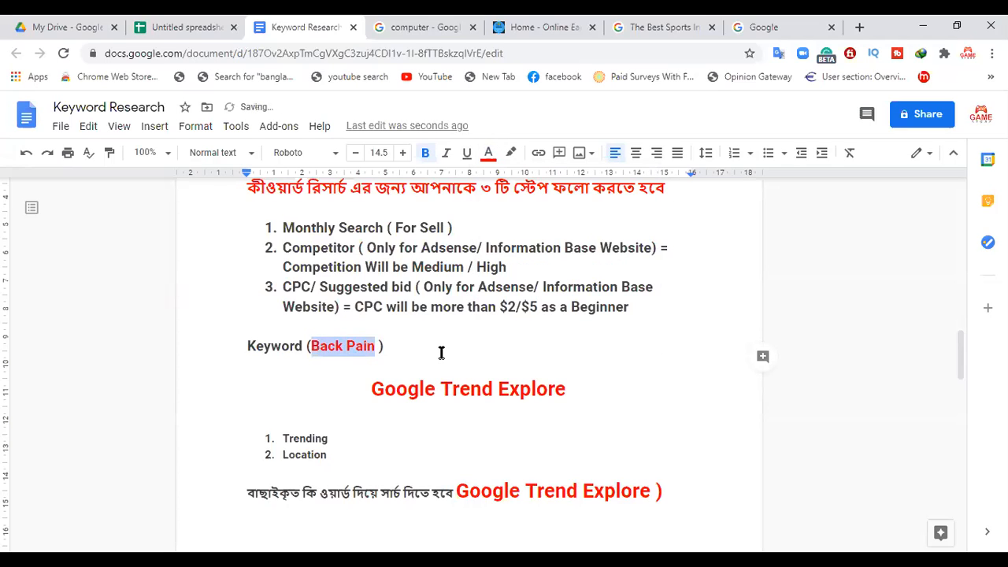
click(441, 352)
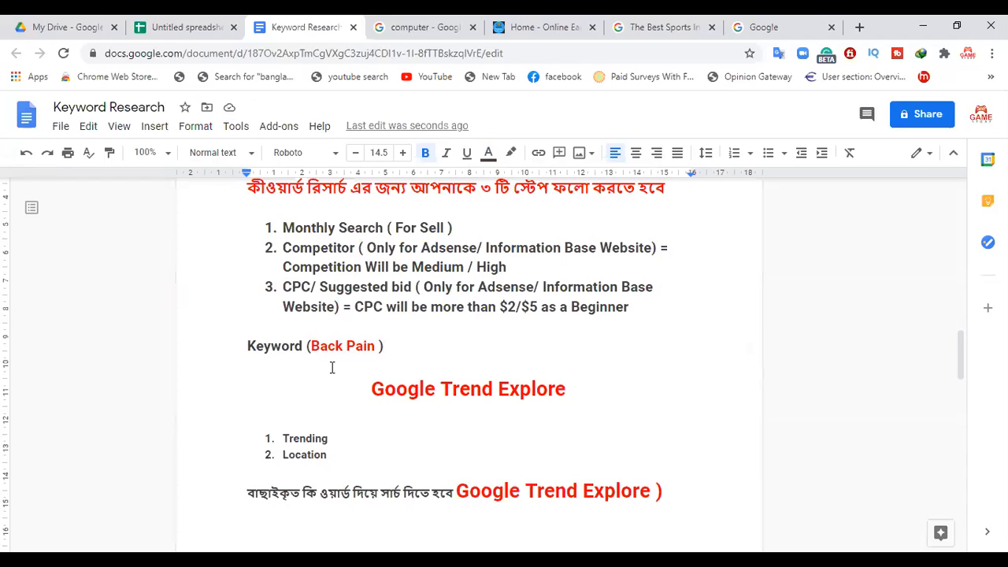
Step: Add a colon after the word "Keyword" in front of "(Back Pain )"
text(:)
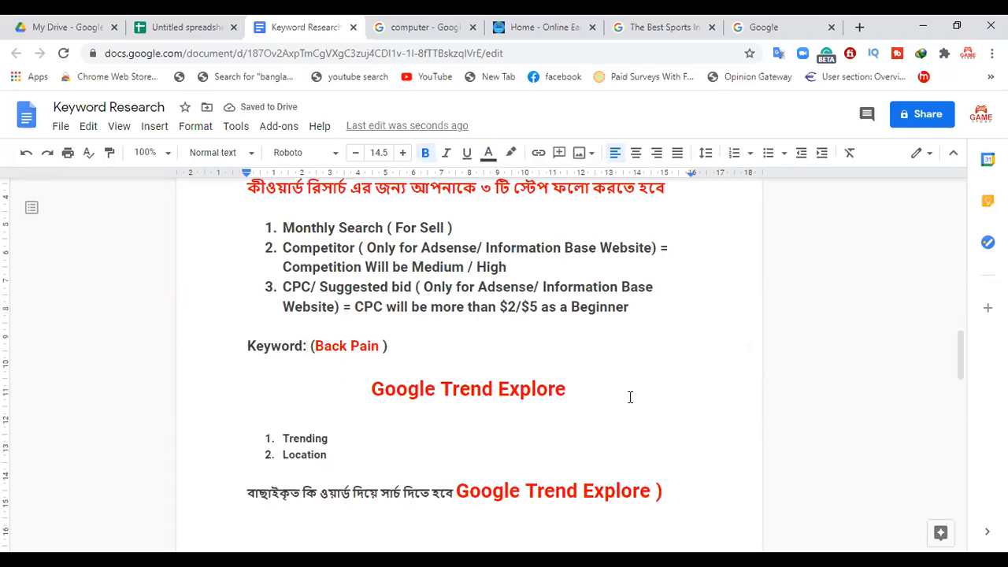
Step: Review the Tranding and Location columns in the spreadsheet alongside the Google Trend Explore heading and its list in the Keyword Research document
click(195, 27)
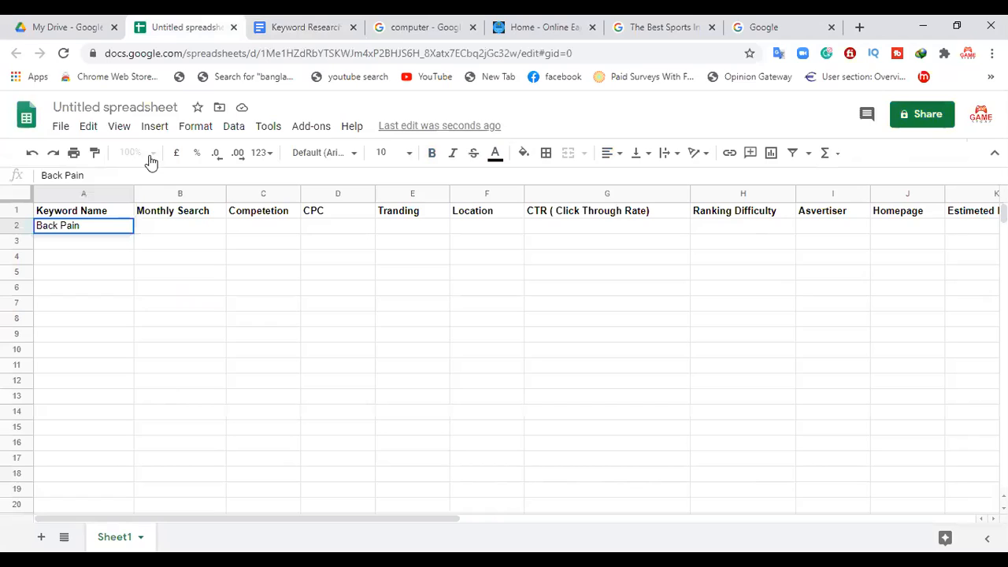
click(389, 226)
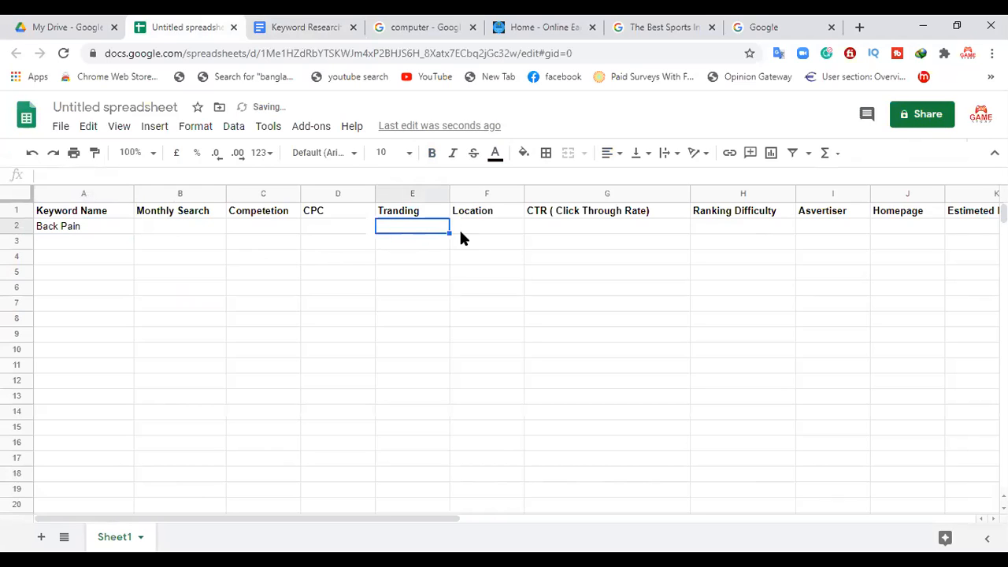
click(472, 231)
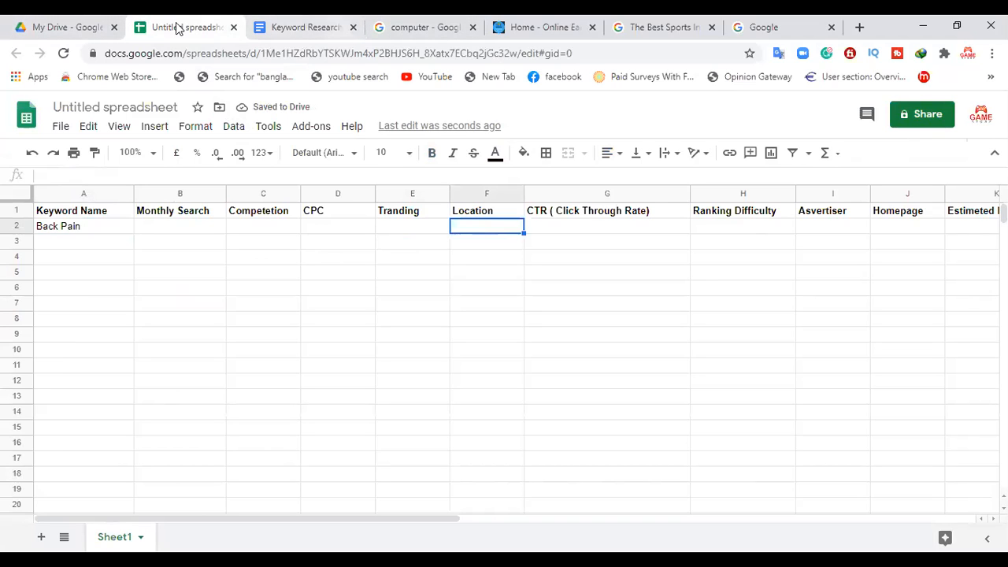
click(294, 27)
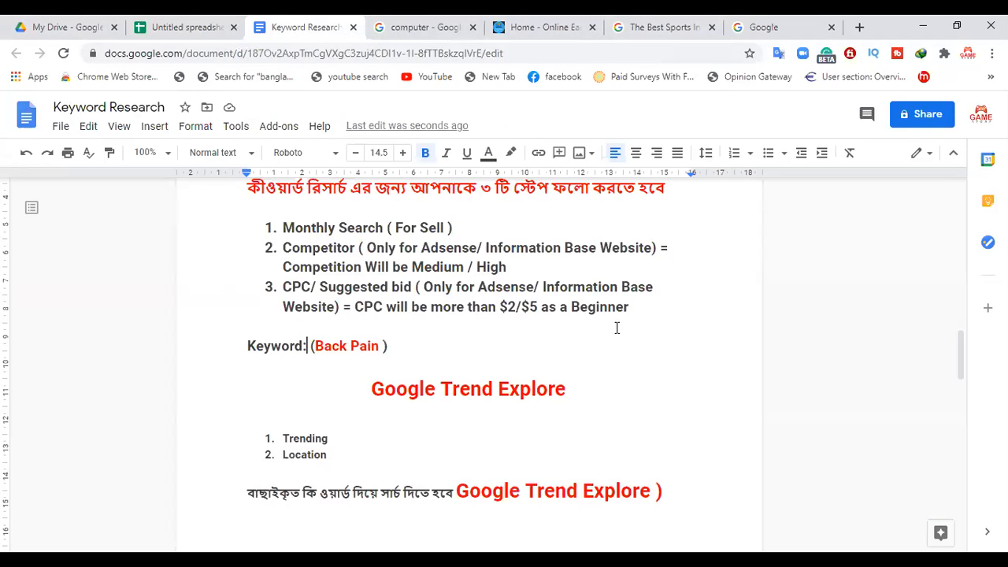
drag(571, 392, 372, 384)
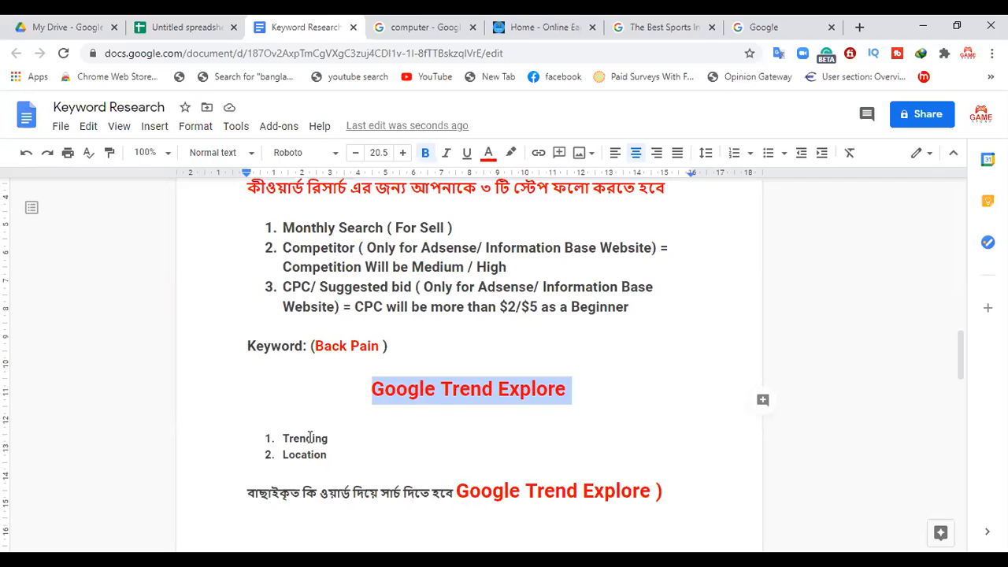
drag(340, 443, 299, 462)
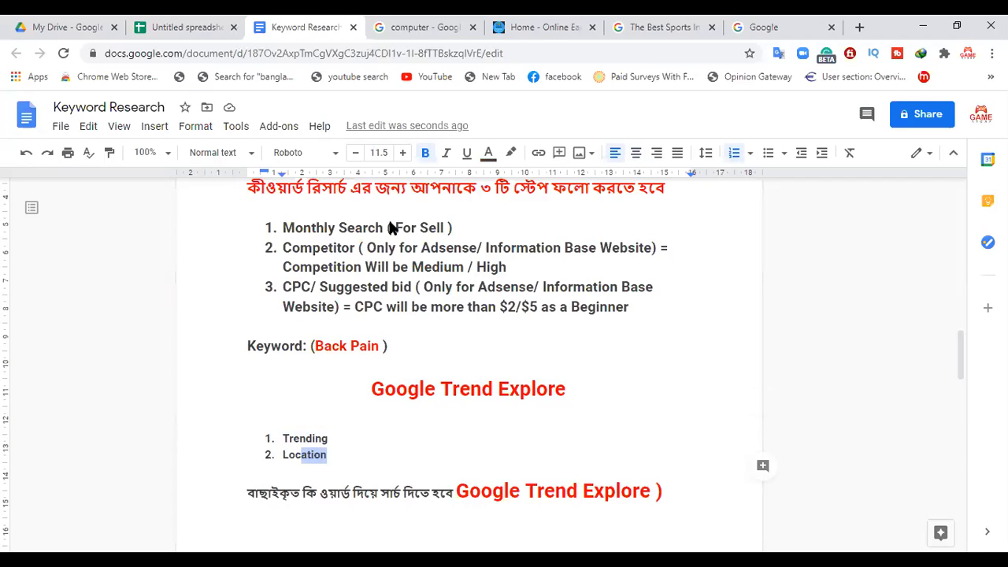
key(ctrl+shift+Tab)
click(75, 20)
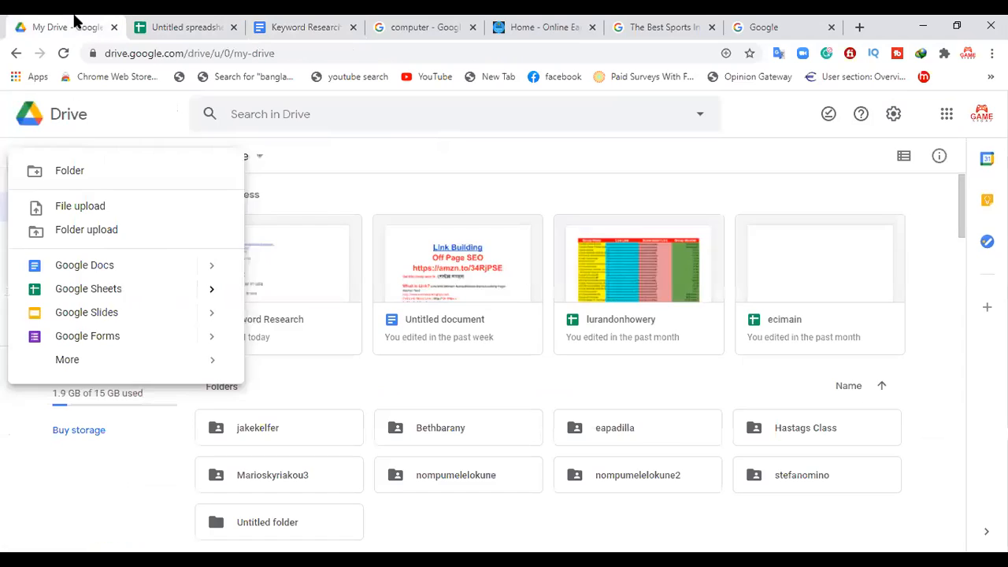
click(374, 123)
click(295, 24)
Step: Copy the "Google Trend Explore" heading from the document, search Google for it, and open the Google Trends site
drag(574, 391, 374, 389)
key(ctrl+c)
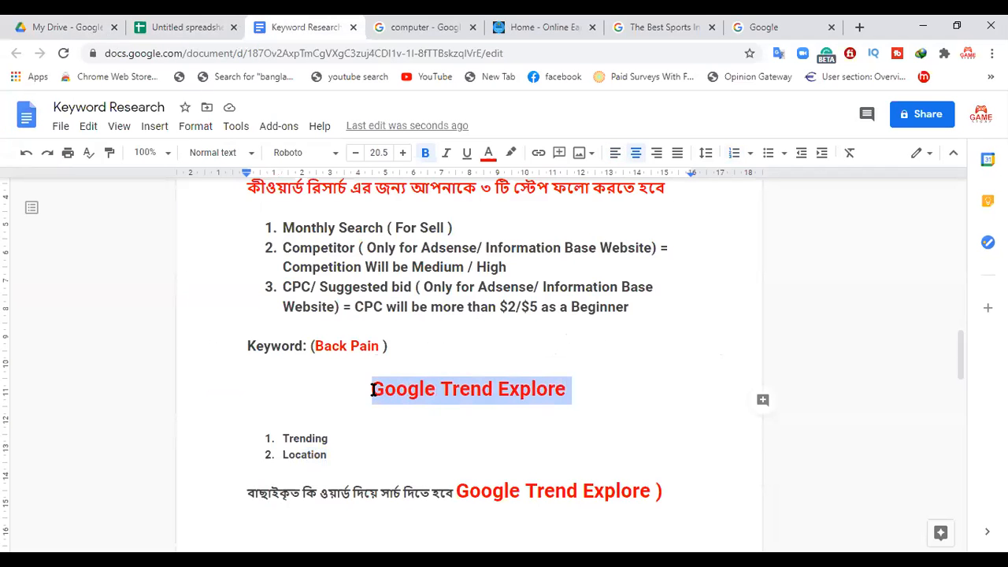
click(746, 26)
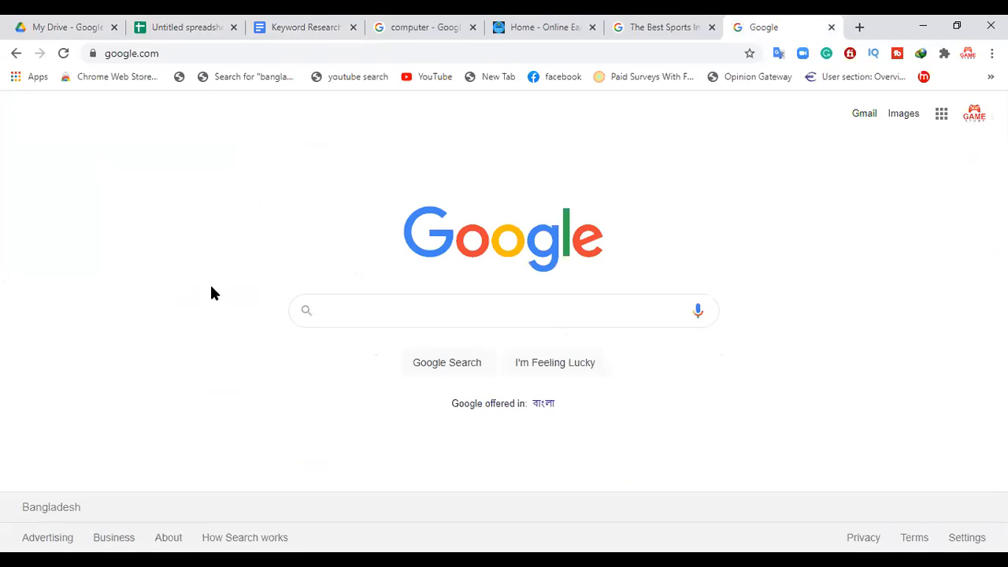
key(ctrl+v)
key(Return)
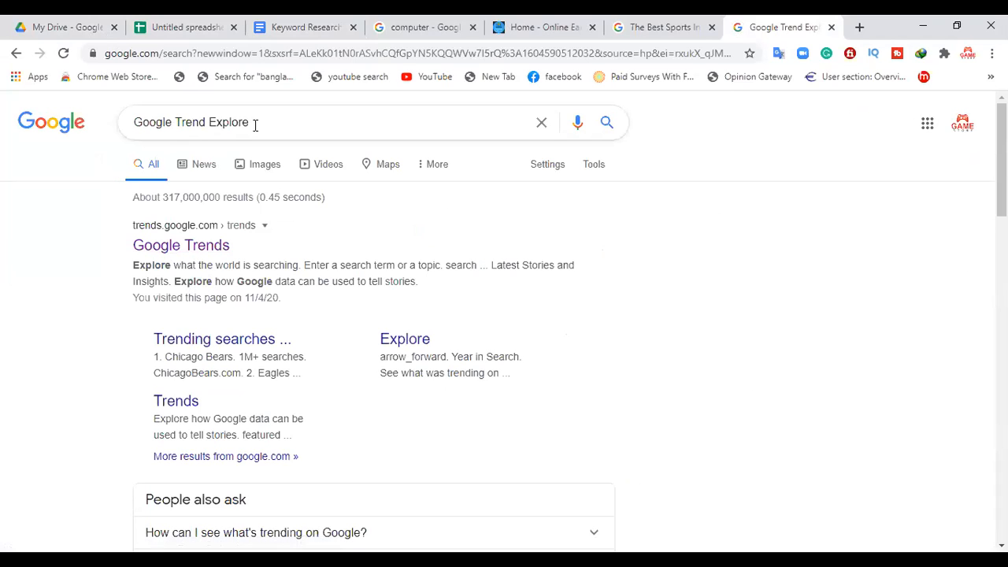
click(197, 250)
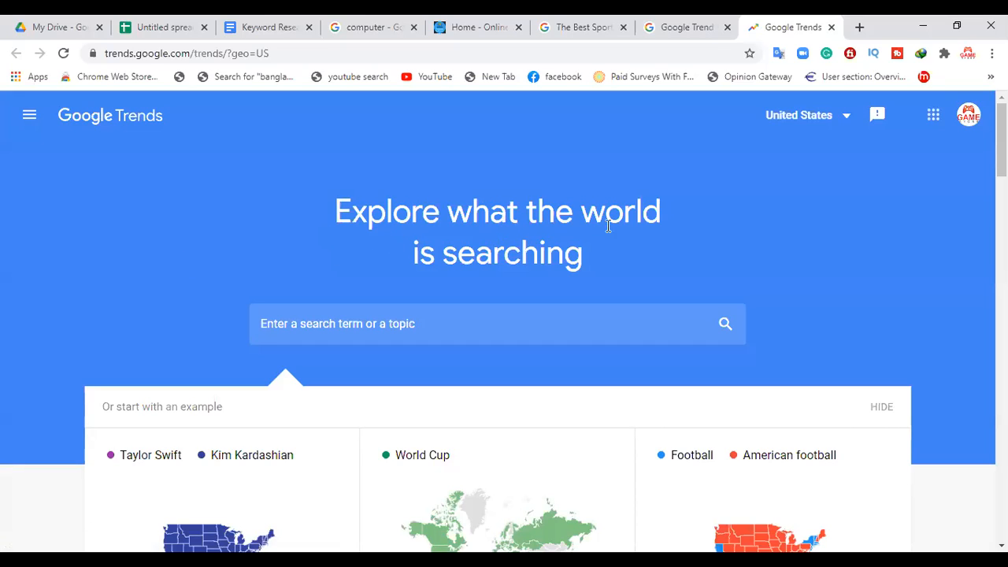
Step: Copy the keyword "Back Pain" from the Keyword Research document into the Google Trends search field without running the search
click(296, 323)
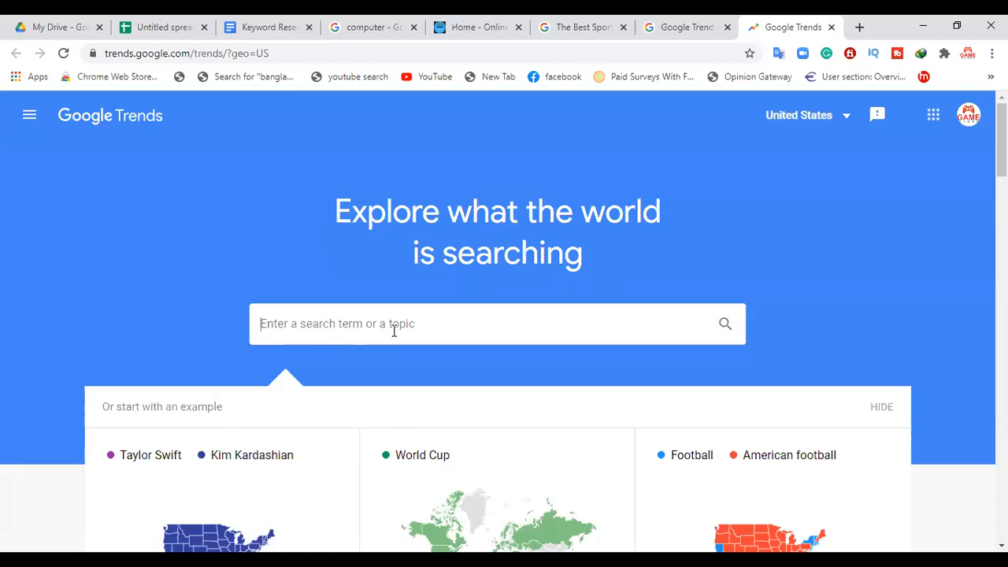
click(282, 22)
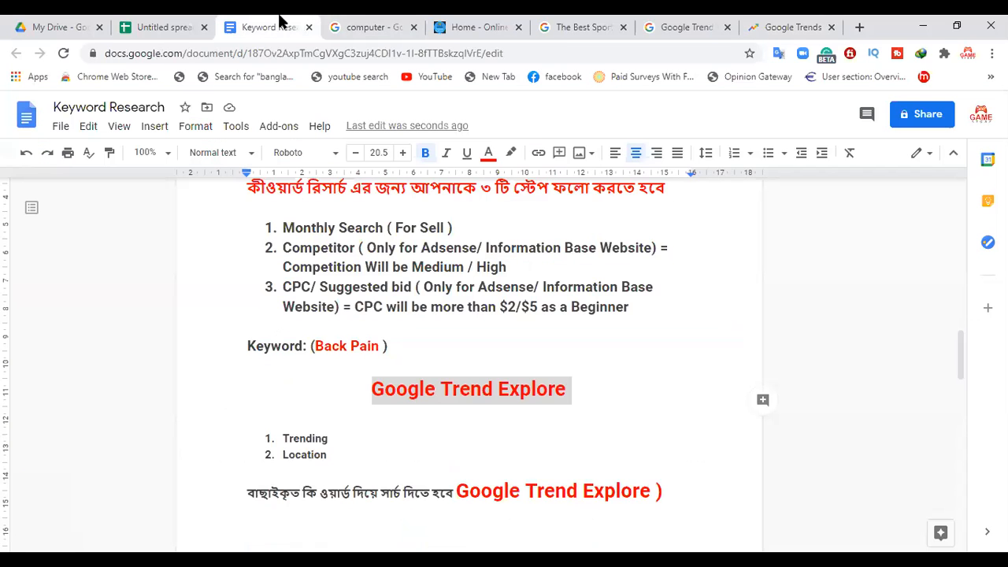
drag(381, 344, 319, 344)
key(ctrl+c)
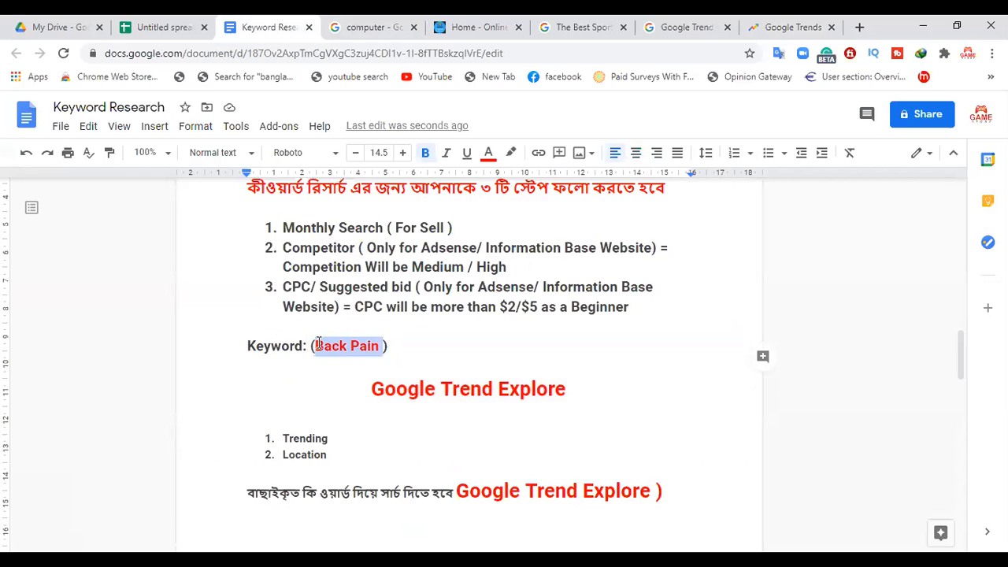
click(784, 24)
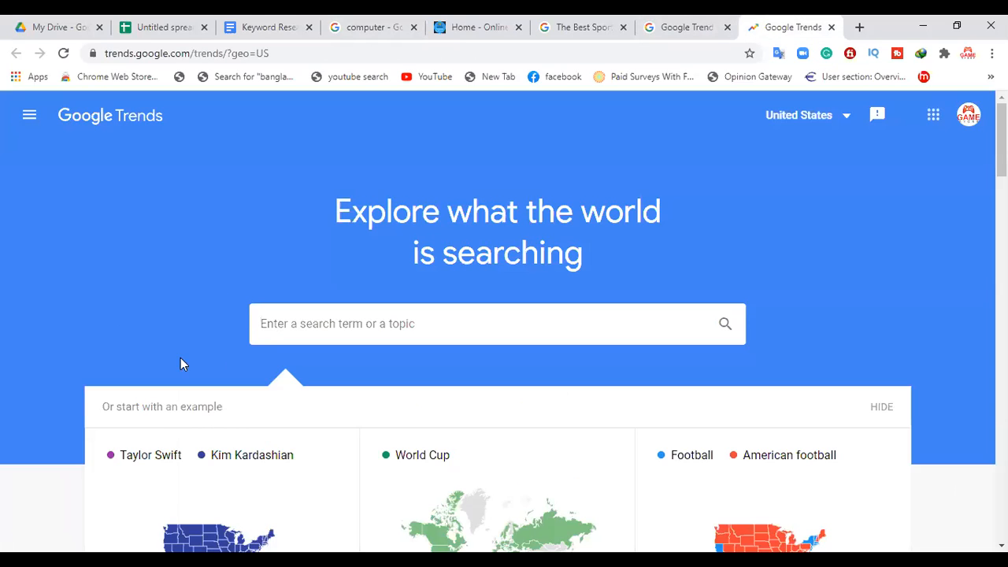
key(ctrl+v)
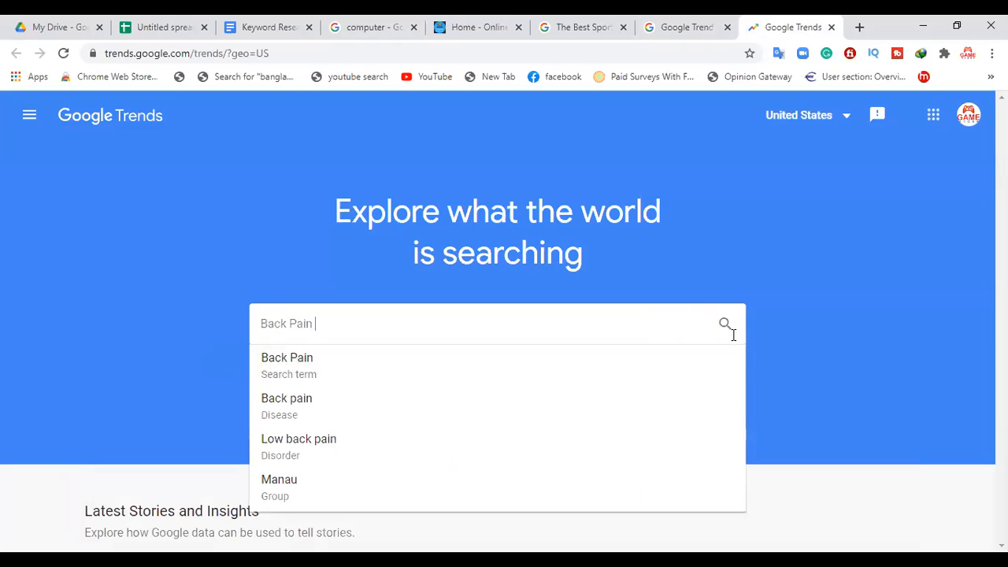
click(819, 313)
Step: Examine the Latest Stories and Insights, Recently trending and Year in Search sections of the Google Trends home page for the United States
scroll(504, 315, down, 3)
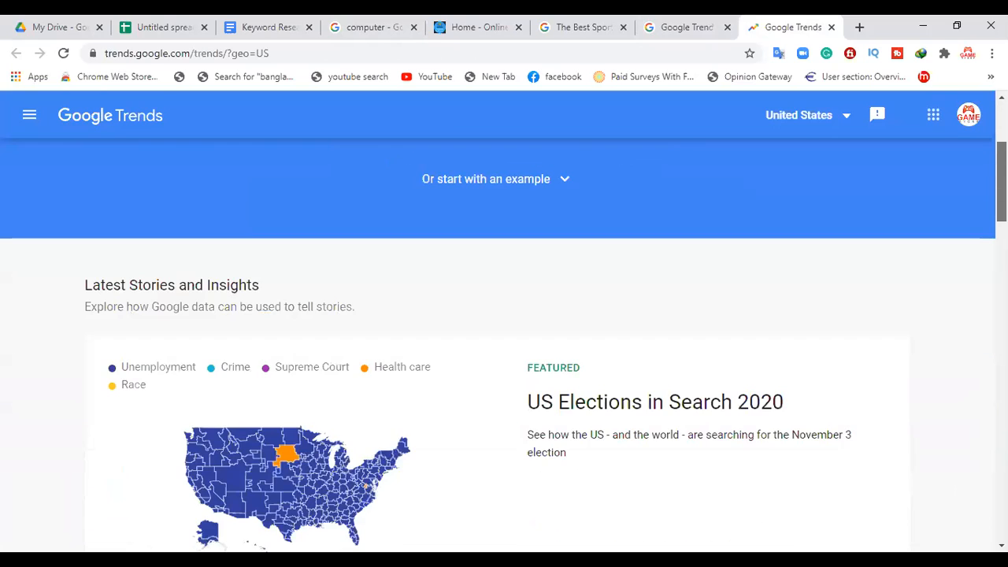
scroll(504, 315, down, 1)
scroll(504, 347, down, 1)
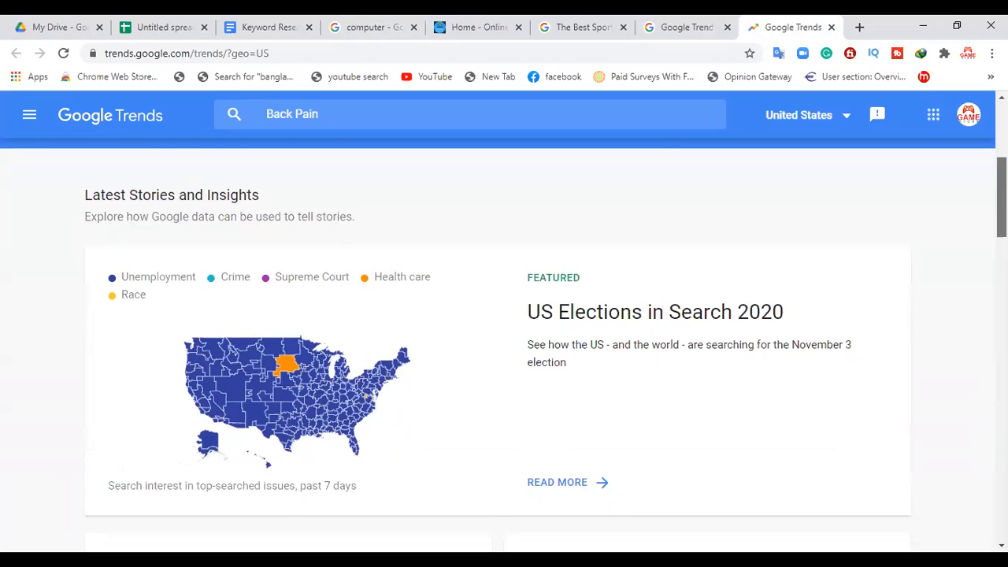
scroll(504, 331, down, 2)
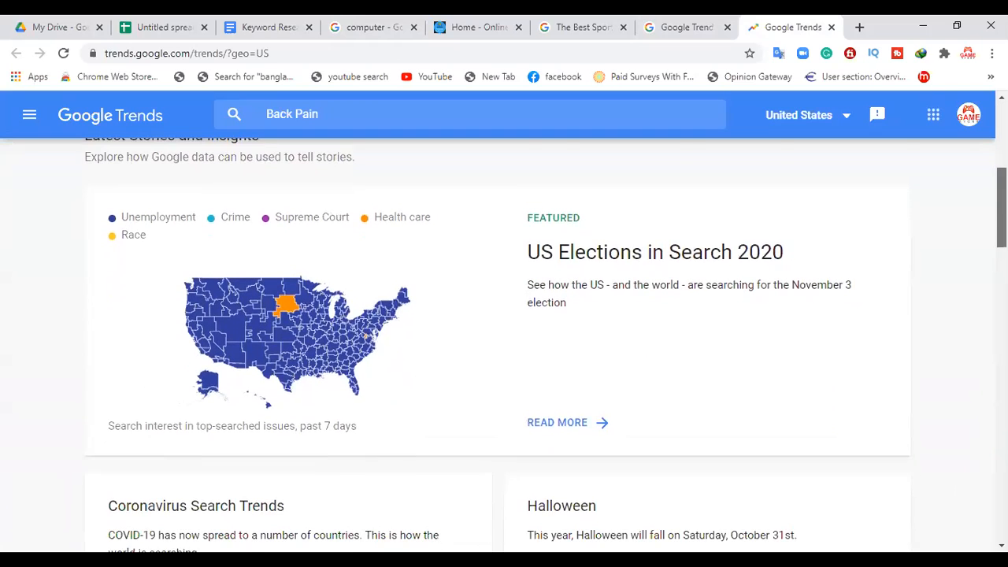
scroll(504, 338, down, 8)
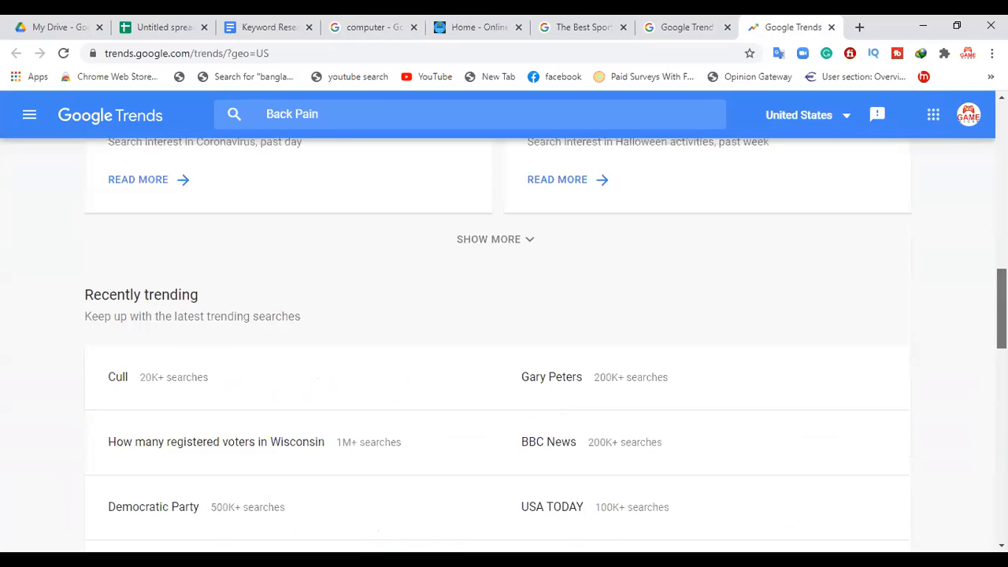
scroll(977, 394, down, 3)
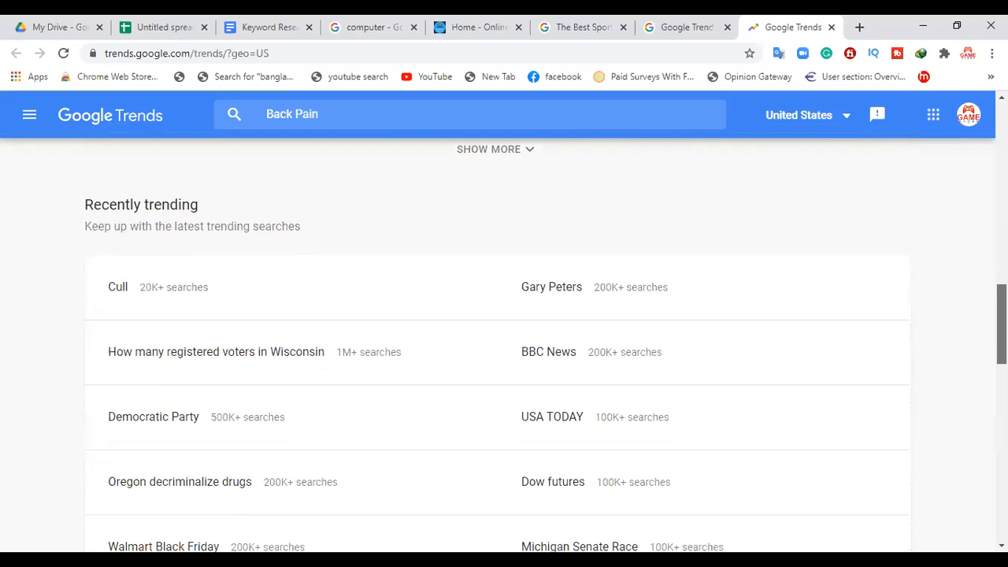
scroll(977, 401, down, 3)
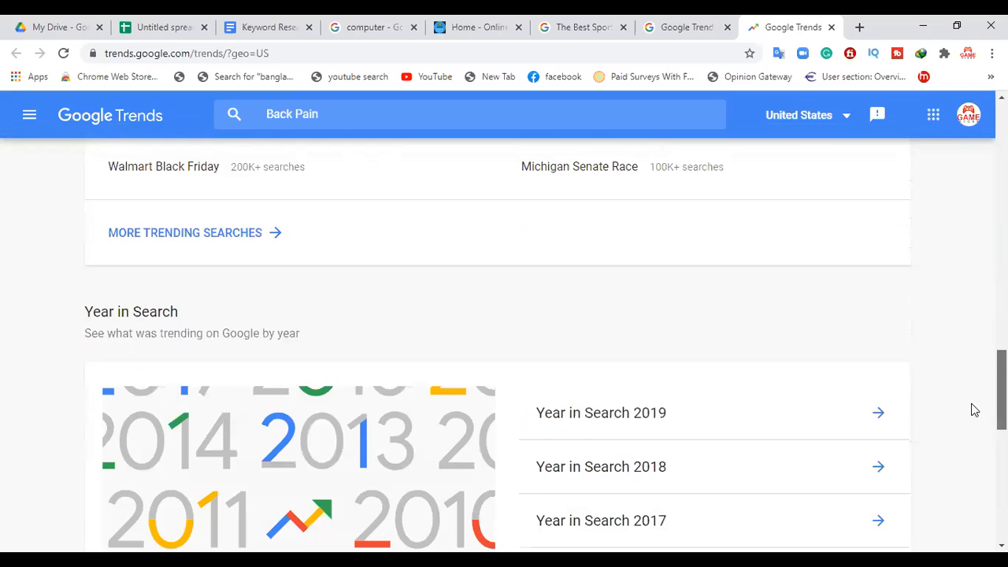
scroll(967, 442, down, 1)
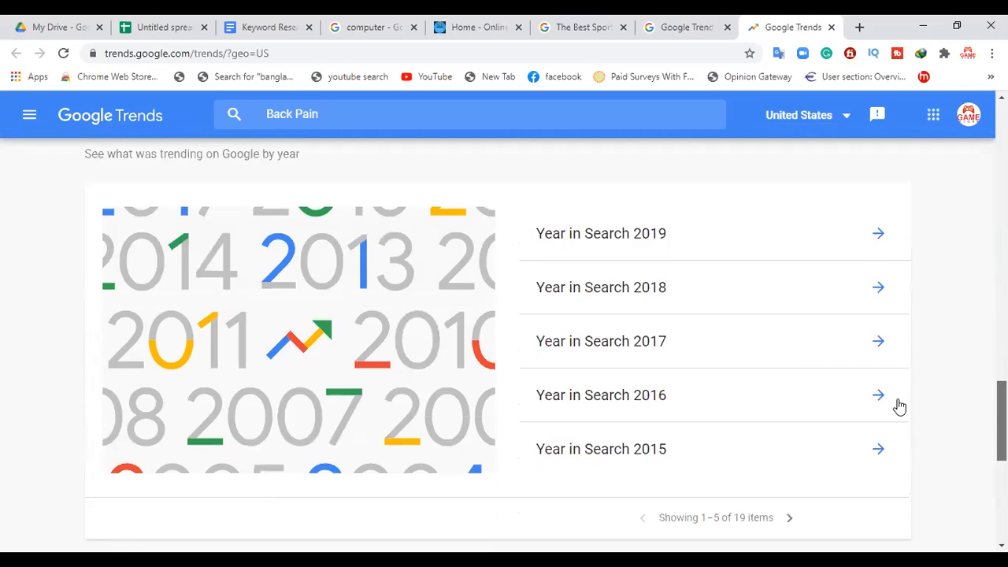
scroll(677, 328, up, 1)
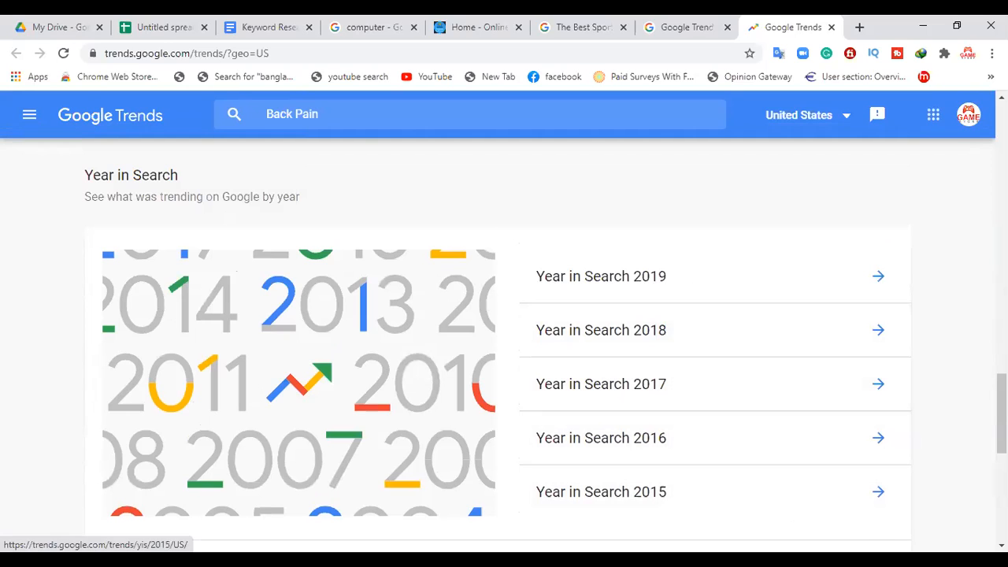
scroll(678, 522, down, 2)
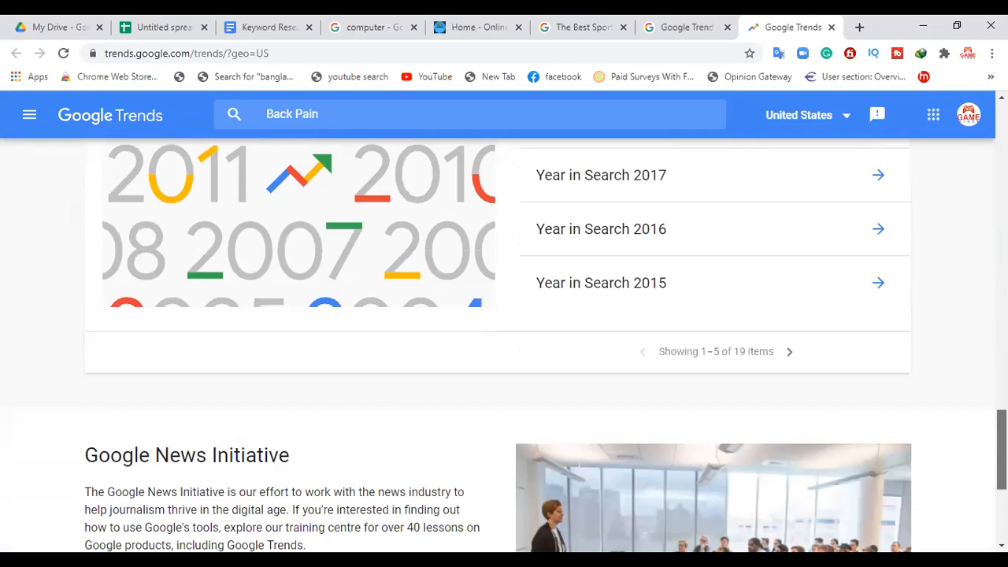
drag(1001, 449, 1001, 148)
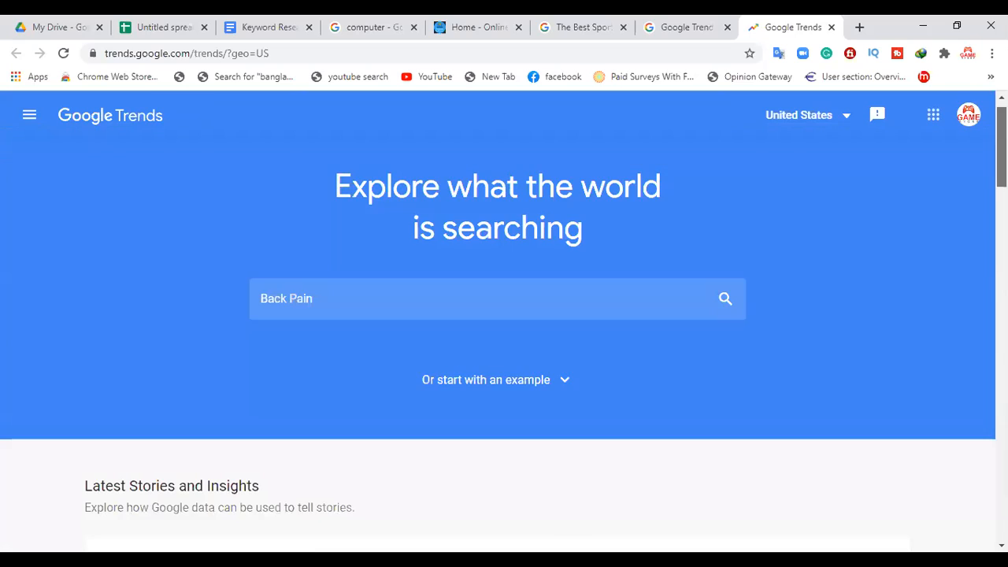
scroll(822, 196, up, 1)
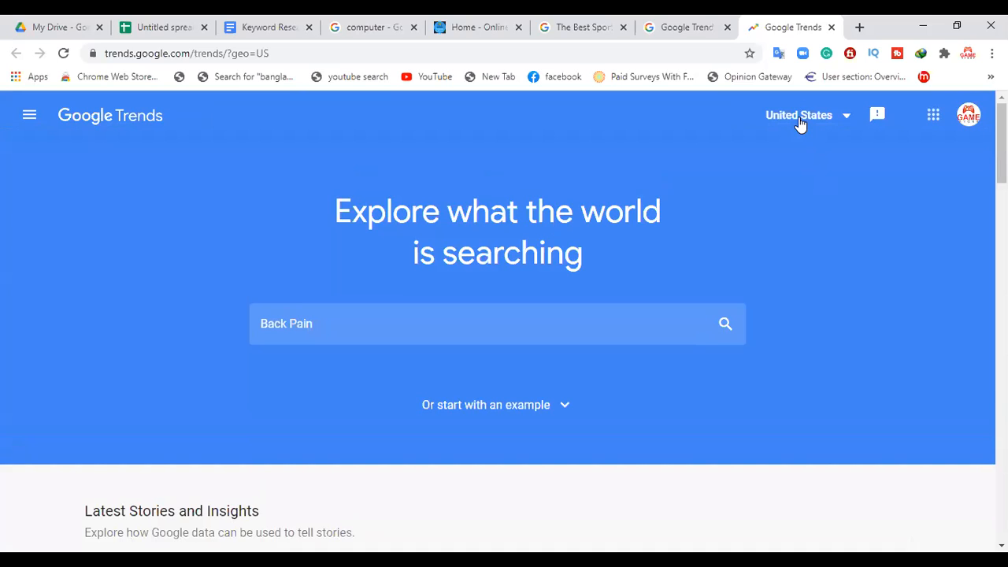
Step: Change the Google Trends country from the United States to Bangladesh
click(798, 123)
mouse_move(974, 118)
mouse_down()
mouse_move(976, 153)
mouse_move(975, 116)
mouse_up()
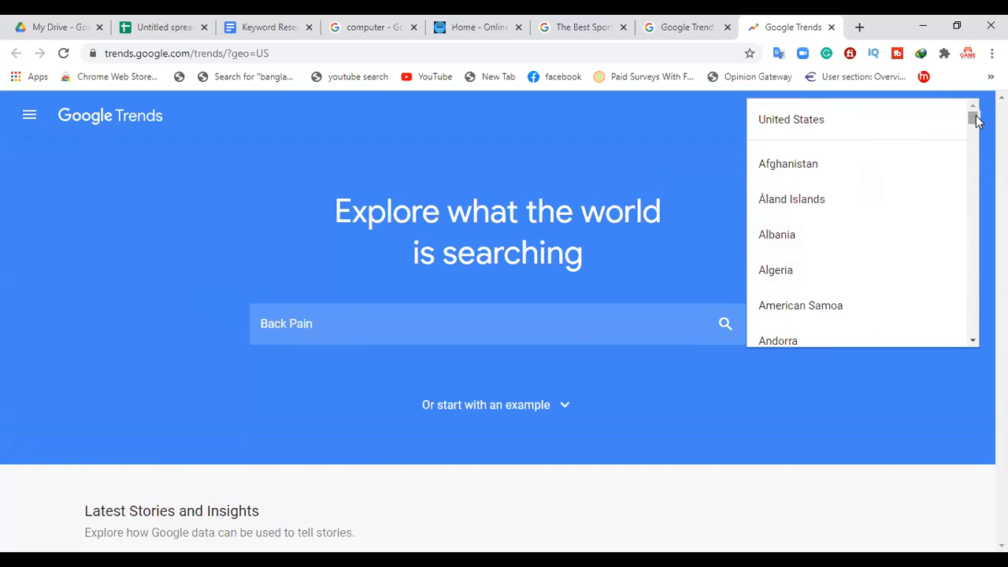
drag(974, 118, 973, 130)
click(792, 286)
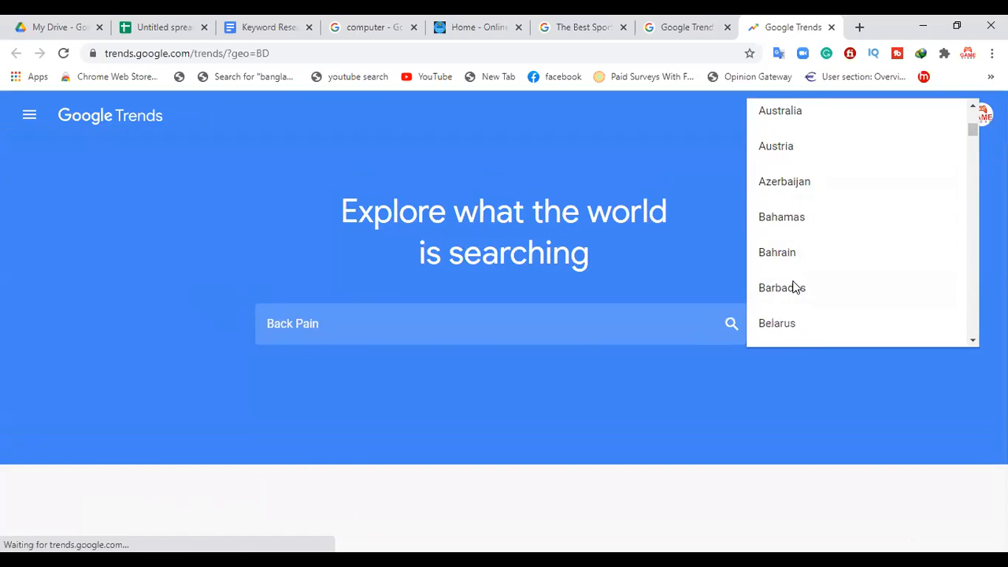
Step: Open the featured coronavirus story for Bangladesh, examine its search interest charts, and return to the Google Trends home page
drag(1001, 150, 1001, 233)
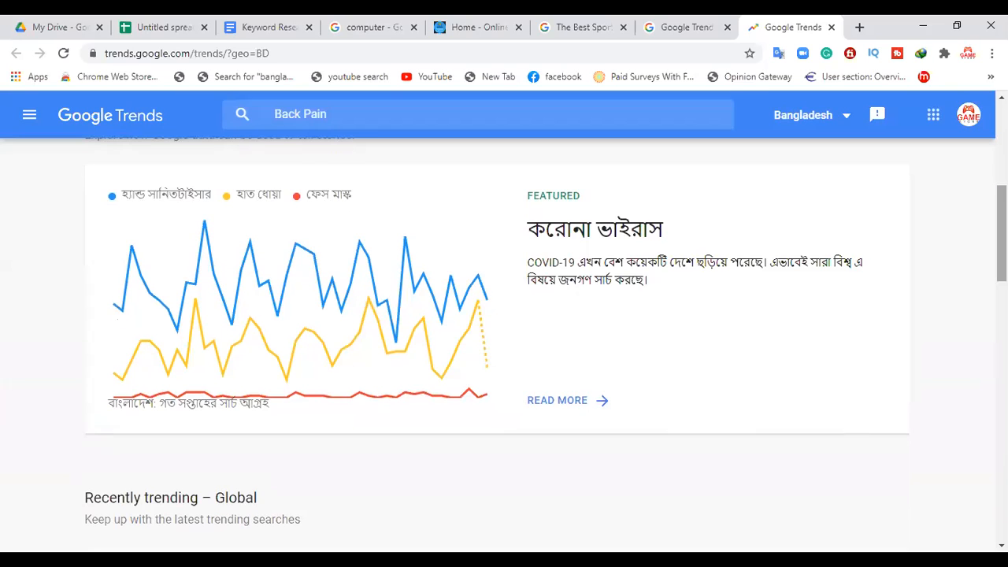
click(556, 405)
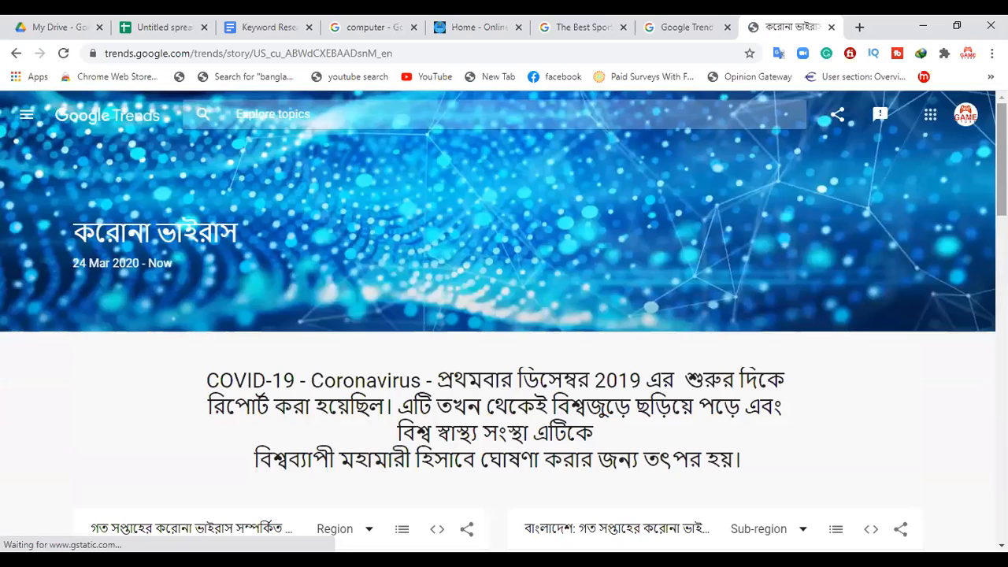
scroll(504, 315, down, 10)
scroll(504, 315, down, 3)
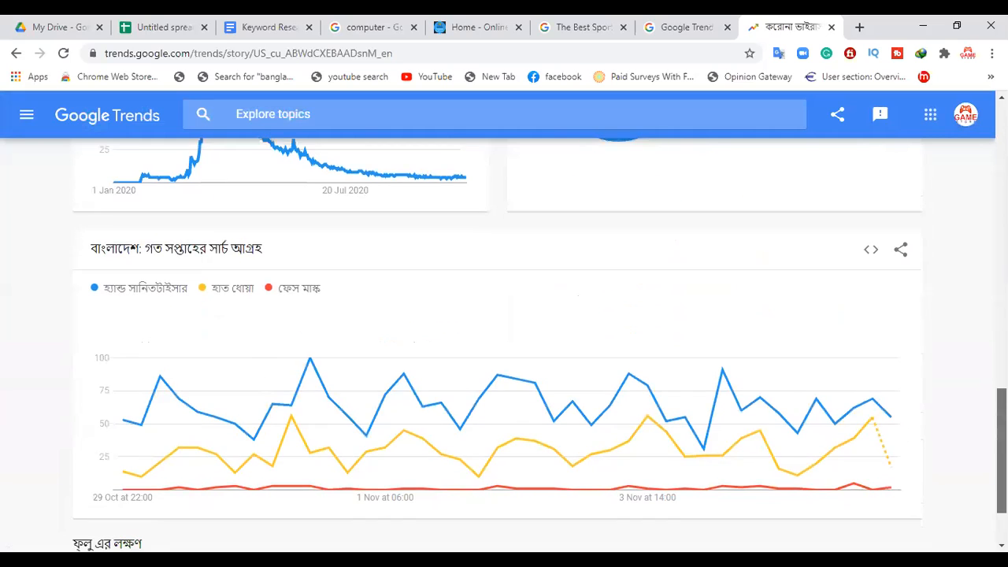
scroll(504, 315, down, 1)
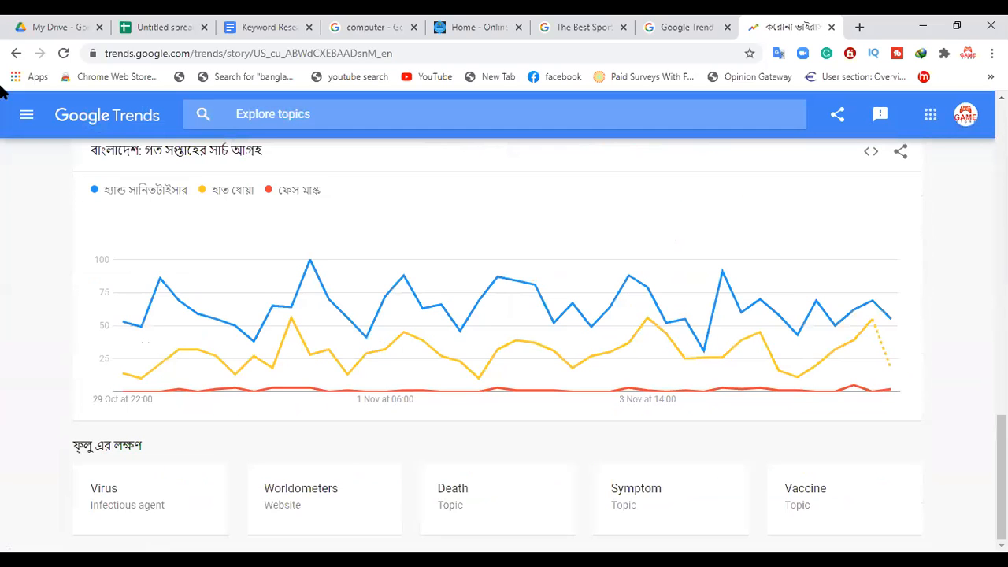
click(17, 57)
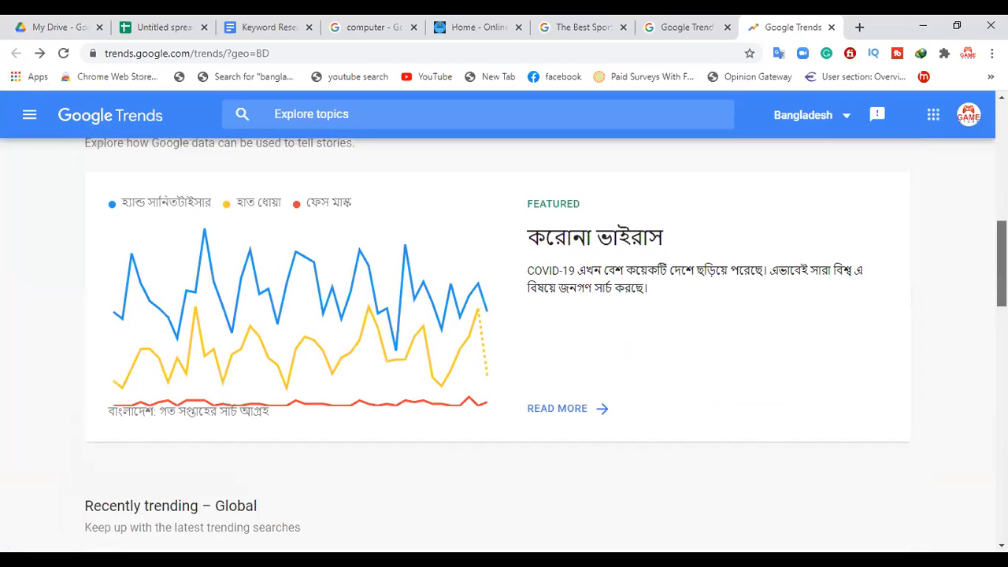
Step: Explore the search term "Back pain" for Bangladesh from the Google Trends home page
scroll(504, 346, up, 3)
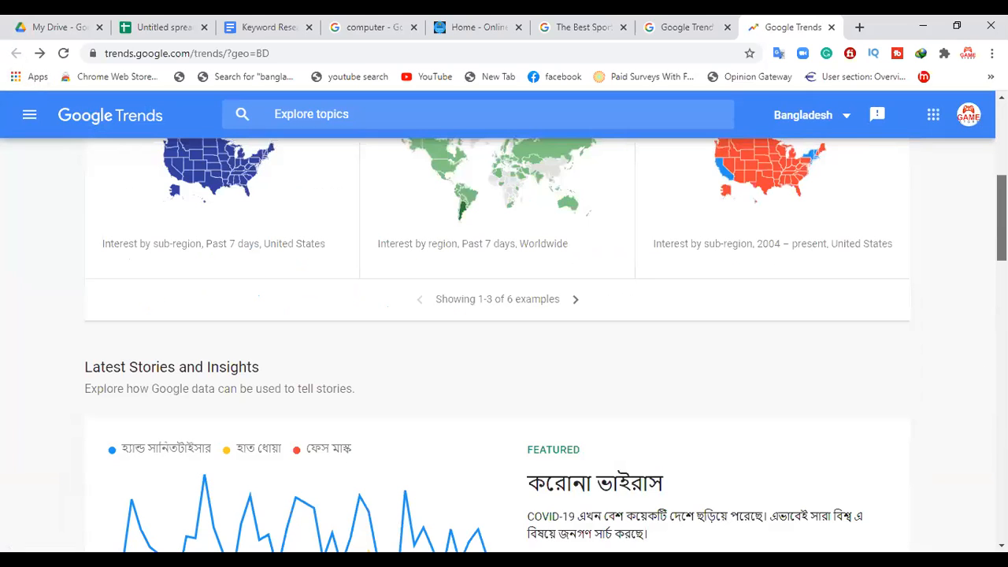
scroll(504, 330, up, 1)
scroll(504, 331, up, 2)
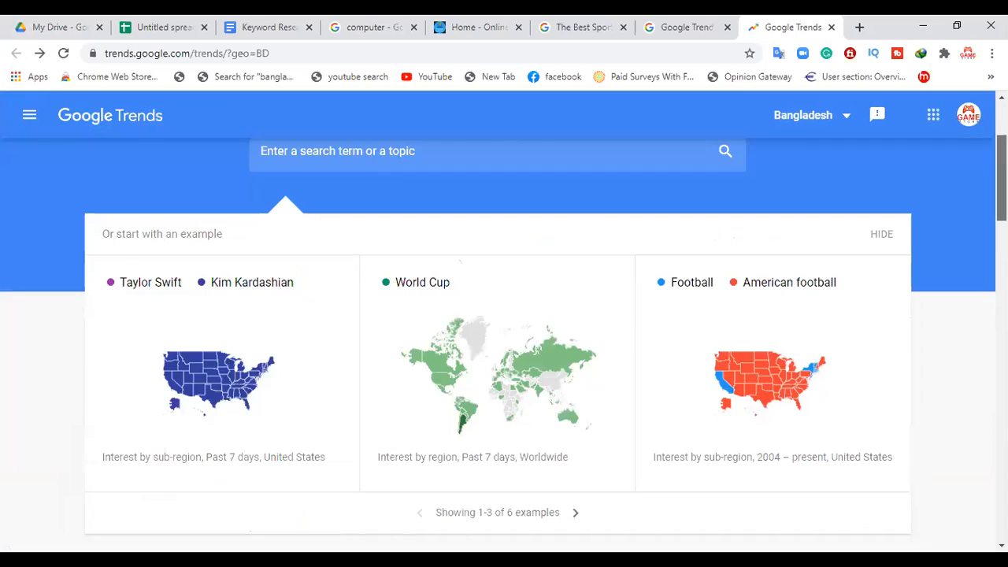
scroll(504, 331, down, 10)
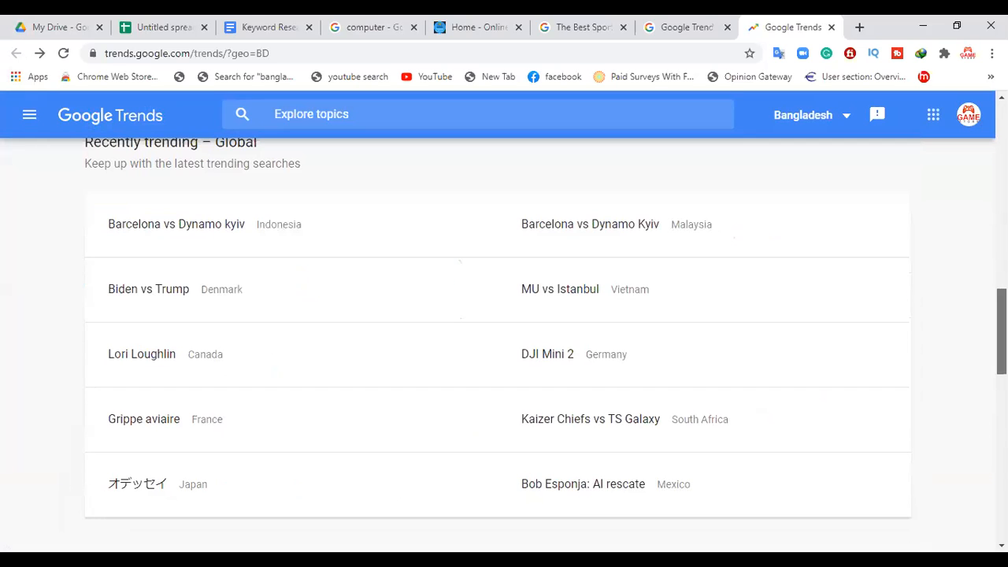
scroll(504, 347, up, 1)
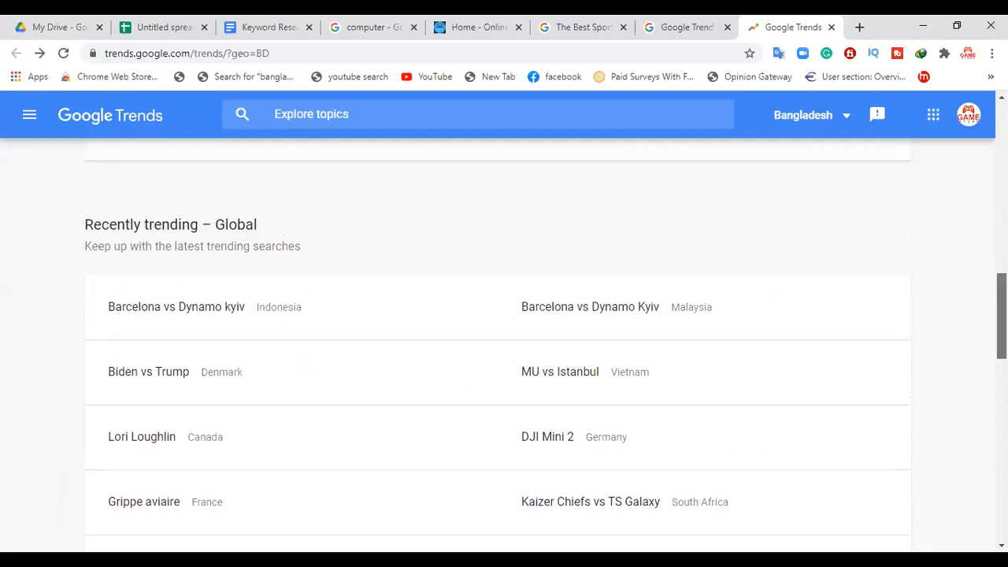
scroll(504, 331, up, 8)
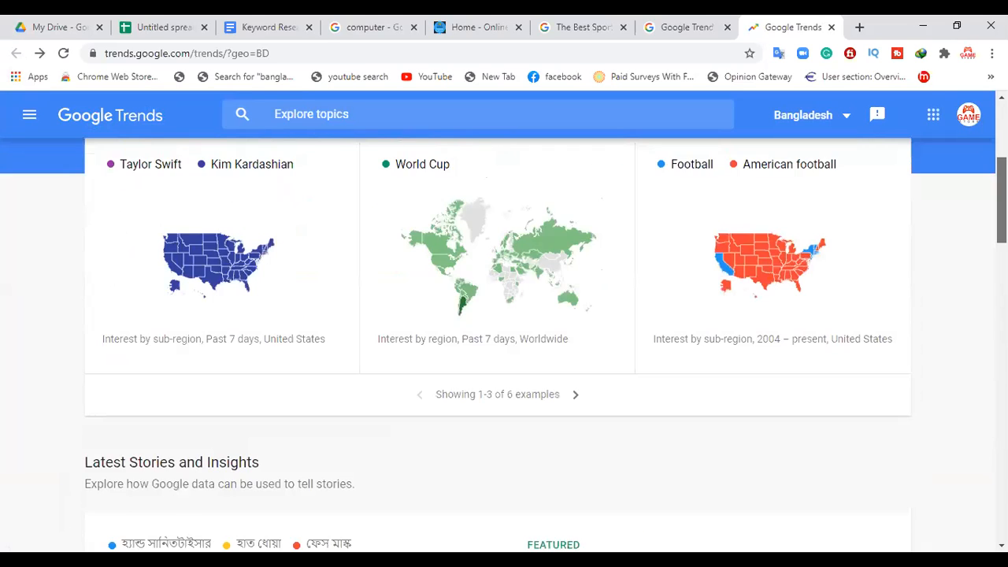
scroll(308, 271, up, 3)
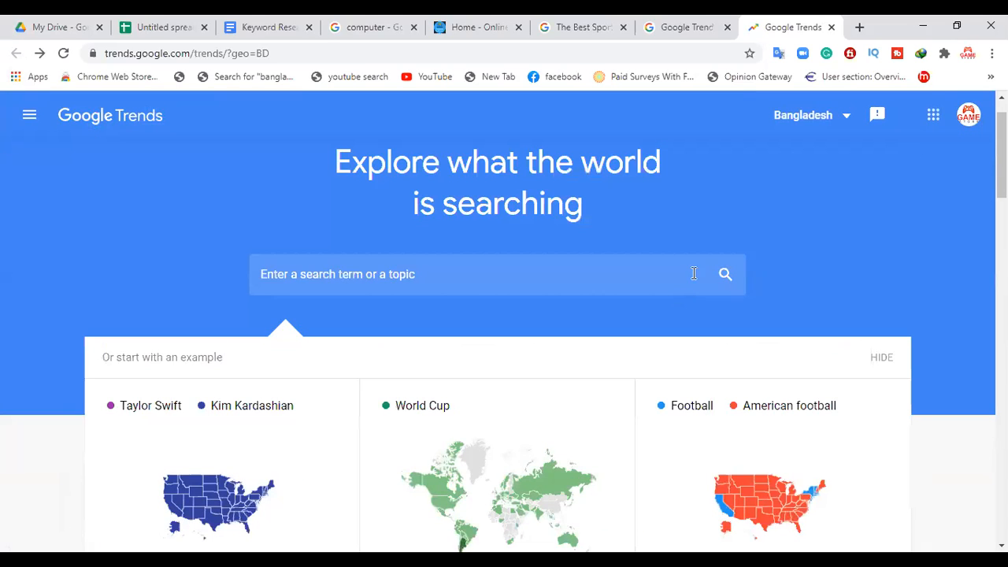
click(308, 272)
text(Ba)
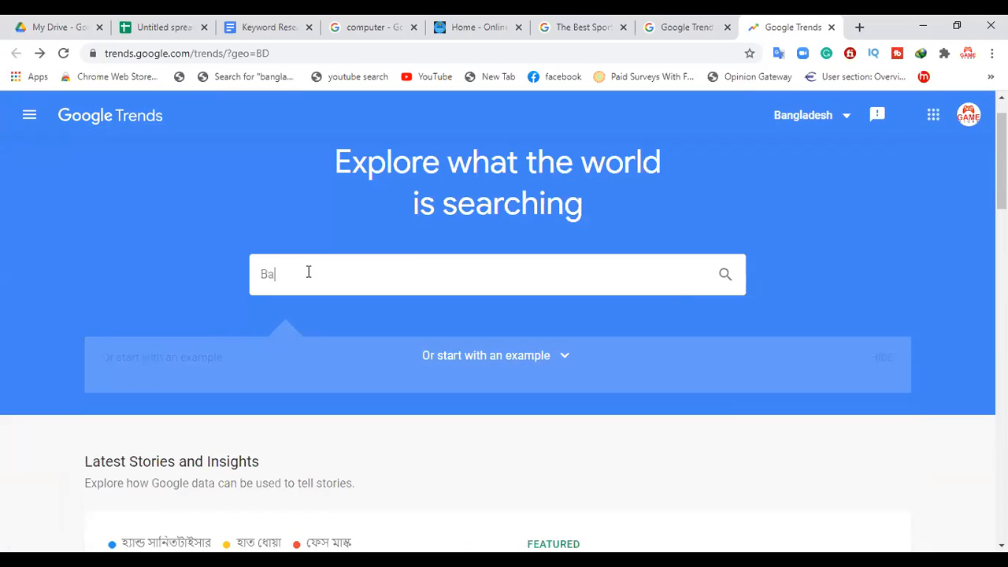
text(ck pai)
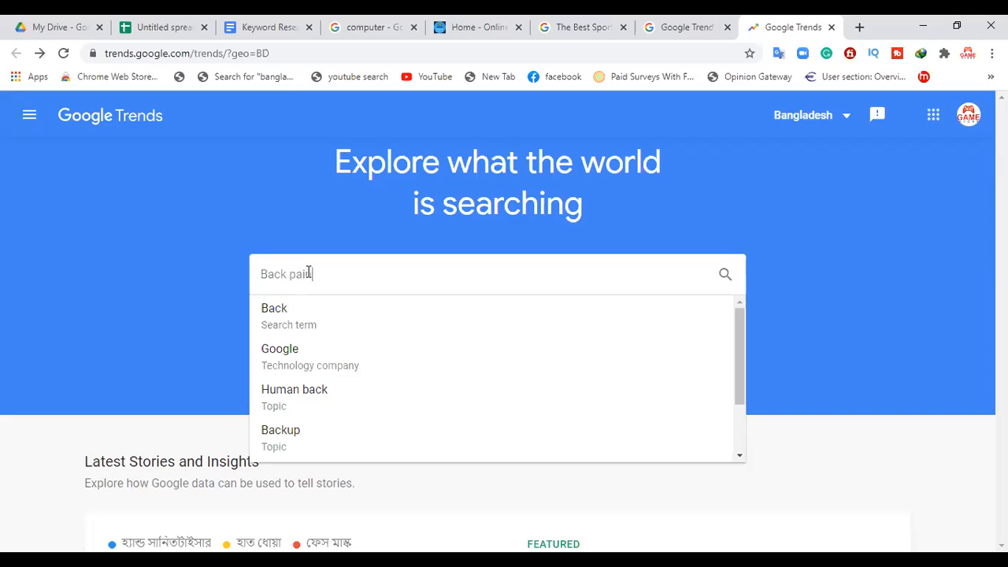
text(n)
key(Return)
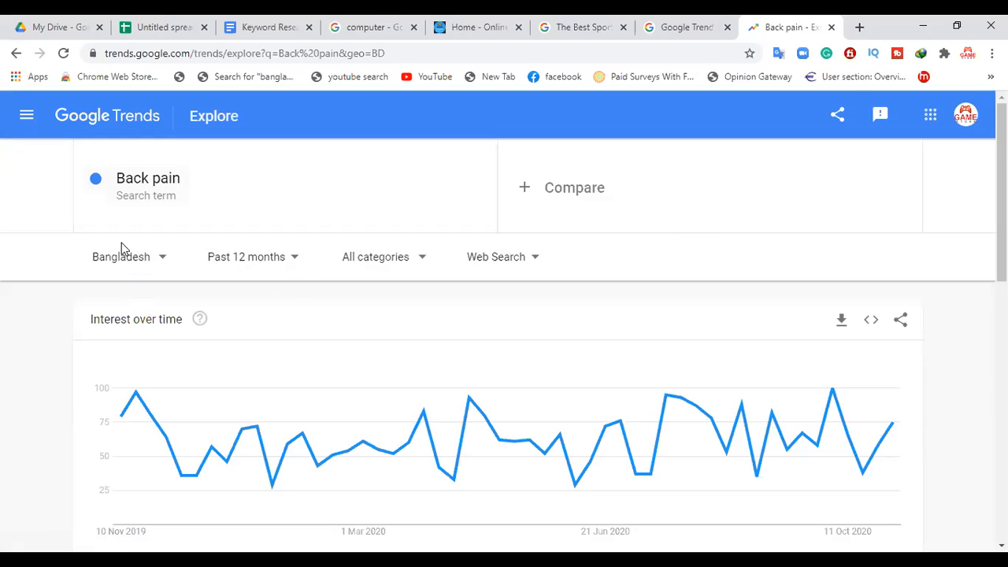
Step: Compare the interest chart for Back pain over the past hour, past 7 days and past day, ending with the range set to Past 30 days
mouse_move(120, 418)
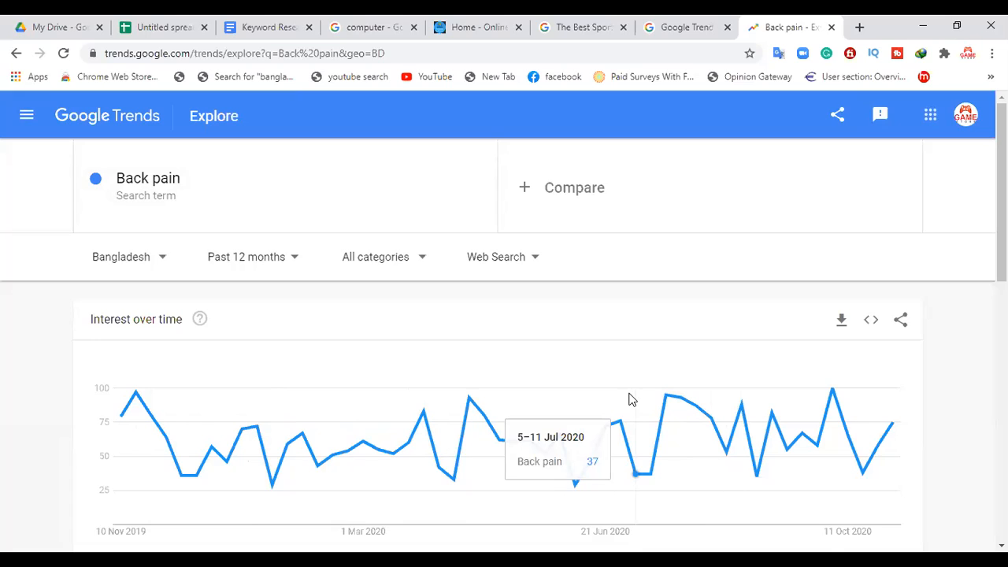
click(250, 272)
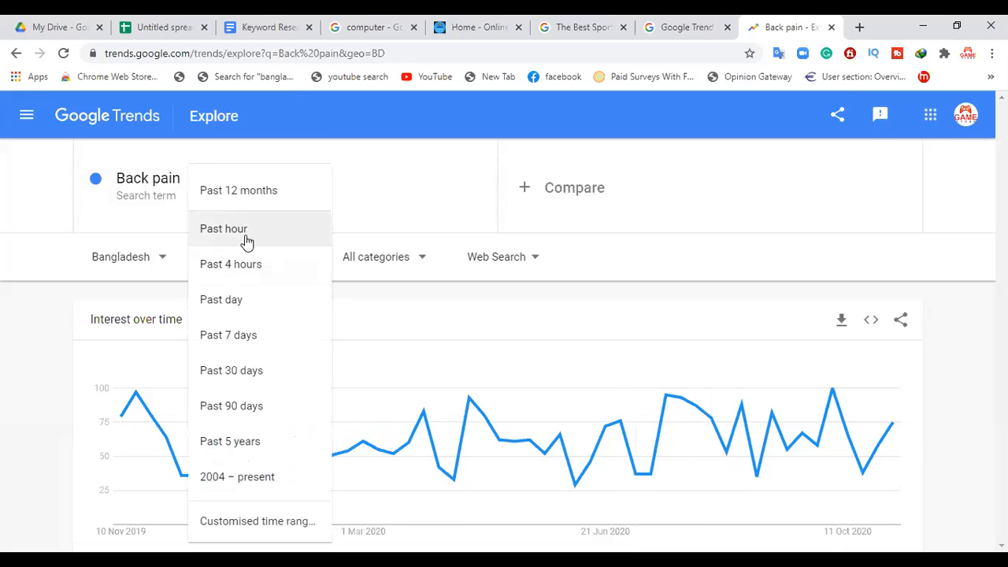
click(216, 235)
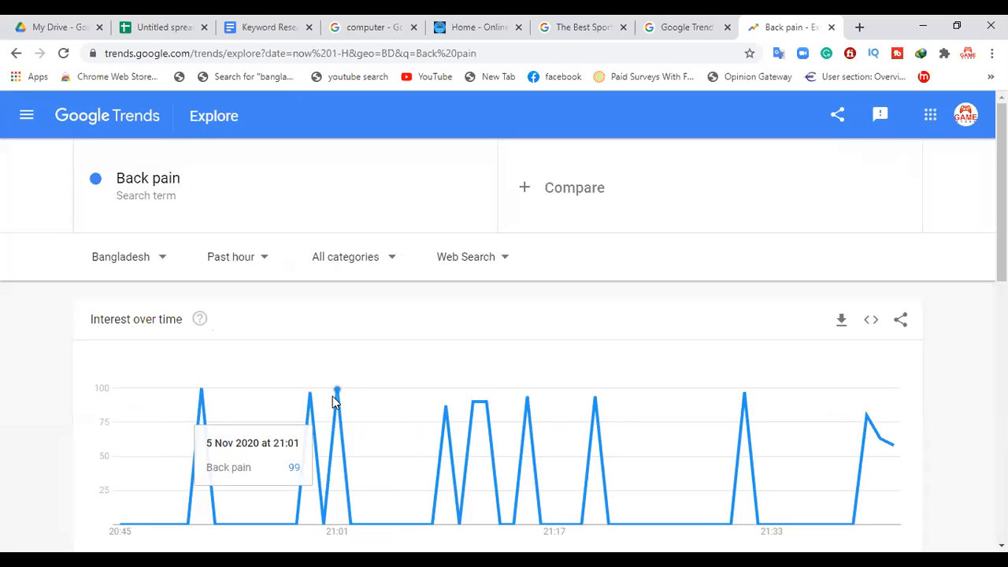
click(245, 260)
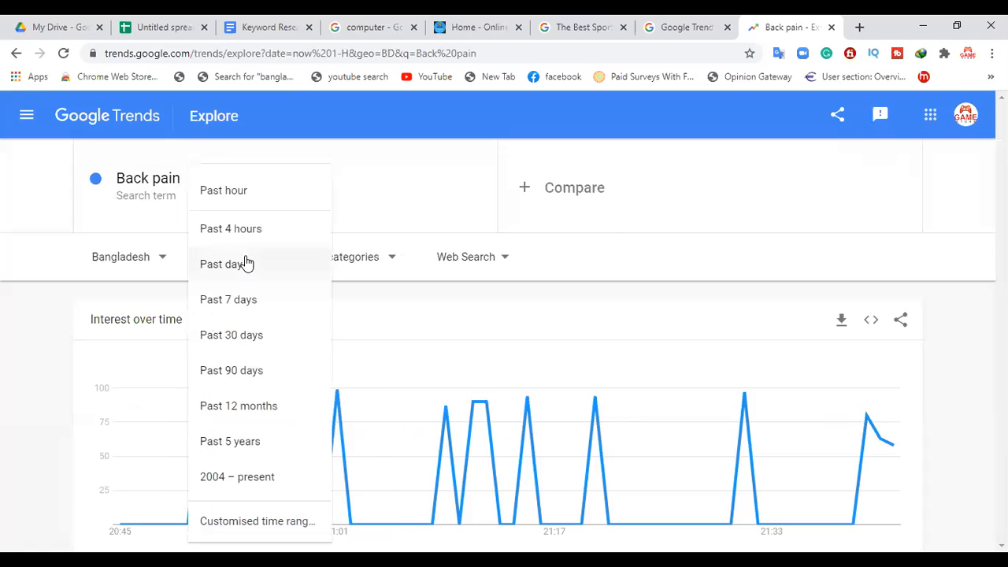
click(256, 301)
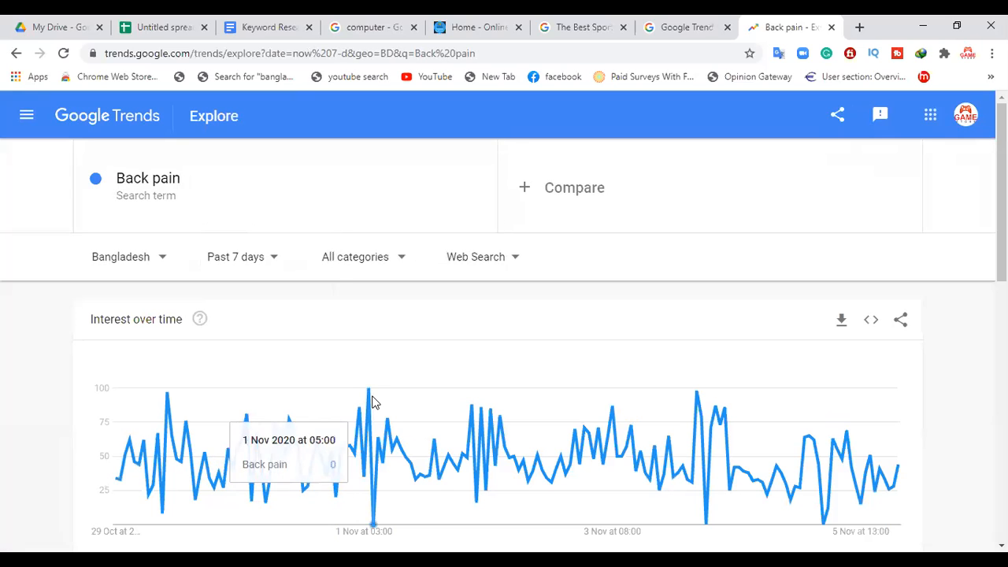
click(251, 258)
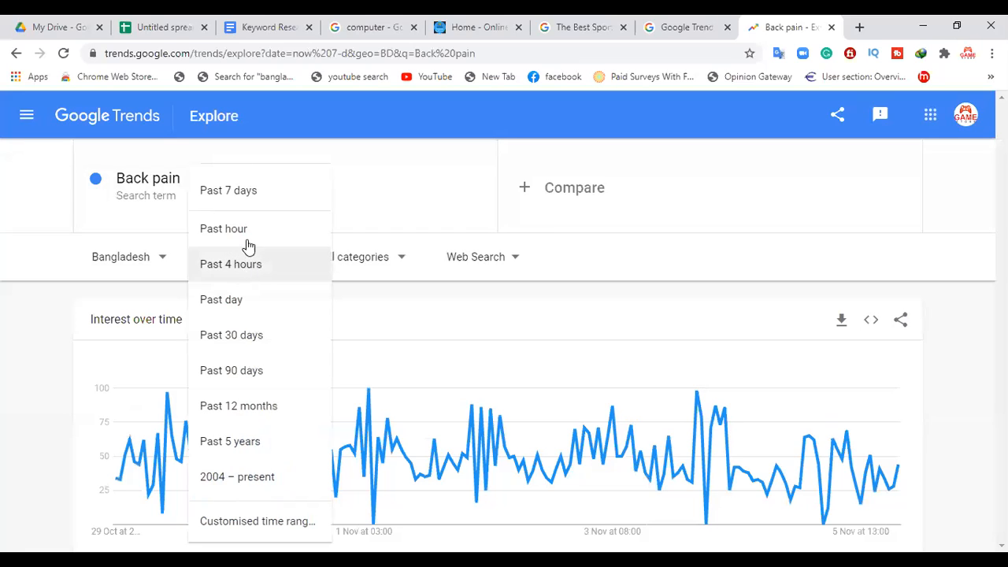
click(256, 306)
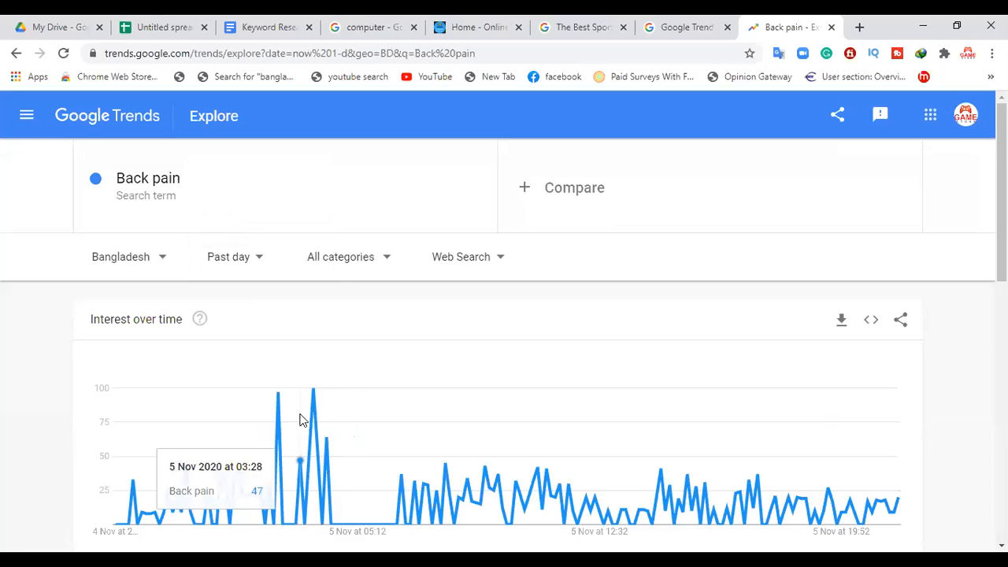
click(241, 257)
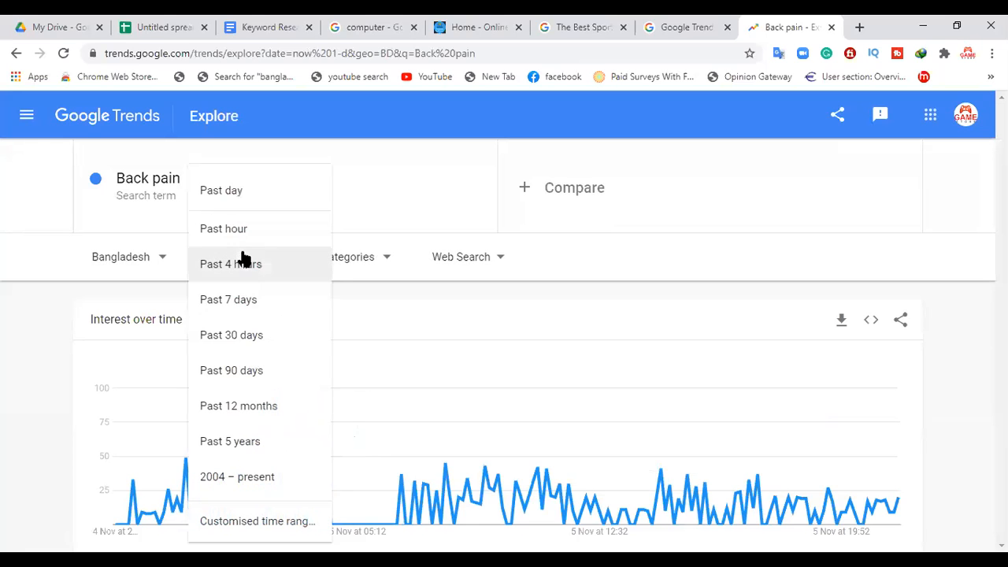
click(267, 351)
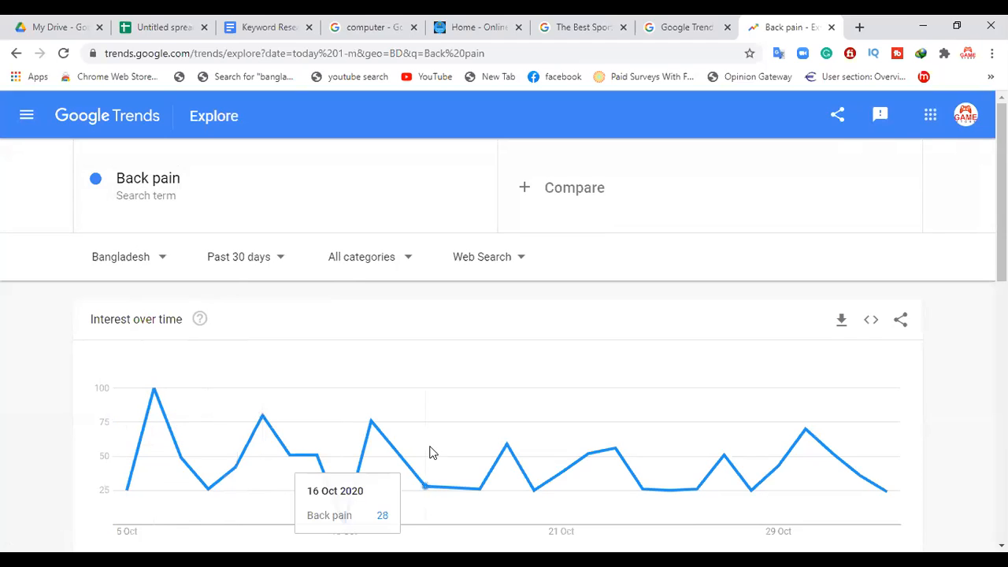
click(169, 175)
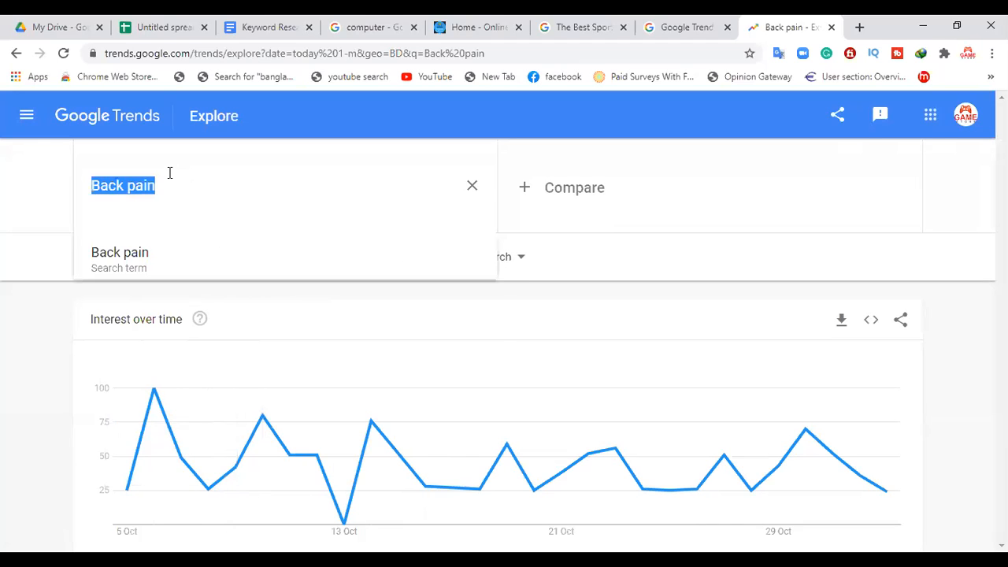
click(189, 215)
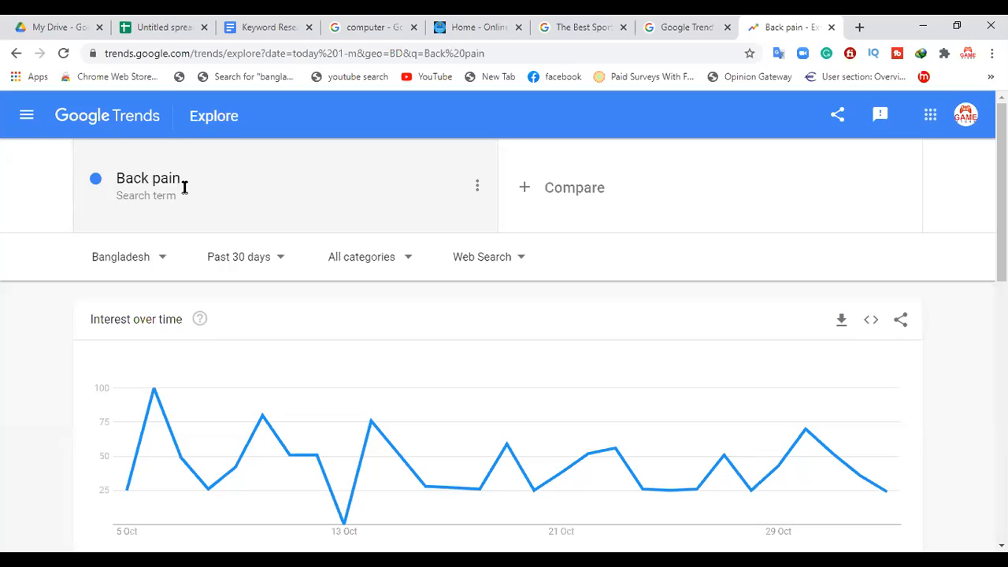
Step: Check the Worldwide interest chart for Back pain, and set the region to United States
click(119, 261)
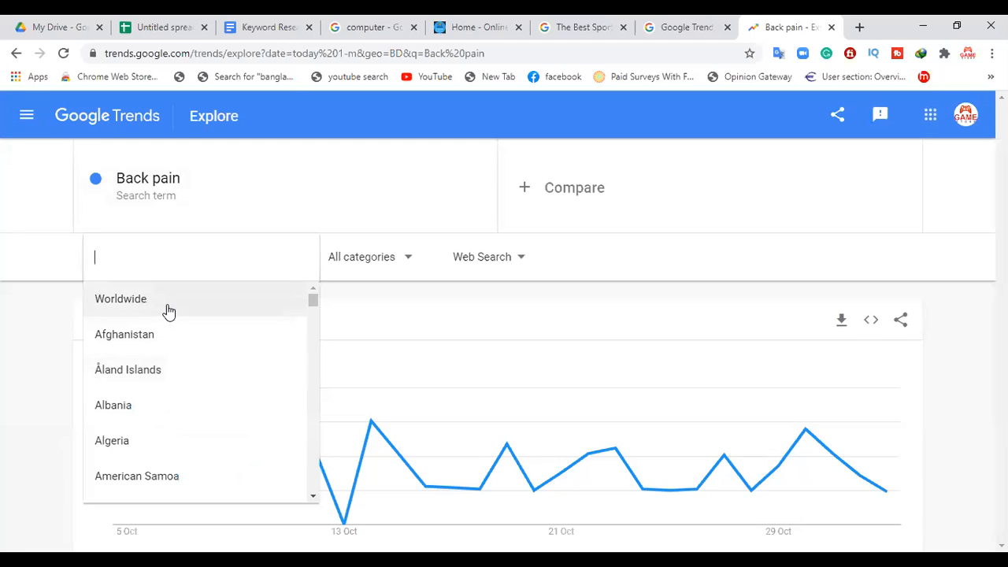
click(167, 304)
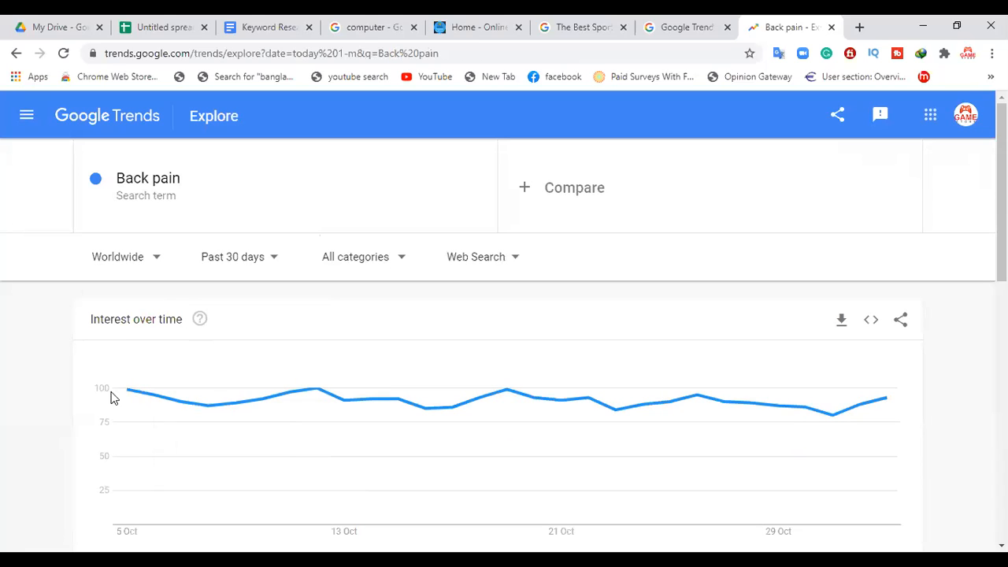
mouse_move(128, 396)
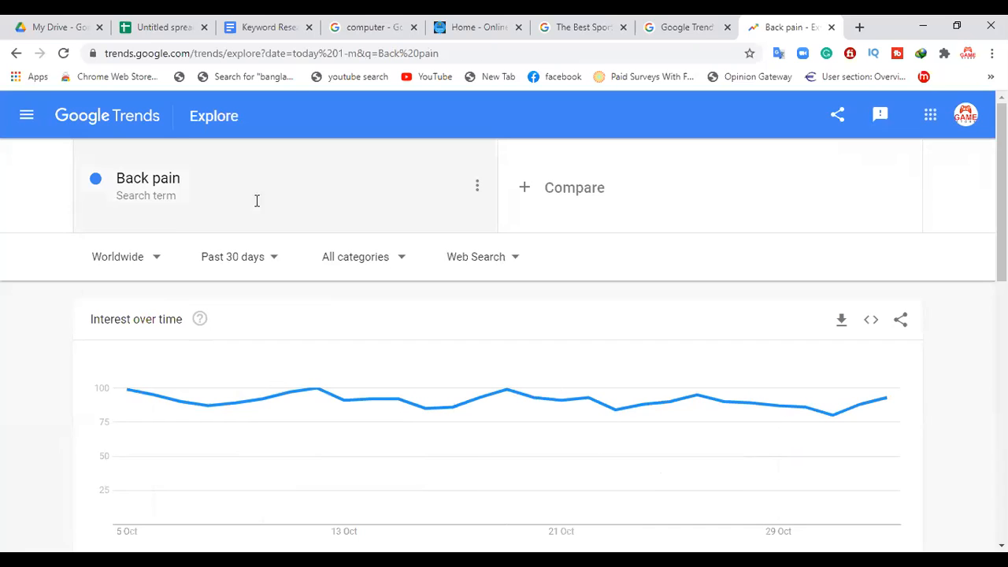
click(140, 258)
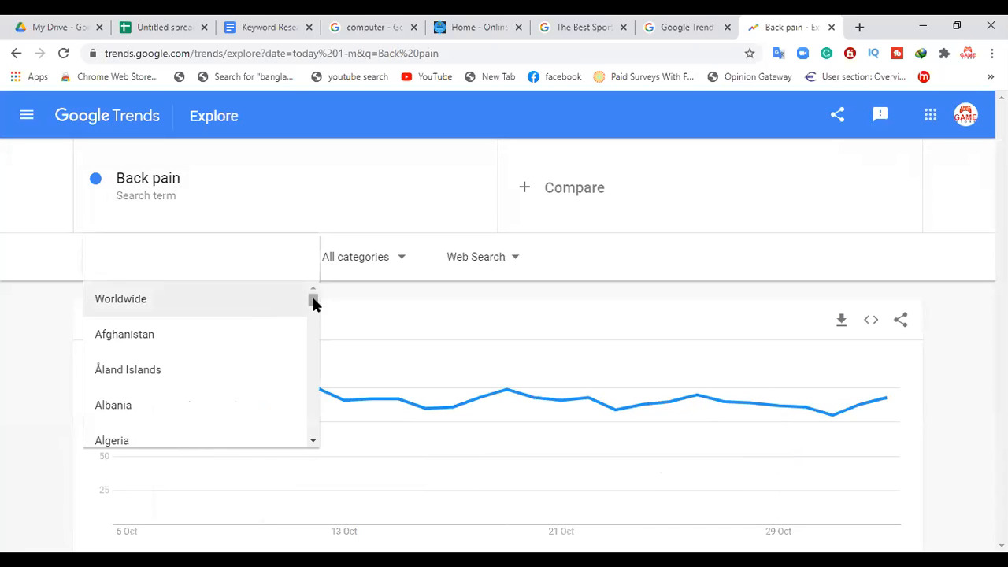
text(united)
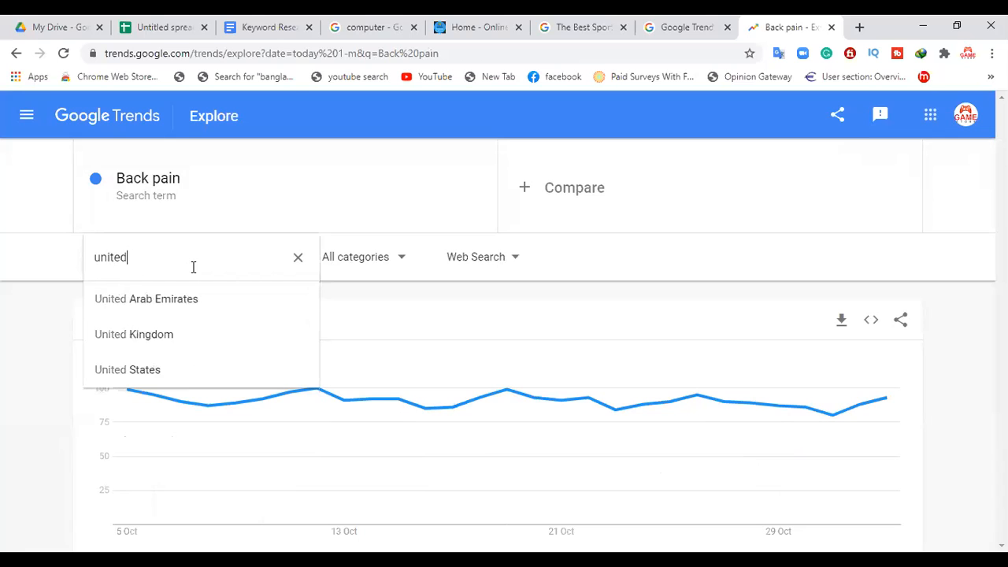
click(127, 374)
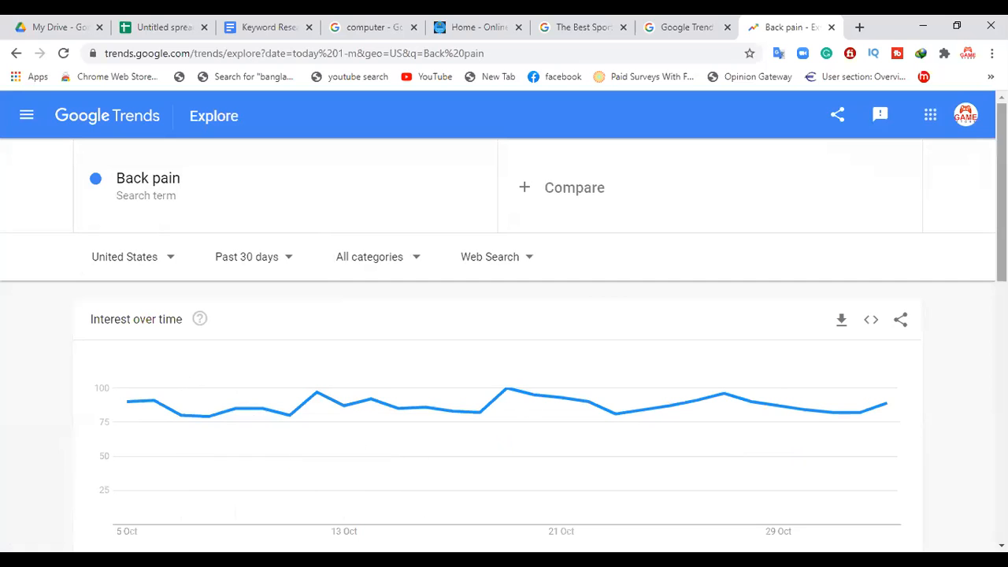
Step: Examine the interest over time, interest by sub-region, related topics and related queries for Back pain, and view the available category filters
scroll(504, 347, down, 3)
drag(1001, 267, 1002, 193)
drag(1002, 192, 1001, 363)
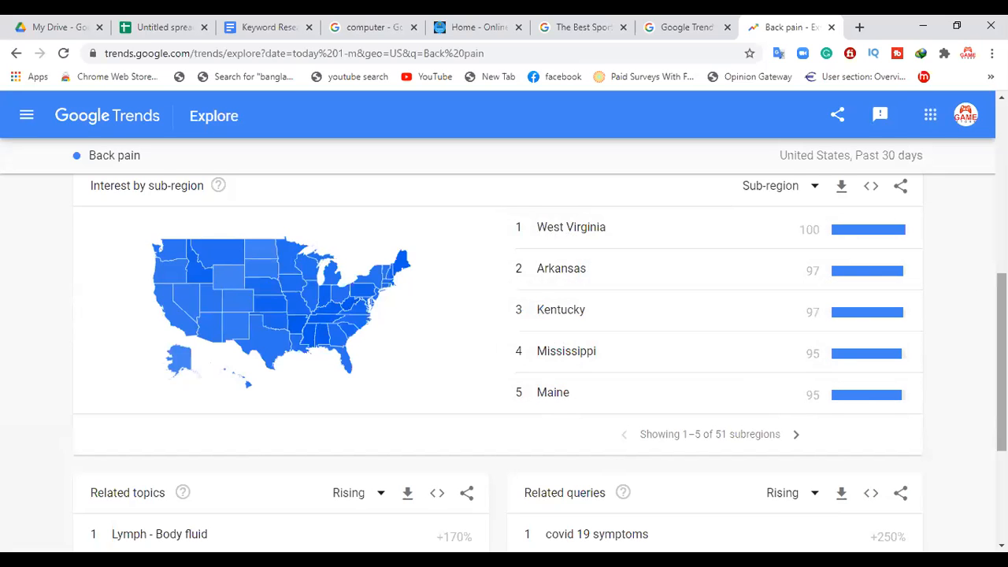
scroll(1001, 362, down, 3)
scroll(504, 355, up, 3)
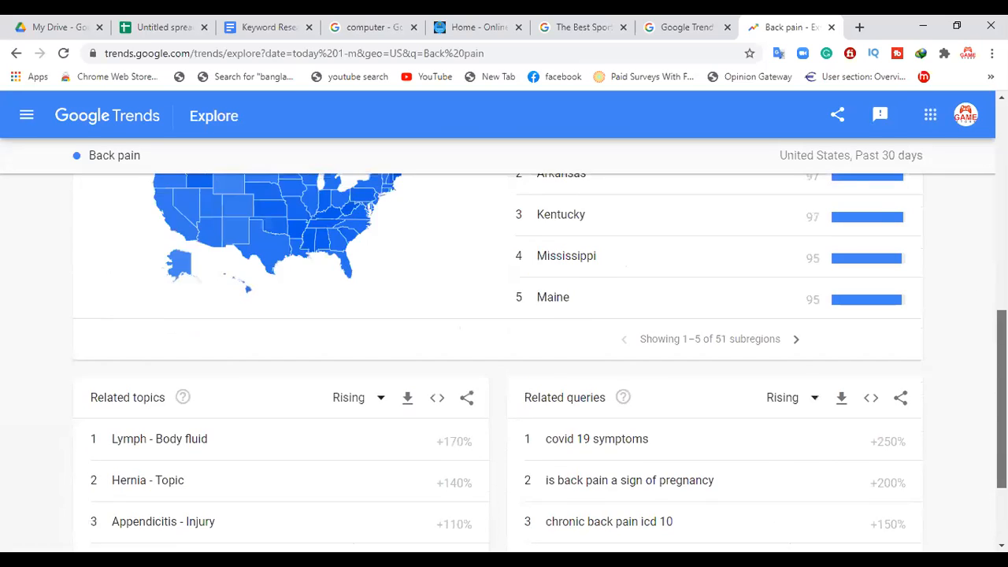
scroll(36, 394, up, 5)
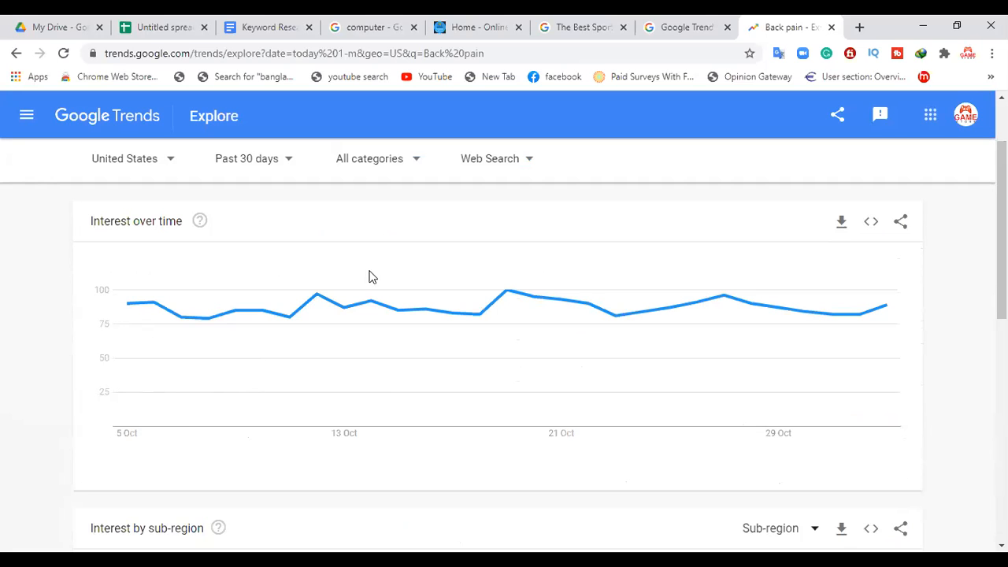
drag(1002, 228, 1002, 339)
scroll(646, 264, down, 1)
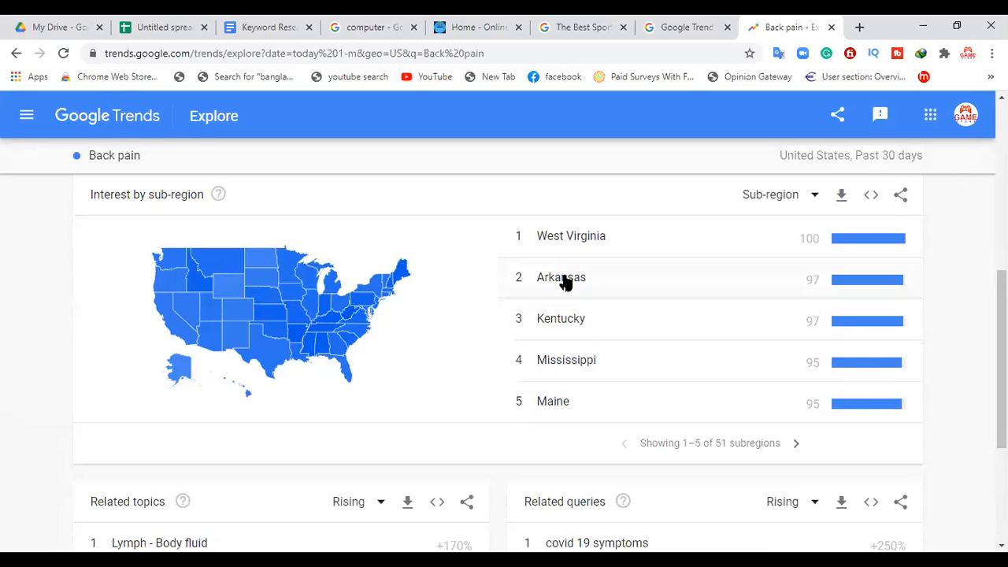
drag(1002, 359, 1002, 289)
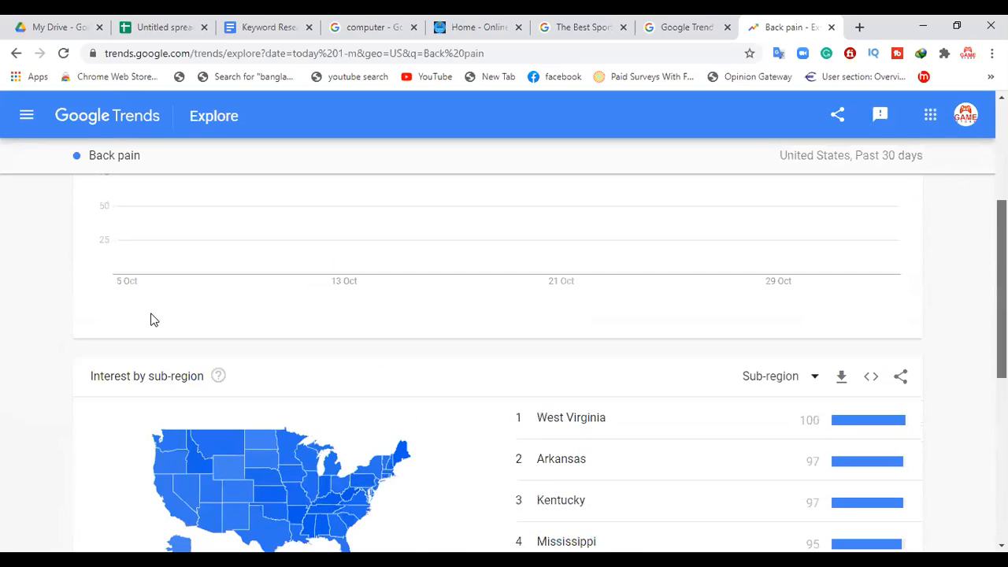
scroll(157, 318, up, 2)
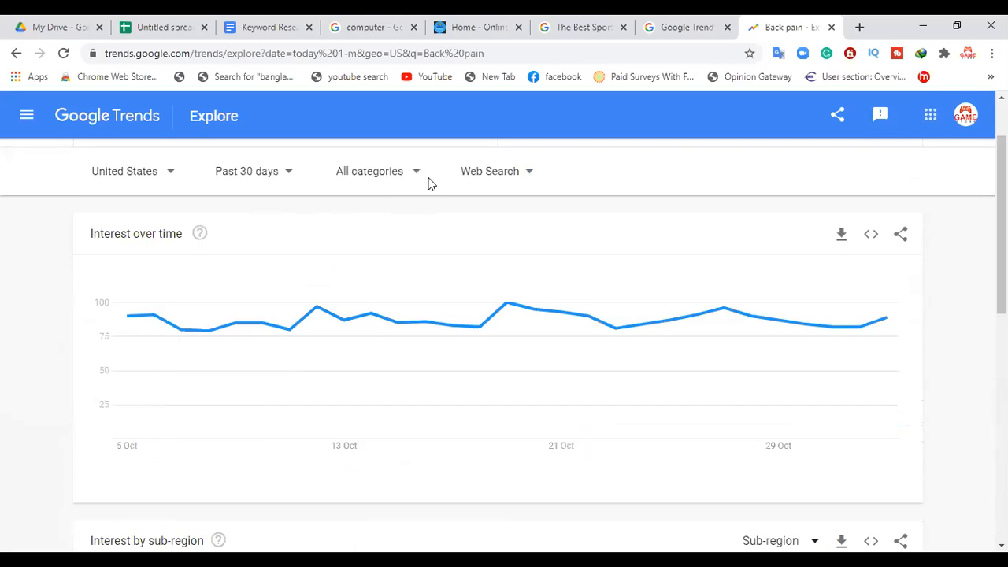
click(398, 173)
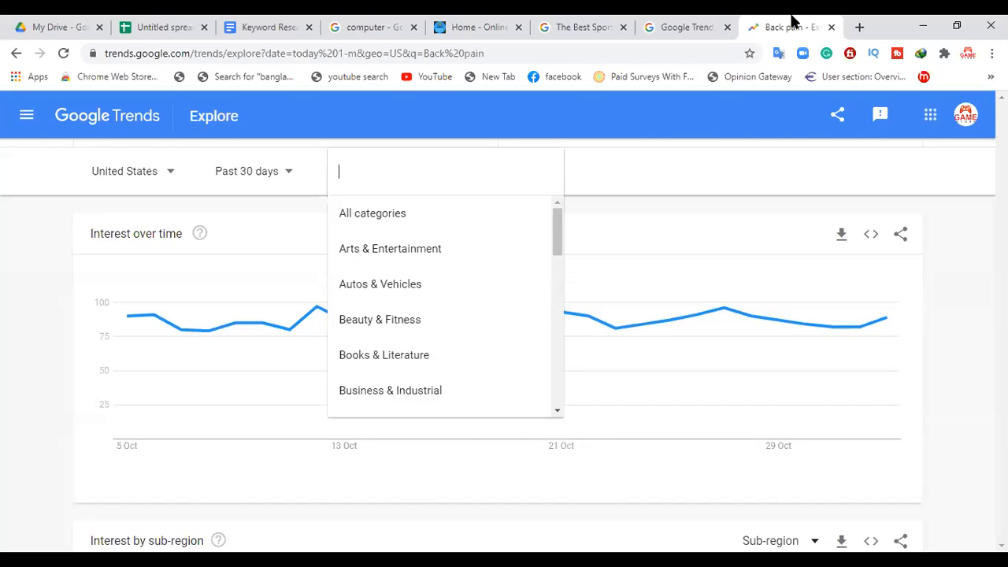
Step: Search Google for "back pain" in a new browser tab and view the image results
click(859, 26)
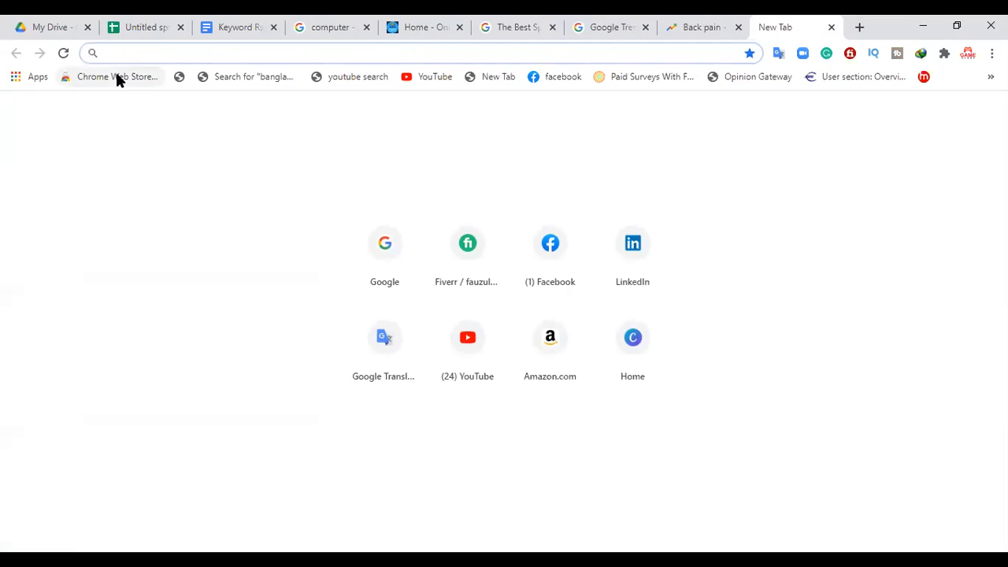
text(goo)
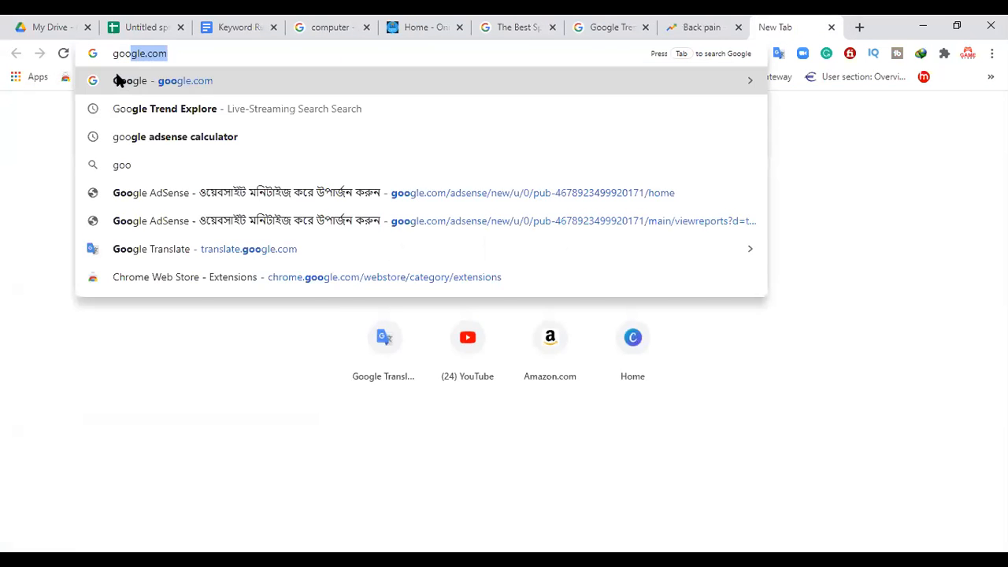
click(117, 80)
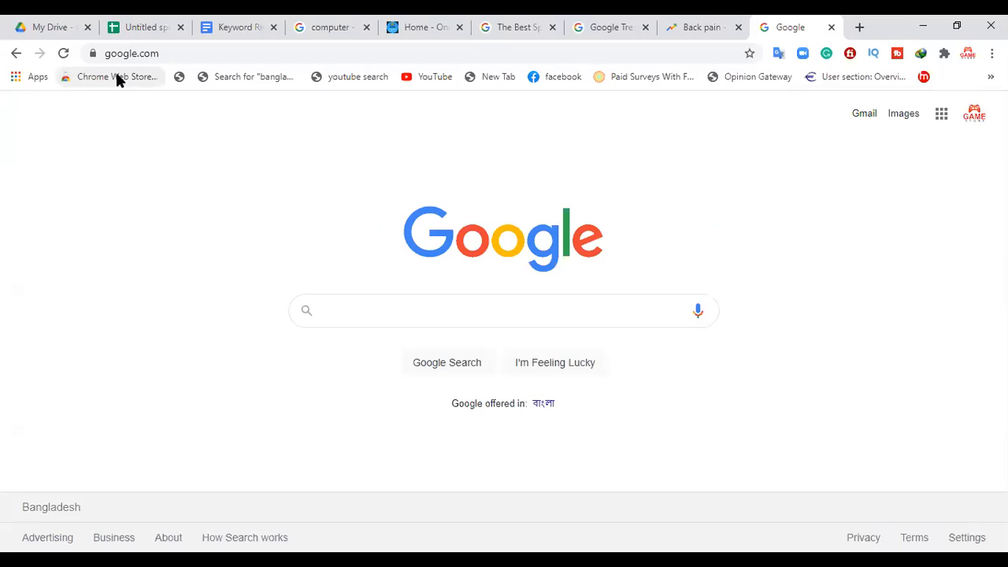
text(bac)
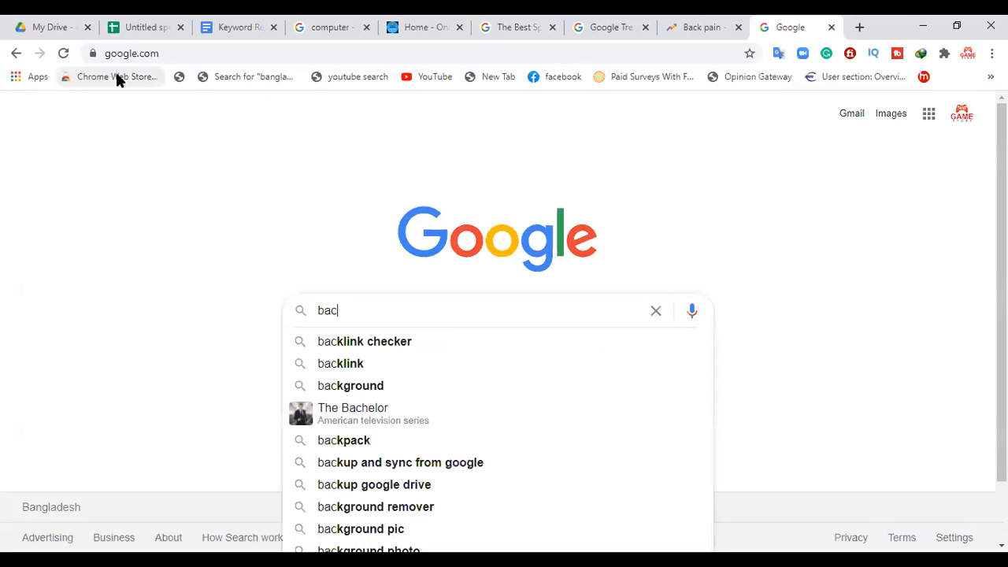
text(k pain)
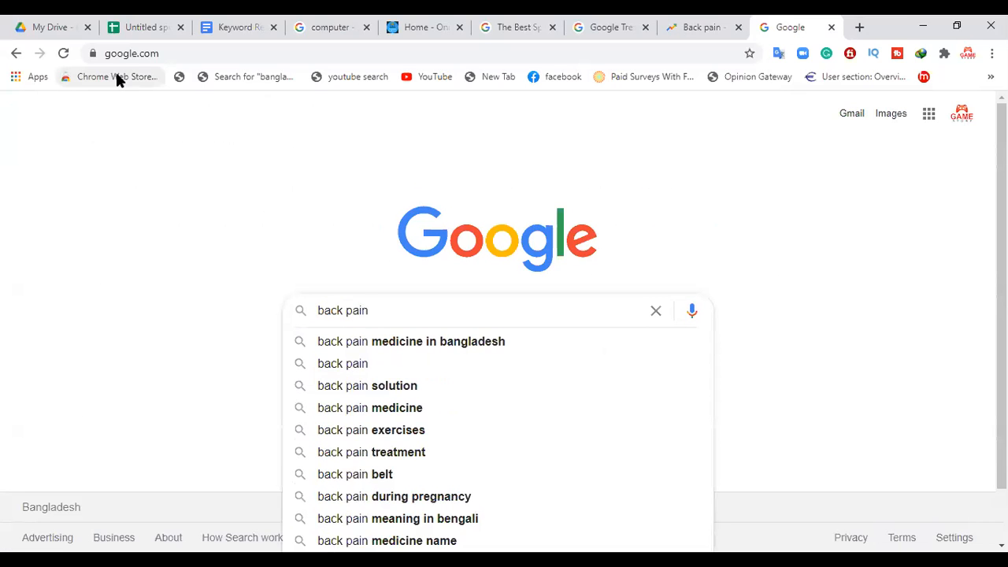
key(Return)
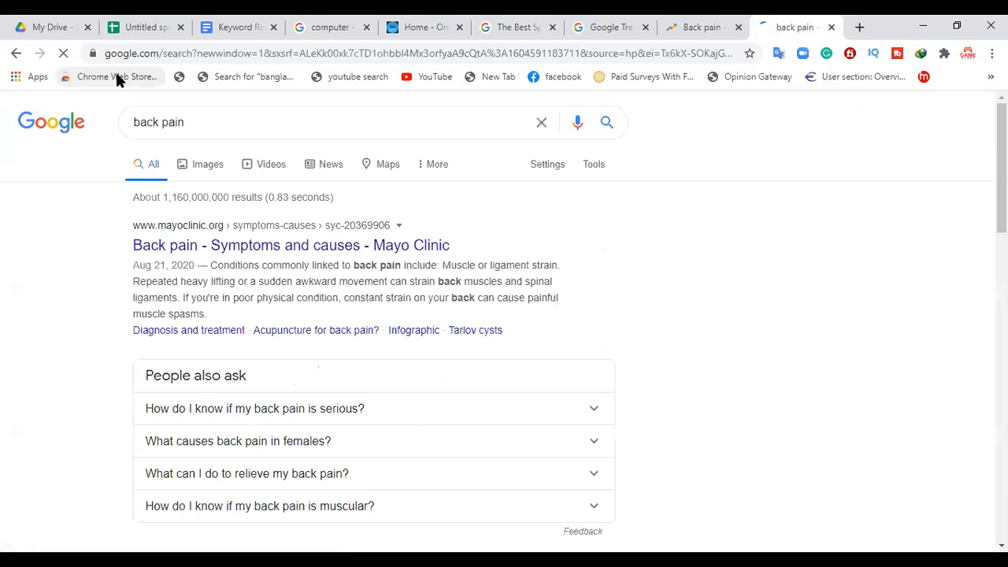
click(211, 164)
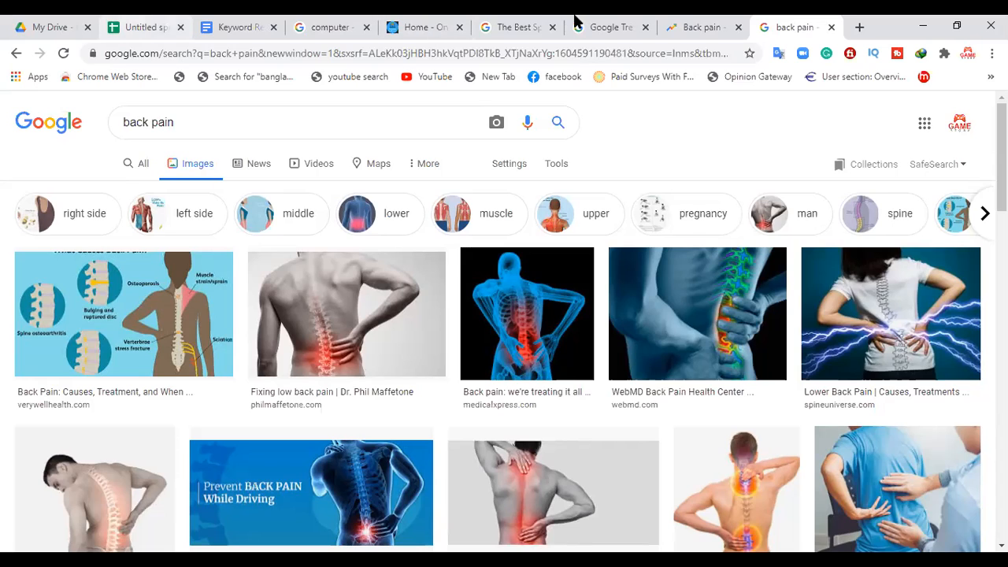
Step: Set the Google Trends category filter for Back pain to Health, and look again at the back pain image results
click(674, 20)
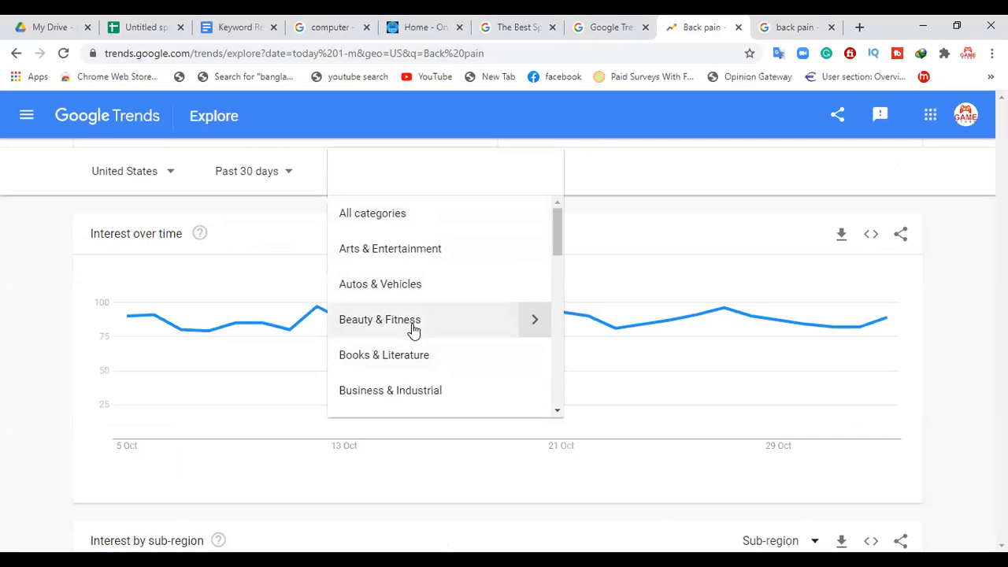
mouse_move(558, 247)
mouse_down()
mouse_move(522, 410)
mouse_move(540, 331)
mouse_move(529, 307)
mouse_up()
click(355, 290)
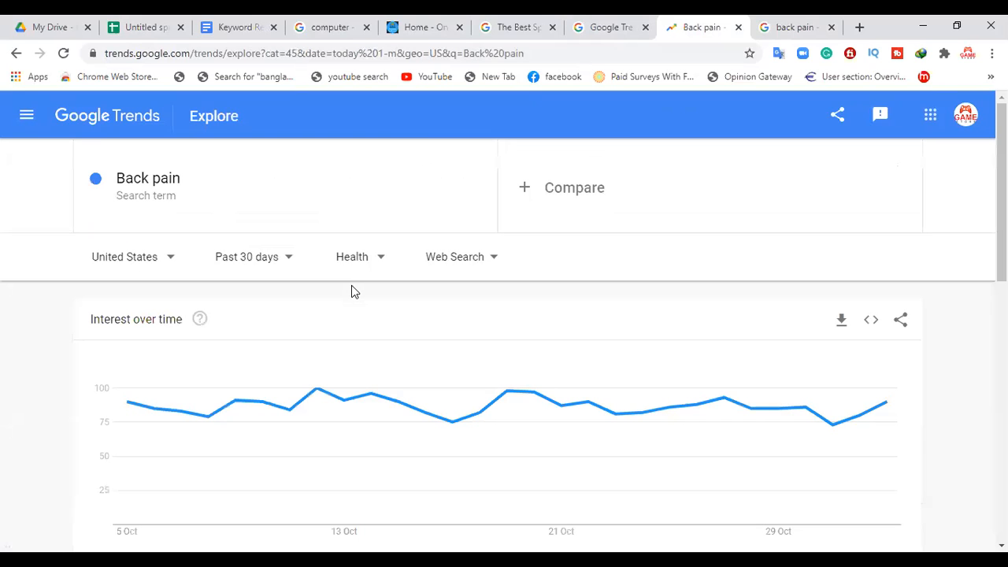
click(811, 27)
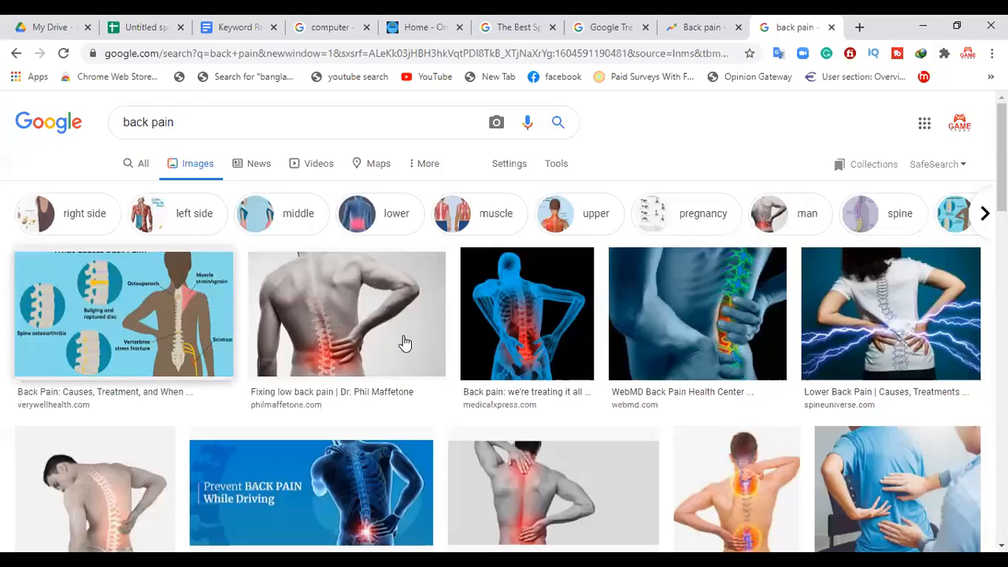
click(701, 28)
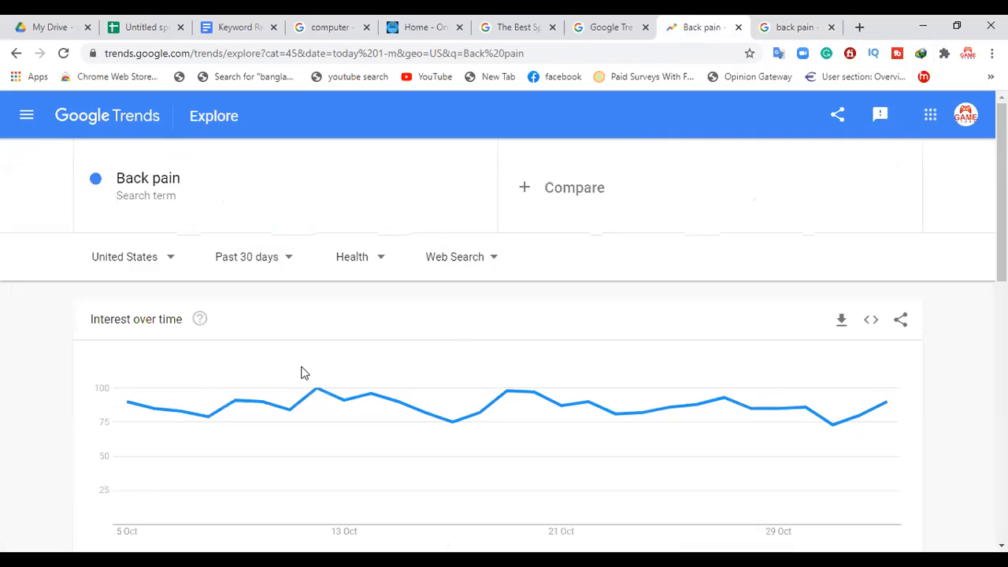
Step: Check the Back pain interest chart for Google Shopping, restore Web Search, and view the available search types
click(463, 270)
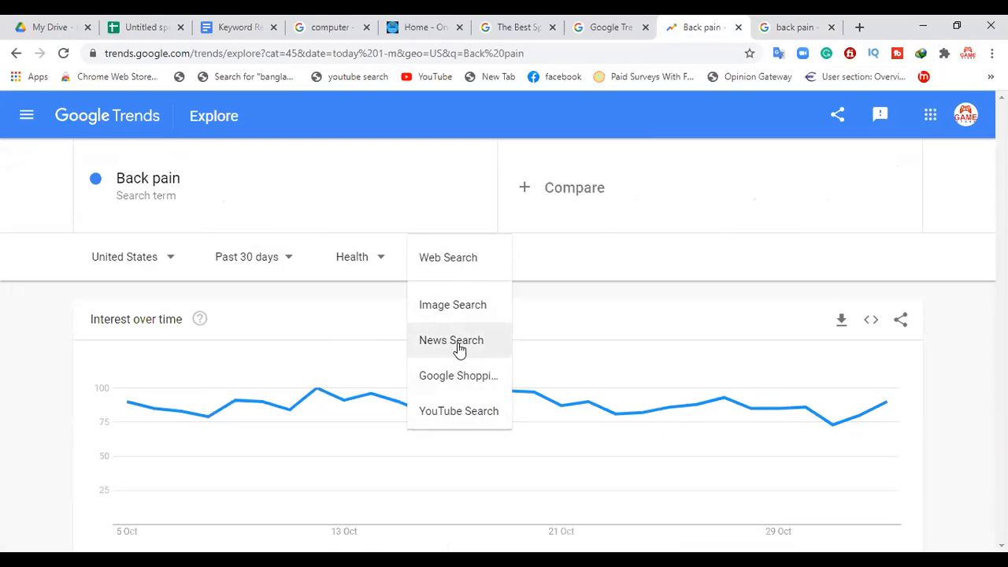
click(434, 376)
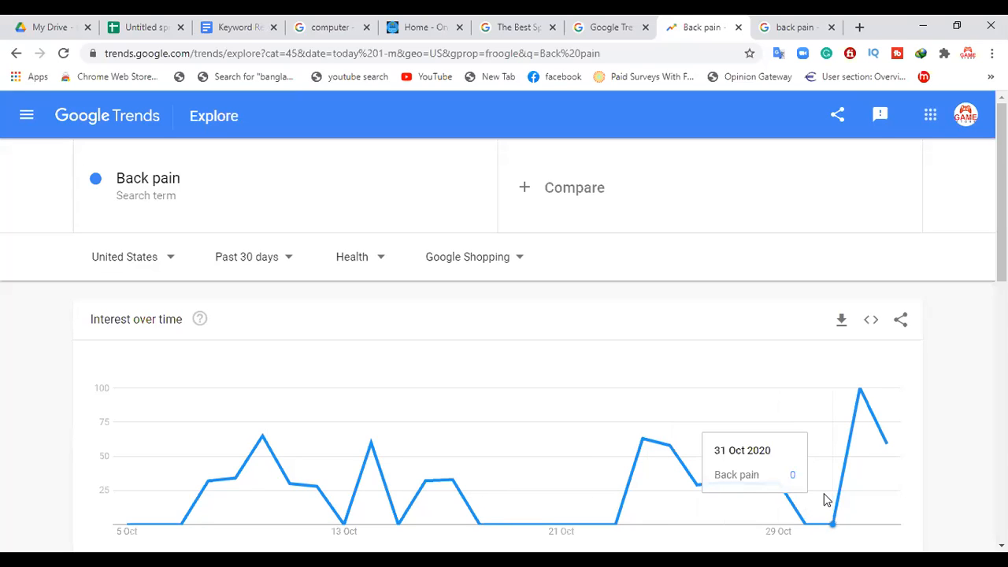
click(483, 267)
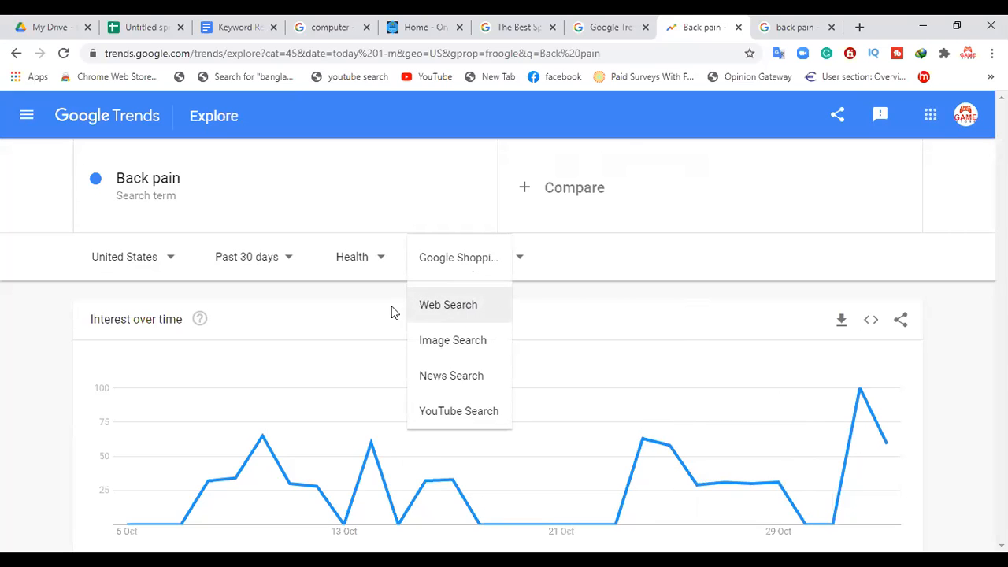
click(472, 304)
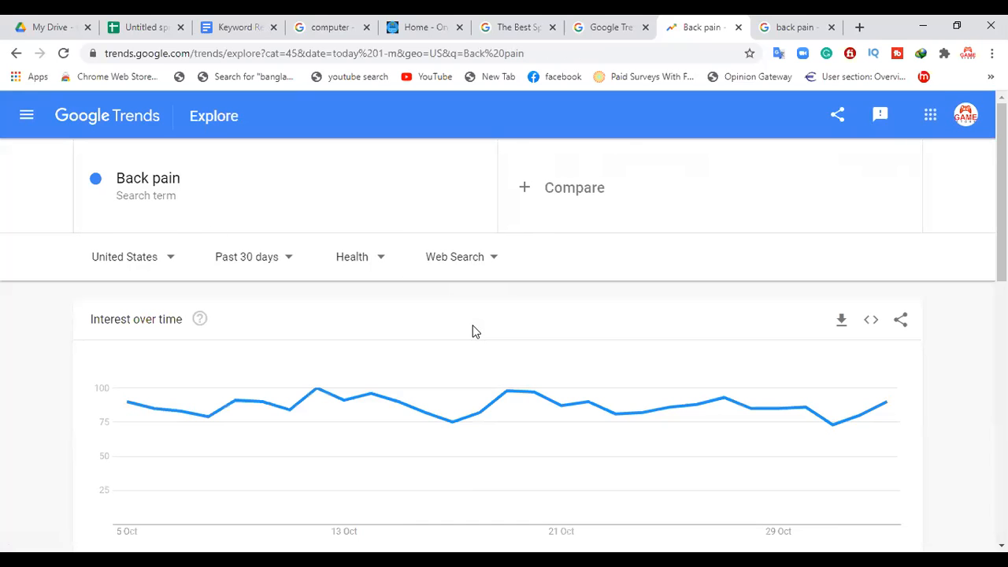
mouse_move(144, 426)
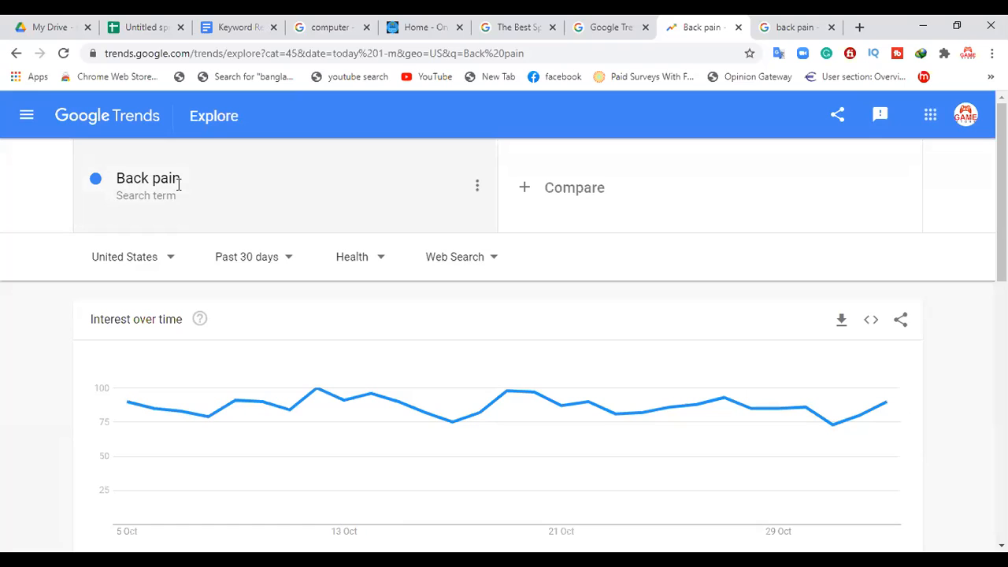
click(463, 265)
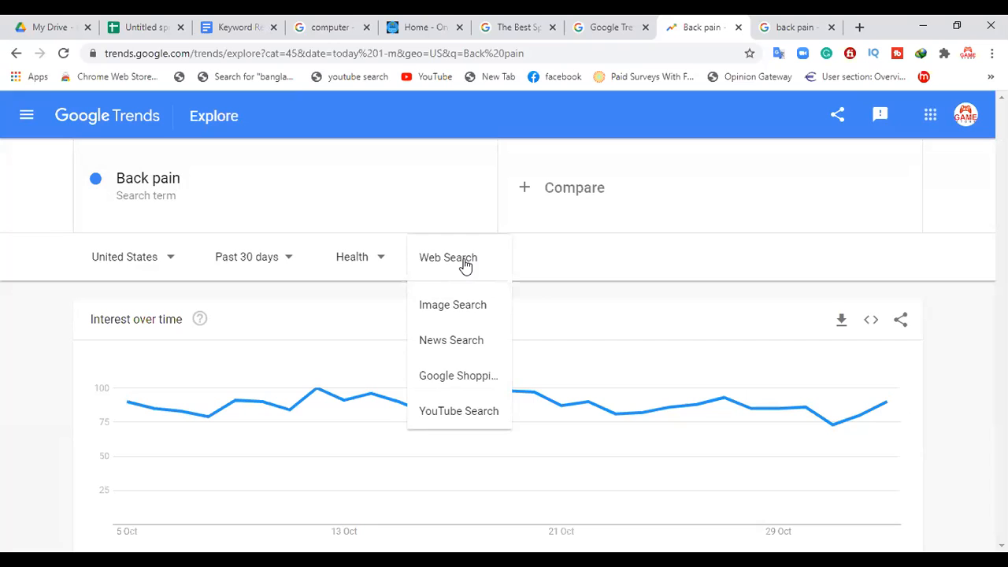
click(556, 298)
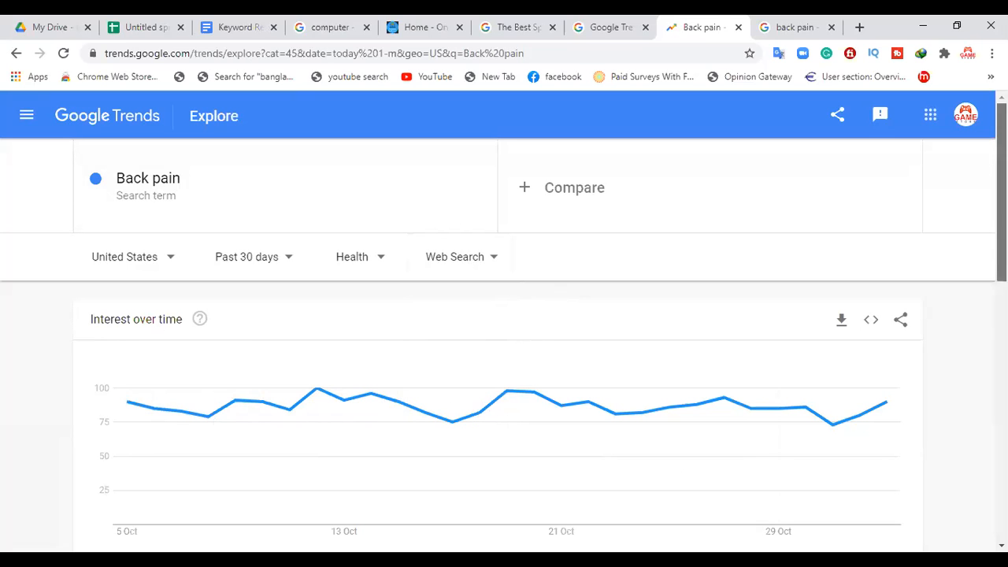
Step: Examine the interest over time, interest by sub-region, related topics and related queries for Back pain in the Health category
scroll(1000, 252, down, 2)
scroll(504, 355, down, 1)
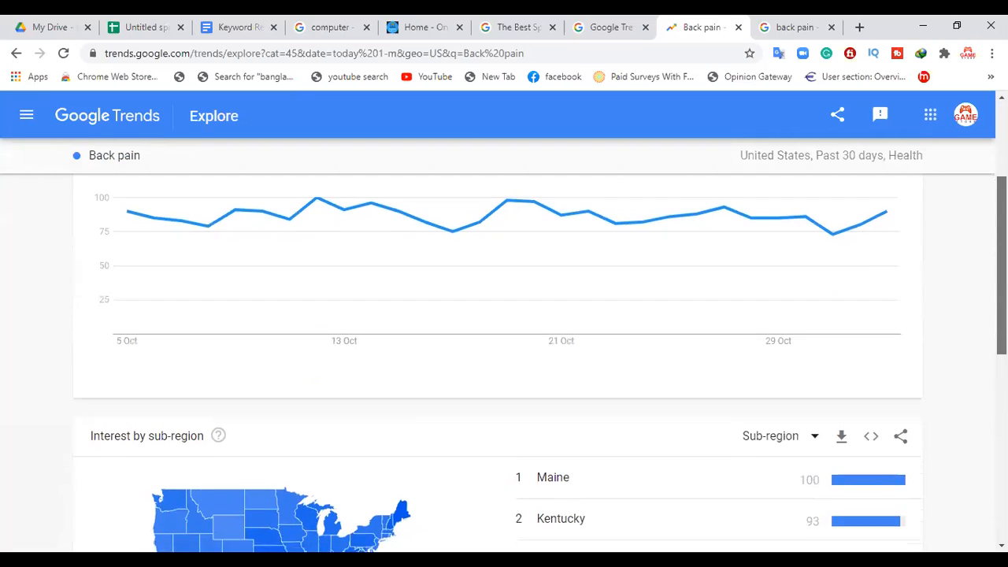
scroll(504, 354, down, 2)
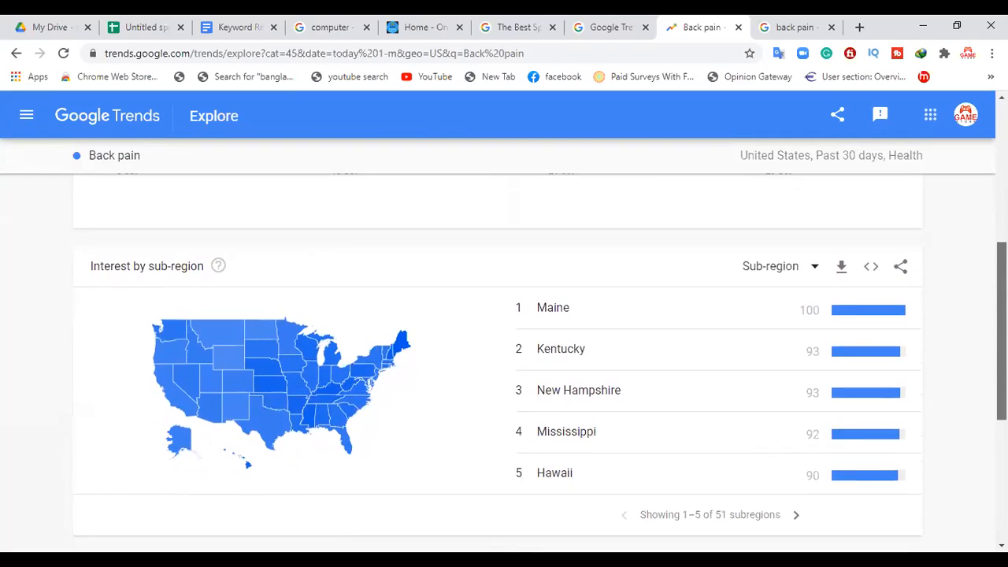
scroll(504, 355, down, 1)
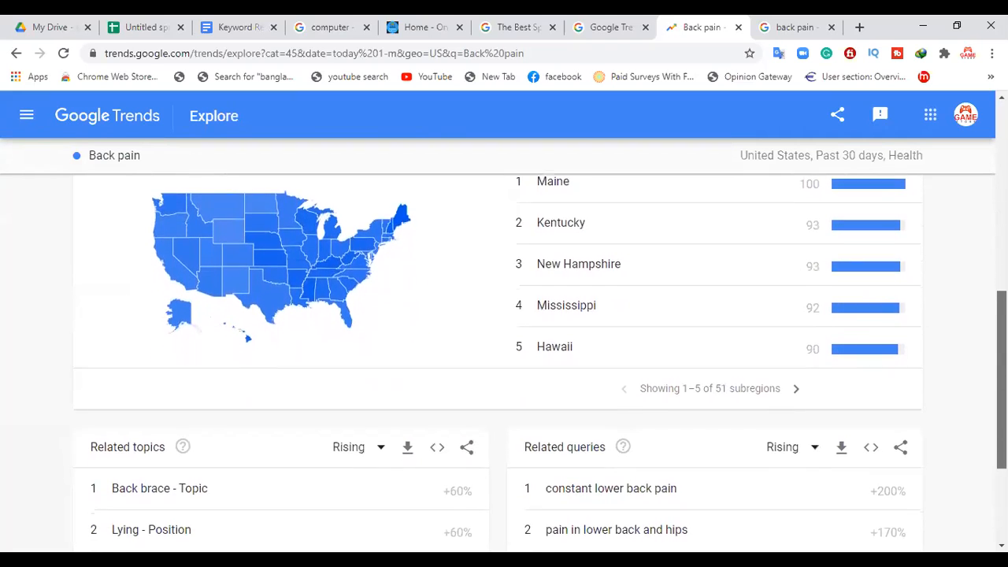
scroll(504, 355, down, 1)
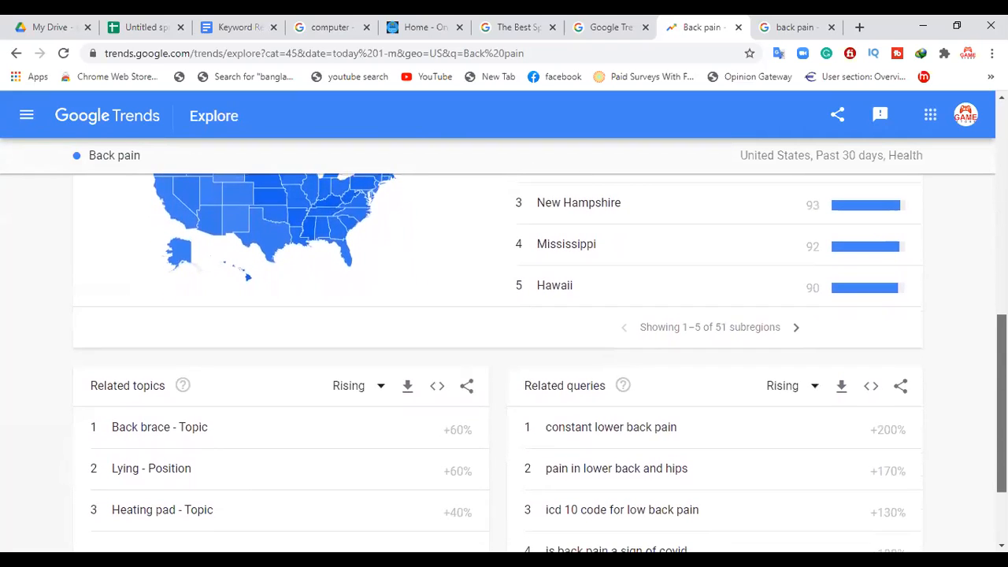
scroll(504, 355, down, 1)
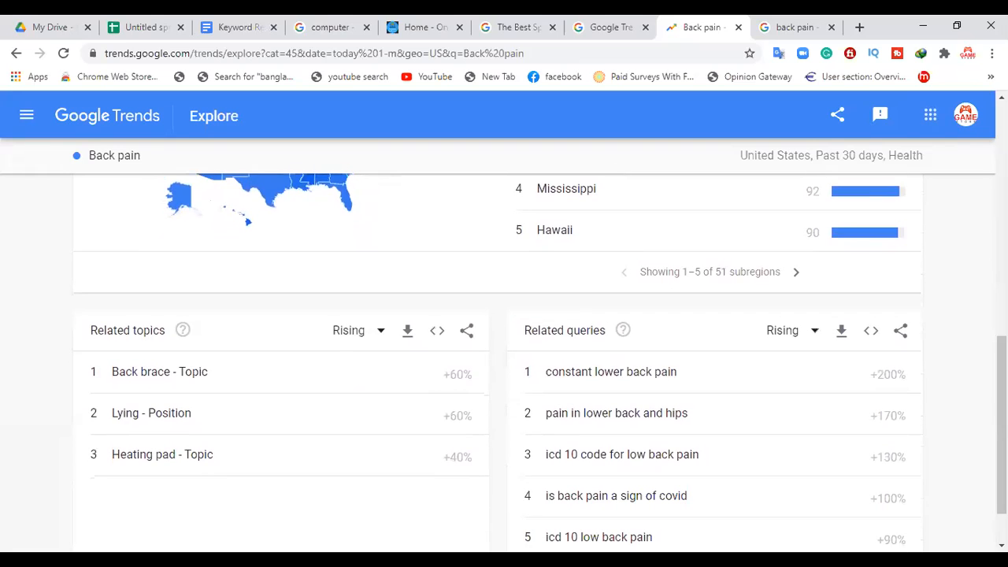
scroll(504, 354, down, 1)
scroll(504, 354, up, 4)
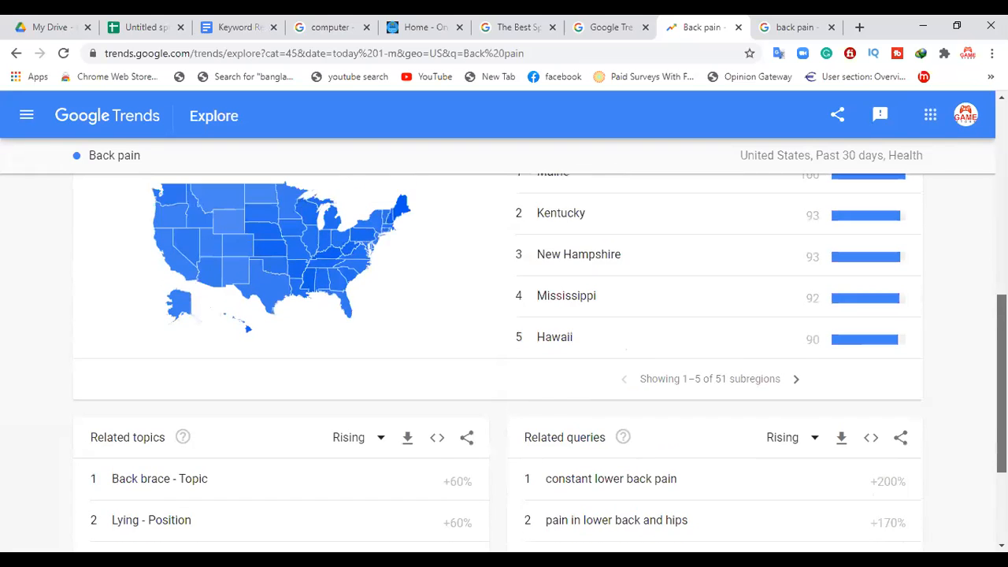
scroll(625, 364, up, 5)
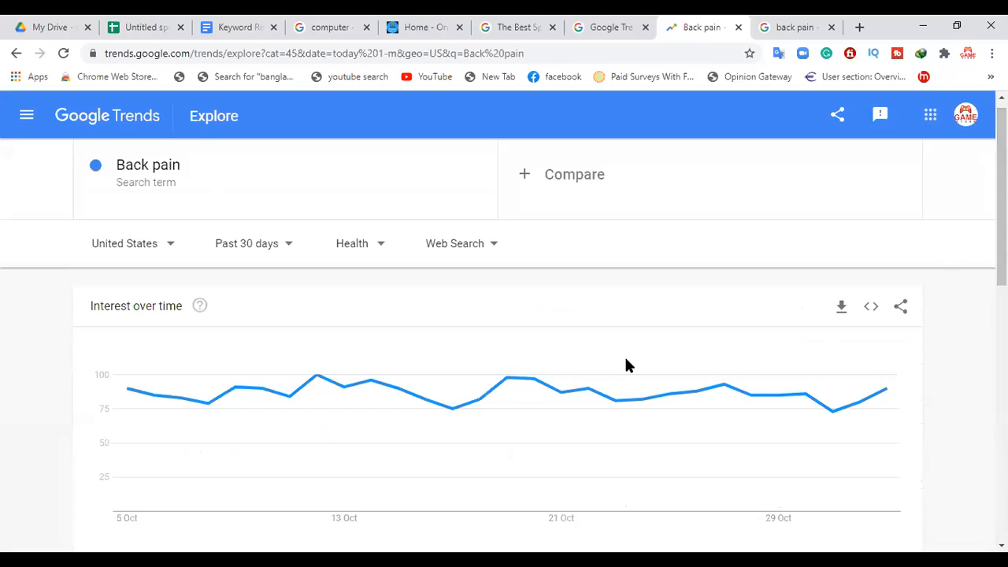
scroll(625, 364, up, 1)
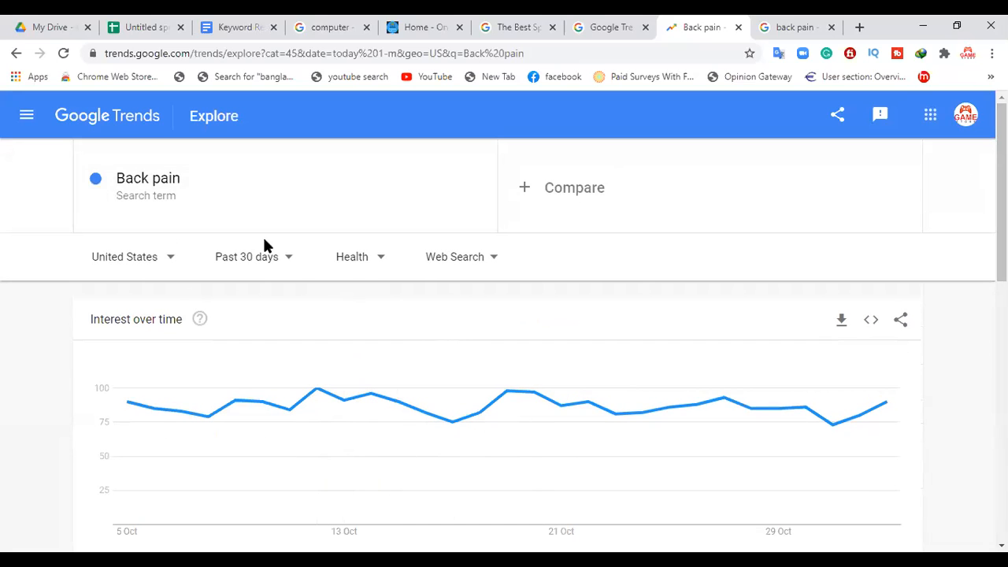
Step: Replace the explored search term with "Online Earning Tips"
click(209, 190)
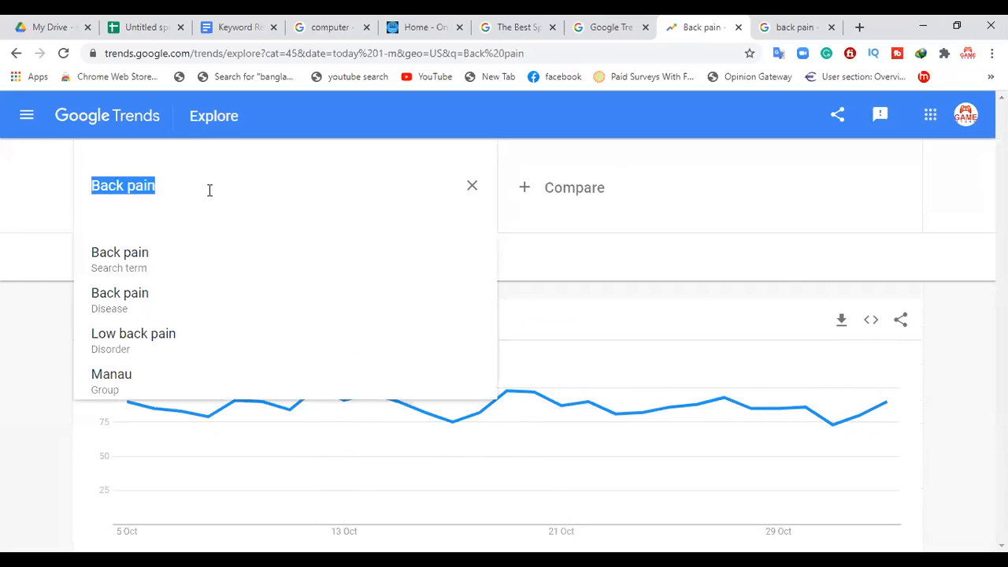
key(BackSpace)
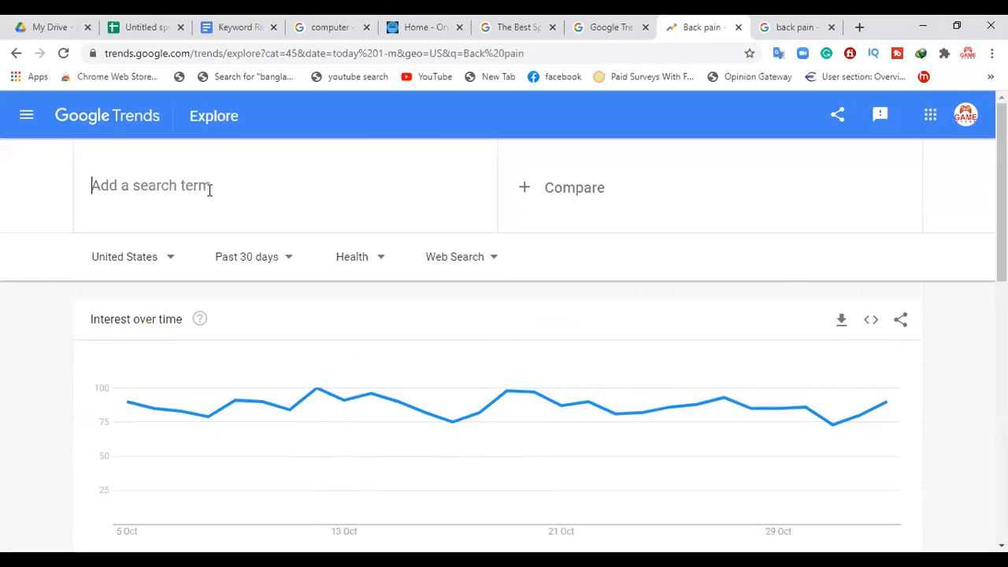
text(Online)
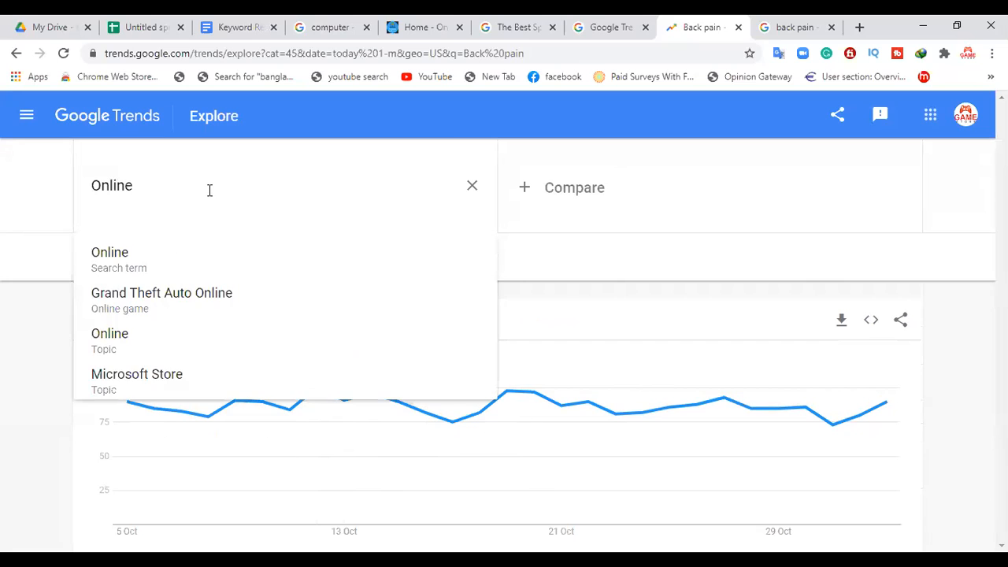
text( Earning )
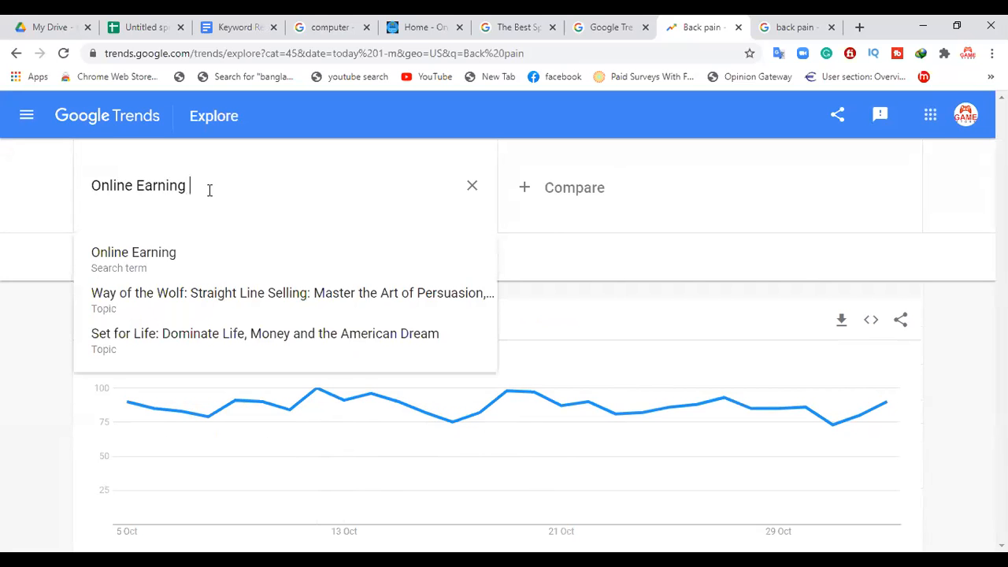
text(Tips)
key(Return)
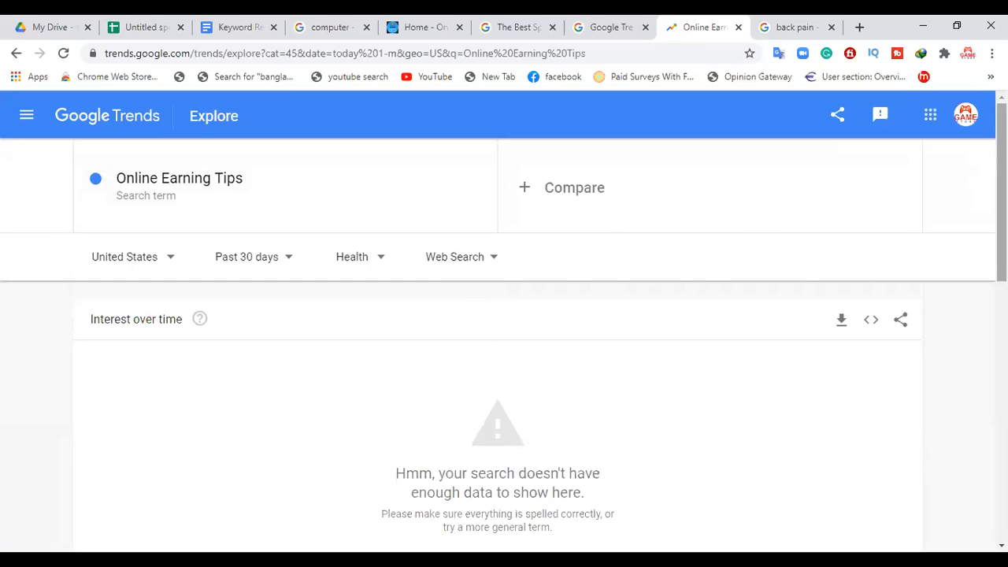
Step: Set the region filter for the Online Earning Tips trend to Bangladesh
scroll(1001, 197, down, 1)
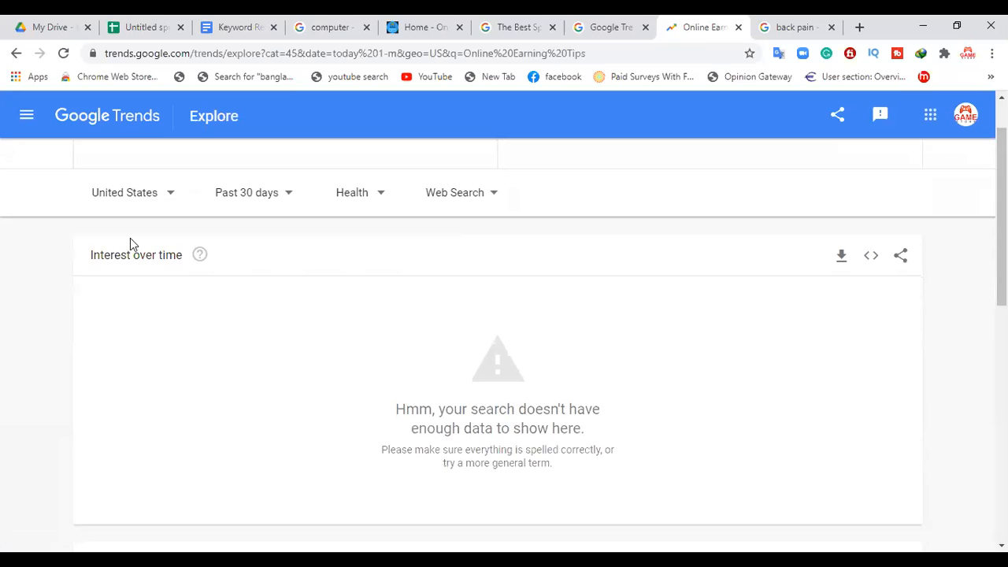
click(142, 194)
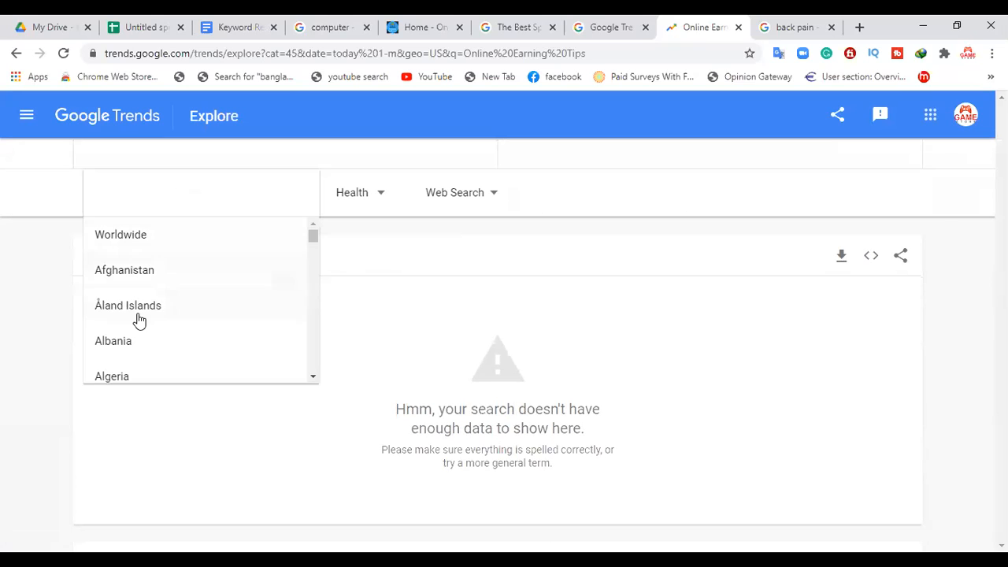
text(bang)
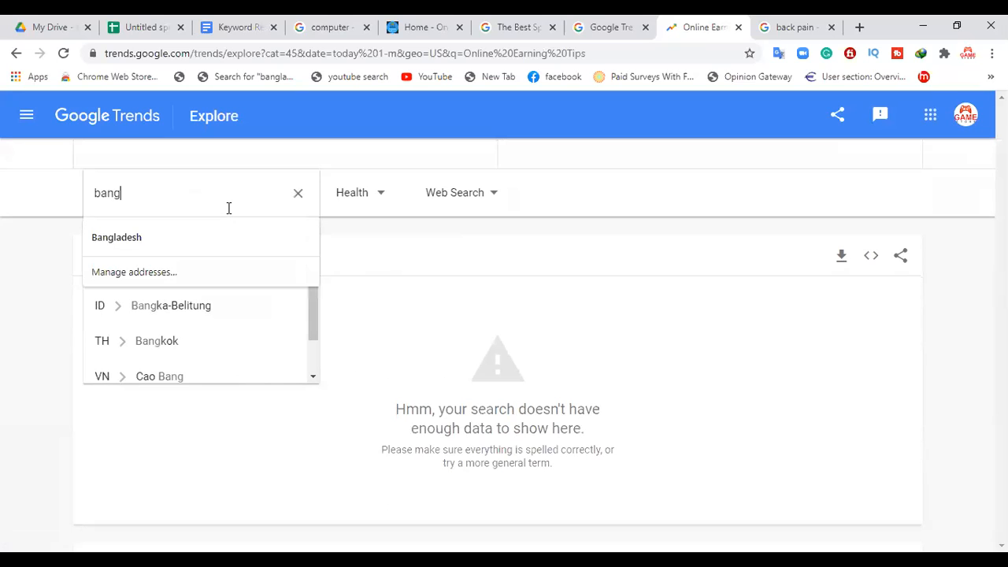
click(203, 230)
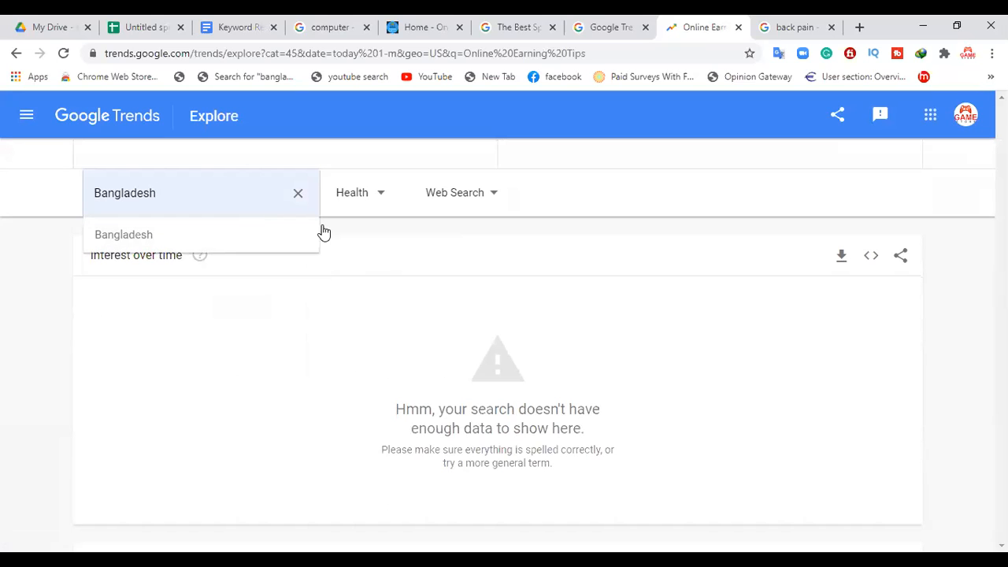
click(185, 236)
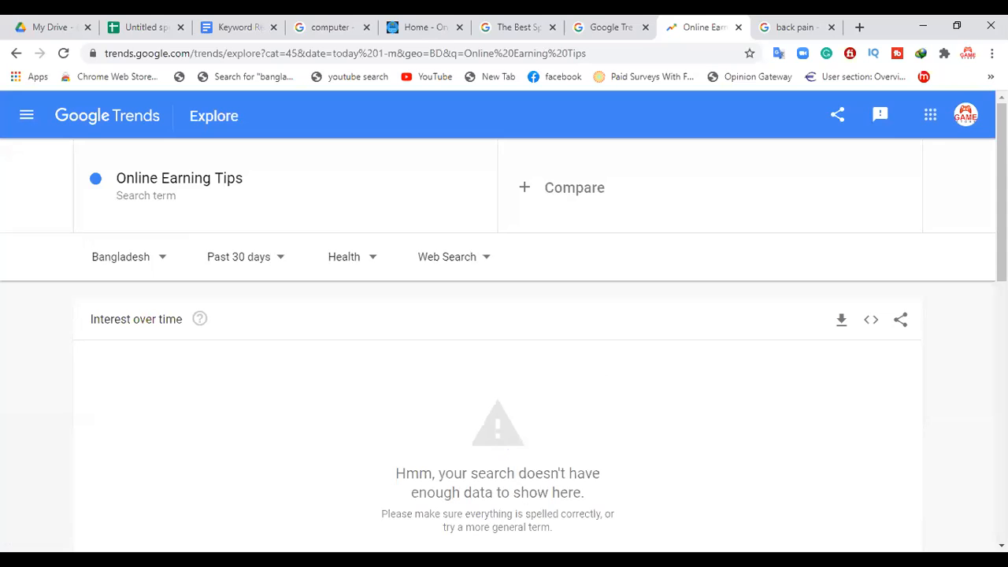
Step: Set the search type to YouTube Search and the category to All categories for Online Earning Tips, and look through the results
click(465, 257)
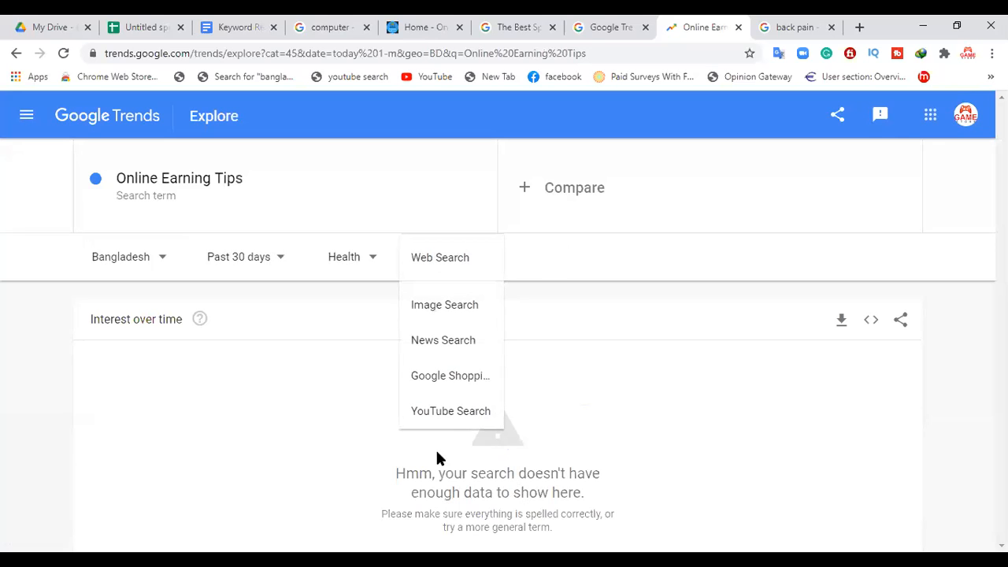
click(449, 416)
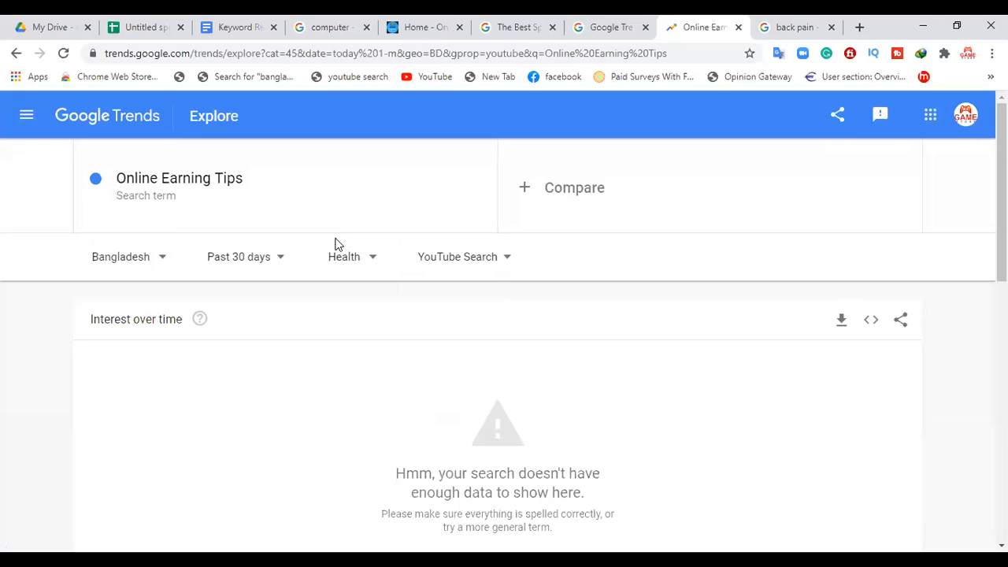
click(269, 263)
click(359, 262)
click(357, 260)
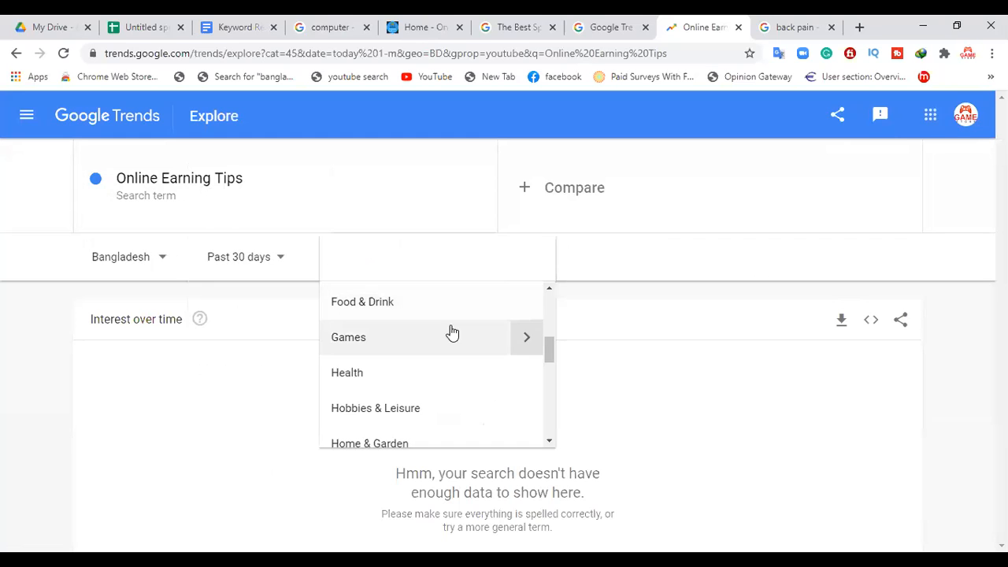
drag(548, 347, 564, 306)
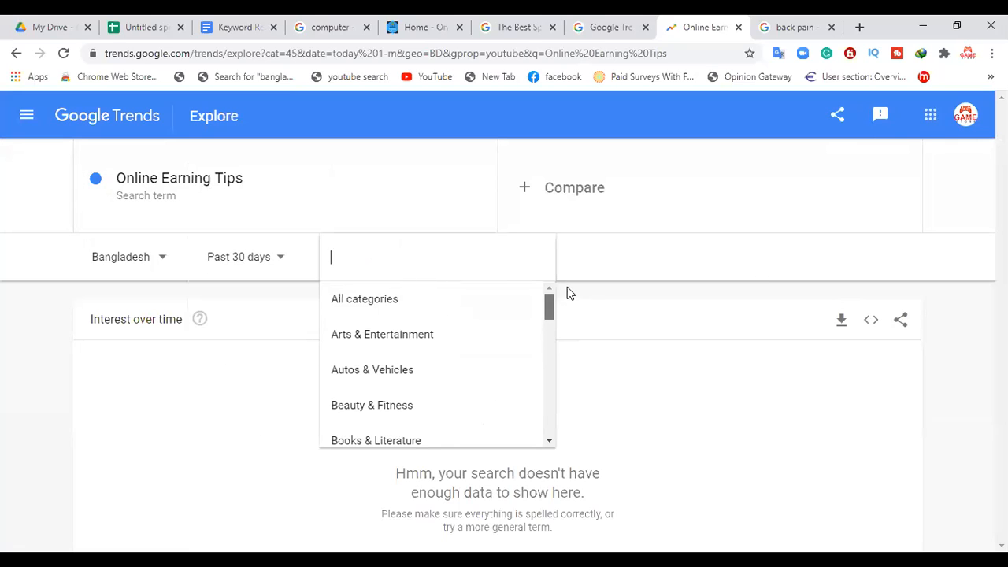
click(409, 299)
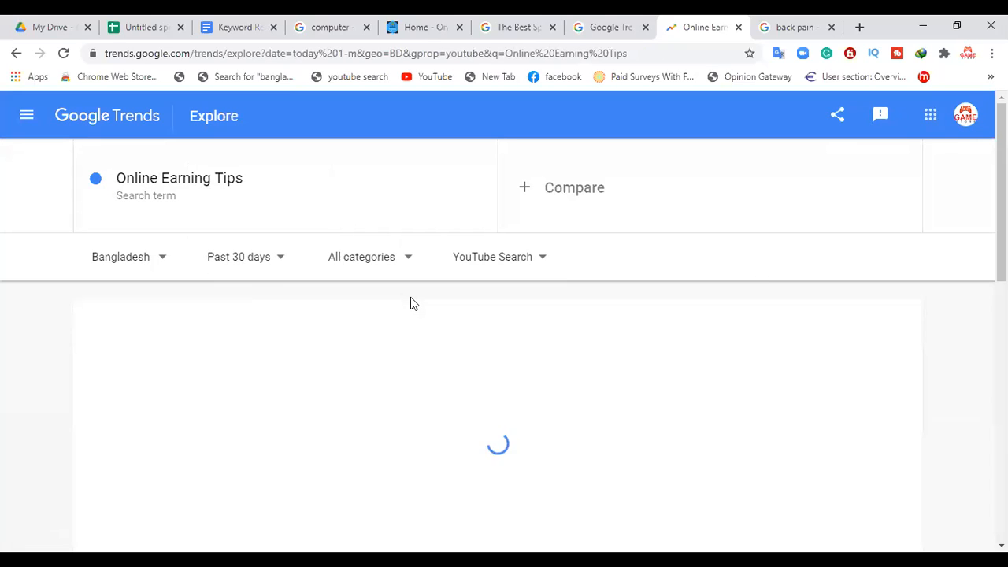
scroll(410, 297, down, 1)
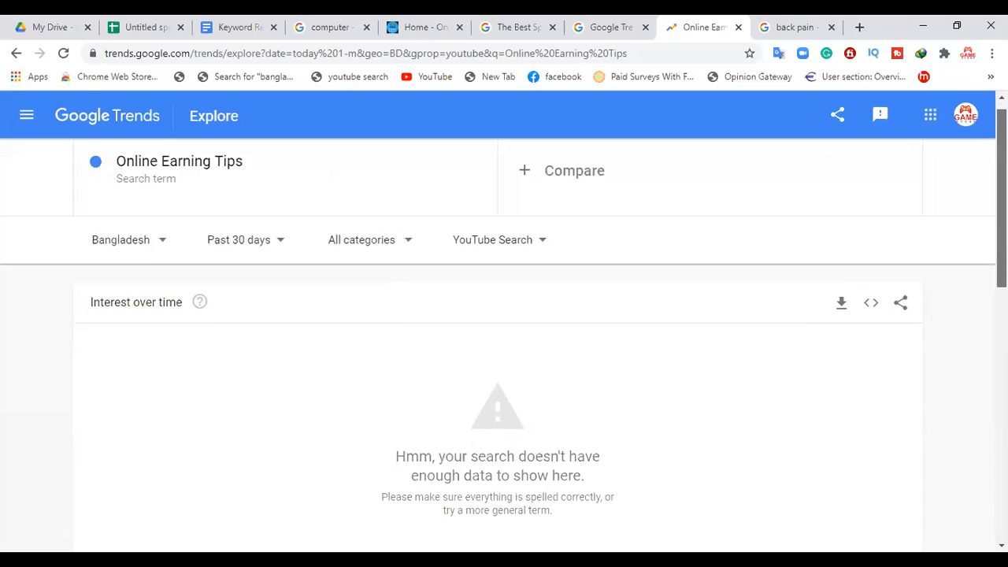
scroll(410, 297, down, 5)
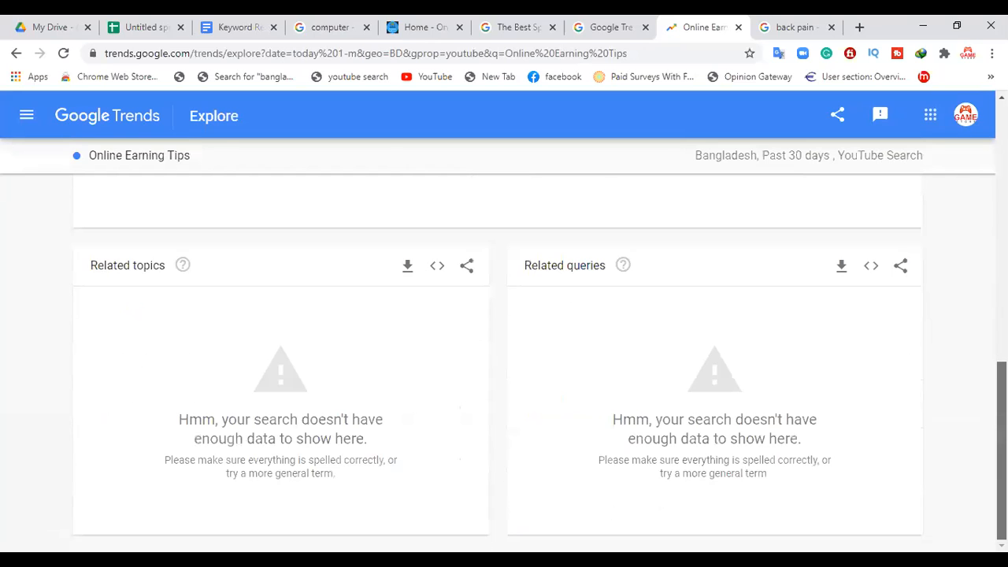
drag(1001, 451, 1000, 192)
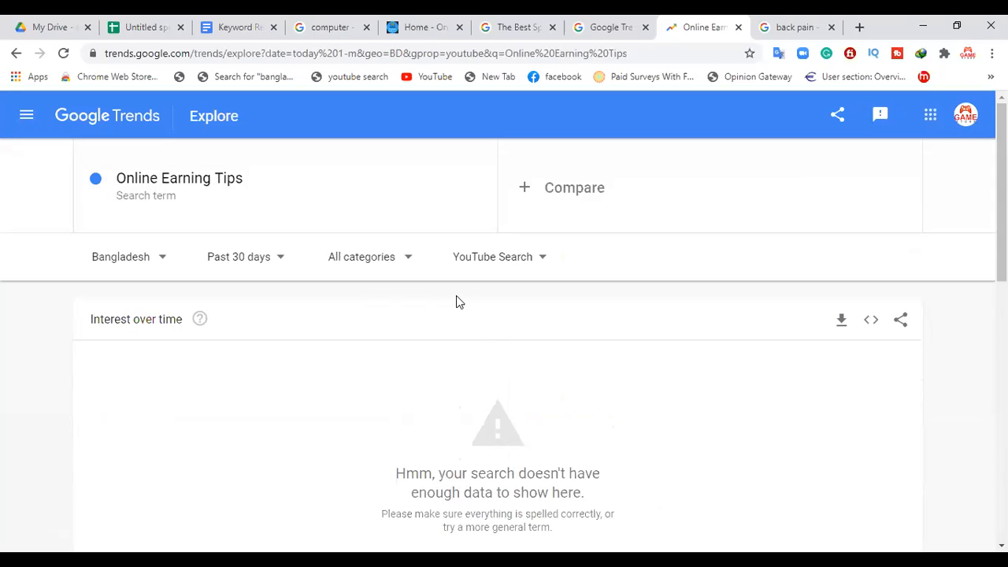
Step: Check the Online Earning Tips interest over time for Image Search and for Google Shopping
click(482, 260)
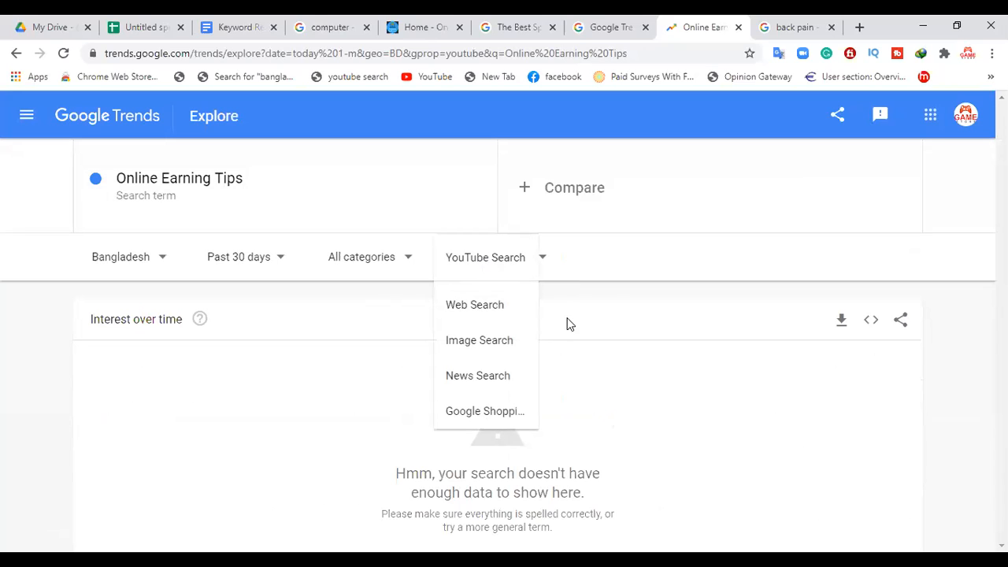
click(486, 340)
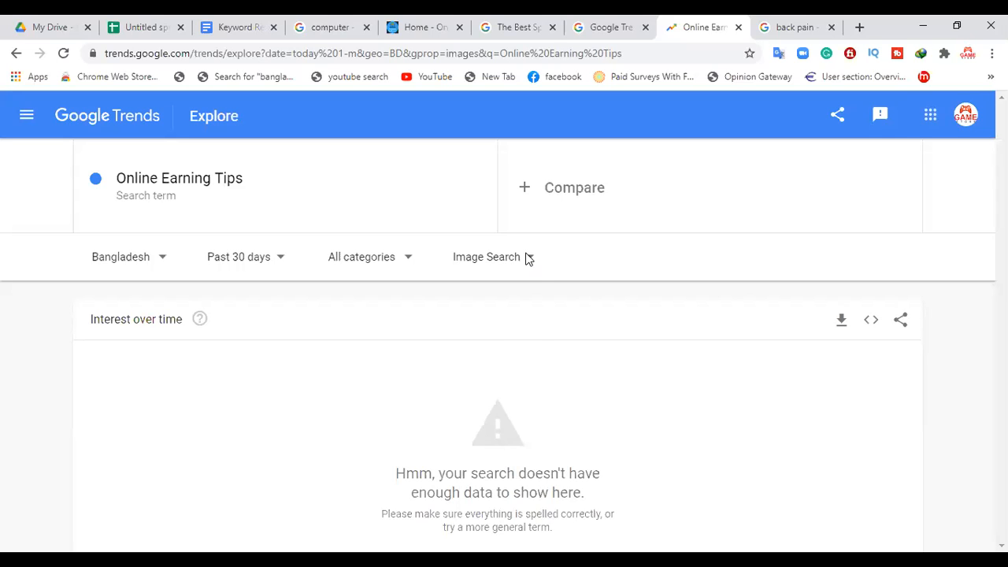
click(526, 259)
click(485, 376)
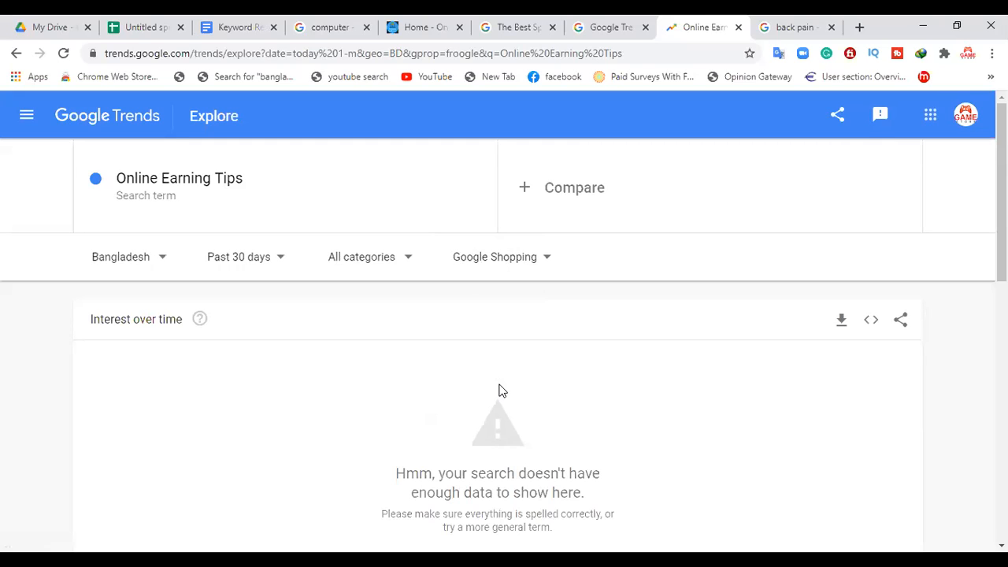
Step: Replace the explored search term with the sport topic Football
click(264, 195)
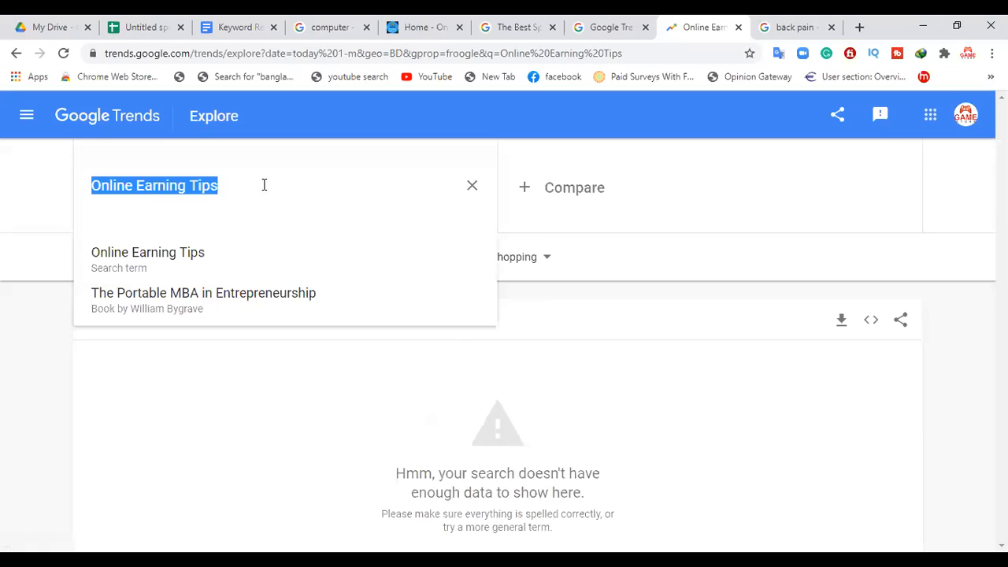
key(BackSpace)
text(f)
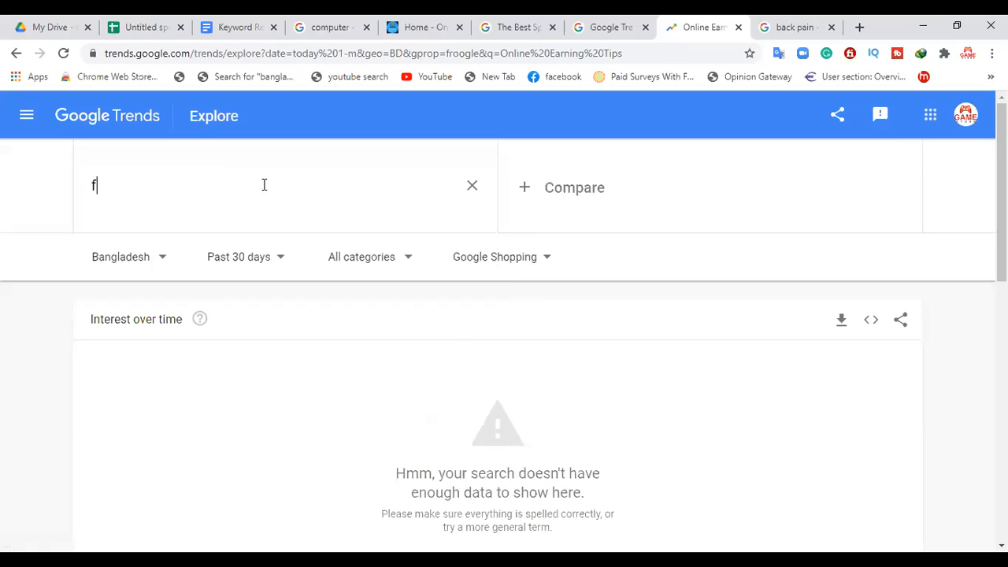
text(ootball)
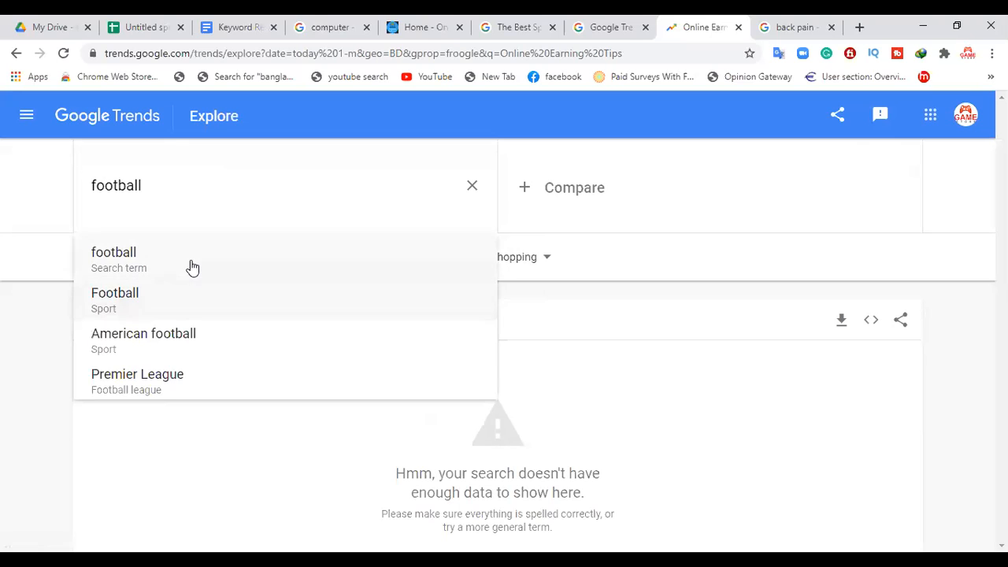
click(164, 292)
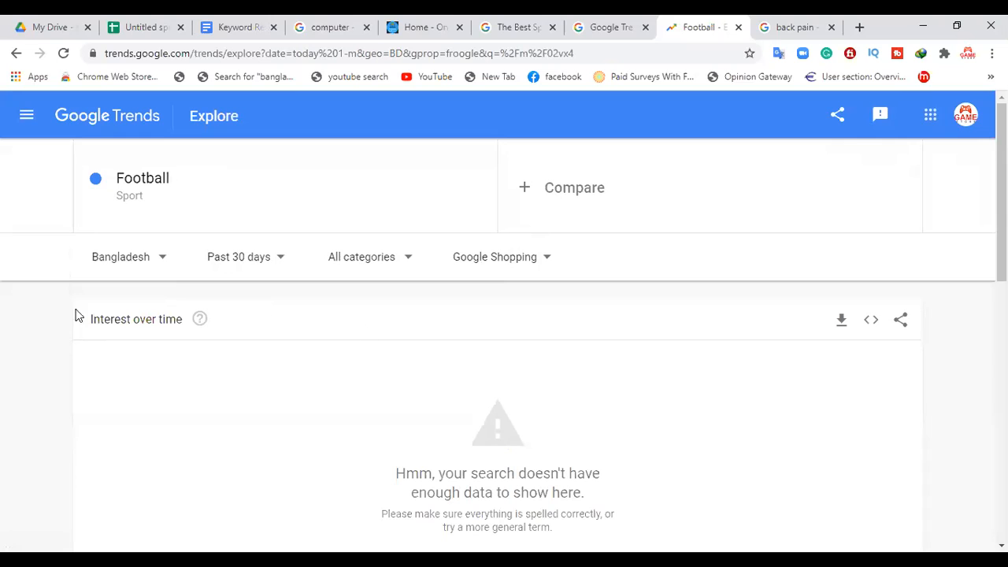
Step: Set the search type for Football to Web Search and inspect points on the interest over time chart
click(508, 263)
click(475, 304)
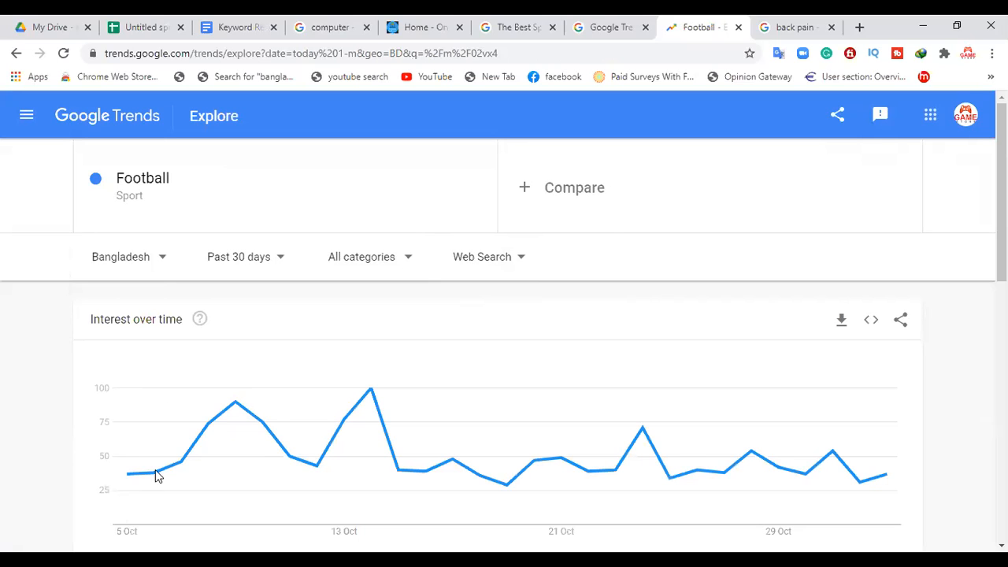
mouse_move(234, 420)
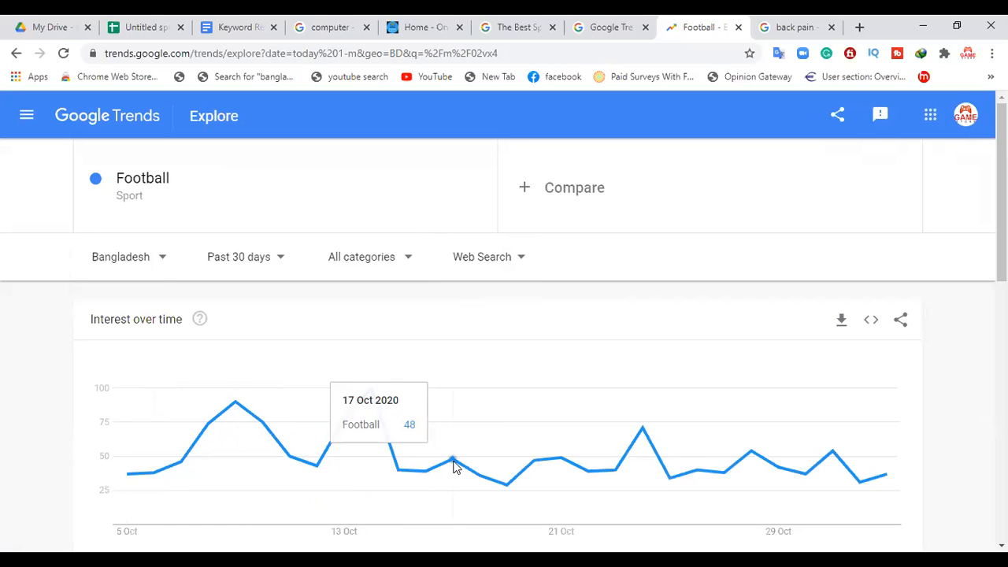
Step: Switch to the keyword spreadsheet in Google Sheets and enter High as the Tranding value for Back Pain
click(235, 22)
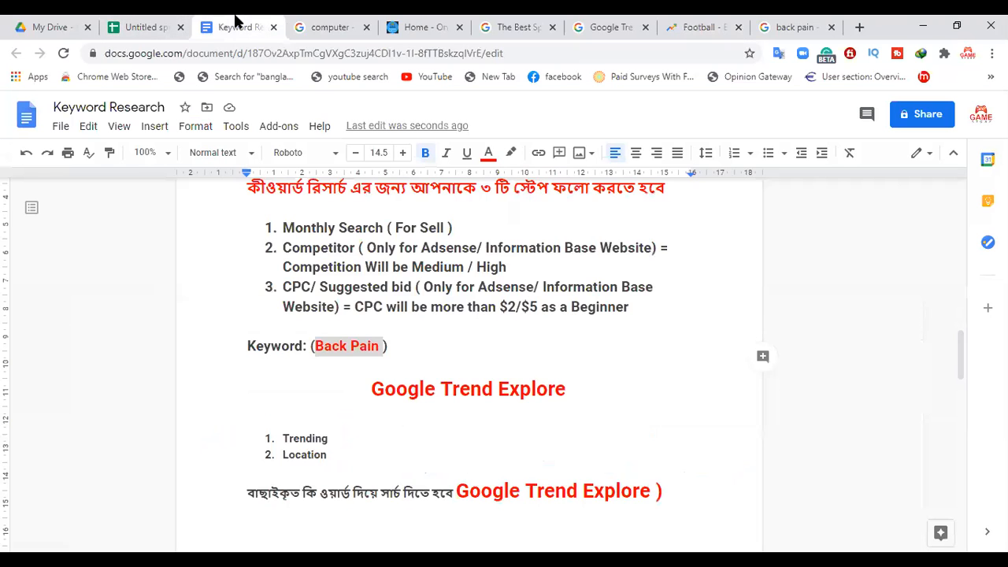
click(126, 22)
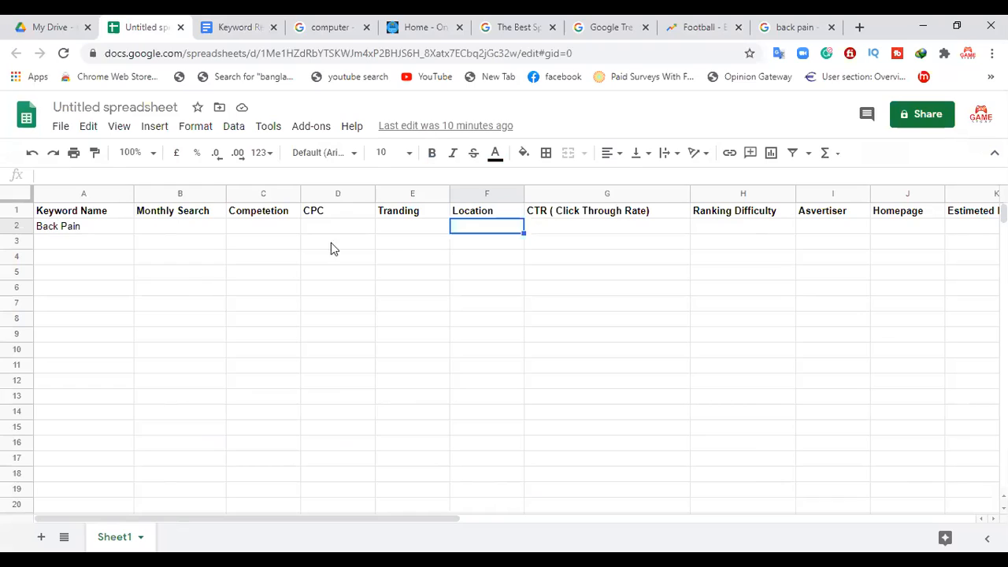
click(411, 229)
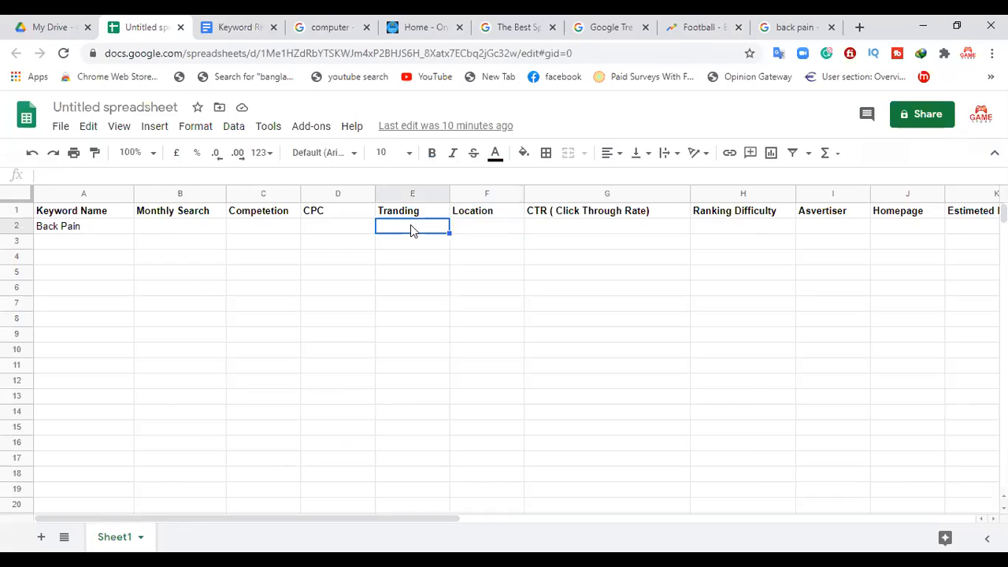
text(High)
click(497, 229)
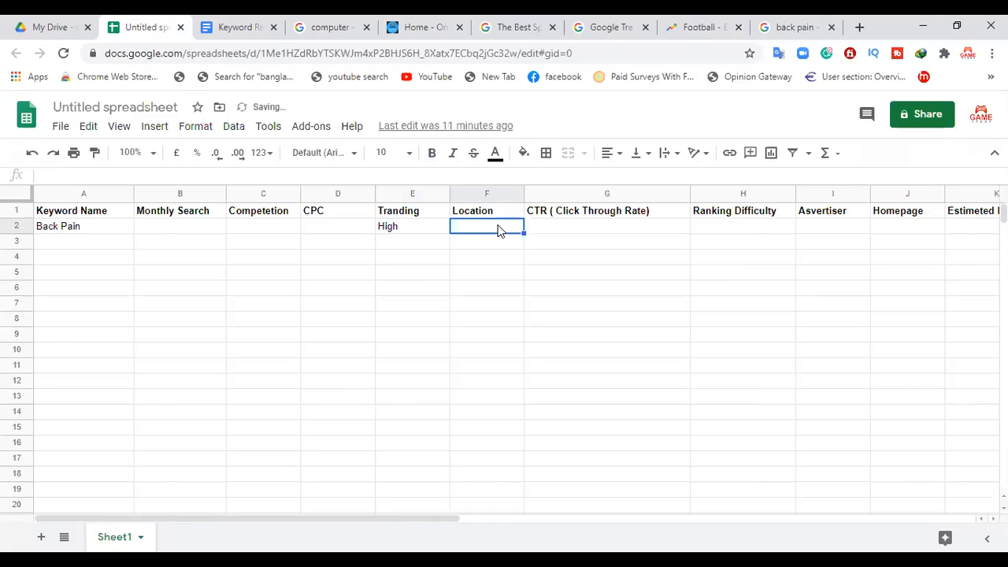
Step: Switch back to Google Trends and set the region filter for Football to United States
click(716, 23)
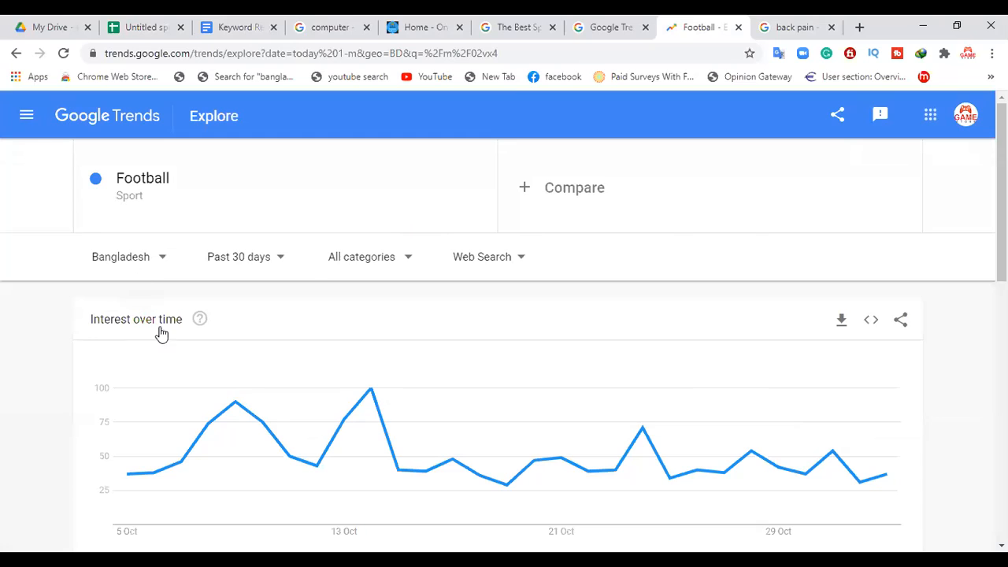
click(162, 275)
text(united)
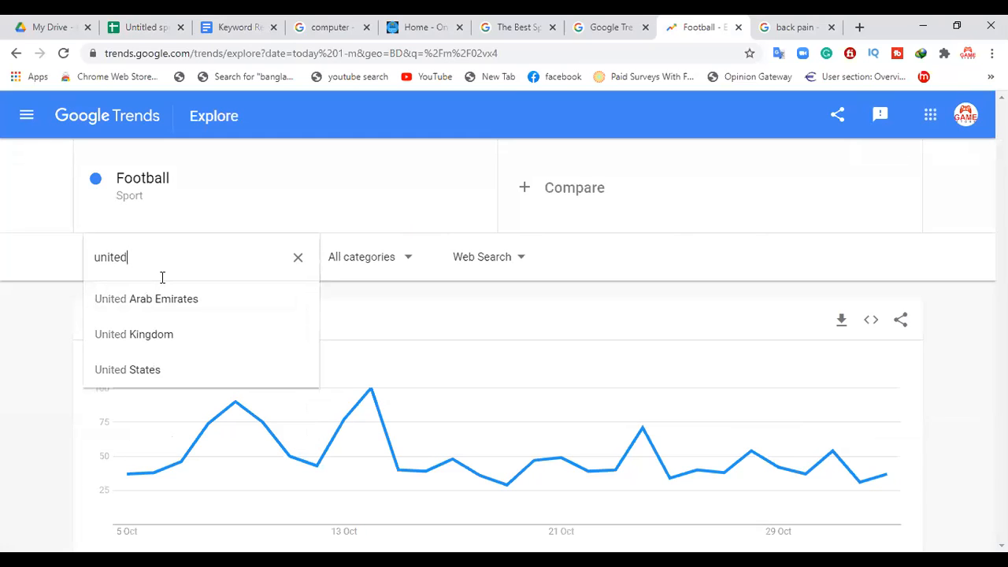
click(138, 374)
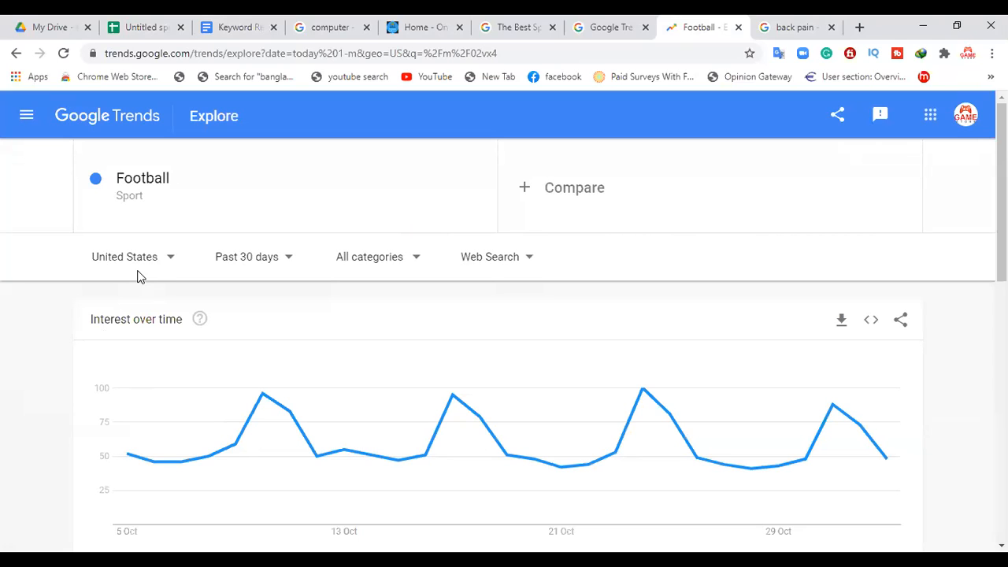
Step: Return to the keyword spreadsheet in Google Sheets and enter USA as the Location for Back Pain
click(118, 27)
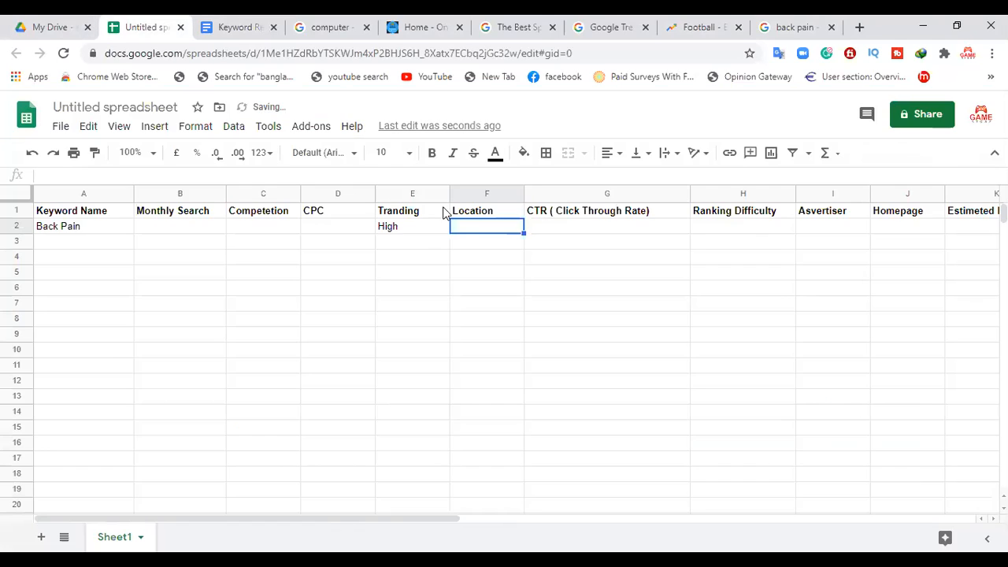
double_click(464, 226)
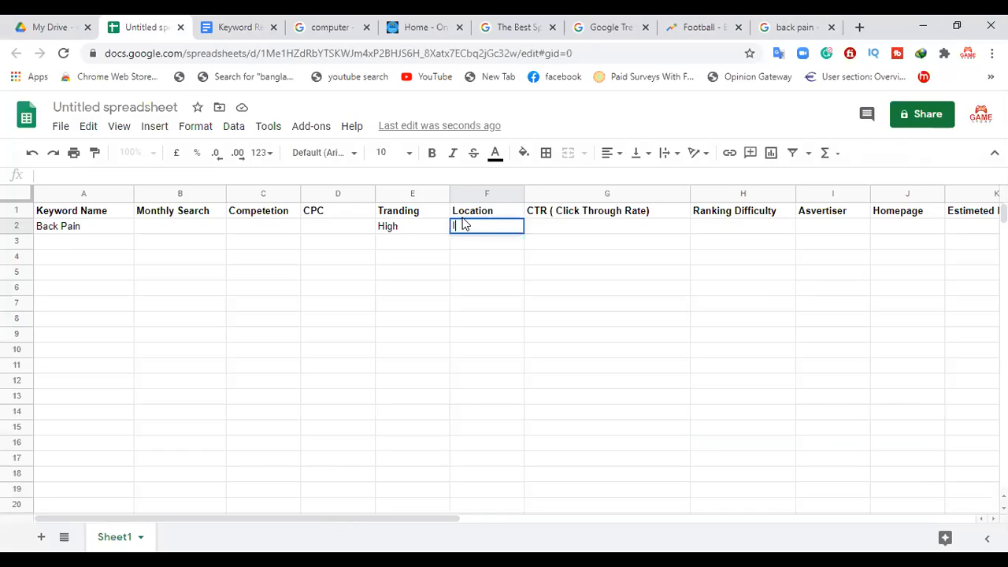
text(USA)
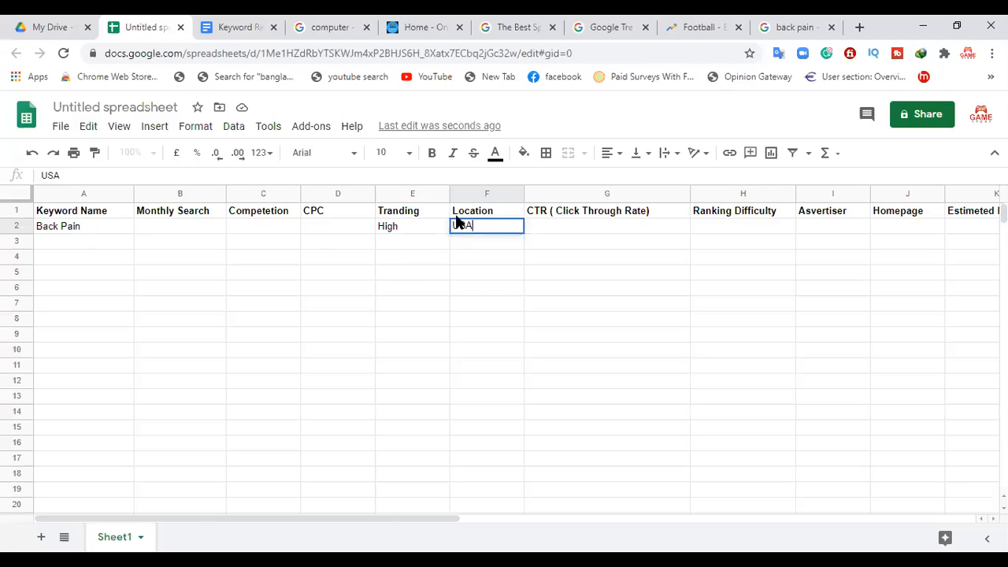
click(400, 226)
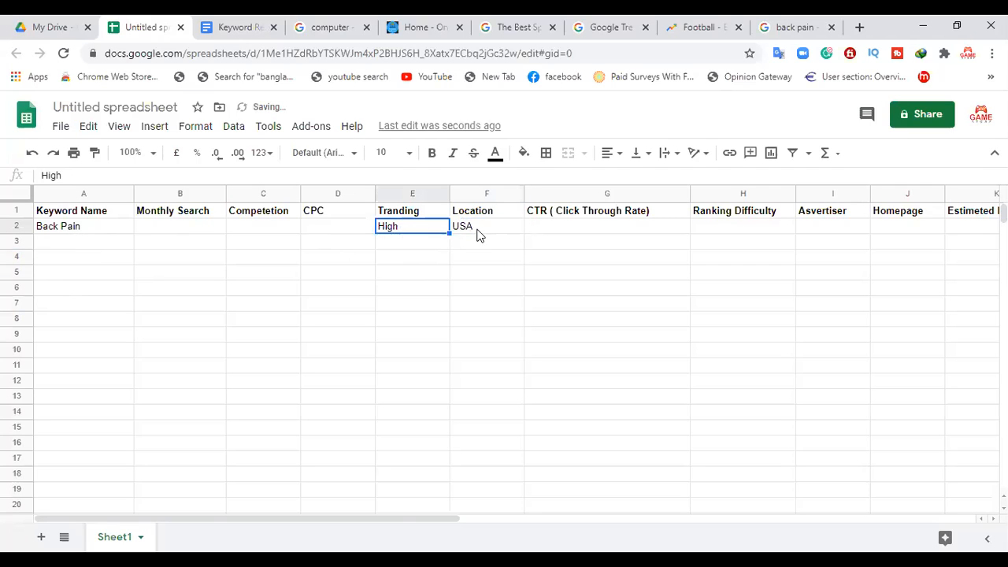
click(478, 233)
click(399, 228)
click(487, 234)
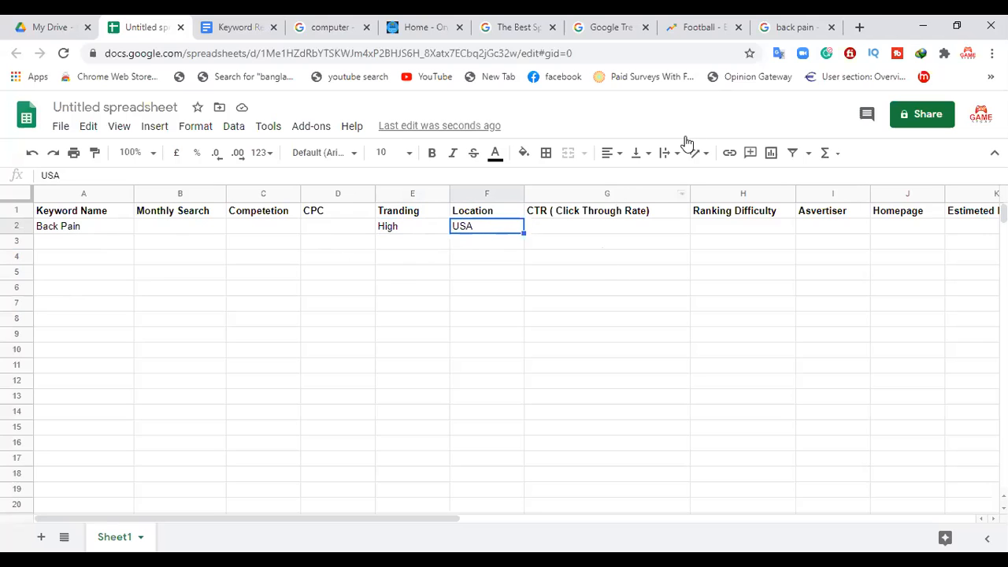
Step: Switch to Google Trends and search for "online earning tips" in place of Football
click(797, 27)
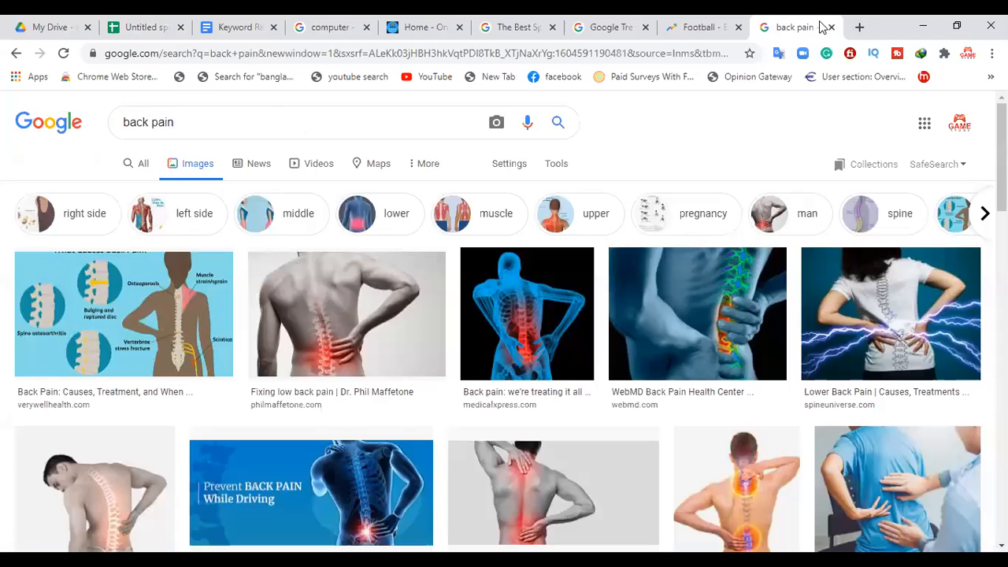
click(701, 27)
click(179, 182)
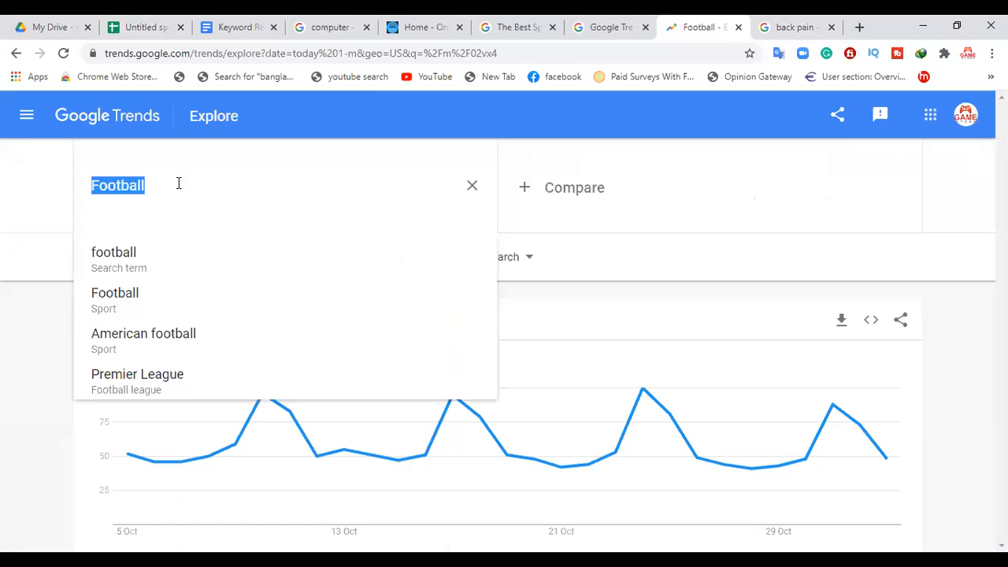
text(onl)
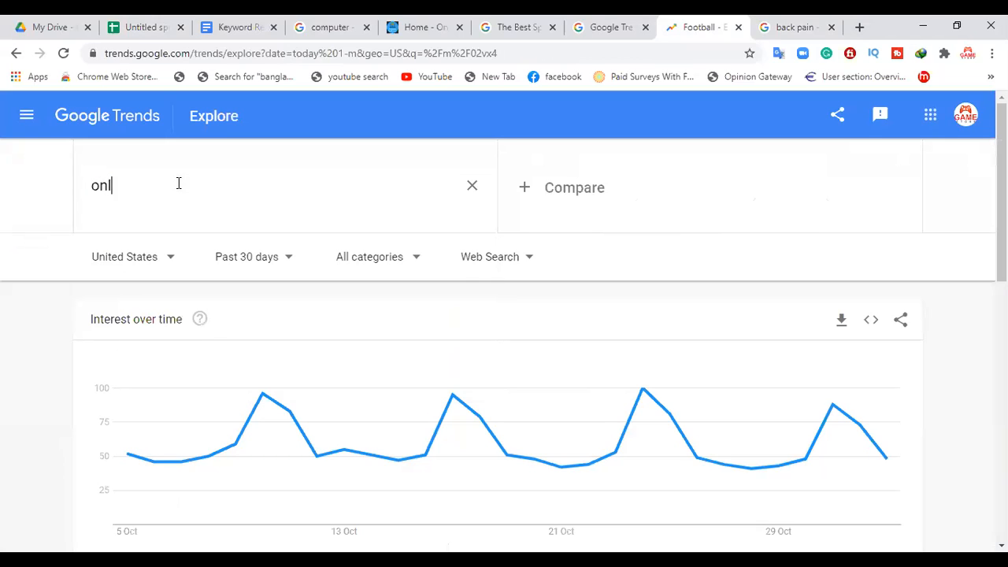
text(ine earn)
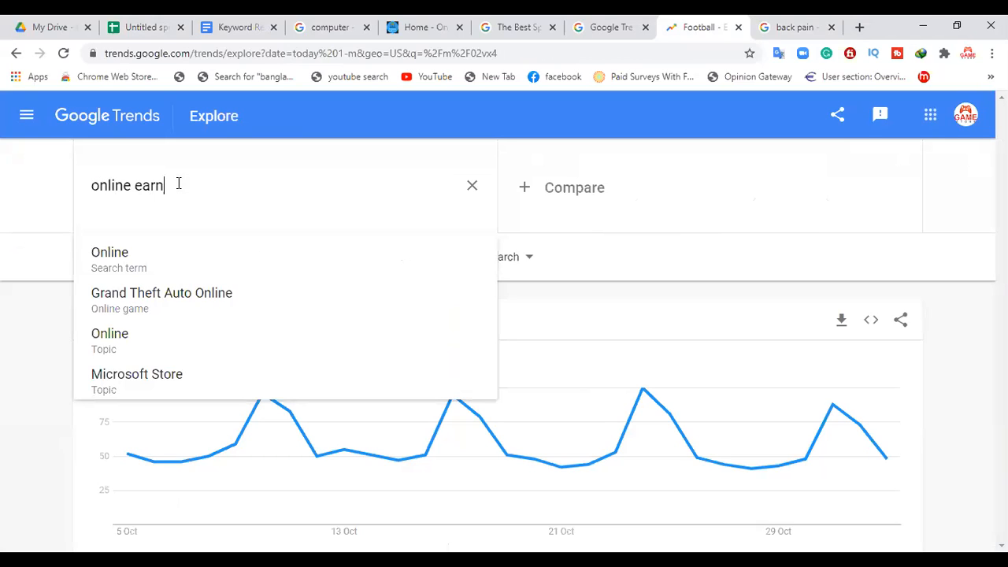
text(ing tips)
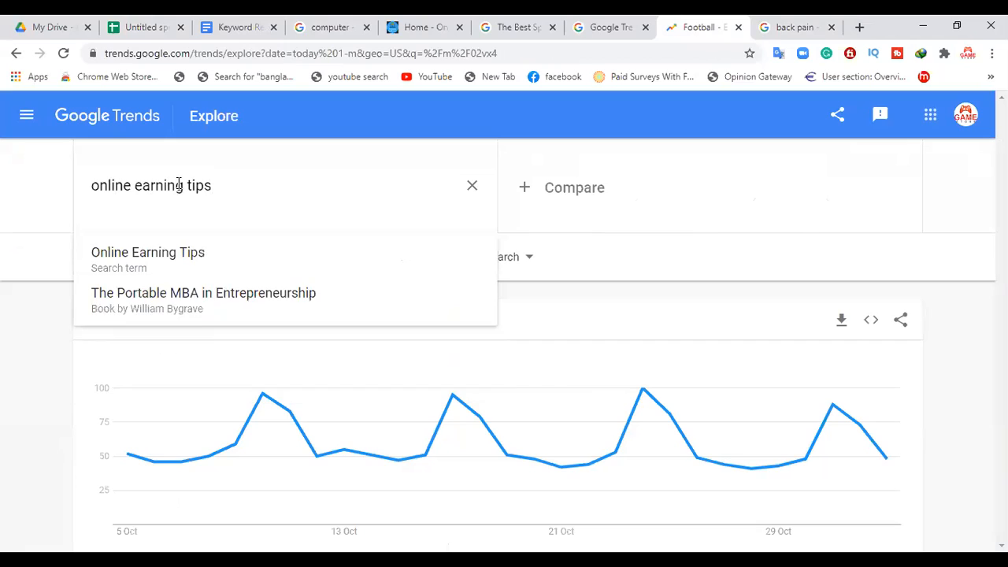
key(Return)
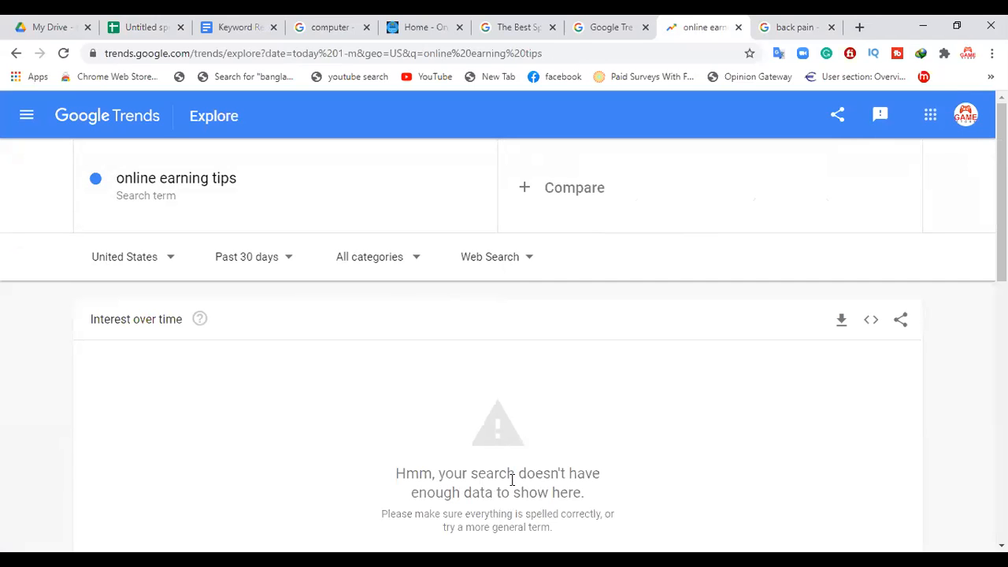
Step: Switch to the keyword spreadsheet in Google Sheets and replace the Tranding value for Back Pain with Out Of Search Result
key(ctrl+3)
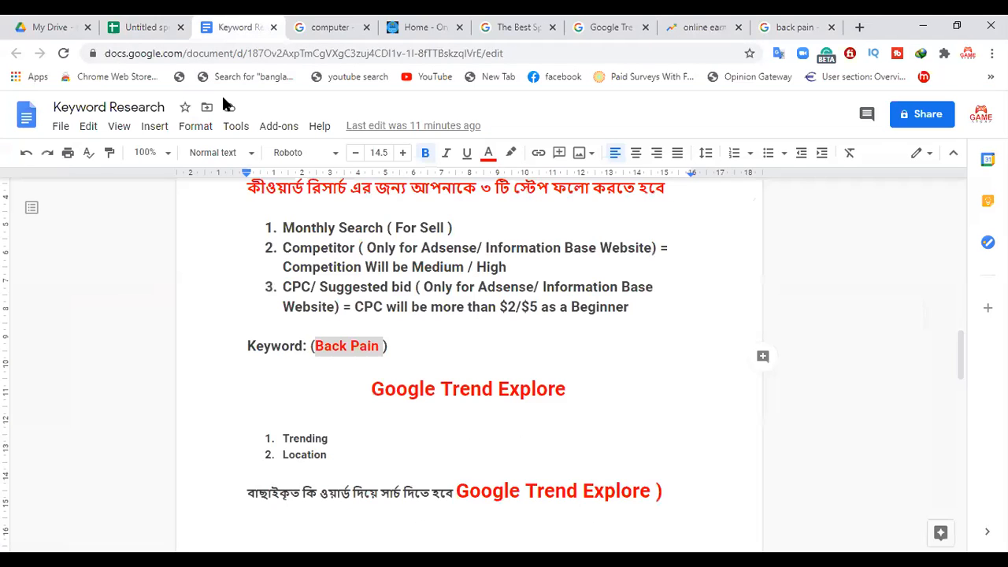
click(146, 27)
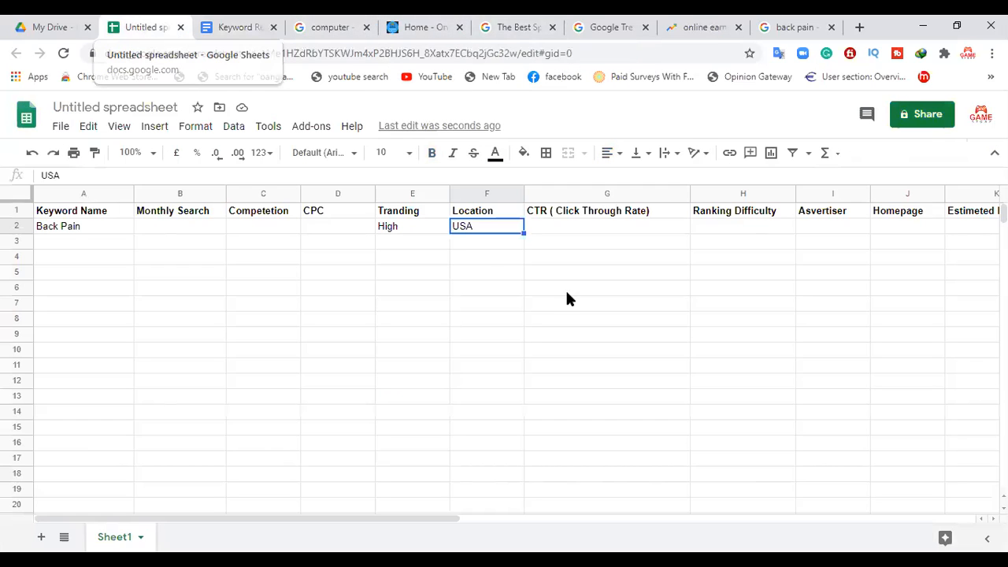
click(408, 227)
key(Delete)
text(Very)
key(BackSpace)
key(BackSpace)
key(BackSpace)
key(BackSpace)
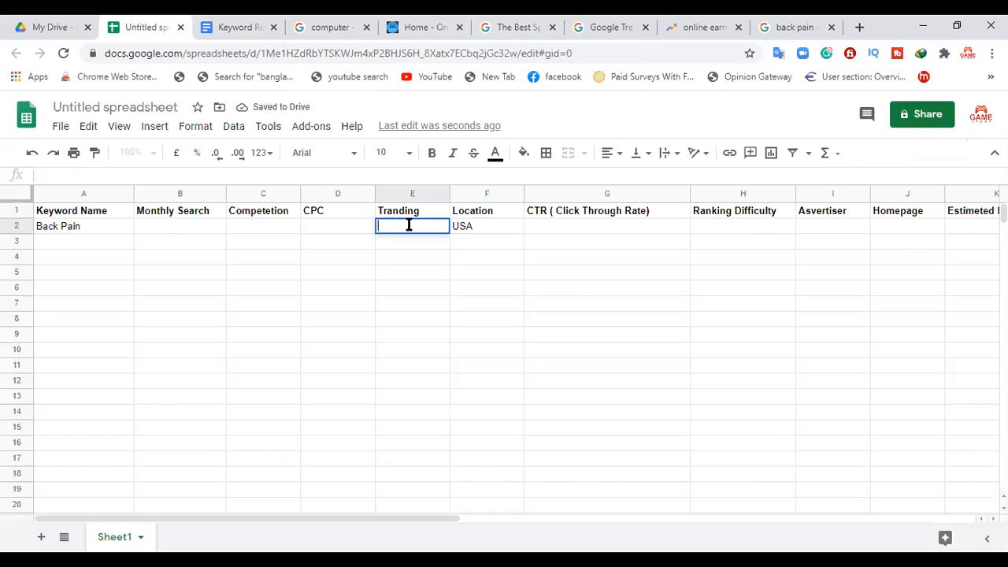
text(Out Of)
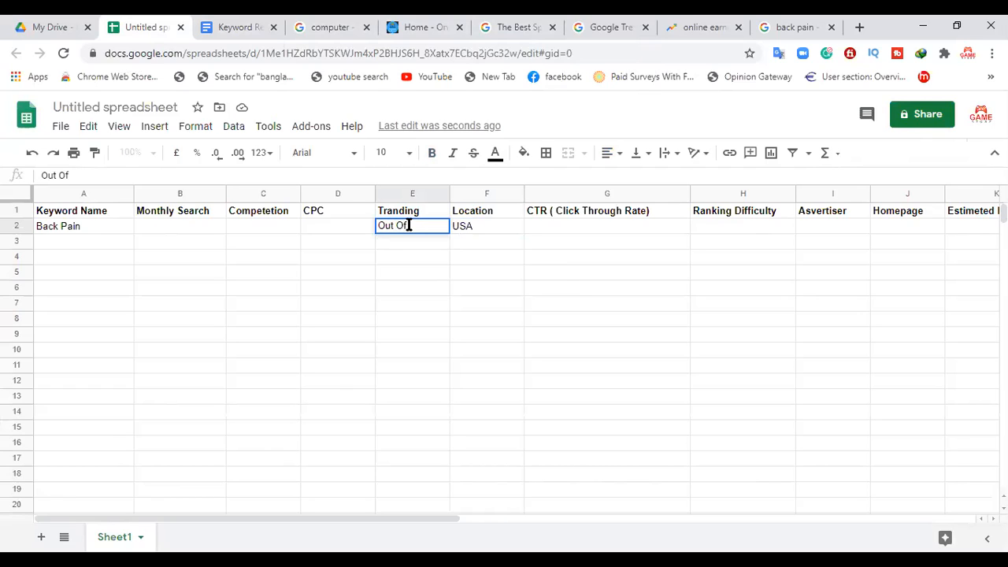
text(f Search Result)
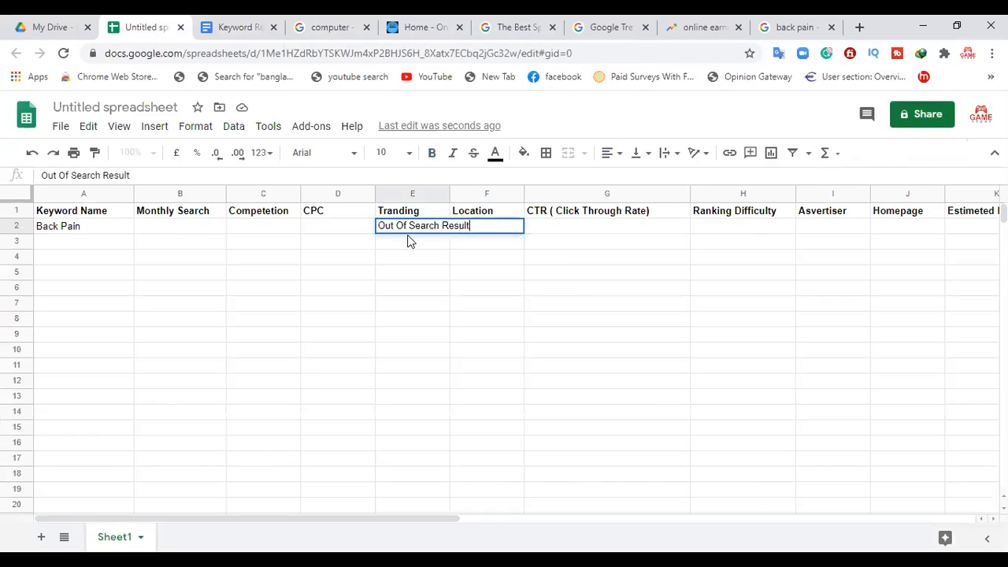
key(Return)
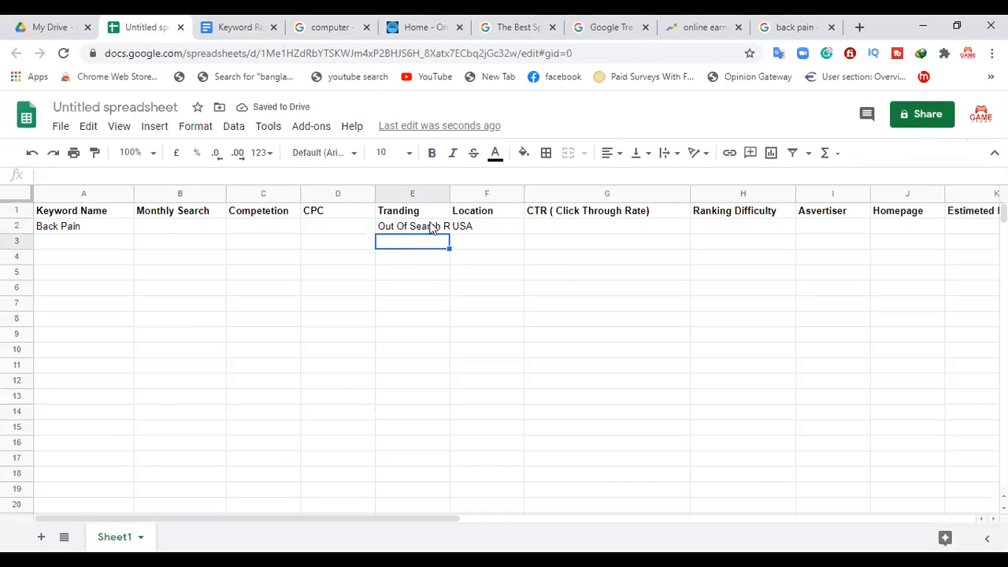
Step: Clear the Tranding cell for Back Pain and set its value to High
click(430, 227)
key(Delete)
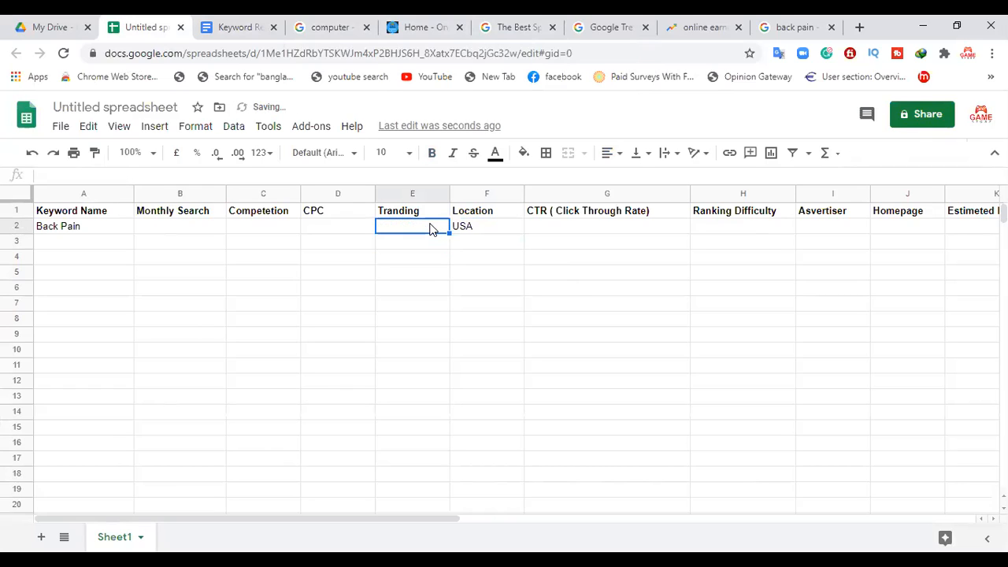
text(High)
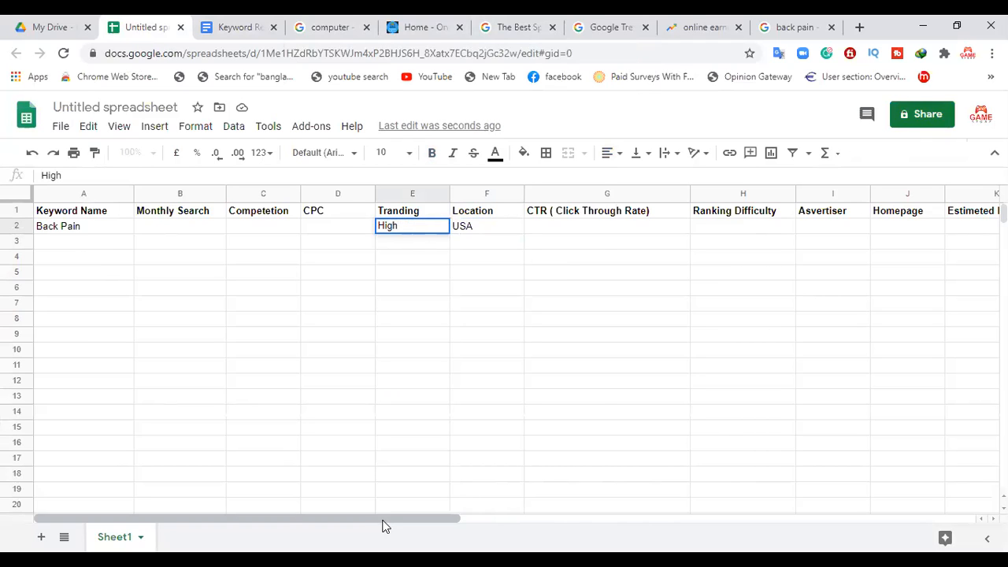
click(569, 520)
drag(568, 525, 429, 523)
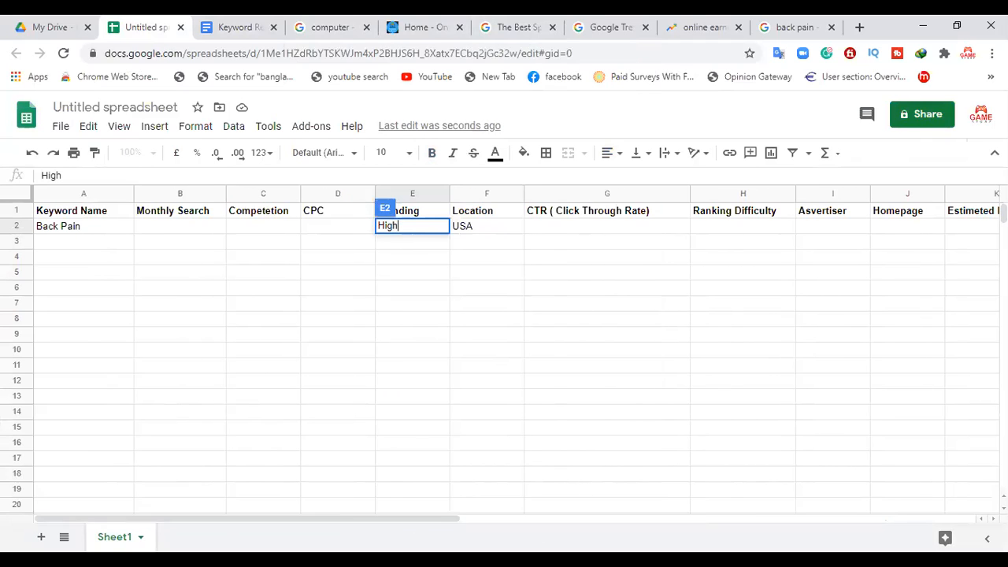
click(336, 291)
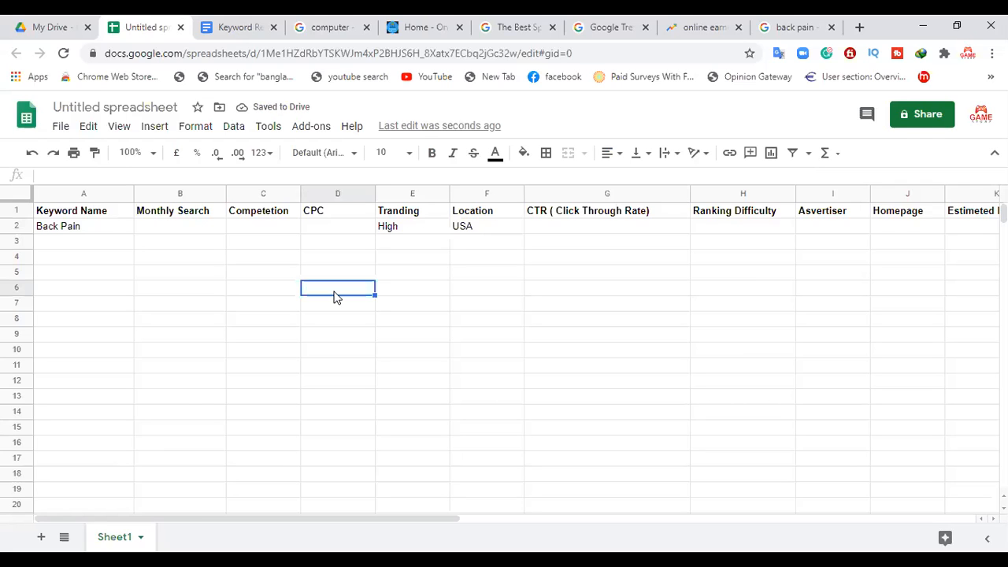
Step: Switch to the Keyword Research document in Google Docs and review the Google Trend Explore section down to the Spyfu criteria
click(242, 24)
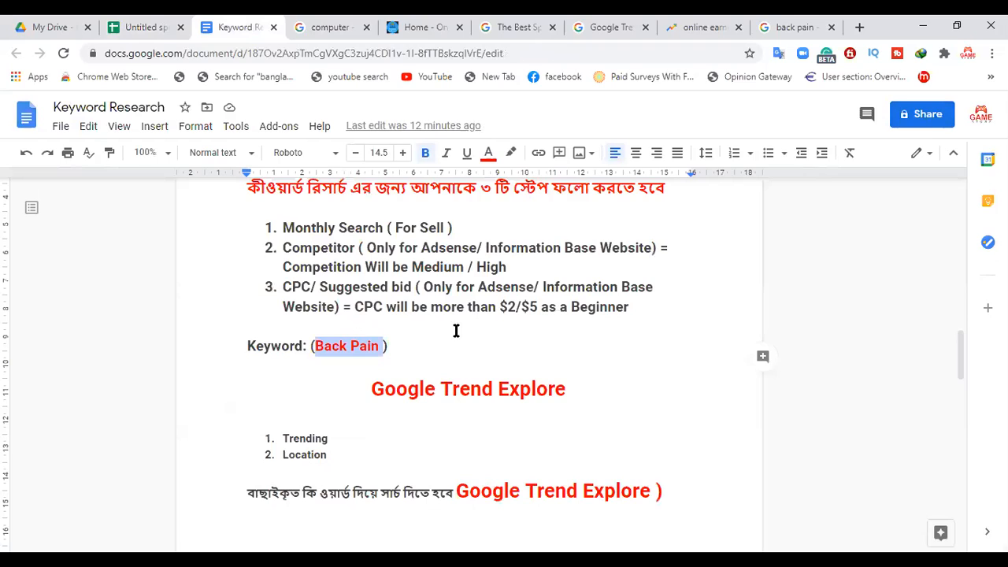
drag(370, 390, 577, 408)
drag(349, 434, 340, 429)
drag(341, 471, 311, 465)
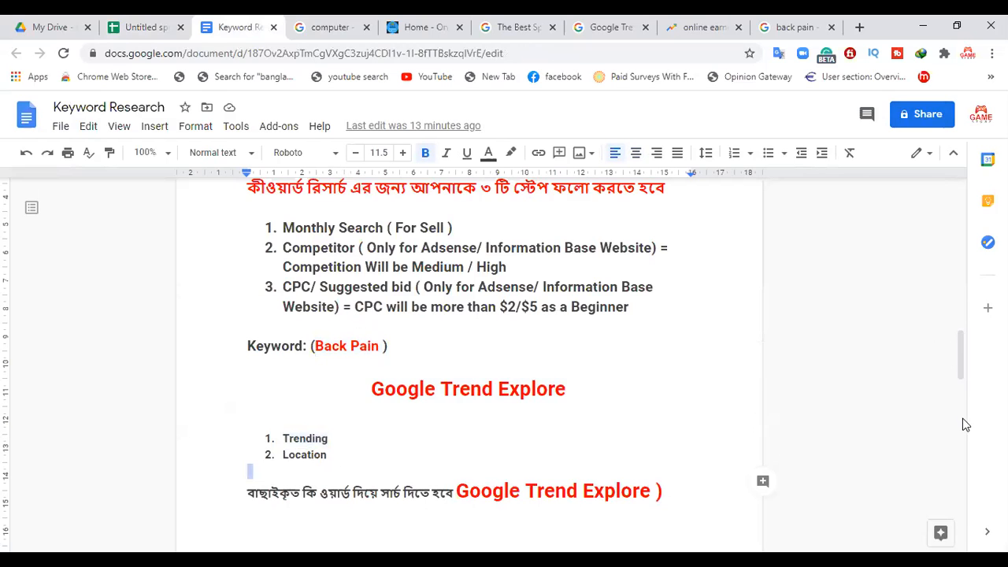
drag(960, 357, 968, 385)
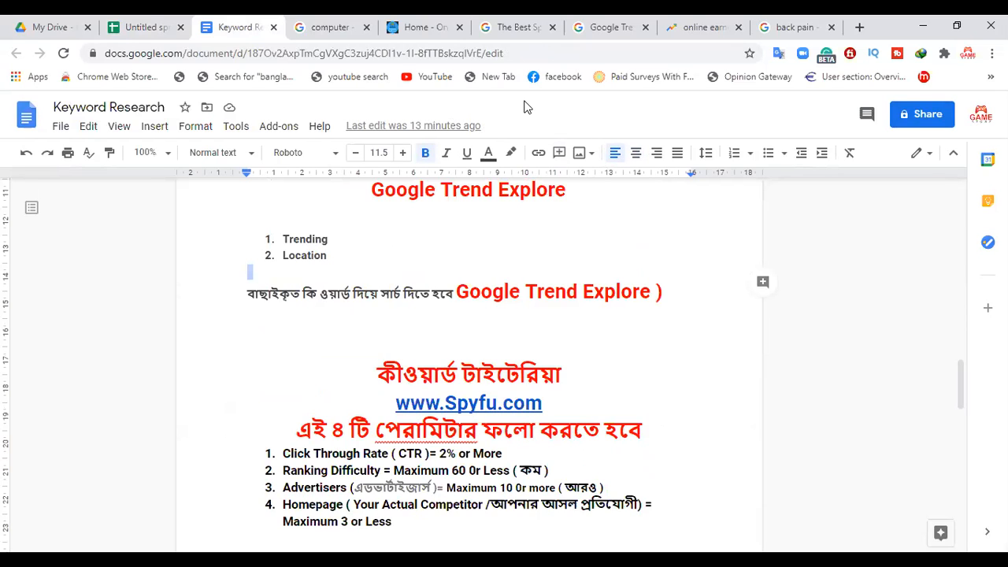
Step: Check the spreadsheet's column headers, review the four Spyfu parameters in the Keyword Research document, and return to the keyword spreadsheet
key(ctrl+shift+Tab)
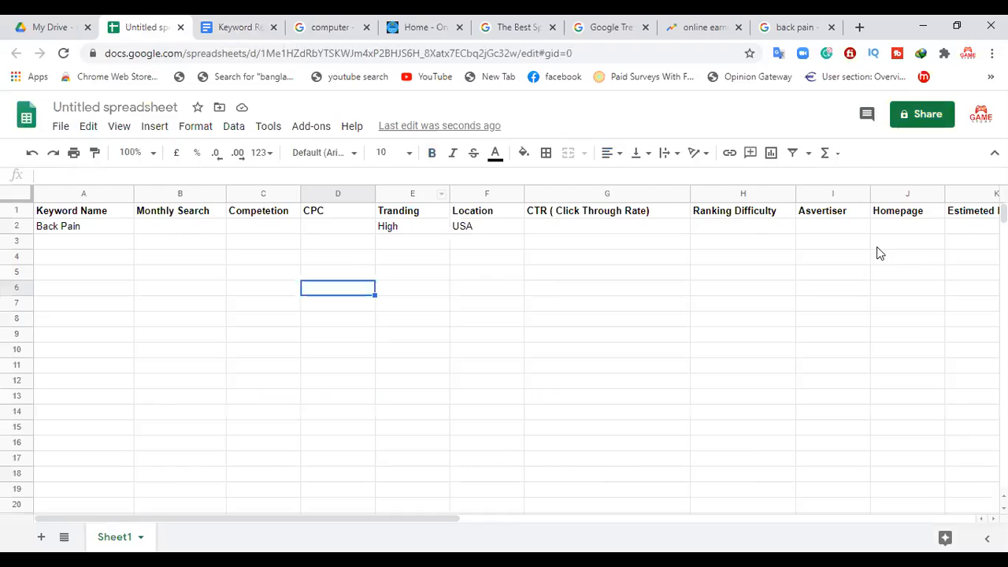
click(39, 24)
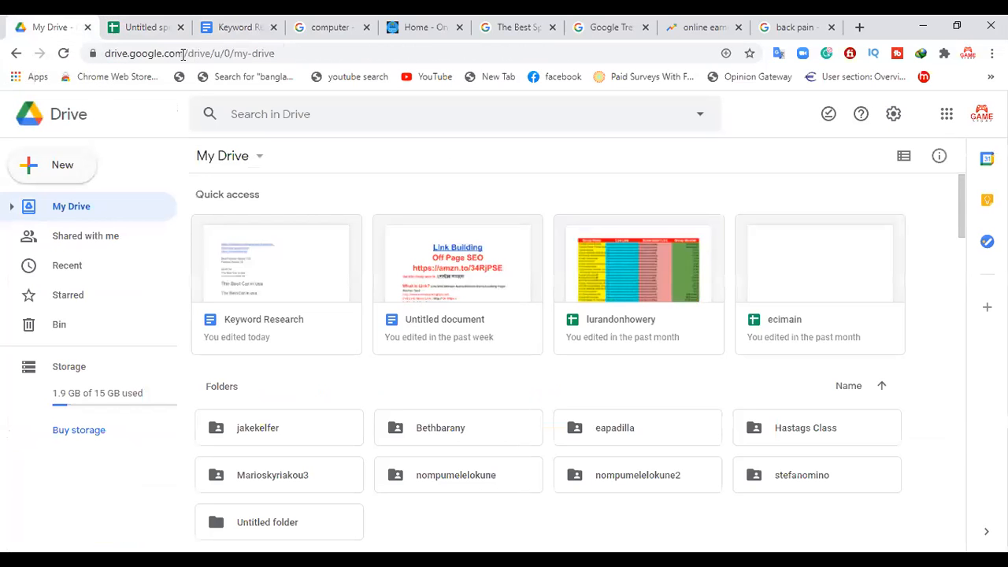
click(201, 22)
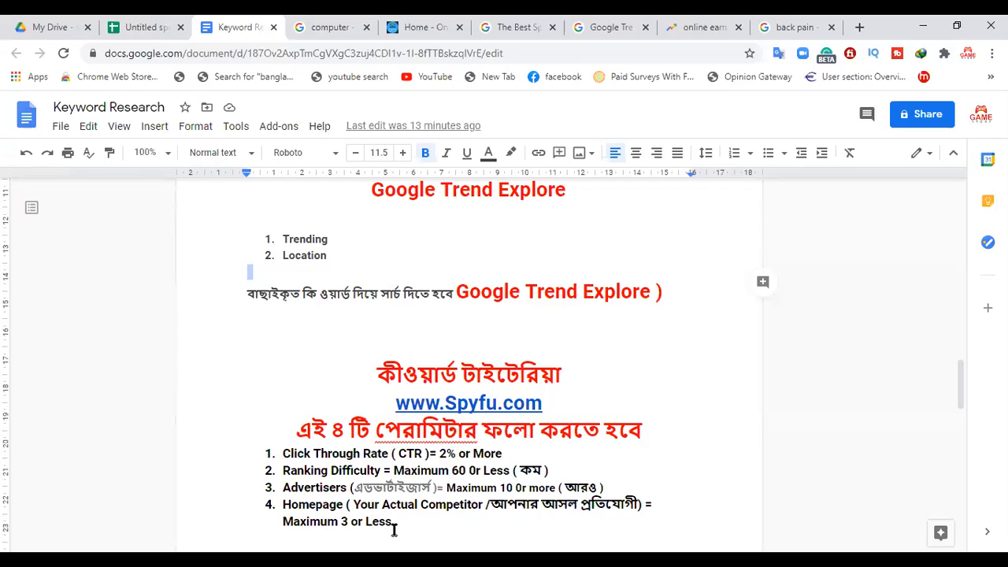
drag(392, 526, 275, 441)
click(457, 526)
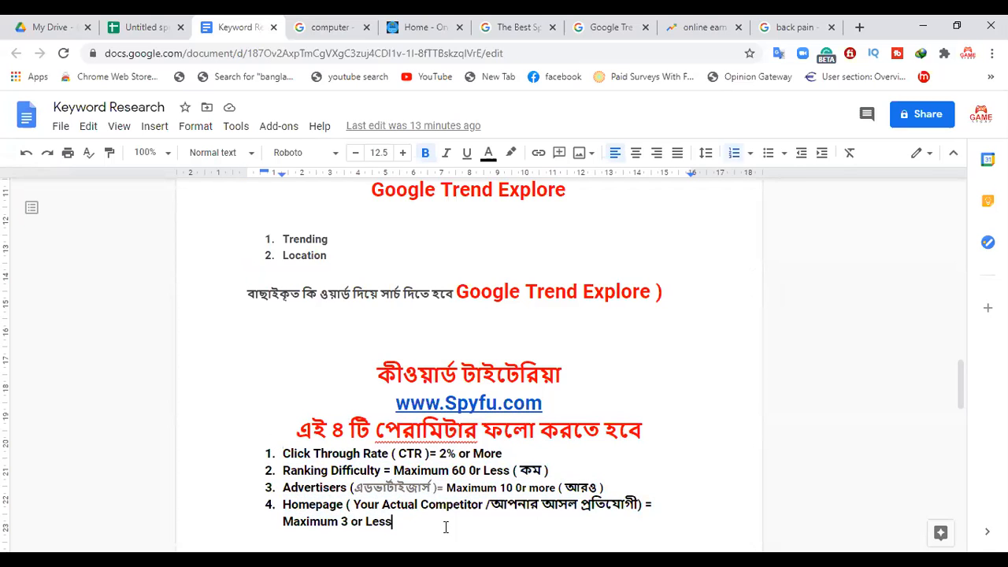
drag(395, 521, 276, 442)
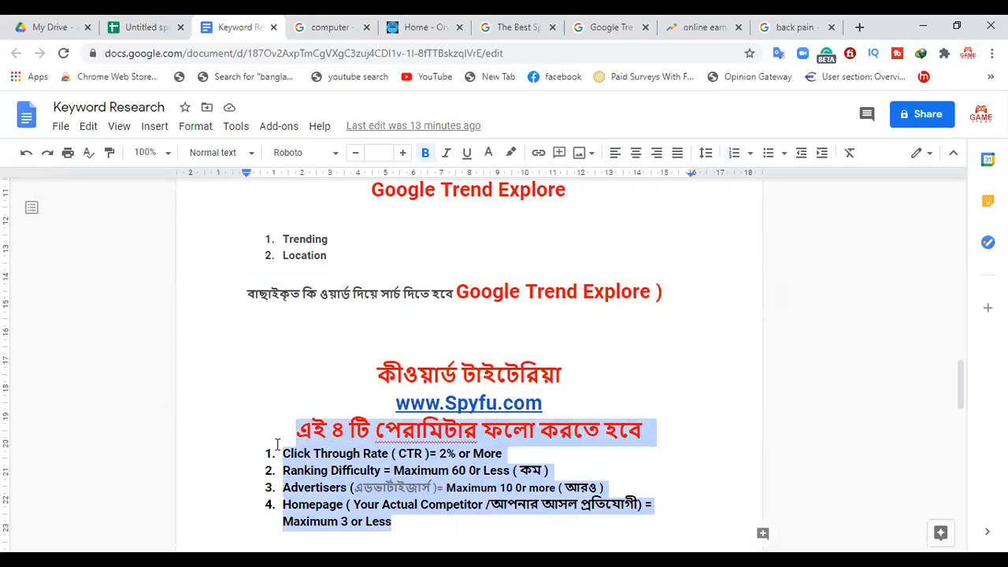
click(447, 521)
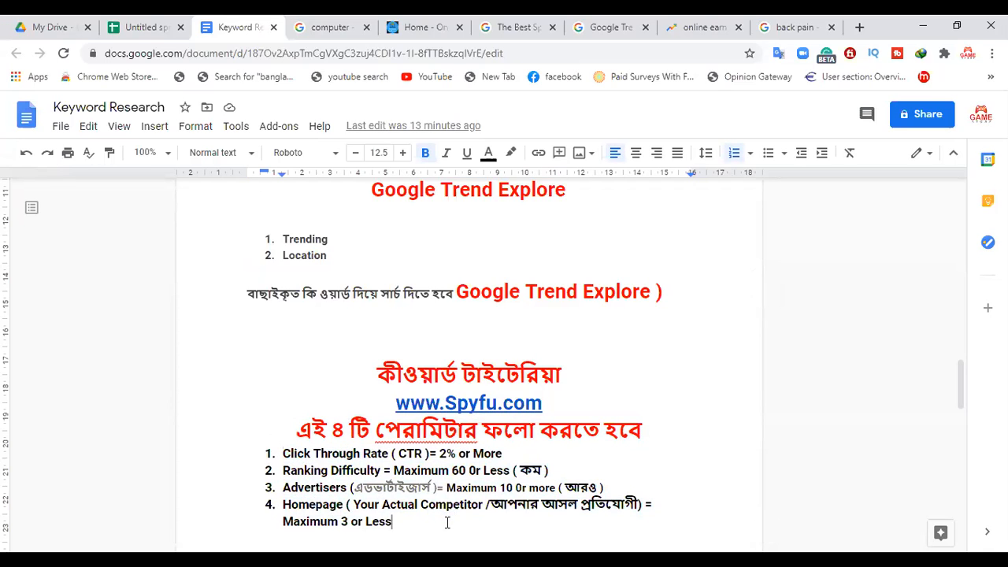
click(129, 26)
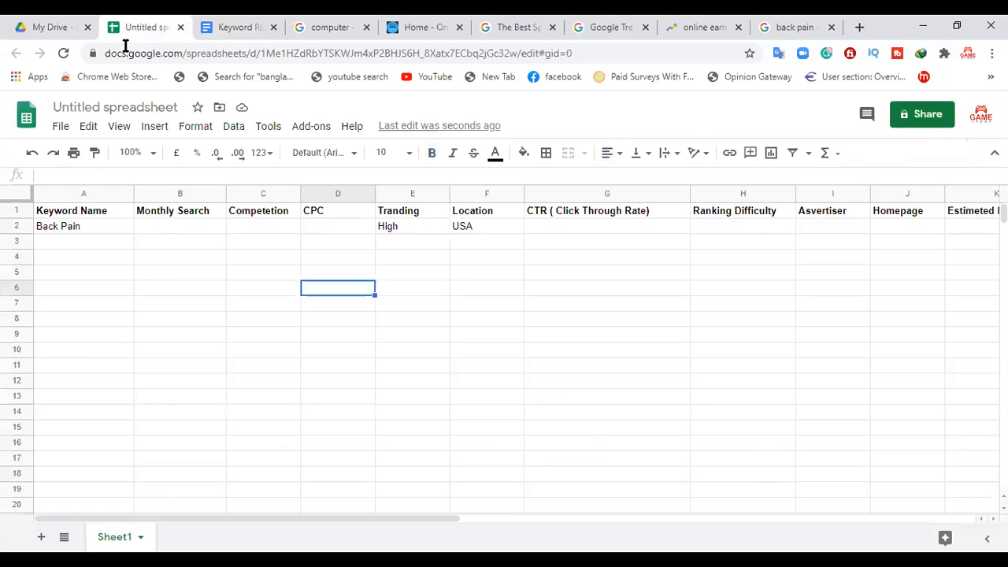
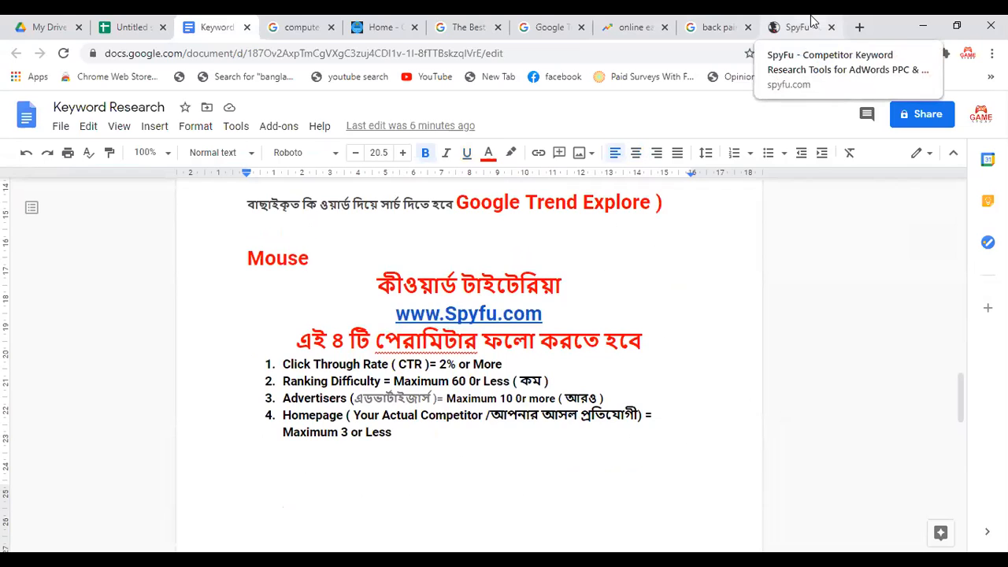
Step: Switch to SpyFu and search for the keyword Back Pain to open its keyword overview
click(811, 24)
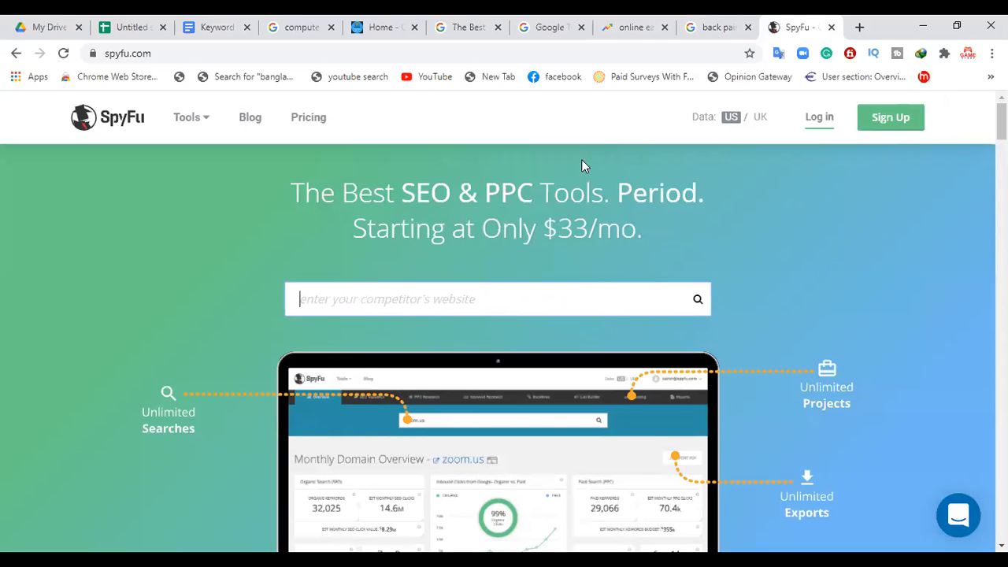
text(Back Pain)
key(Return)
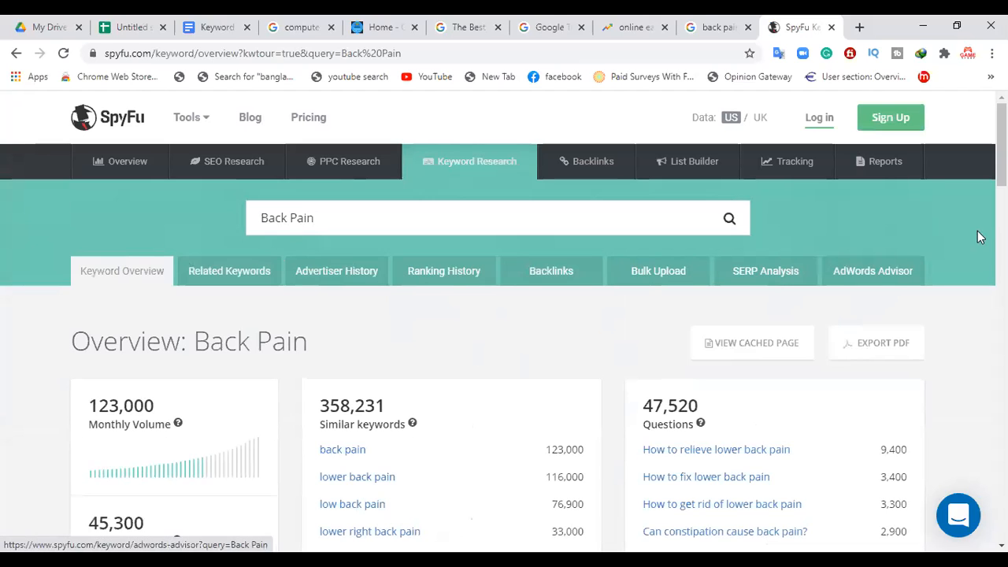
drag(1002, 157, 1002, 114)
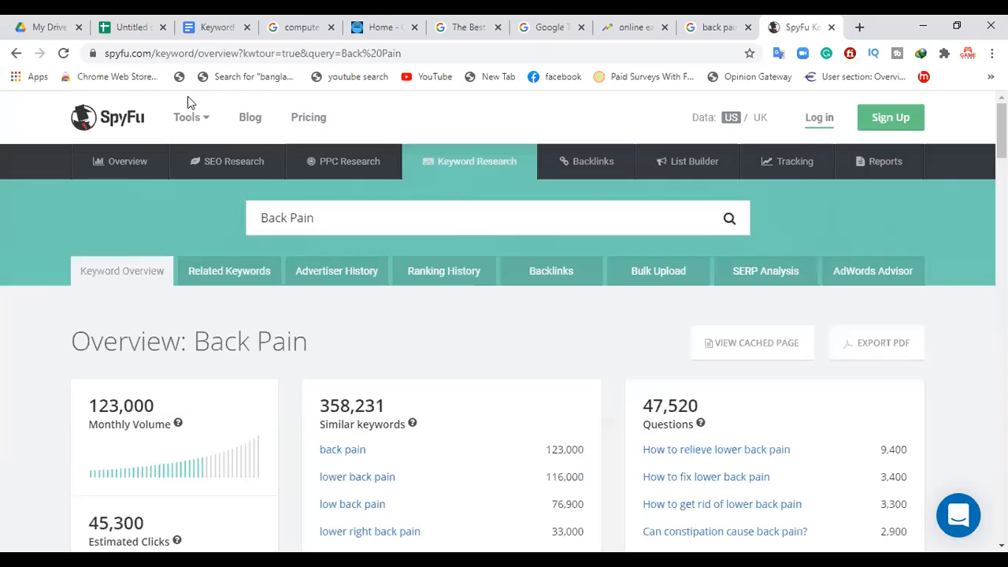
Step: Compare the keyword spreadsheet's column headers with SpyFu's Back Pain overview and the four Spyfu parameters in the Keyword Research document
mouse_move(187, 98)
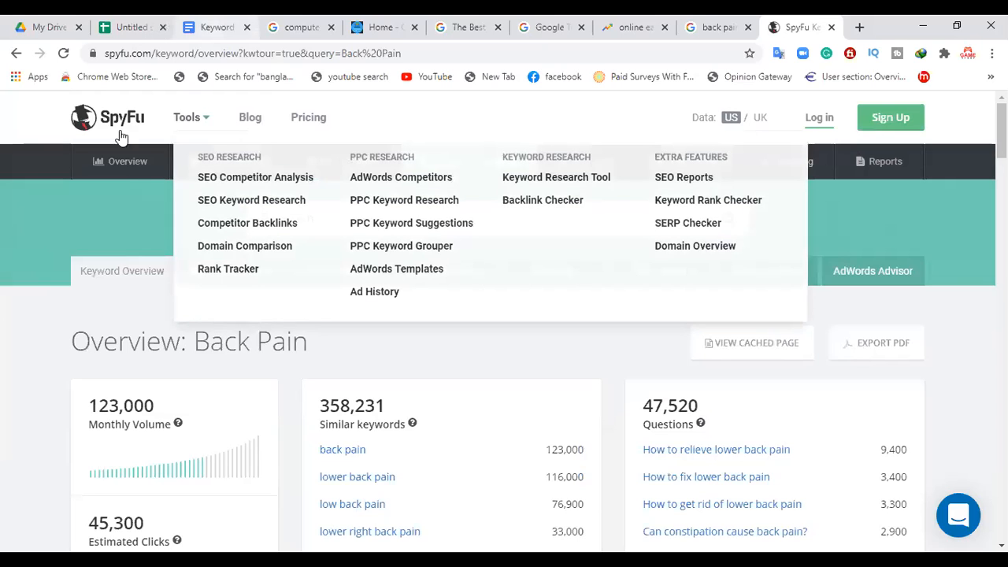
key(ctrl+2)
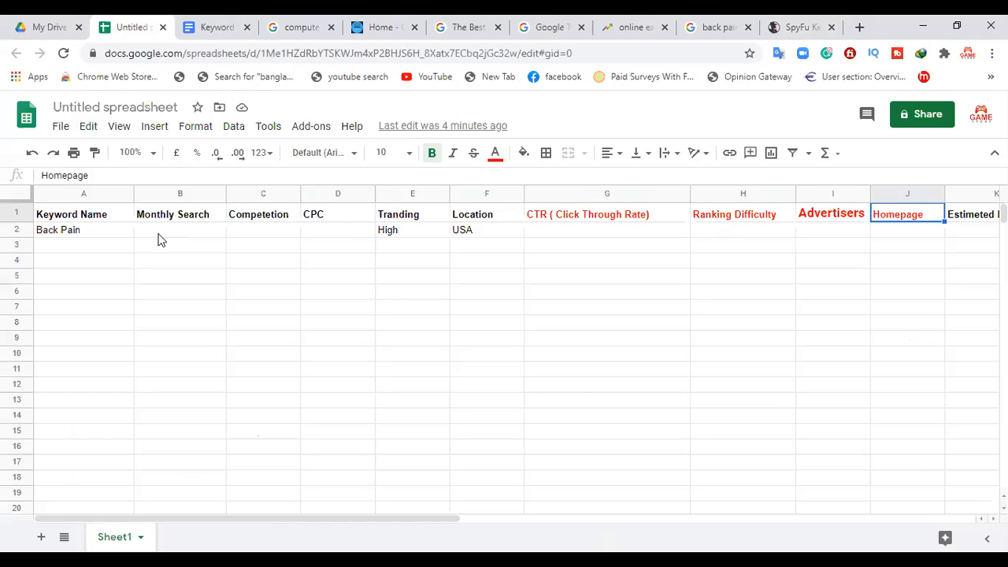
click(787, 22)
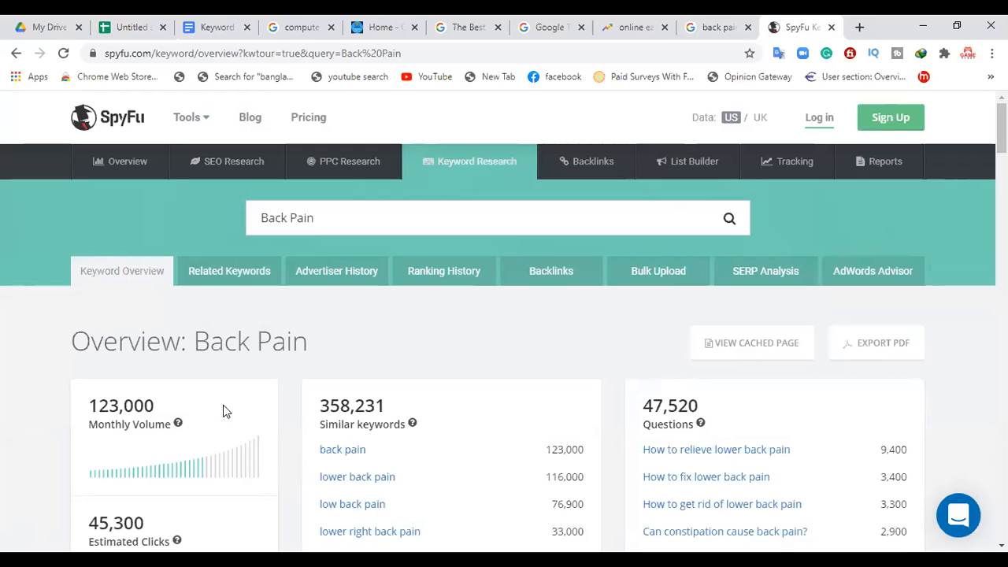
click(218, 27)
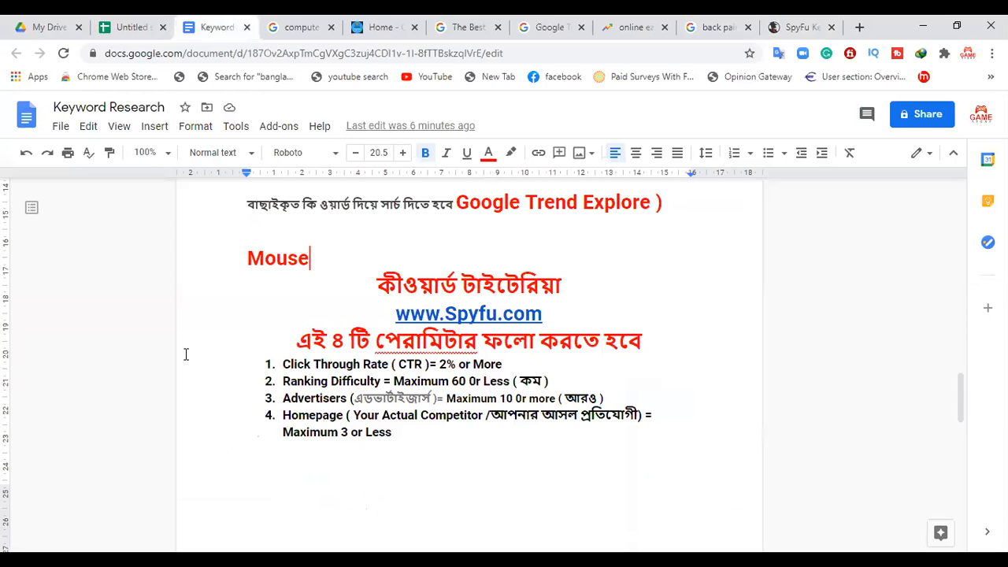
click(115, 24)
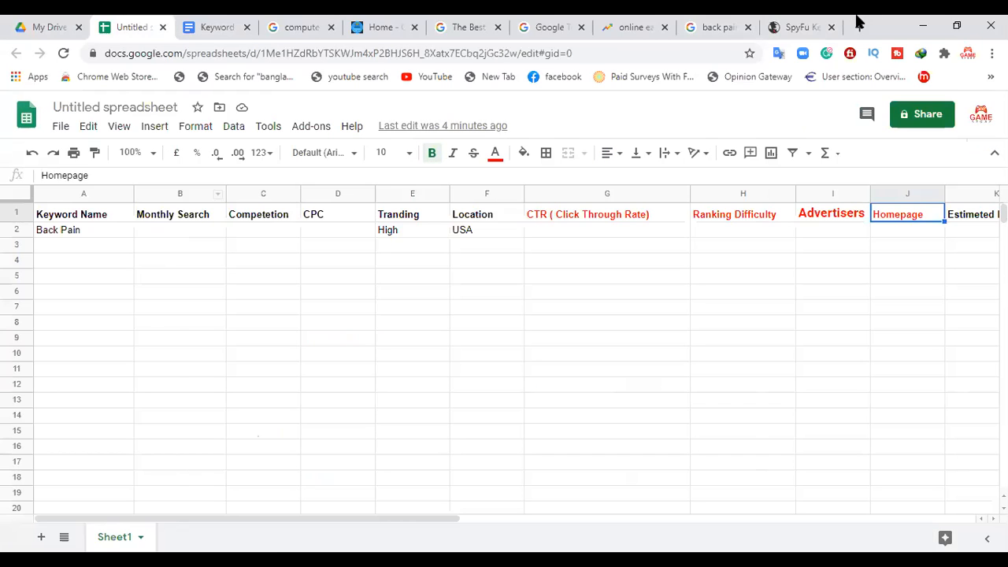
Step: Copy the Monthly Volume of 123,000 from SpyFu into the Monthly Search cell for Back Pain in the keyword spreadsheet
click(811, 27)
drag(158, 405, 89, 408)
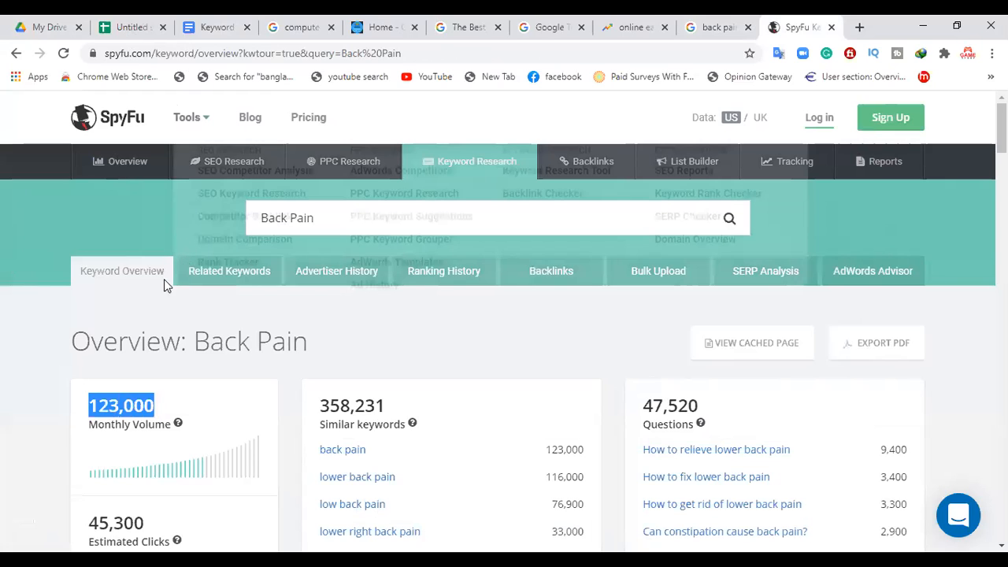
key(ctrl+2)
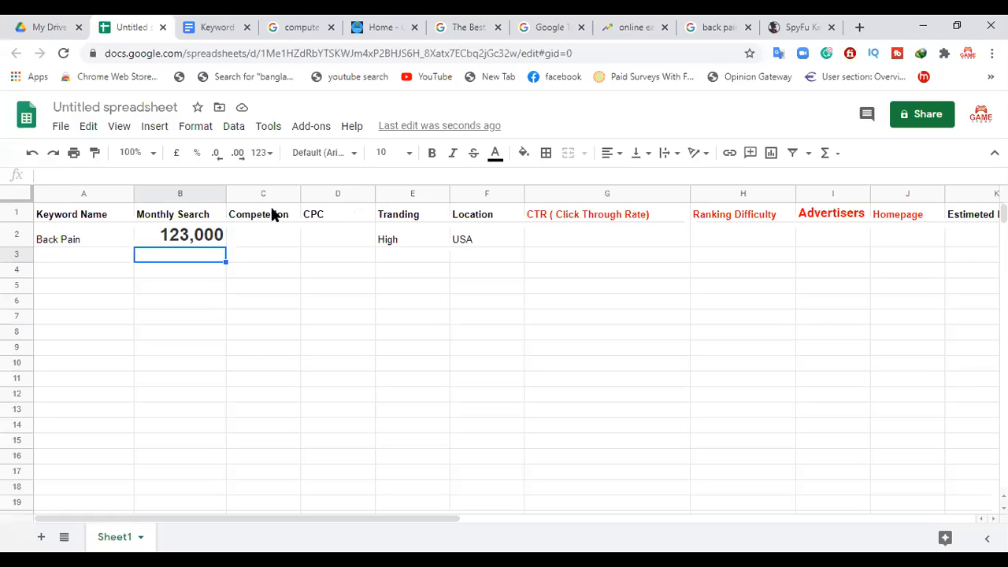
Step: Examine SpyFu's Back Pain metrics from Monthly Volume down to Difficulty, and check the spreadsheet's remaining columns through Estimeted Earning
click(807, 23)
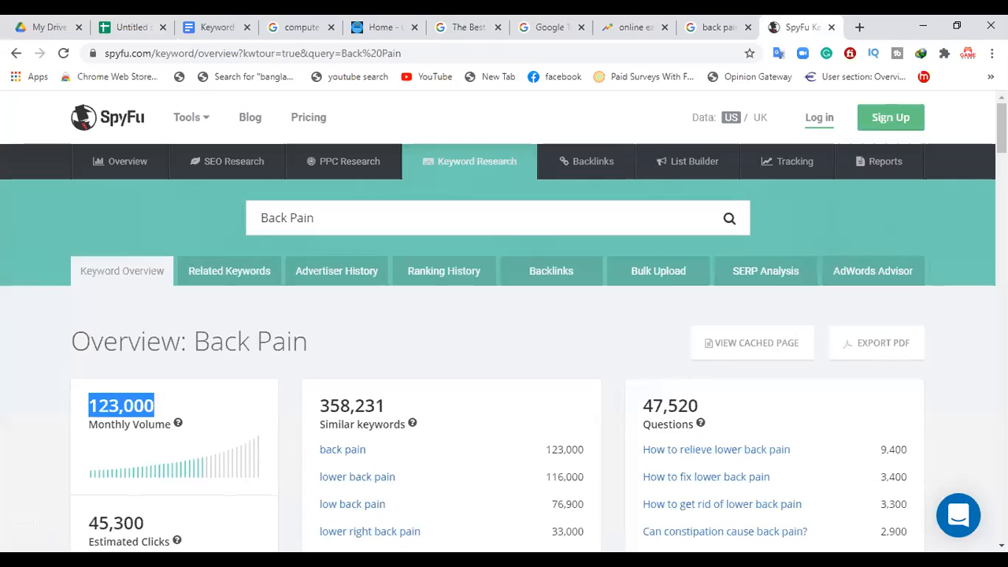
scroll(504, 315, down, 2)
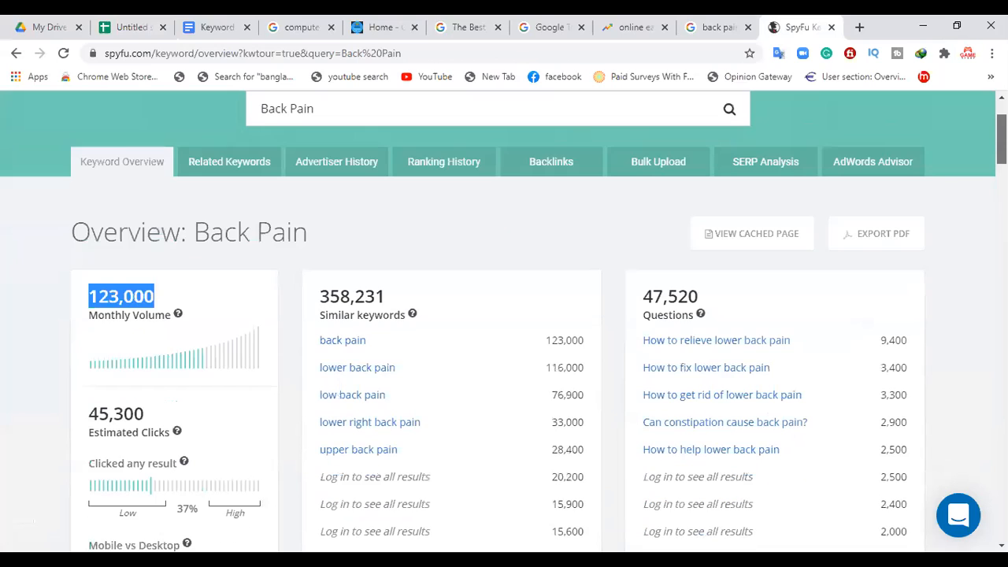
scroll(474, 457, down, 1)
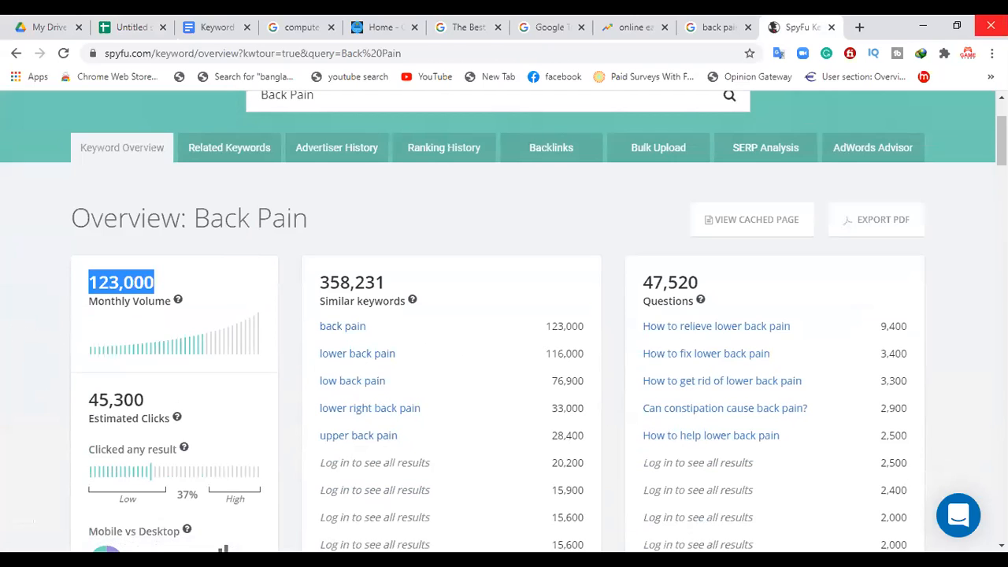
scroll(504, 321, down, 2)
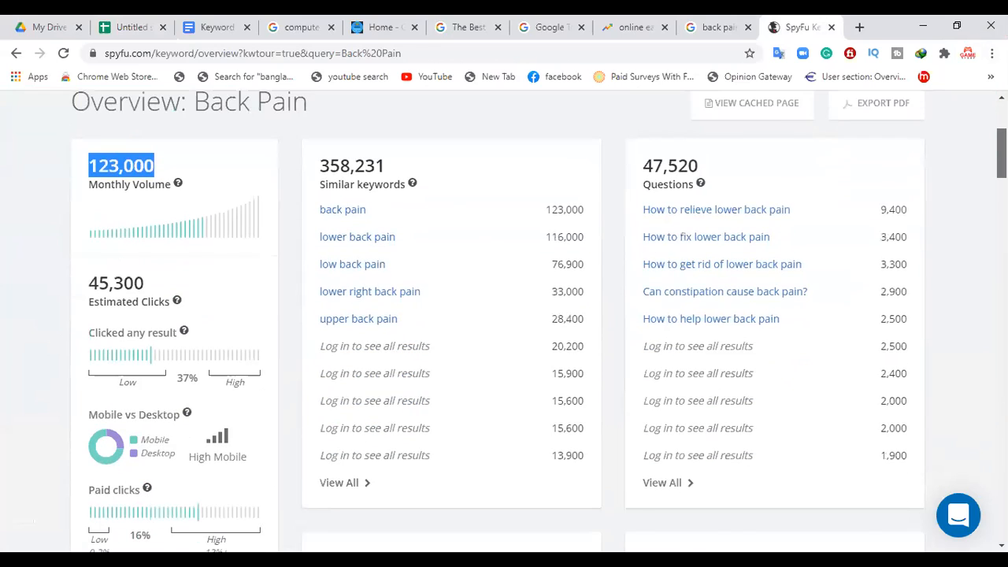
scroll(504, 322, down, 1)
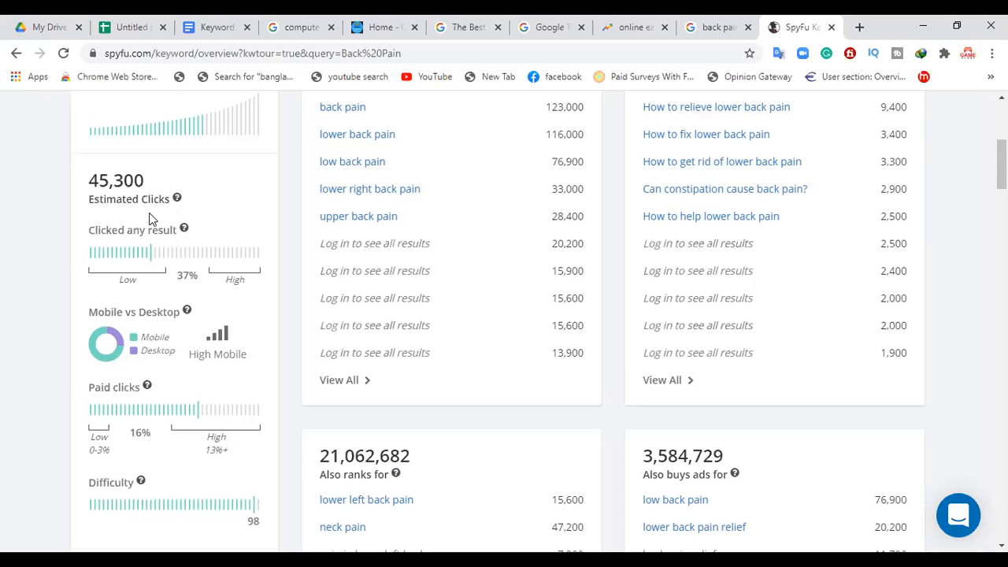
click(135, 26)
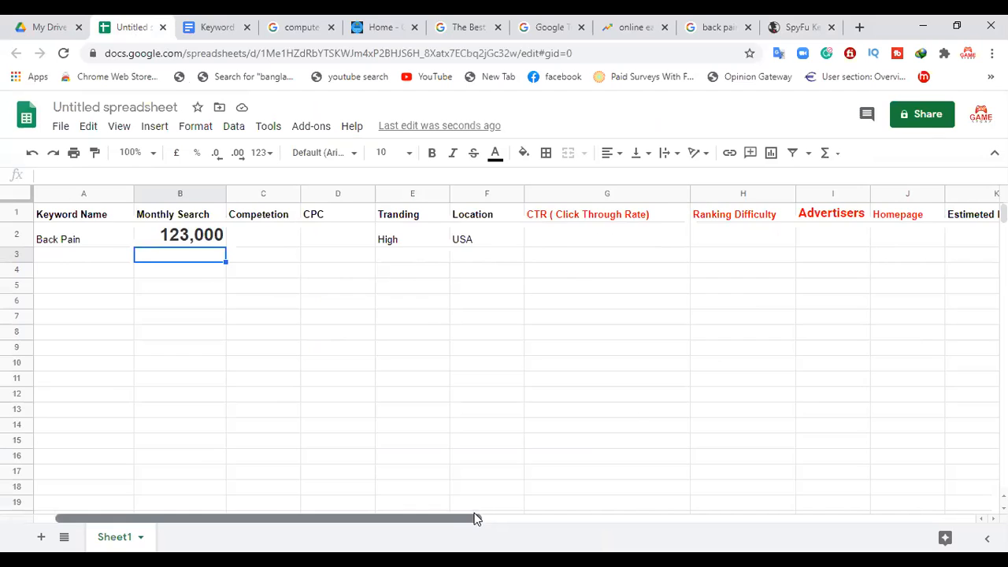
drag(475, 518, 565, 494)
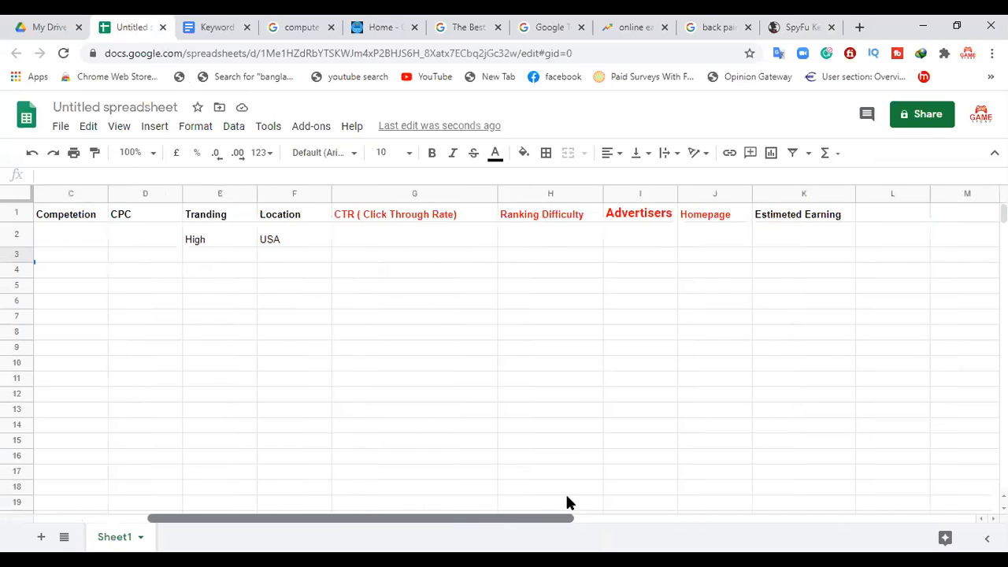
Step: Examine the Google Provided Data for Back Pain in SpyFu, and review the three keyword research steps in the Keyword Research document
click(796, 27)
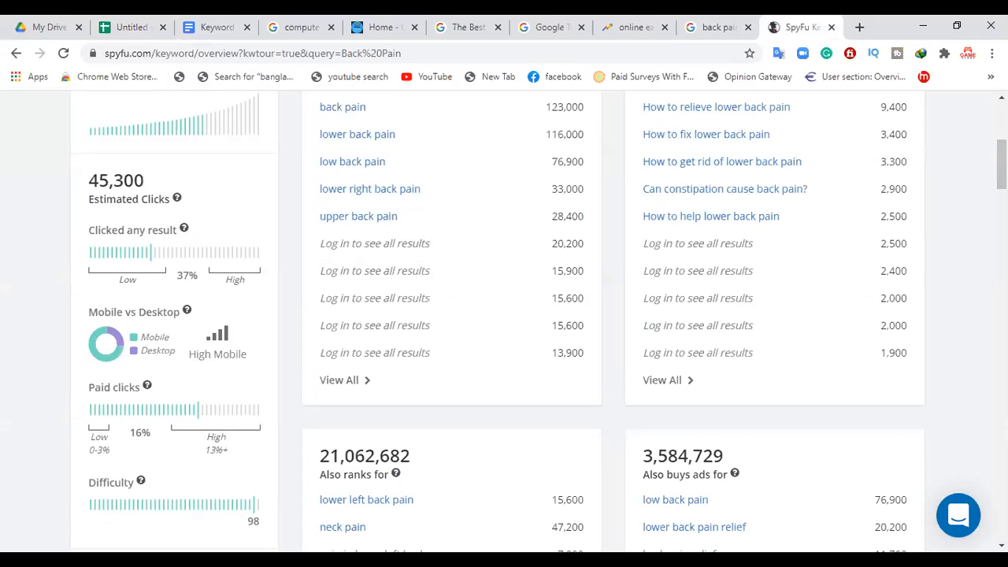
scroll(504, 315, down, 3)
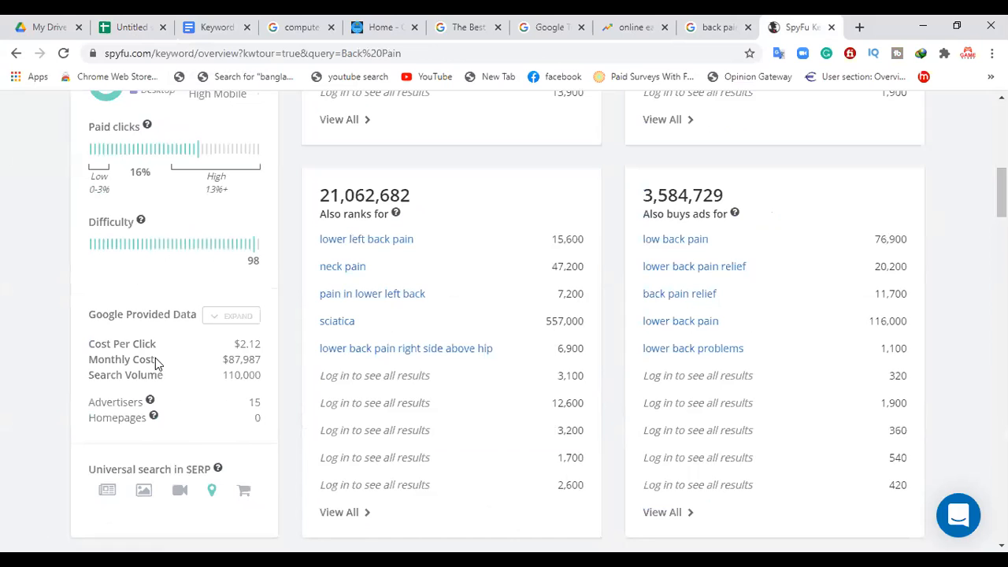
click(120, 27)
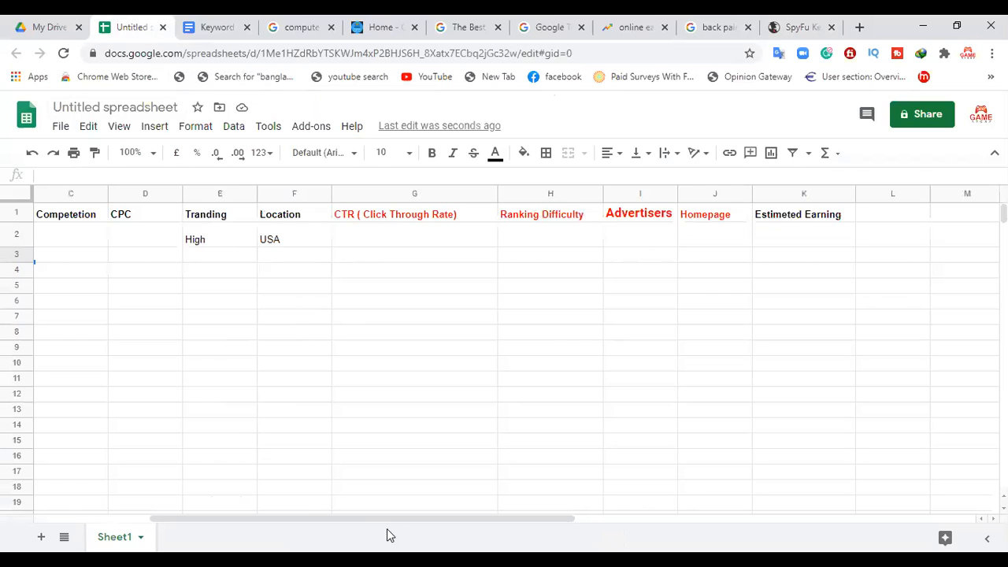
drag(276, 516, 161, 516)
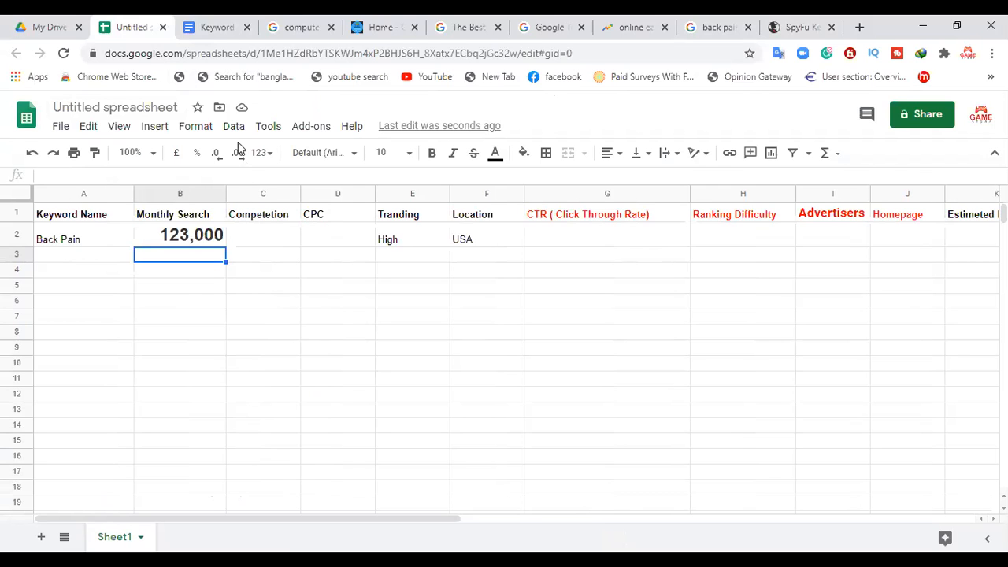
click(212, 28)
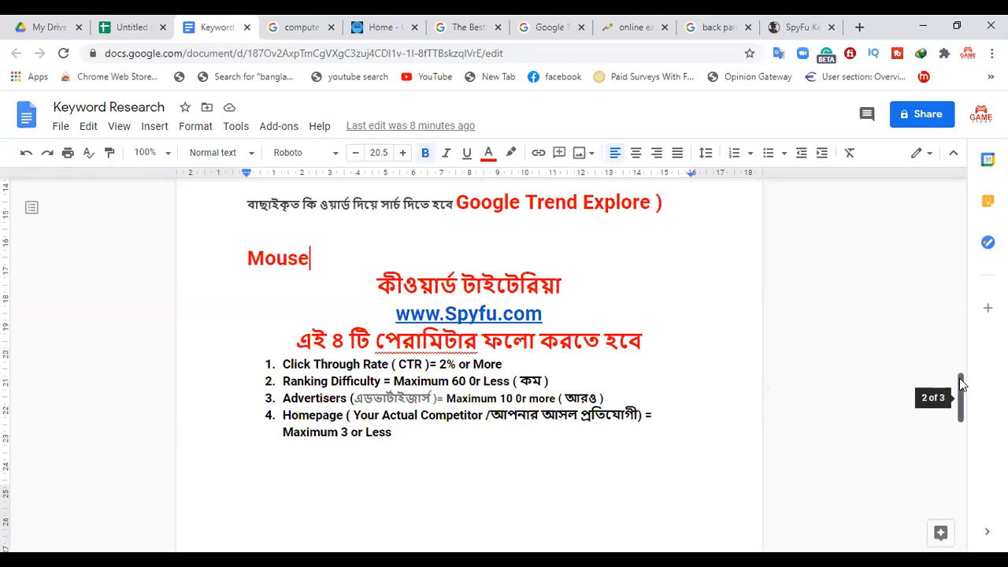
drag(959, 378, 959, 361)
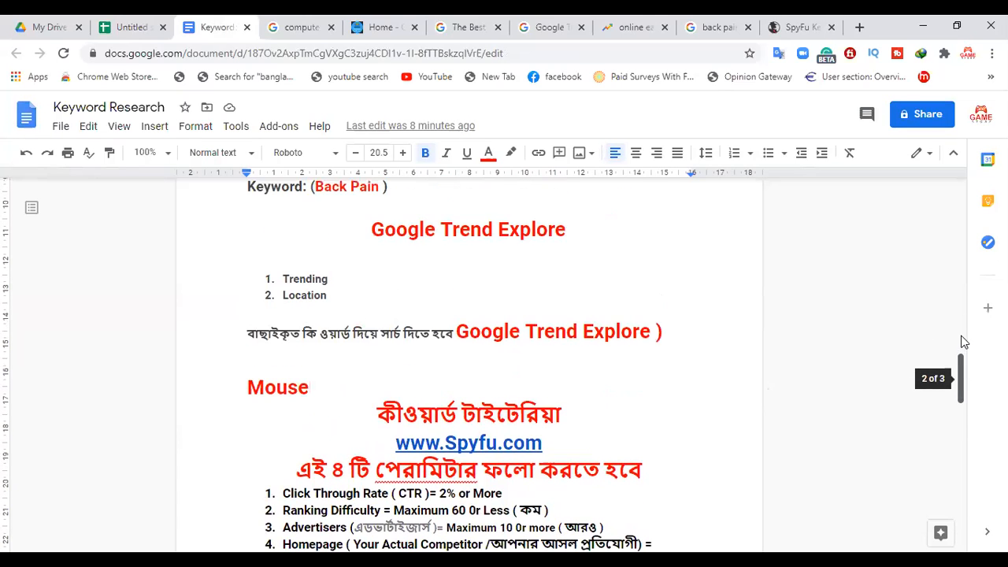
scroll(964, 342, up, 3)
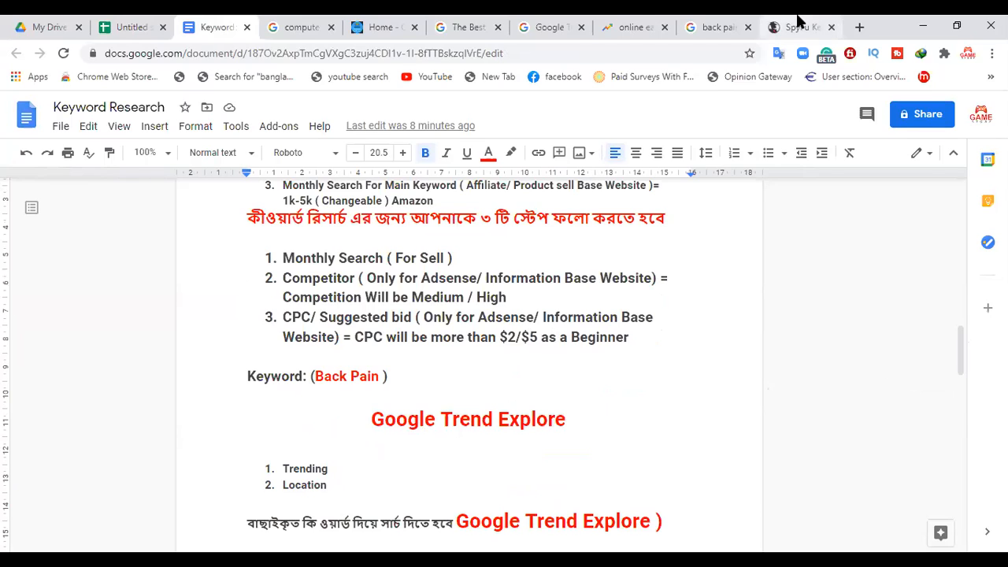
Step: Copy the Cost Per Click of $2.12 from SpyFu into the CPC cell for Back Pain in the keyword spreadsheet
click(796, 20)
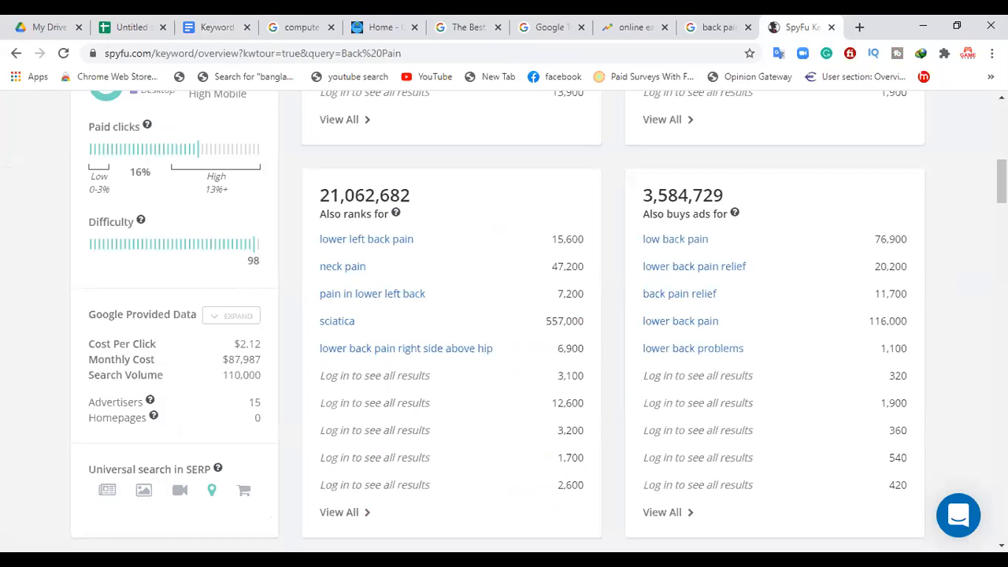
scroll(564, 213, up, 5)
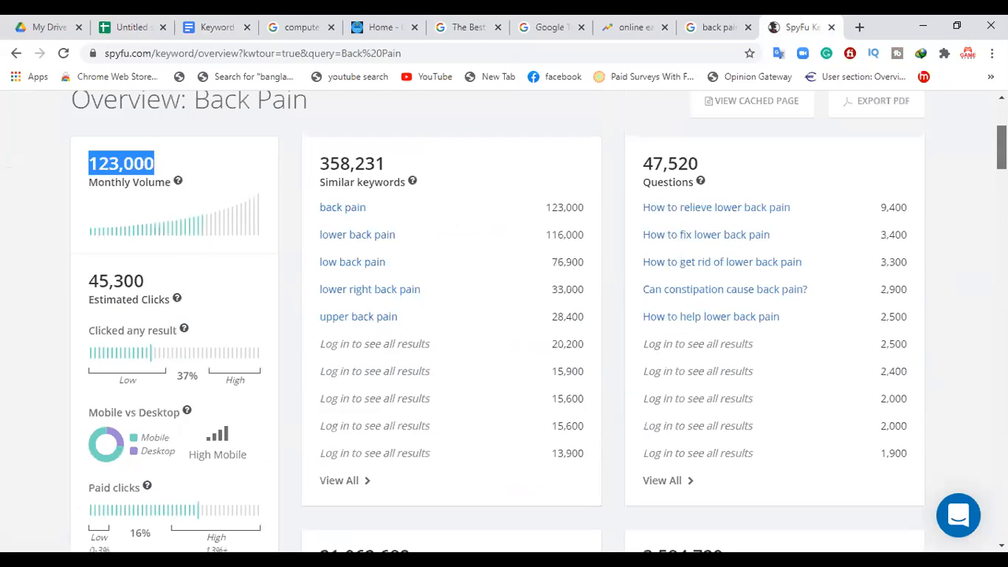
scroll(504, 315, down, 1)
scroll(751, 207, down, 5)
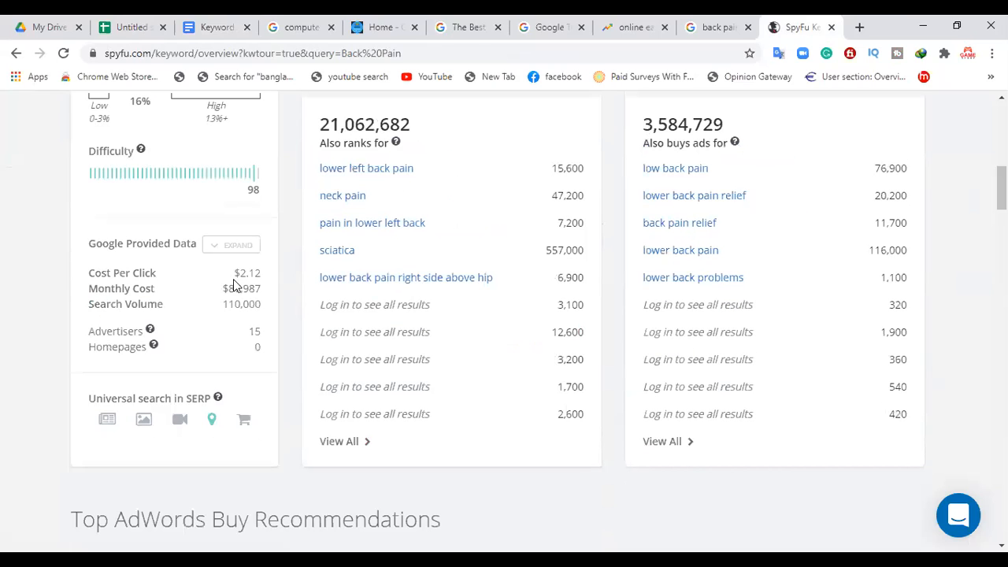
double_click(237, 276)
key(ctrl+c)
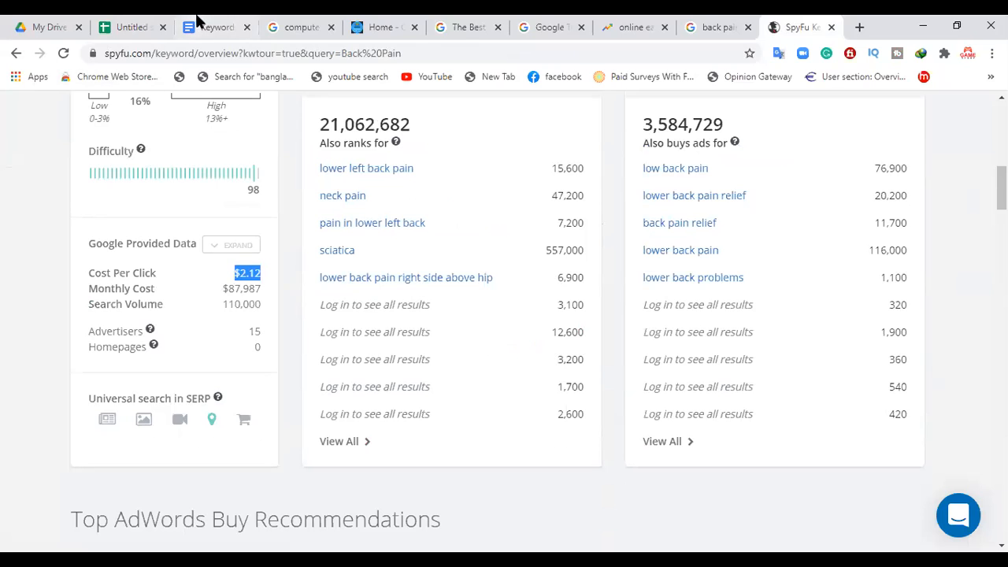
click(132, 30)
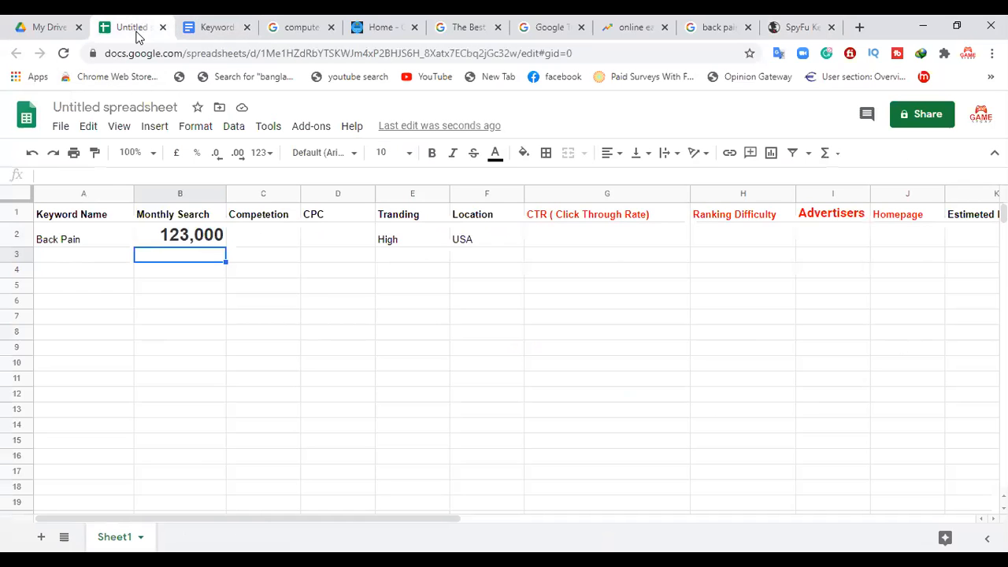
click(340, 240)
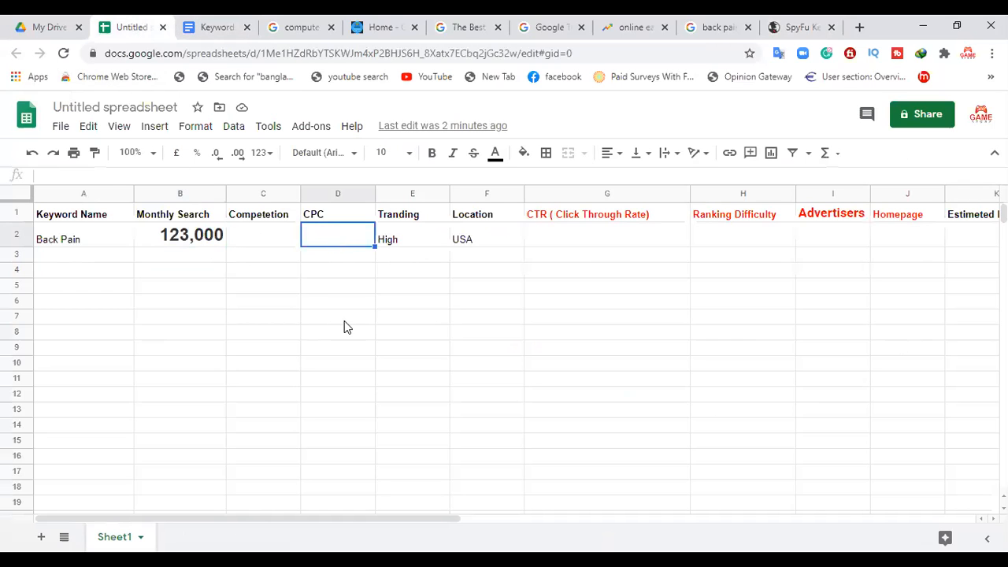
key(ctrl+v)
key(Return)
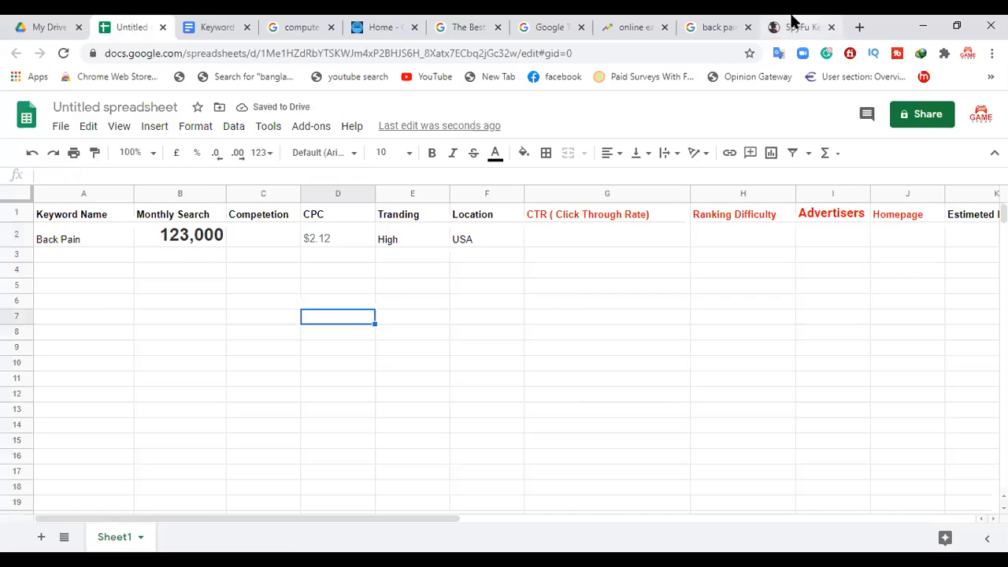
Step: Check the Keyword Research document's competition criteria and the Google results for back pain, and return to SpyFu's Back Pain overview
click(793, 23)
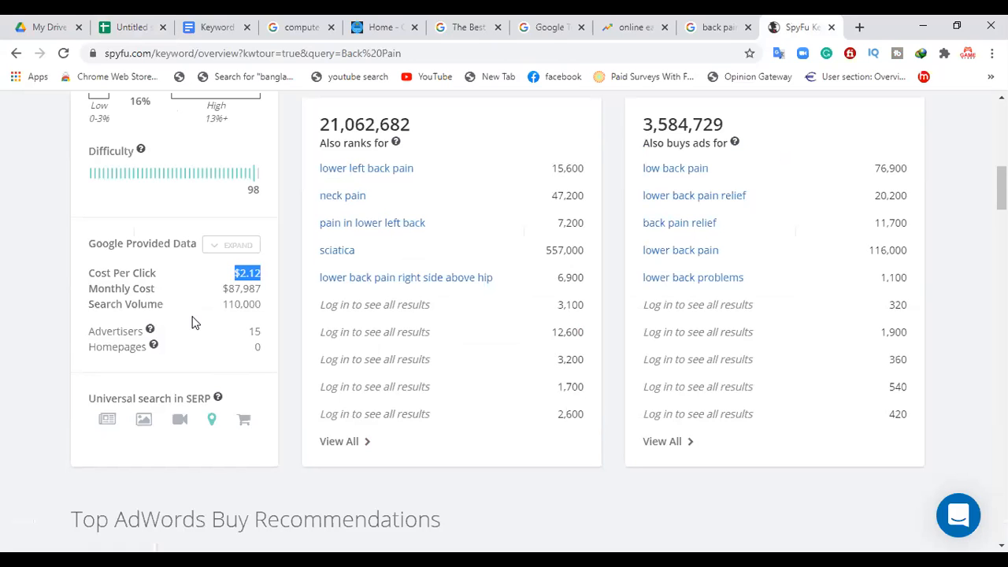
click(128, 21)
click(250, 20)
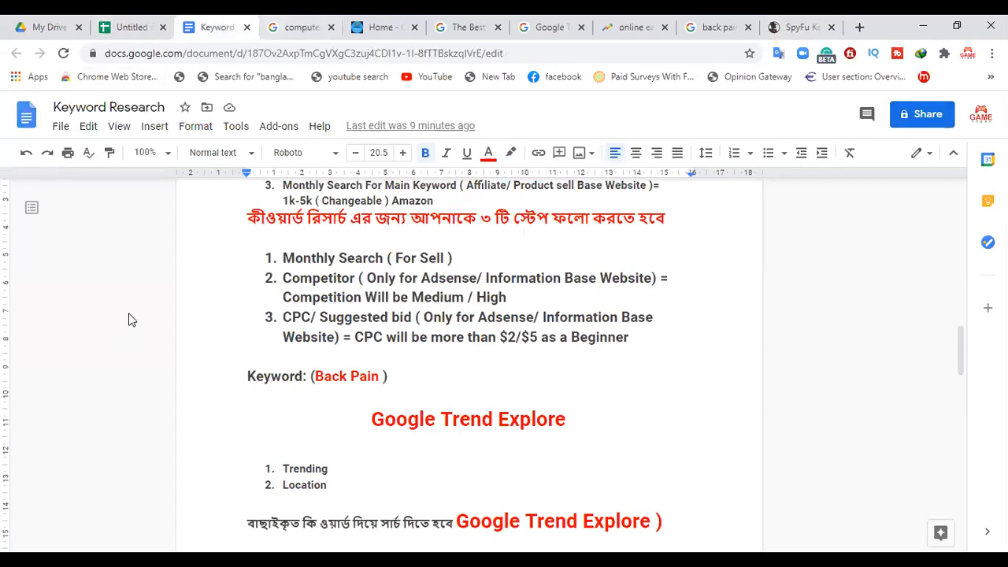
click(132, 27)
click(731, 28)
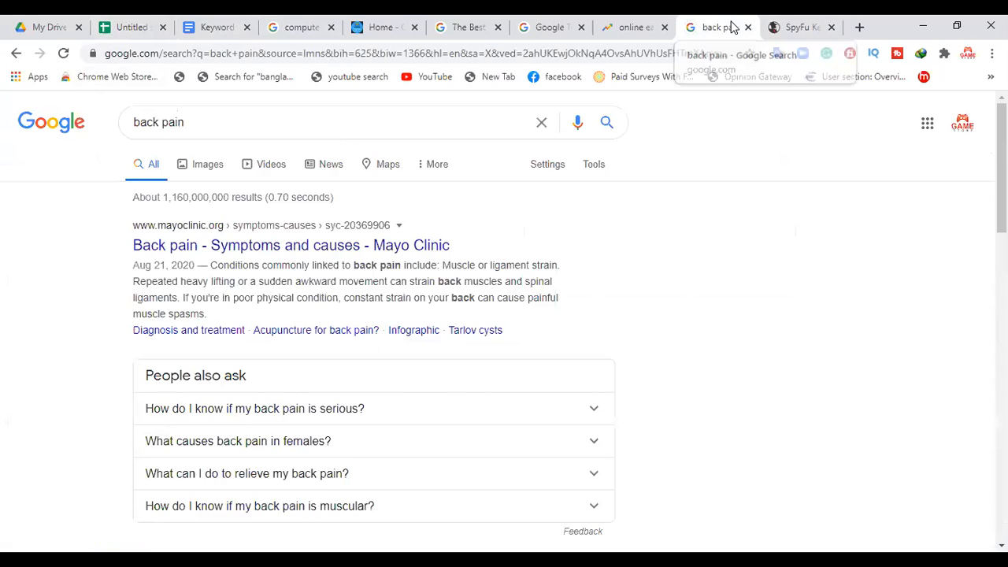
click(792, 22)
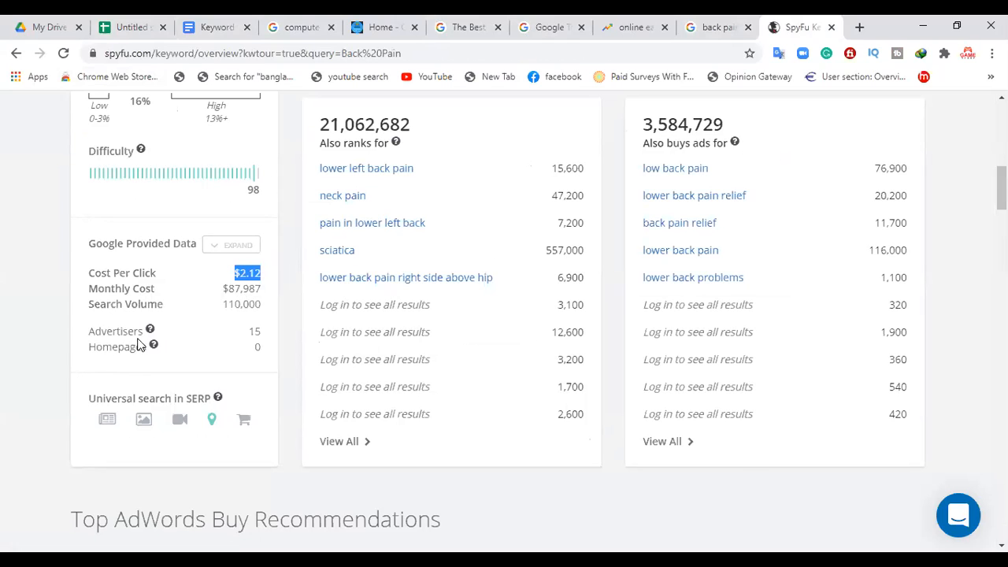
Step: Copy the Advertisers value of 15 from SpyFu into the Advertisers cell for Back Pain in the keyword spreadsheet
click(123, 27)
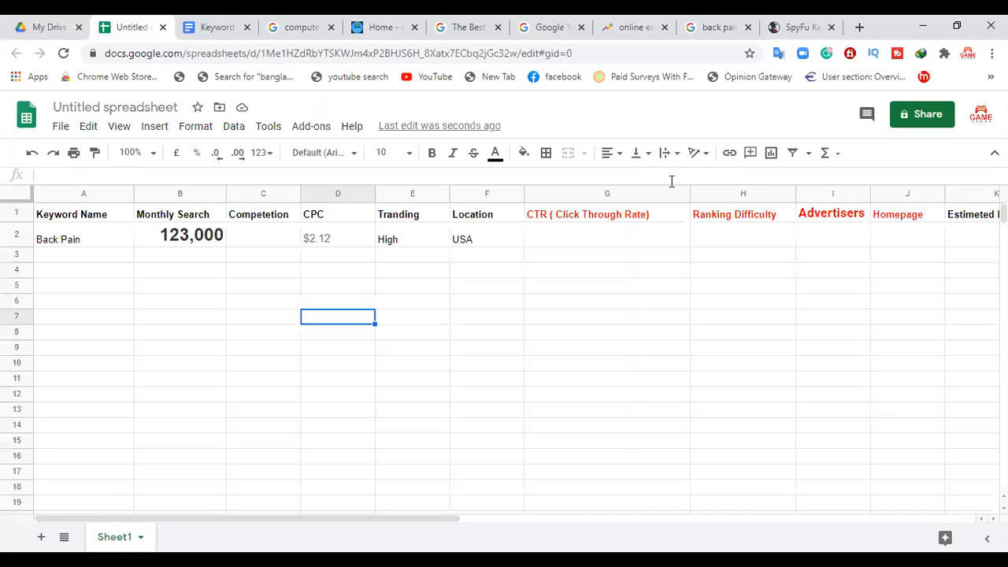
click(840, 217)
click(797, 27)
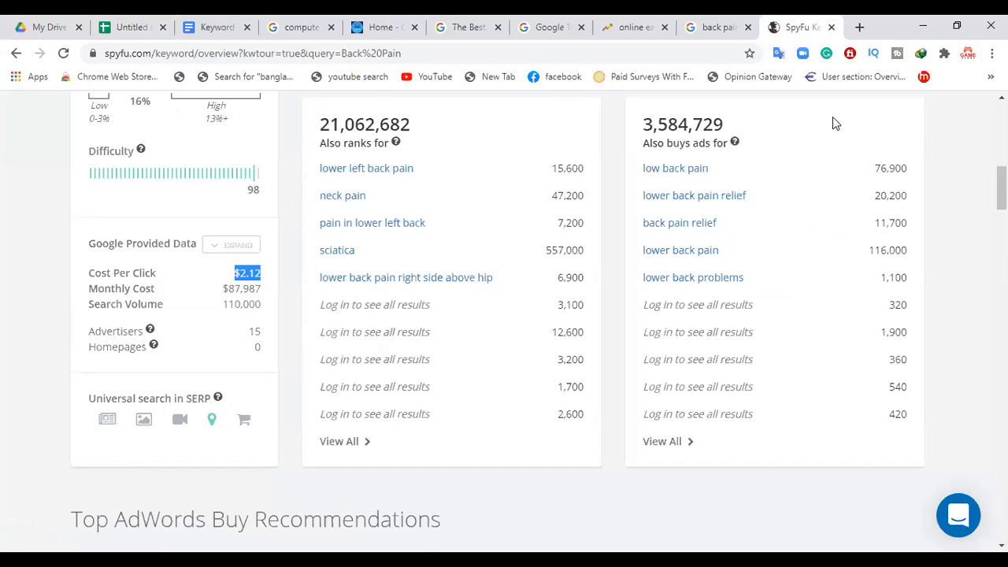
click(252, 333)
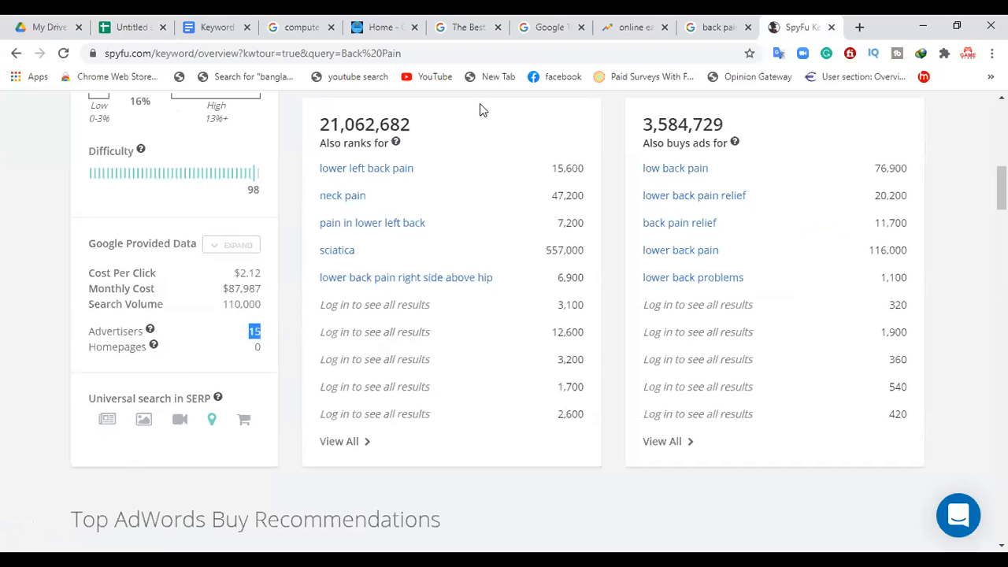
click(119, 26)
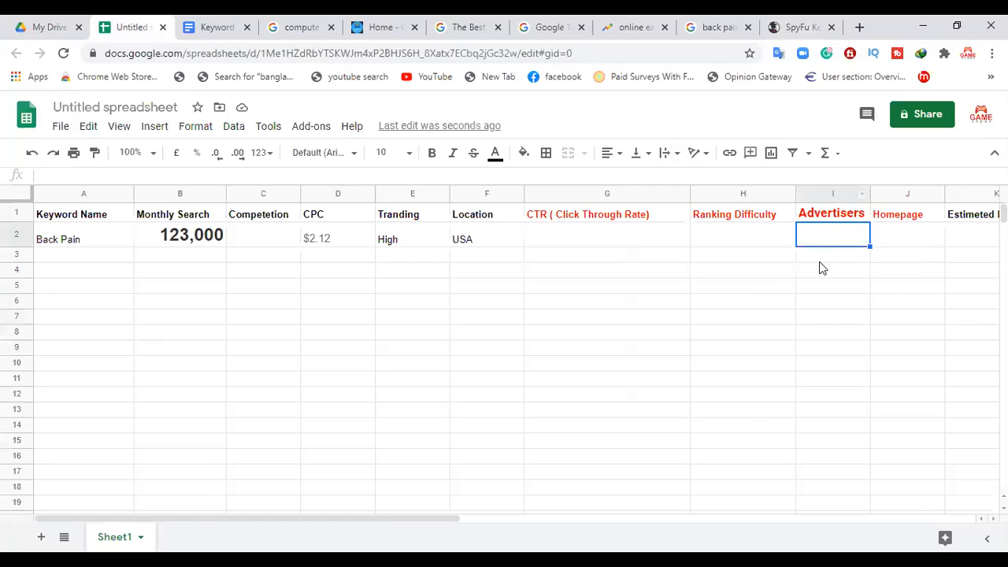
text(15)
click(720, 300)
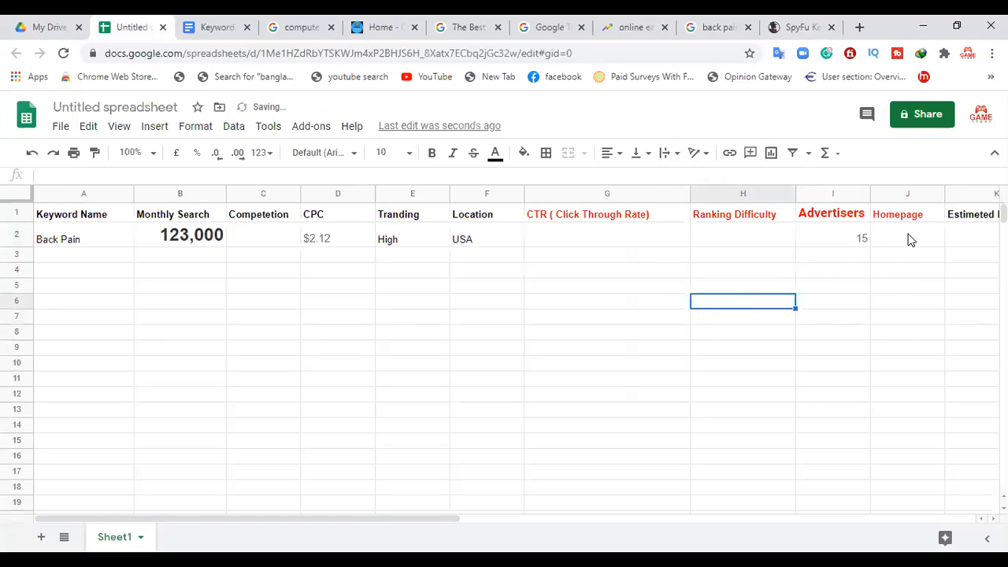
Step: Record SpyFu's Homepages value of 0 in the Homepage cell for Back Pain in the keyword spreadsheet
click(779, 24)
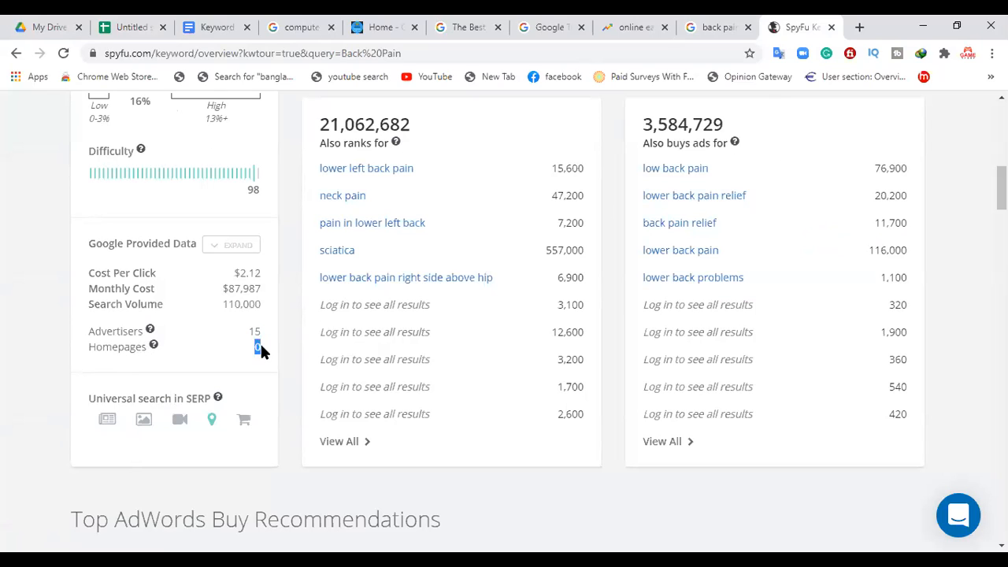
click(221, 24)
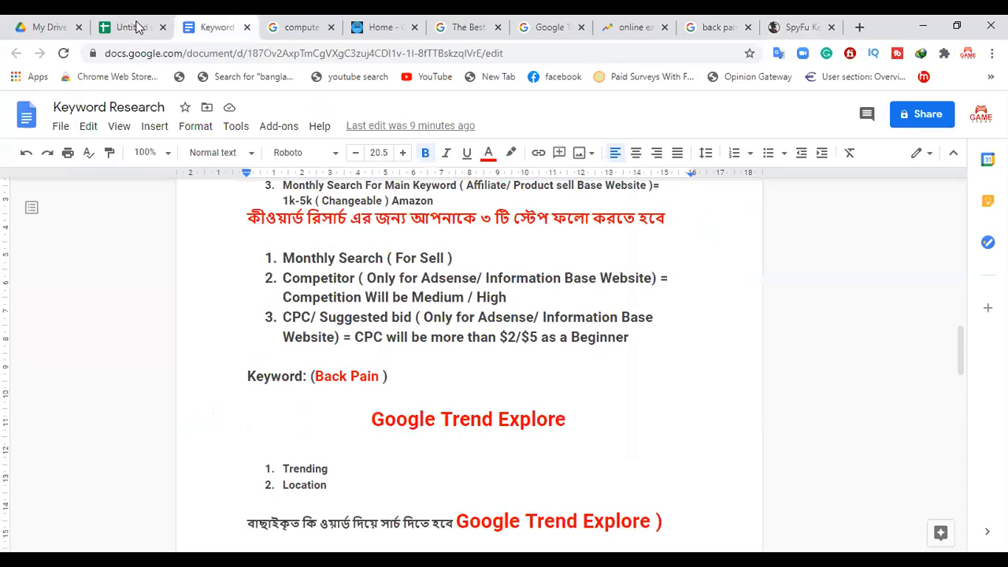
key(ctrl+shift+Tab)
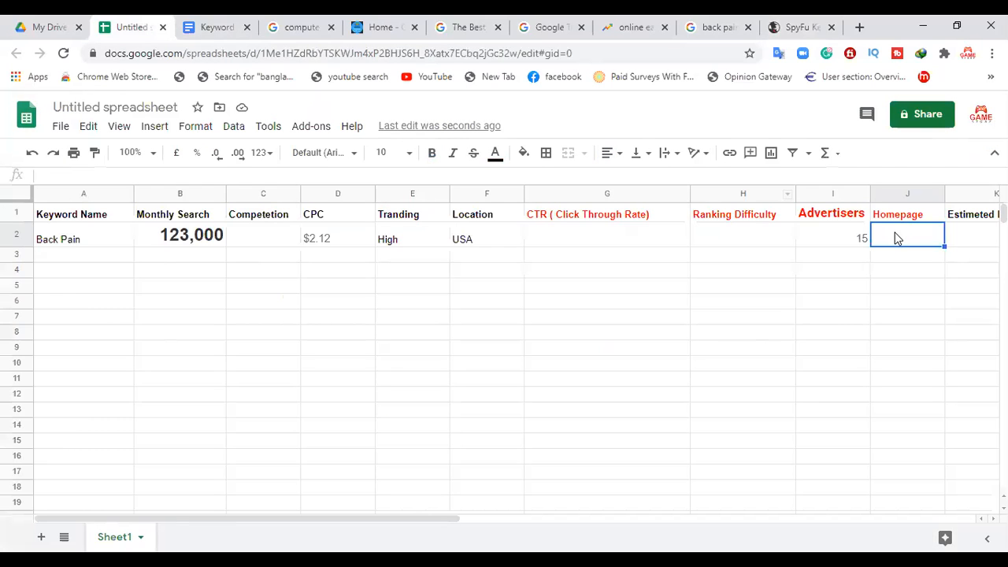
text(0)
click(702, 317)
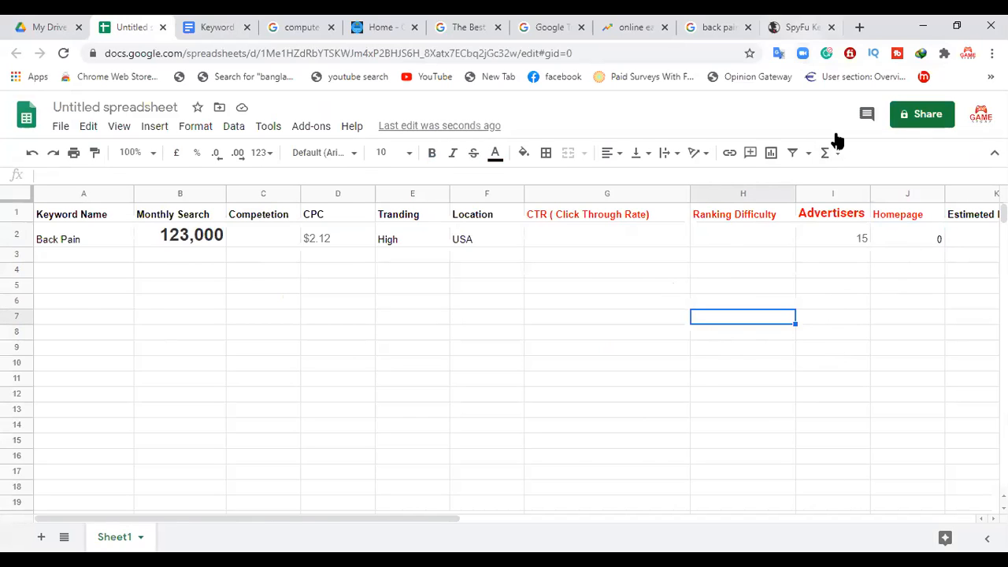
Step: Try to copy SpyFu's Difficulty score into the Ranking Difficulty cell for Back Pain, and clear the pasted value
click(802, 28)
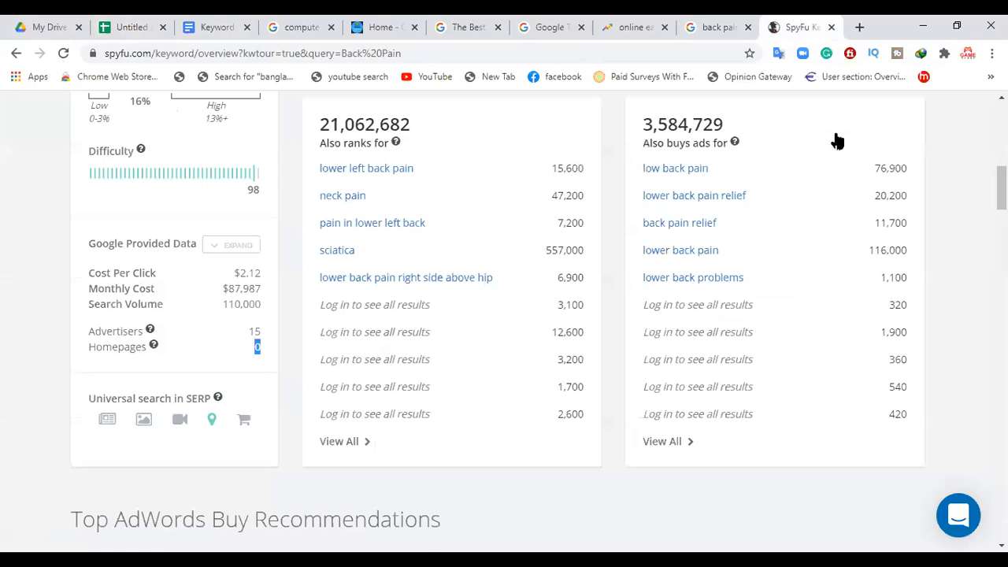
double_click(253, 189)
scroll(264, 197, up, 2)
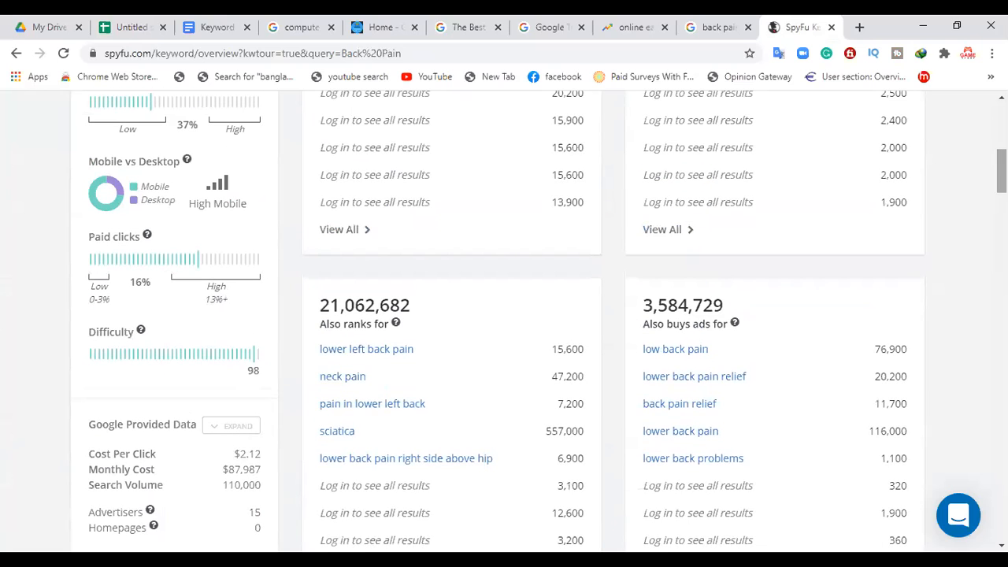
click(124, 20)
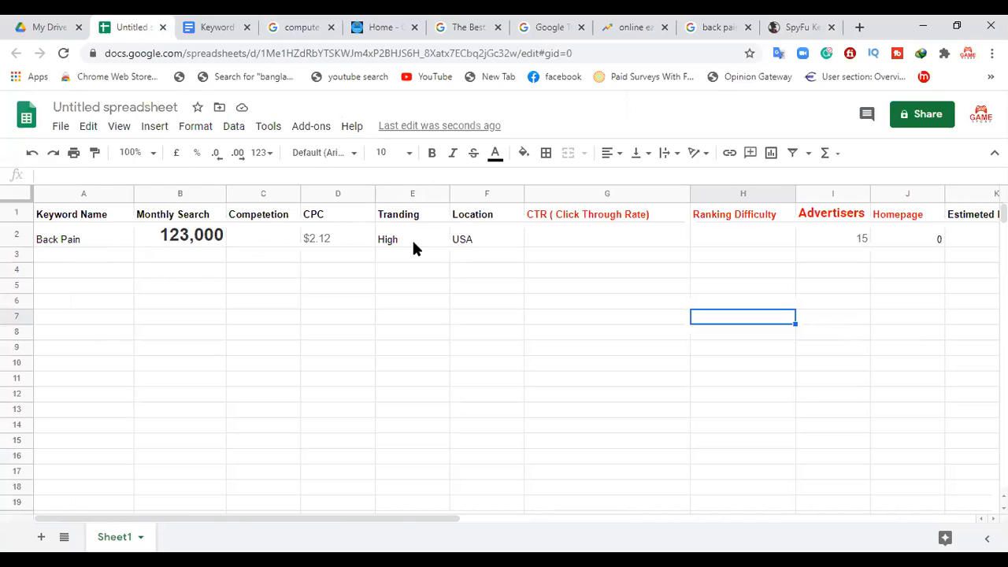
click(799, 27)
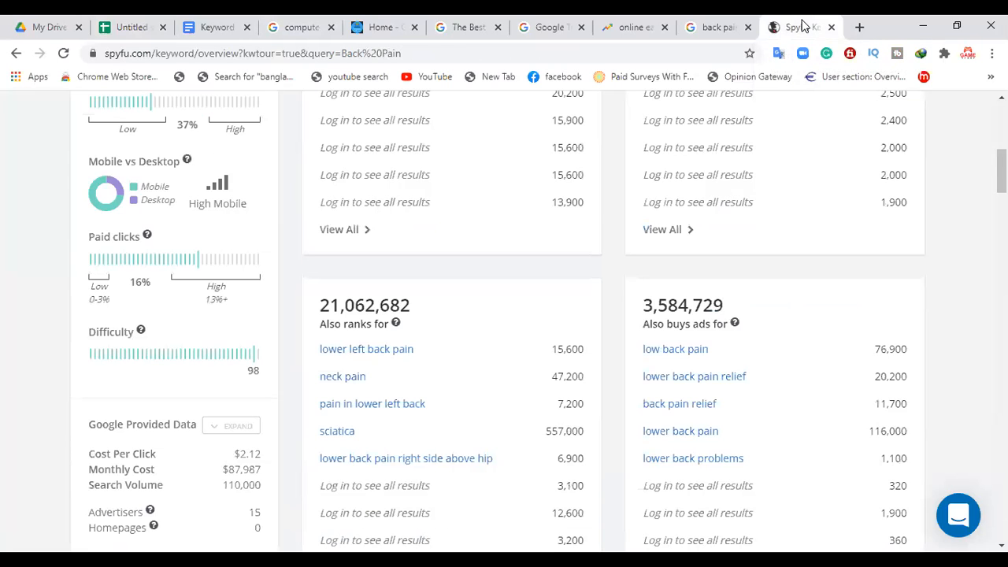
drag(230, 291, 201, 290)
click(160, 325)
click(150, 24)
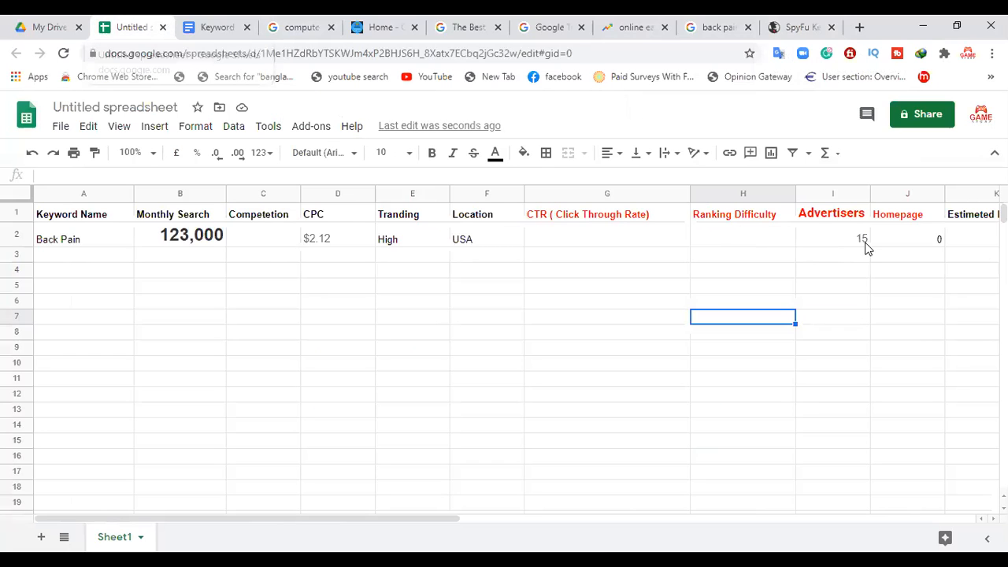
click(707, 238)
text(15)
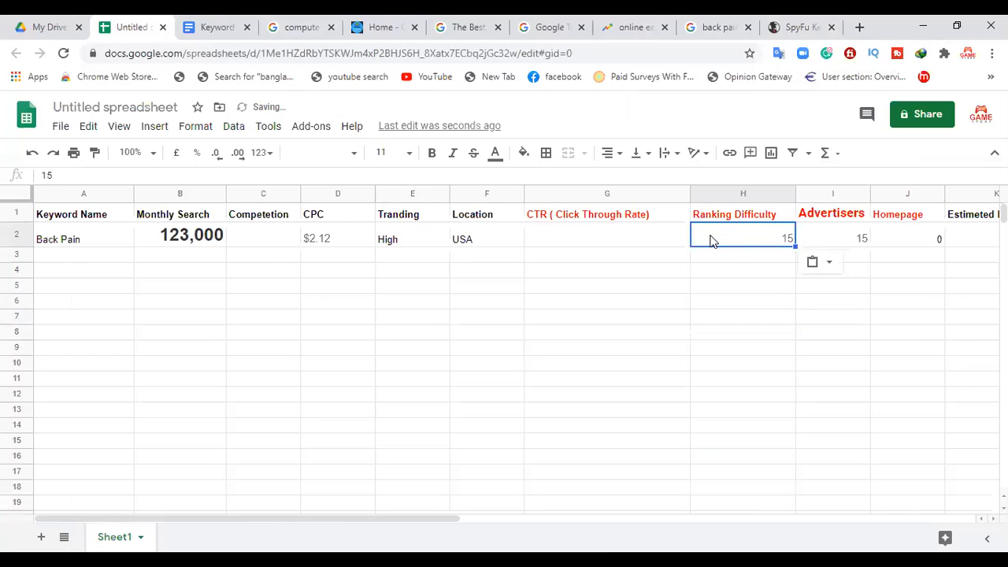
key(Delete)
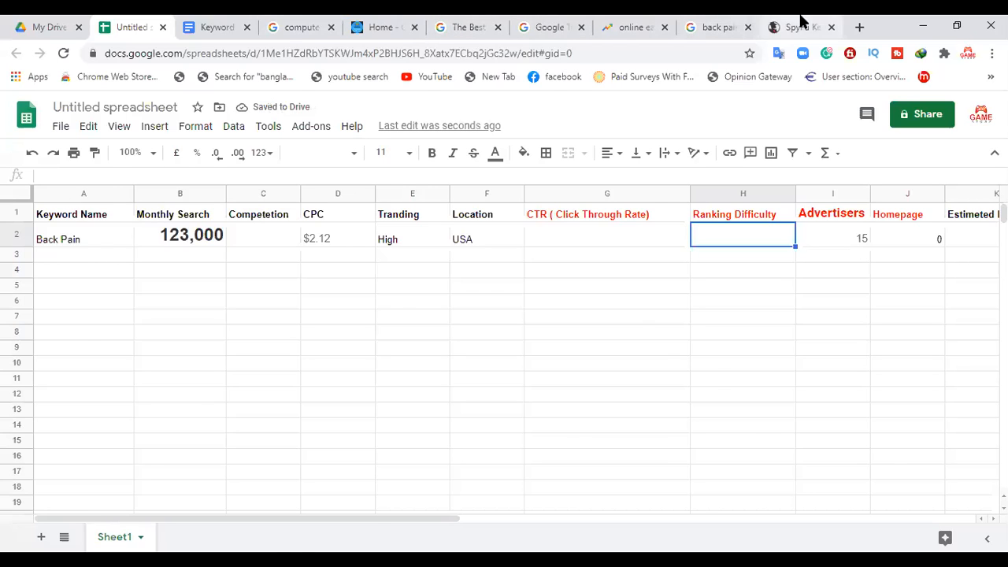
Step: Copy the Difficulty score of 98 from SpyFu into the Ranking Difficulty cell for Back Pain
click(797, 26)
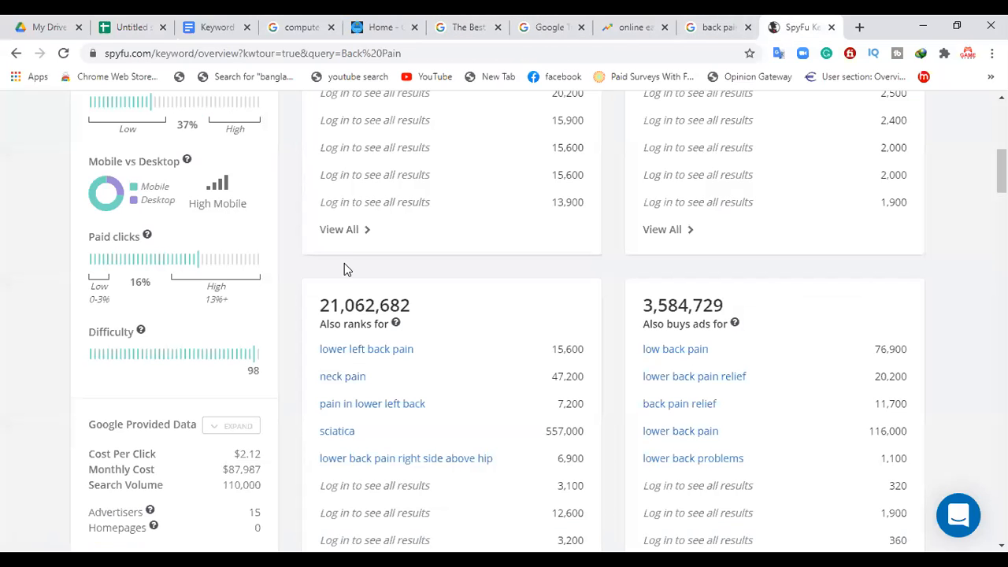
double_click(259, 372)
key(ctrl+c)
click(148, 24)
key(ctrl+v)
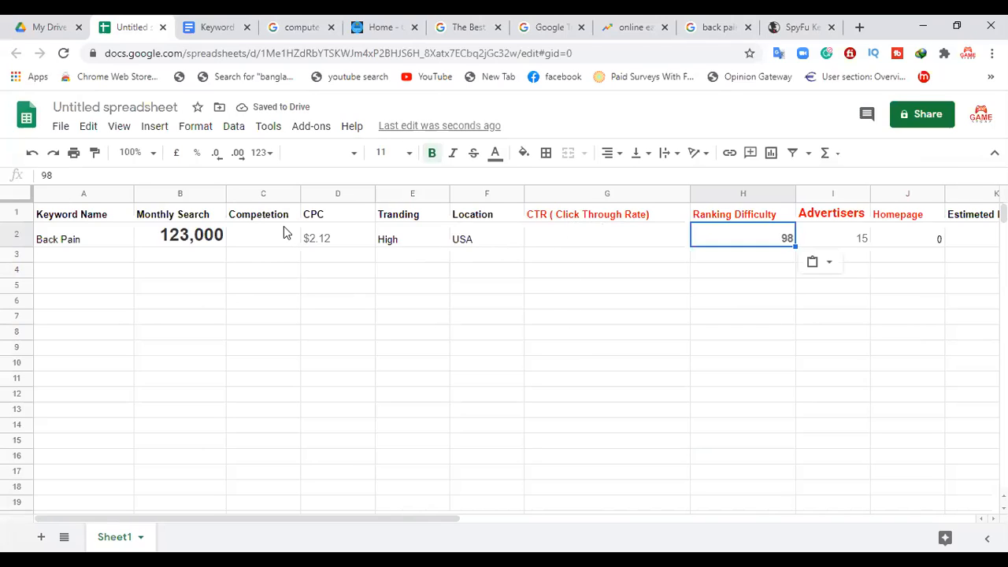
Step: Examine SpyFu's Back Pain overview from the click metrics down to the Top AdWords Buy Recommendations
click(787, 24)
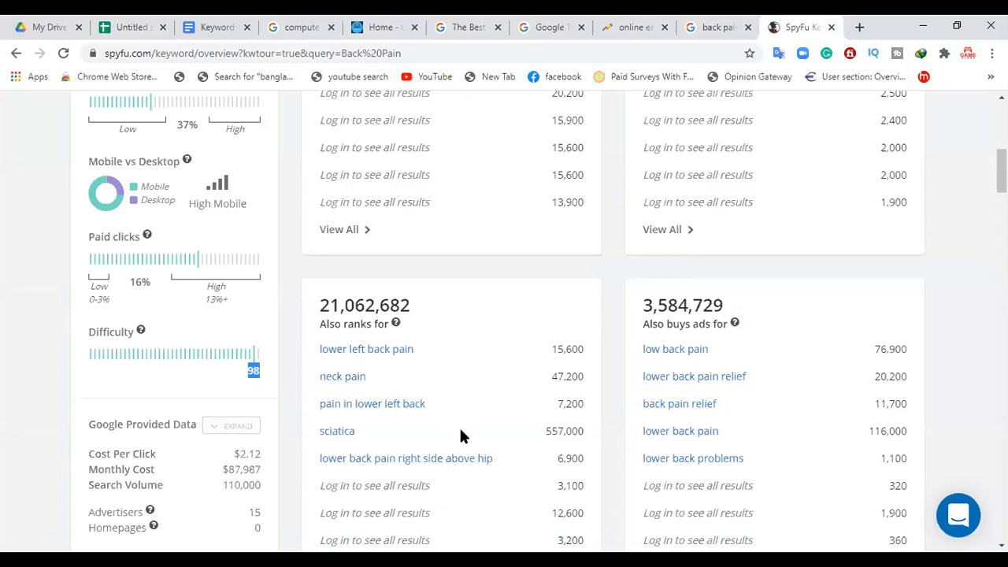
scroll(544, 320, up, 3)
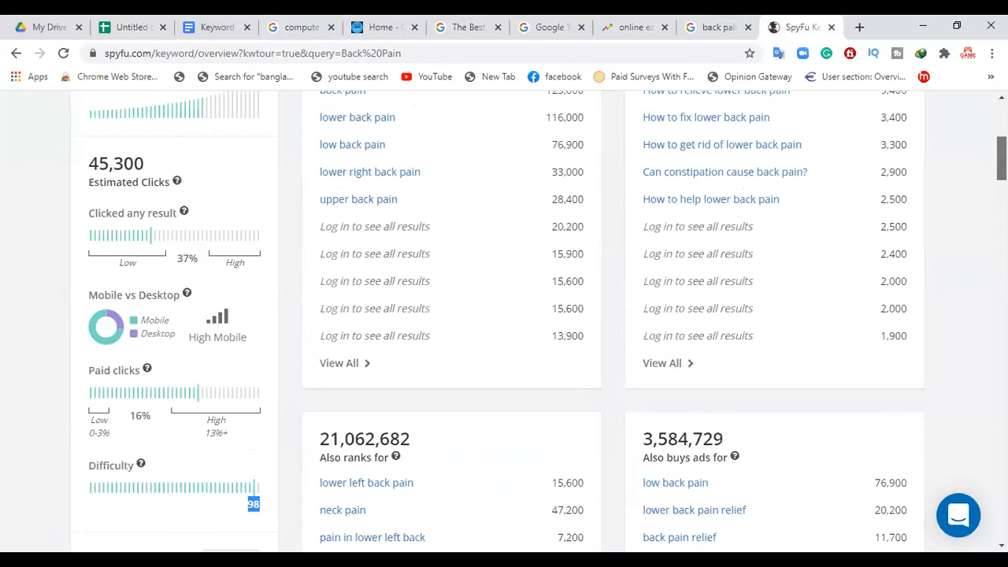
scroll(544, 321, down, 3)
scroll(504, 315, down, 1)
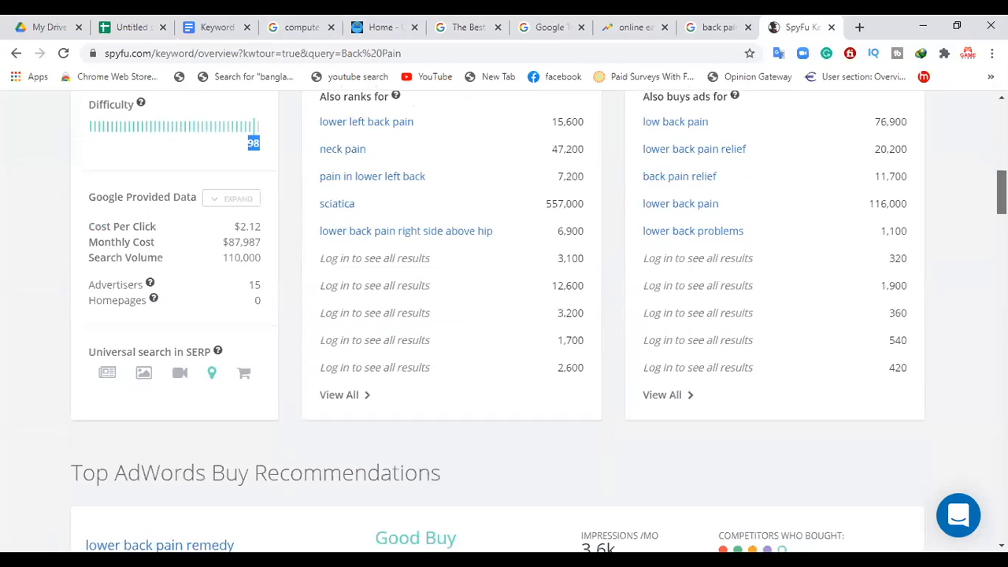
scroll(504, 315, down, 1)
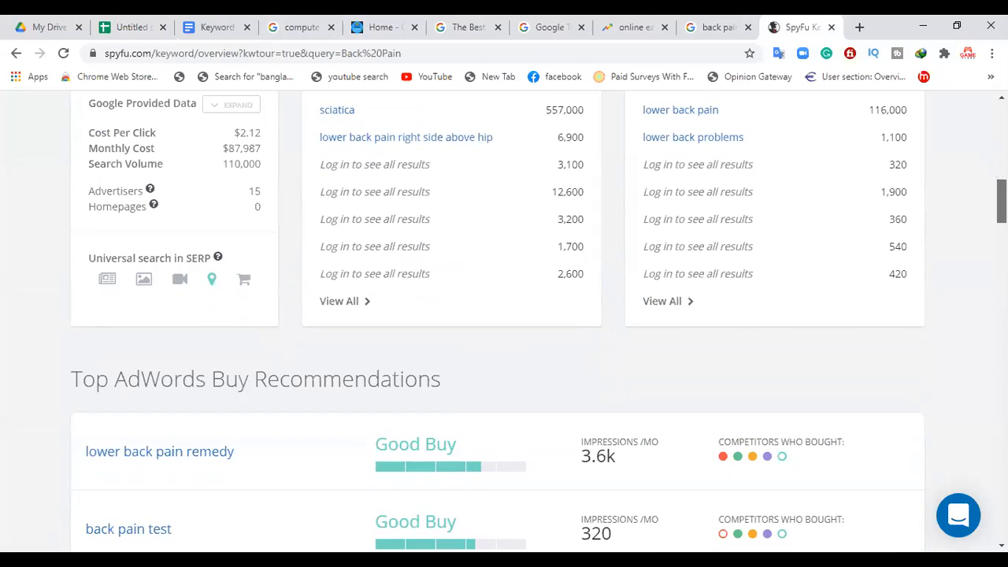
scroll(504, 315, down, 1)
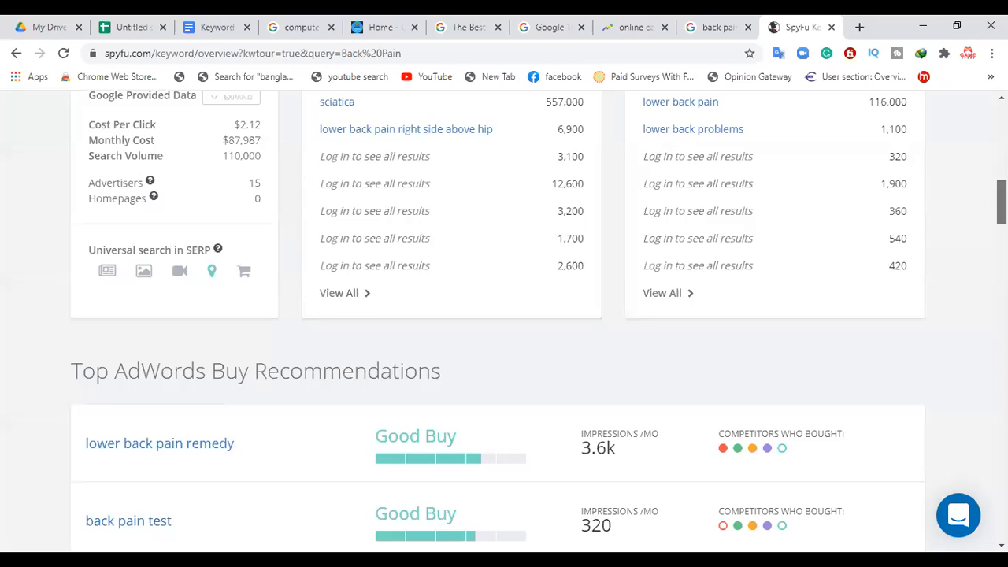
scroll(504, 315, down, 1)
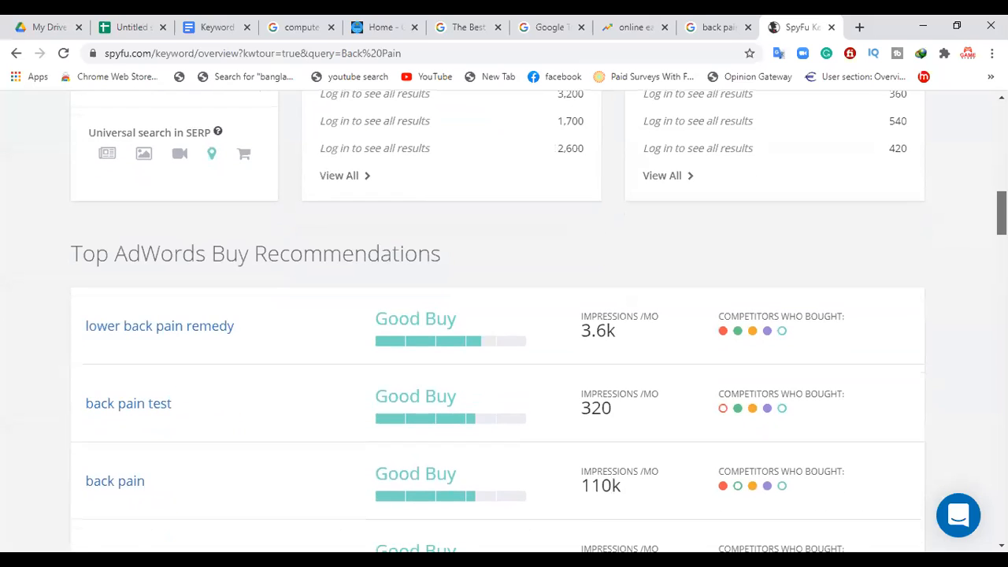
scroll(504, 315, down, 1)
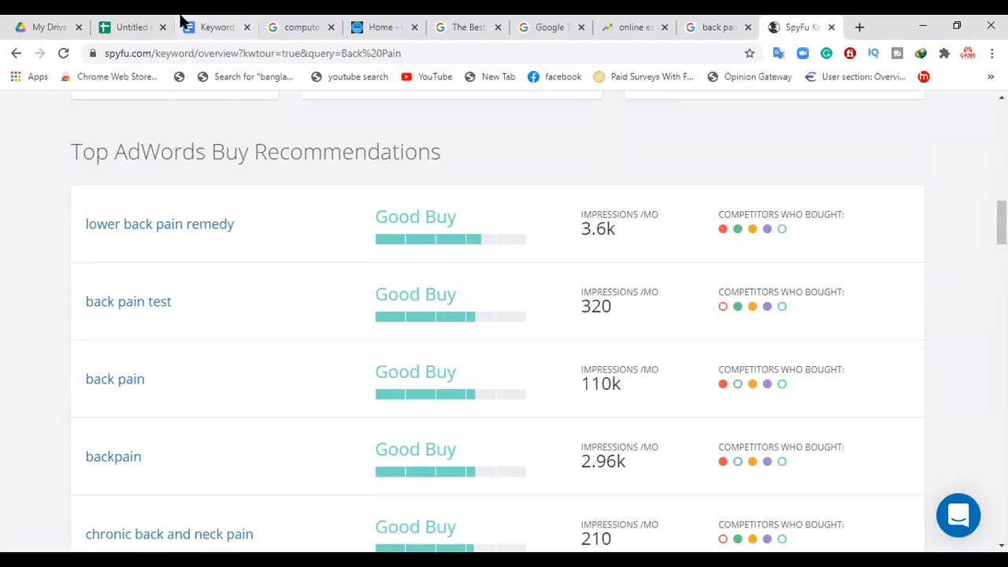
Step: Copy the 110k monthly impressions of back pain from SpyFu's AdWords recommendations into the spreadsheet's Competetion cell for Back Pain
click(140, 24)
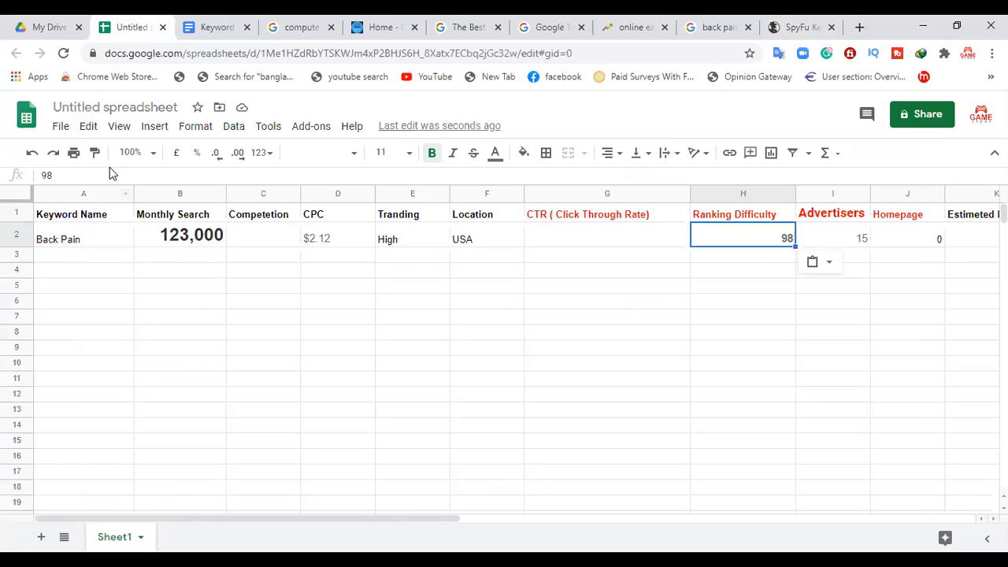
click(782, 25)
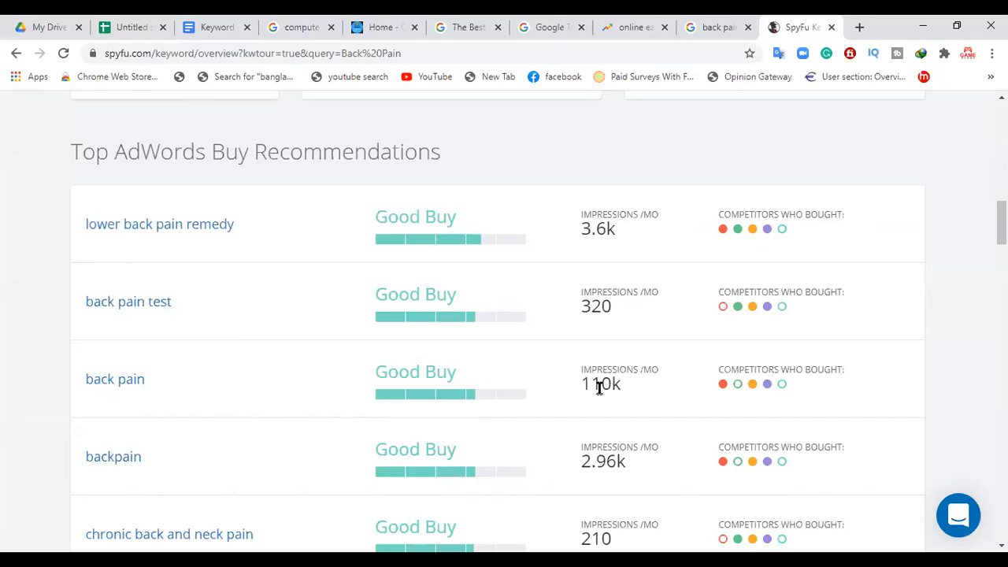
drag(623, 388, 576, 390)
key(ctrl+c)
click(142, 24)
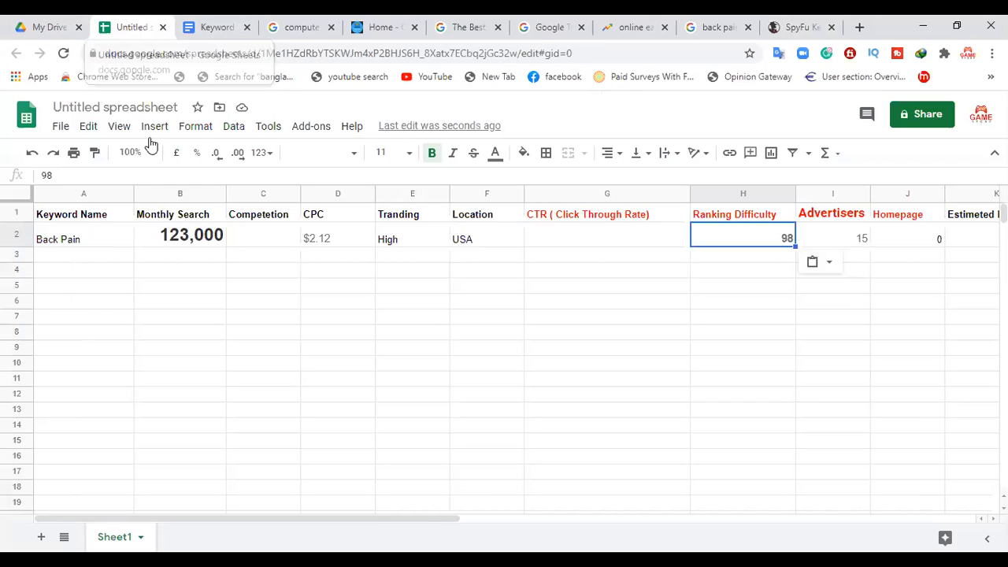
click(281, 236)
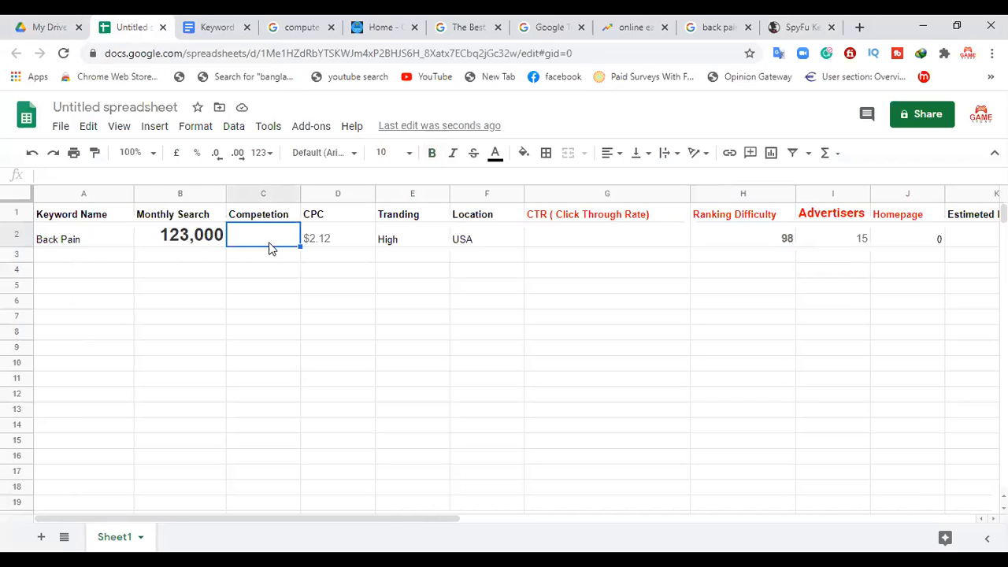
key(ctrl+v)
click(248, 291)
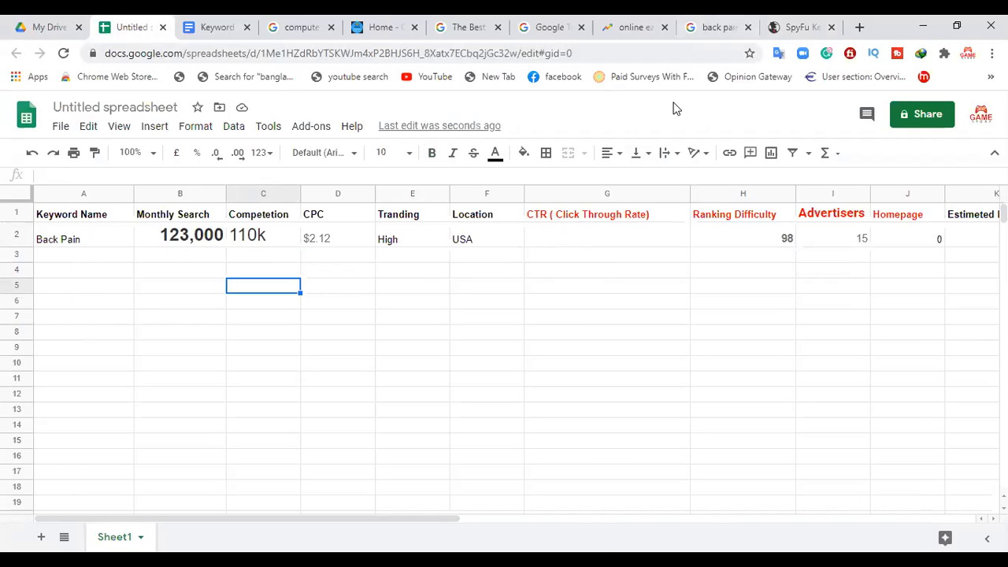
Step: Replace the Ranking Difficulty cell for Back Pain with the 77 from SpyFu's Organic Search Ranking Analysis
click(779, 27)
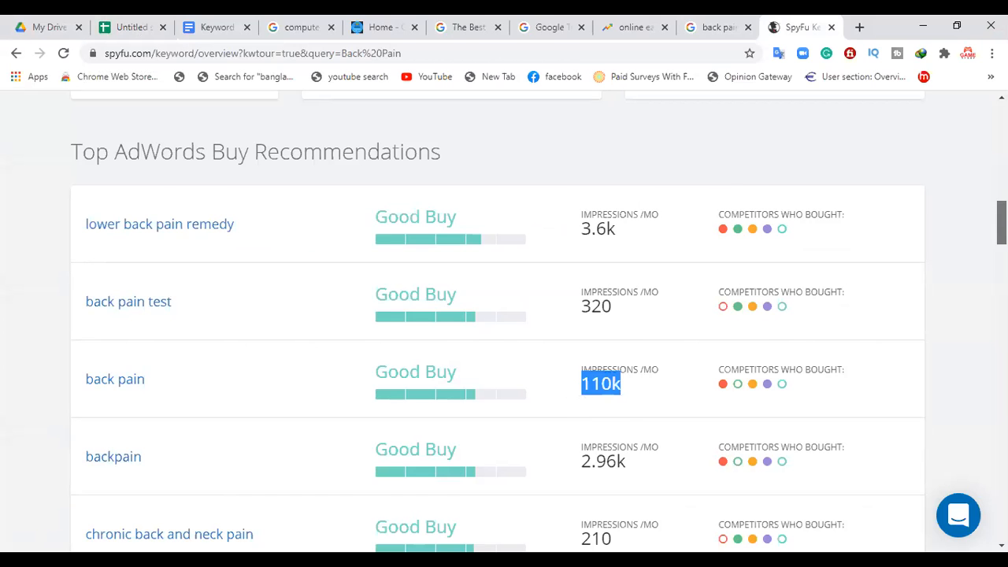
scroll(504, 315, down, 3)
scroll(504, 315, down, 1)
scroll(504, 315, down, 1)
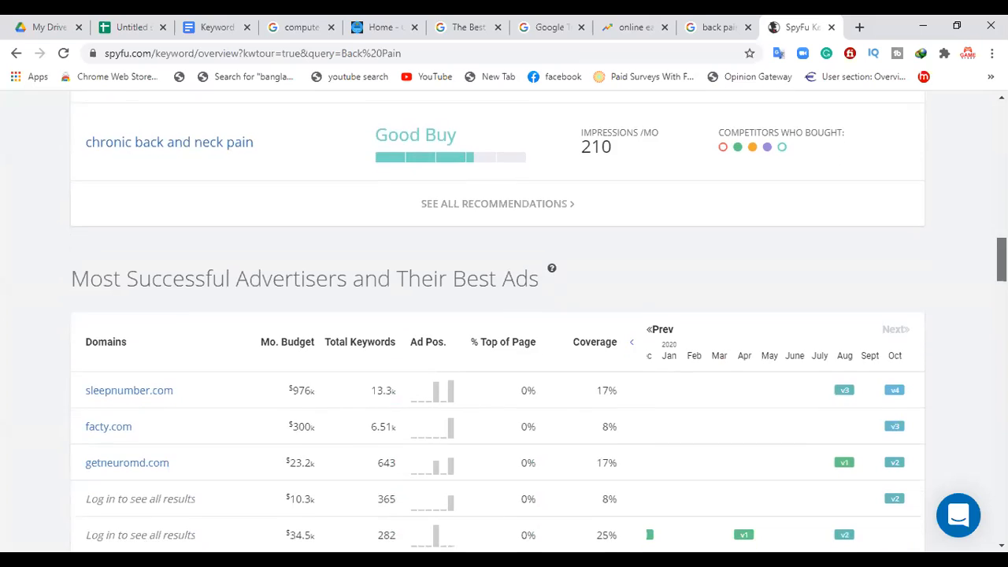
scroll(504, 315, down, 1)
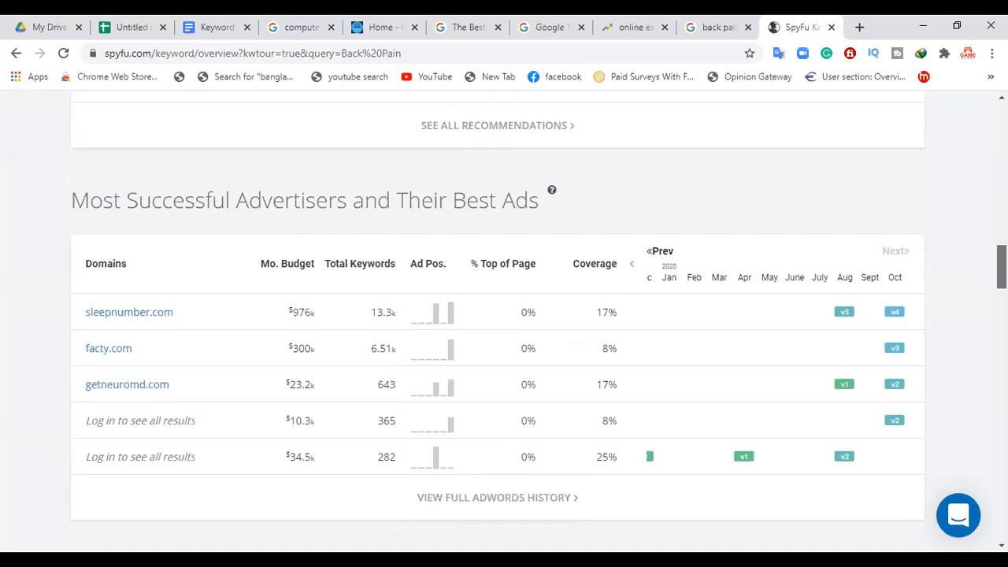
scroll(504, 315, down, 6)
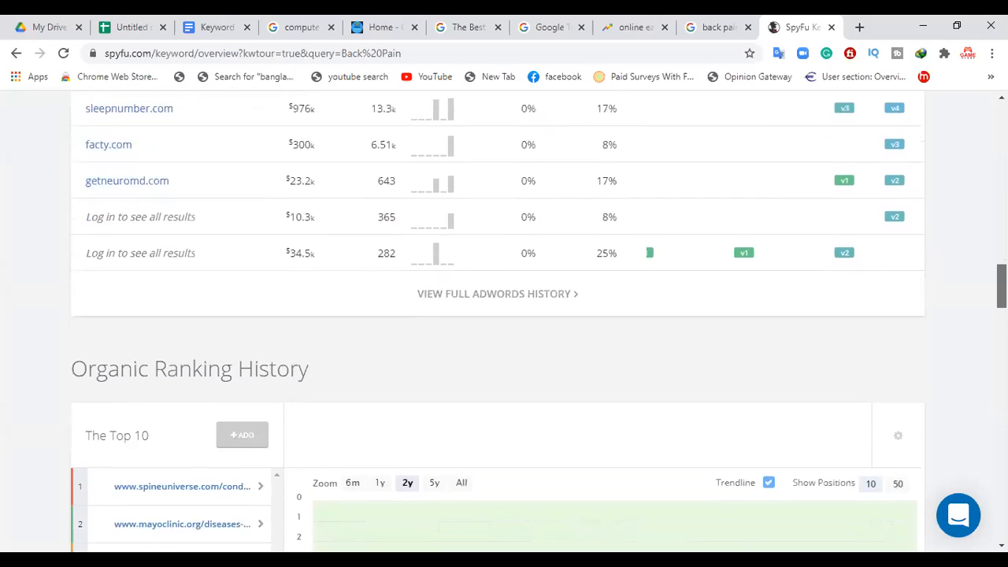
scroll(504, 315, down, 10)
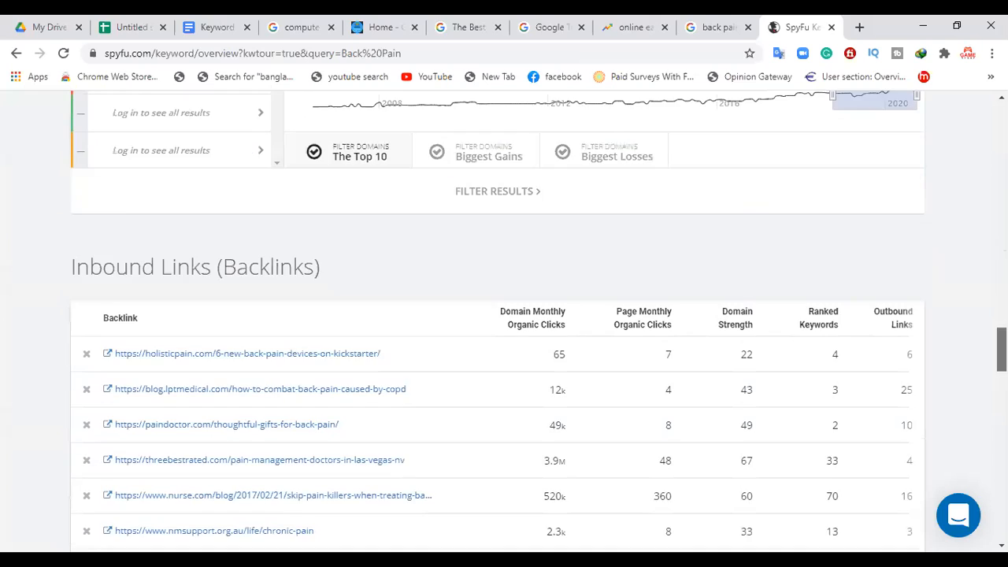
scroll(625, 418, down, 4)
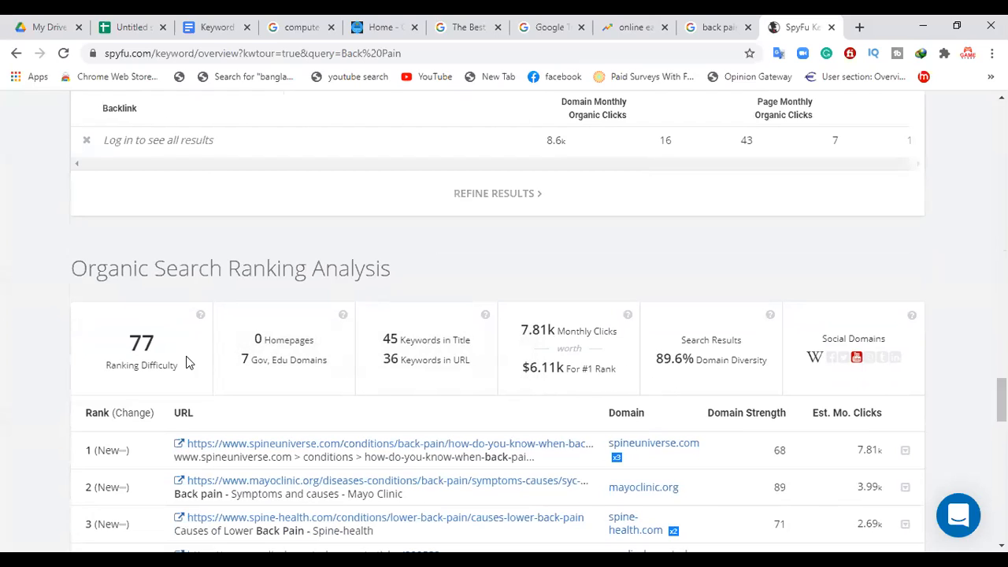
drag(161, 345, 133, 343)
key(ctrl+c)
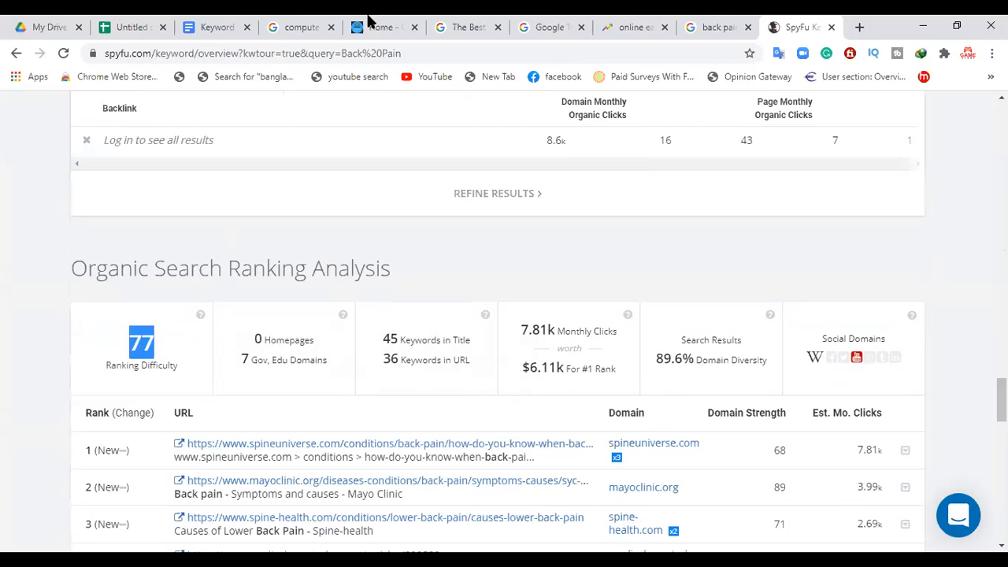
click(142, 26)
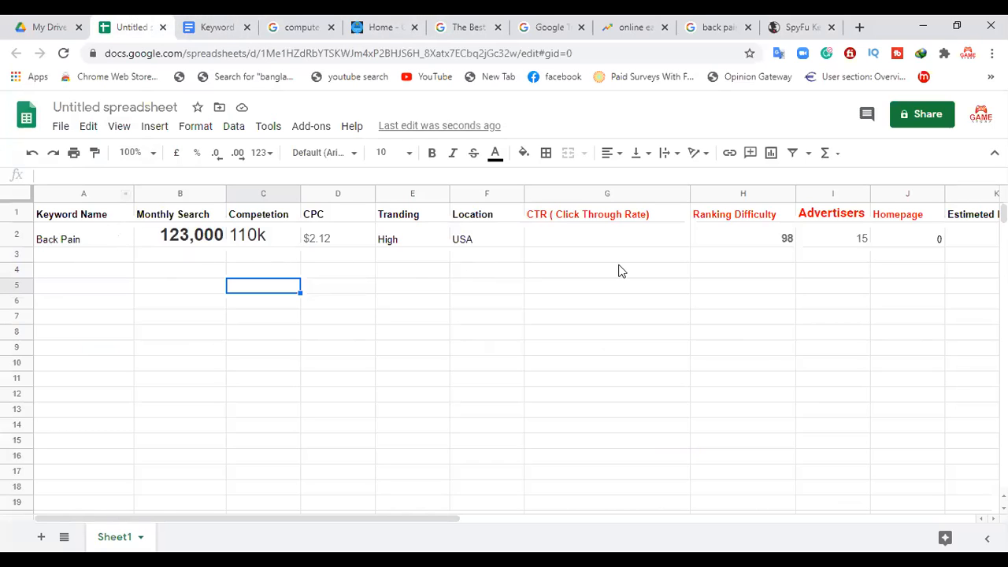
click(783, 242)
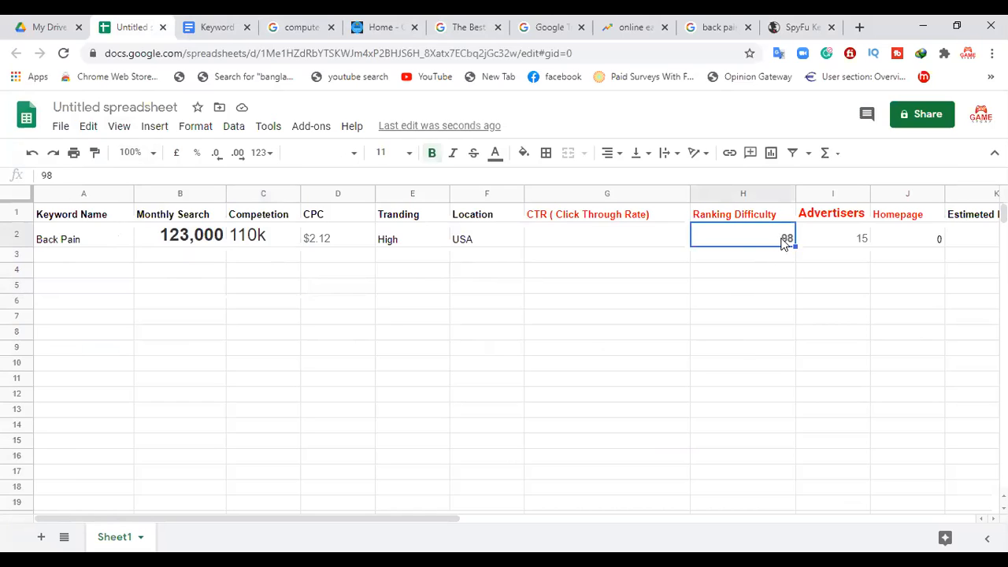
key(ctrl+v)
drag(655, 310, 657, 318)
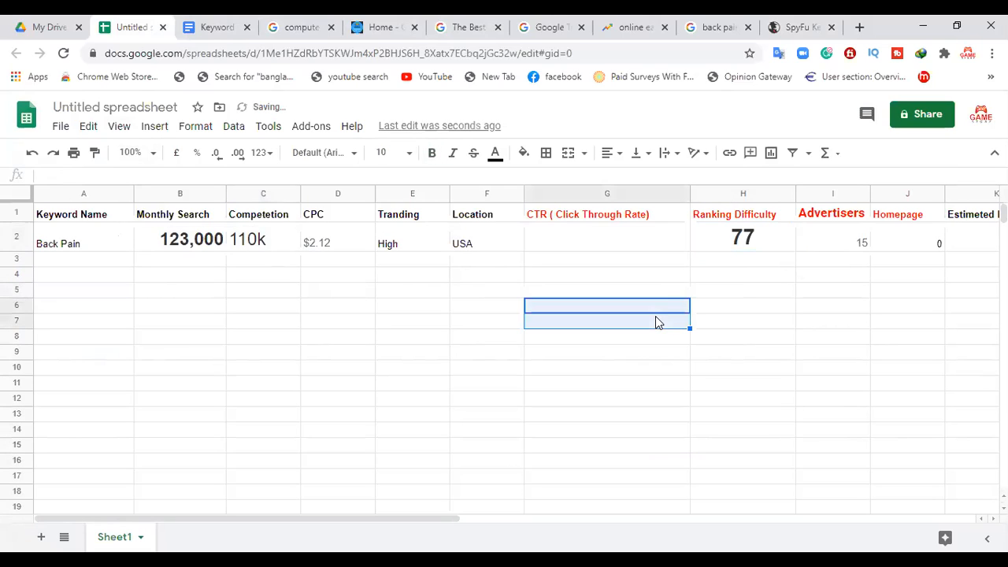
Step: Replace the Monthly Search value for Back Pain with the 7.81k monthly clicks from SpyFu's Organic Search Ranking Analysis
click(802, 24)
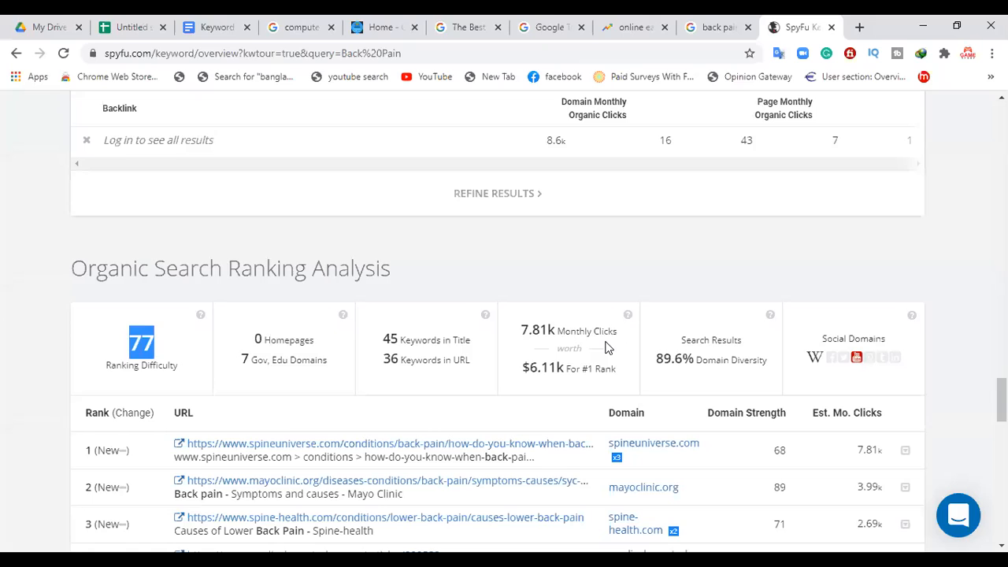
click(126, 26)
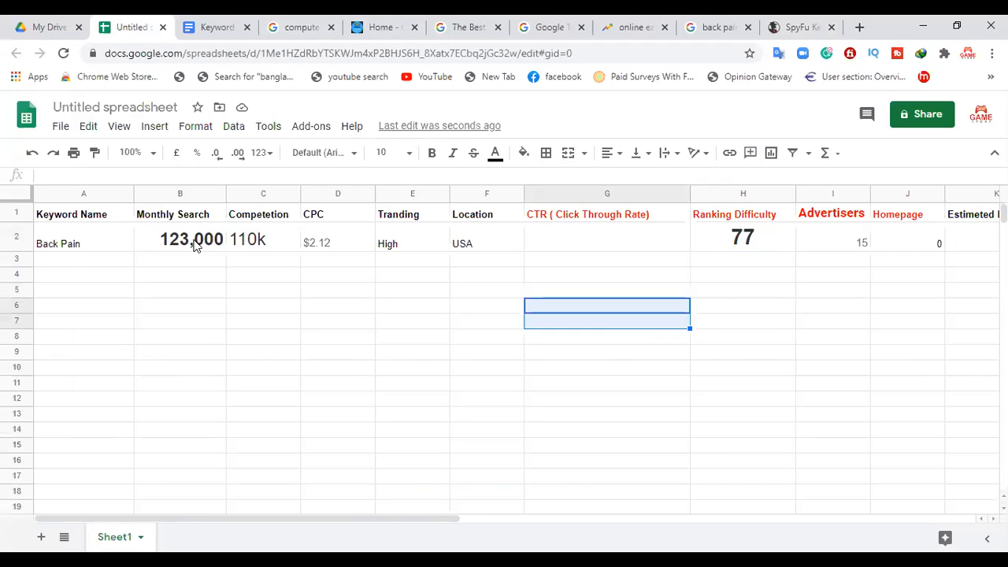
click(780, 24)
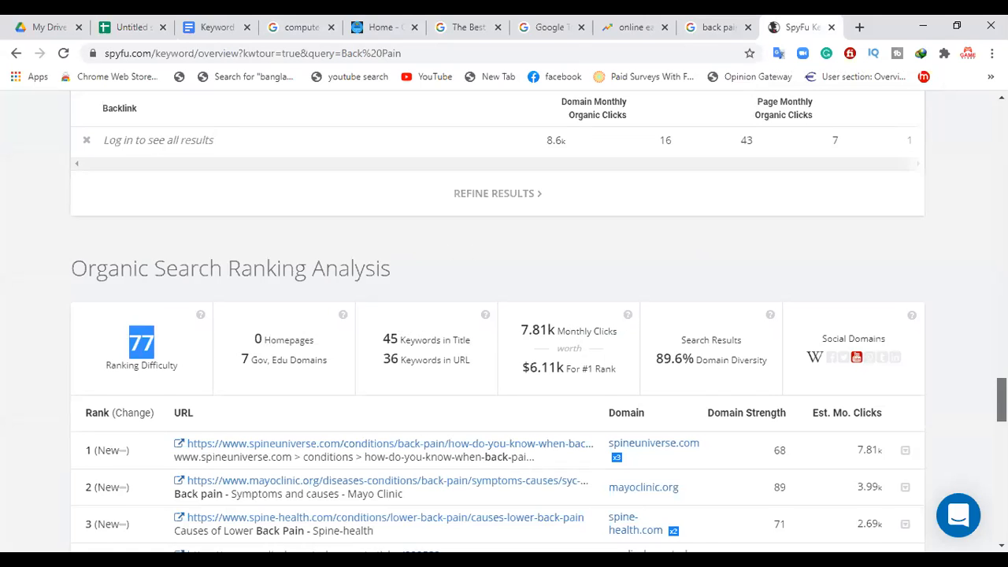
scroll(504, 315, up, 5)
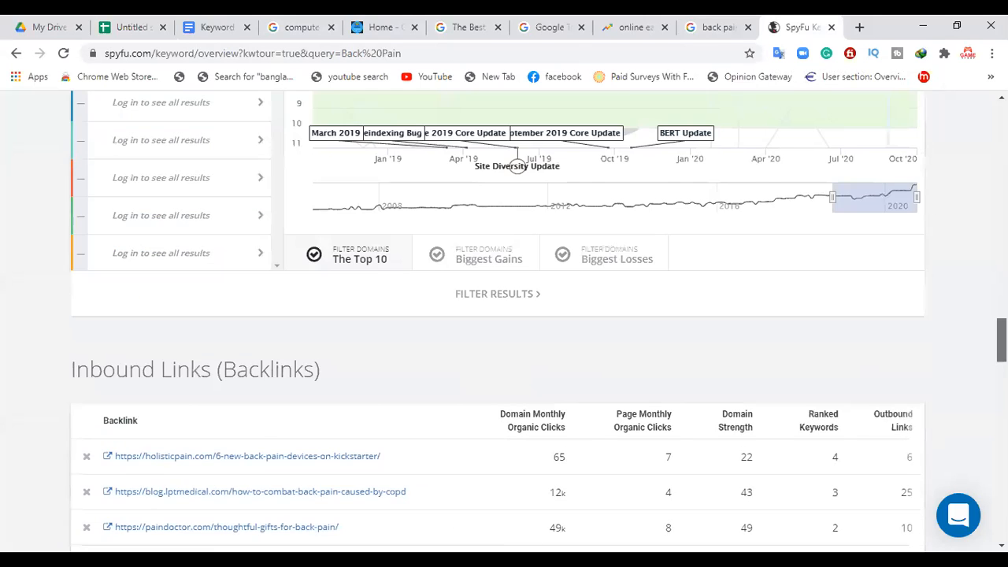
scroll(776, 192, up, 15)
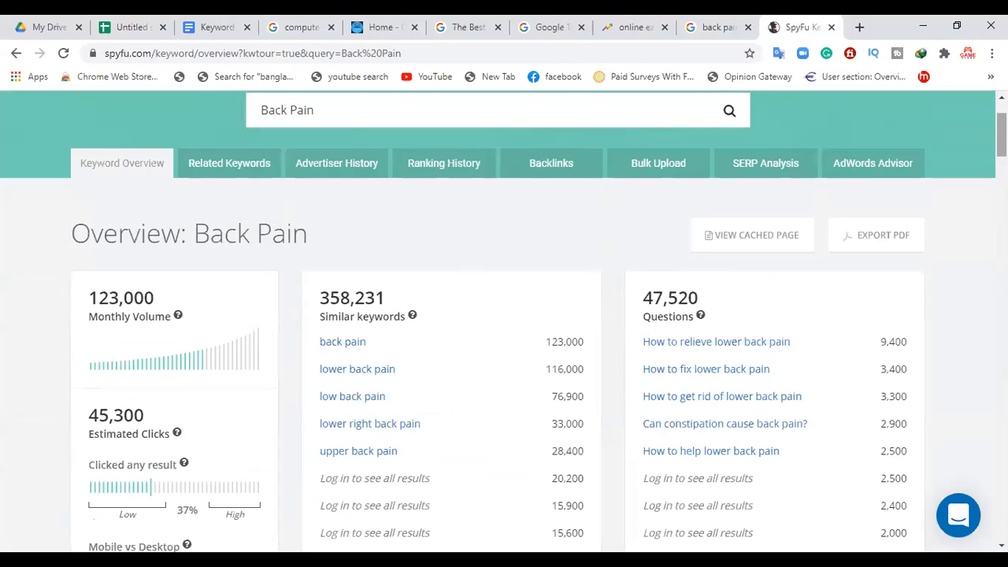
scroll(504, 315, down, 5)
scroll(591, 317, down, 15)
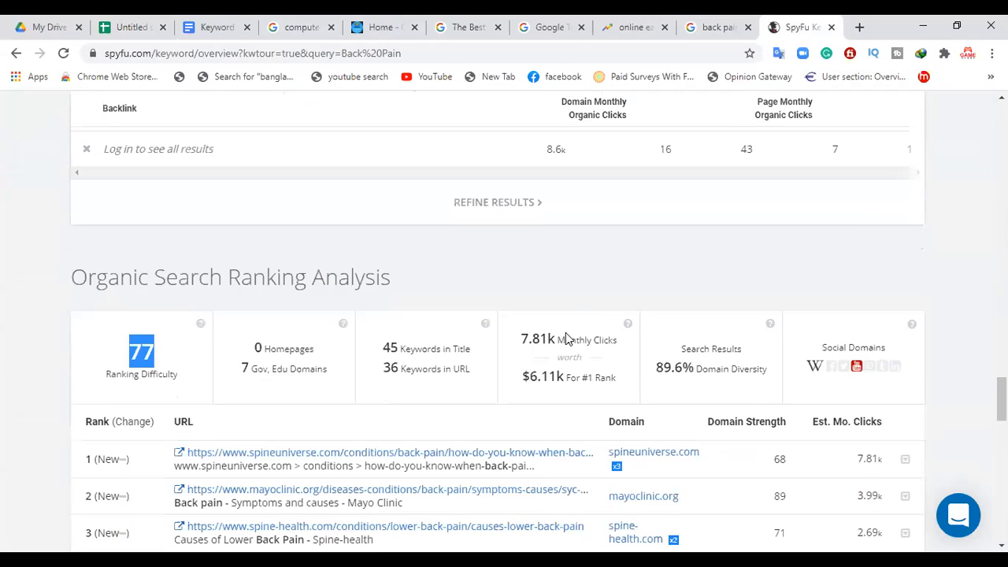
drag(556, 339, 524, 341)
key(ctrl+c)
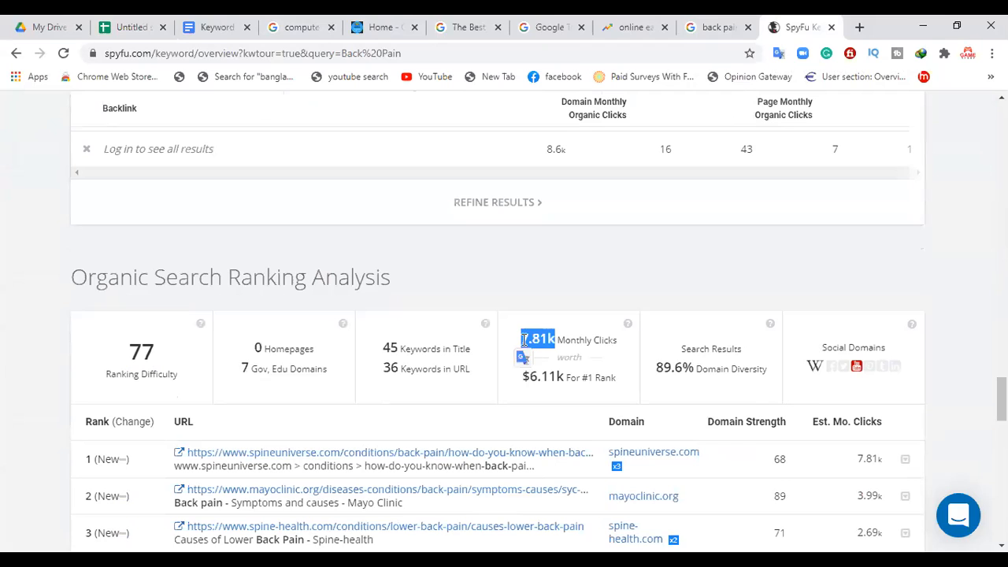
click(128, 27)
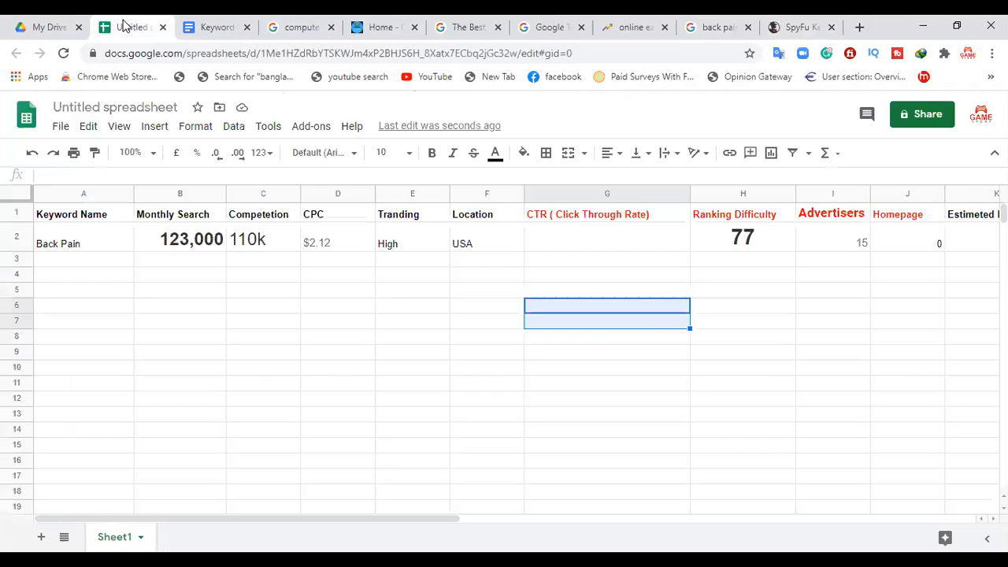
click(175, 244)
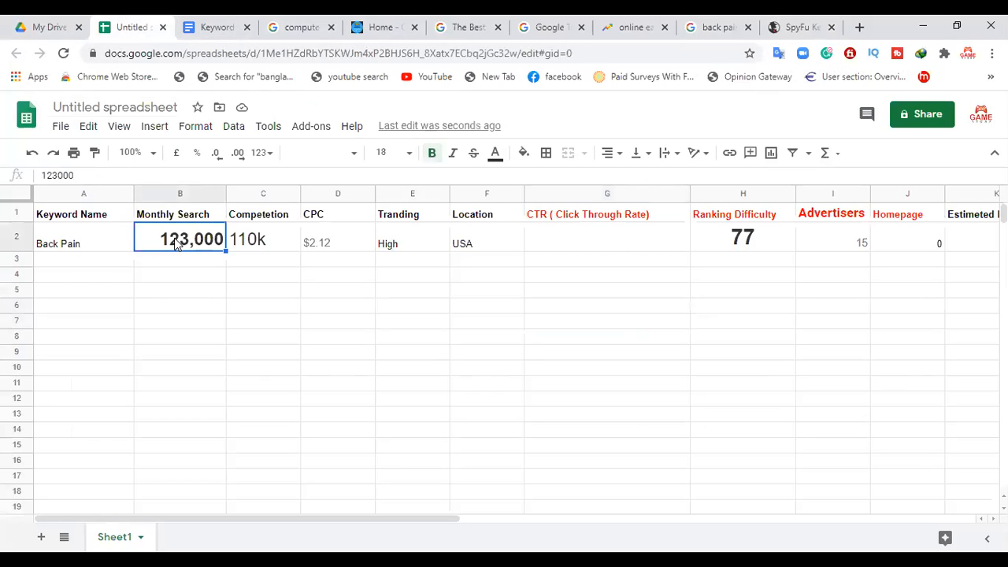
key(Delete)
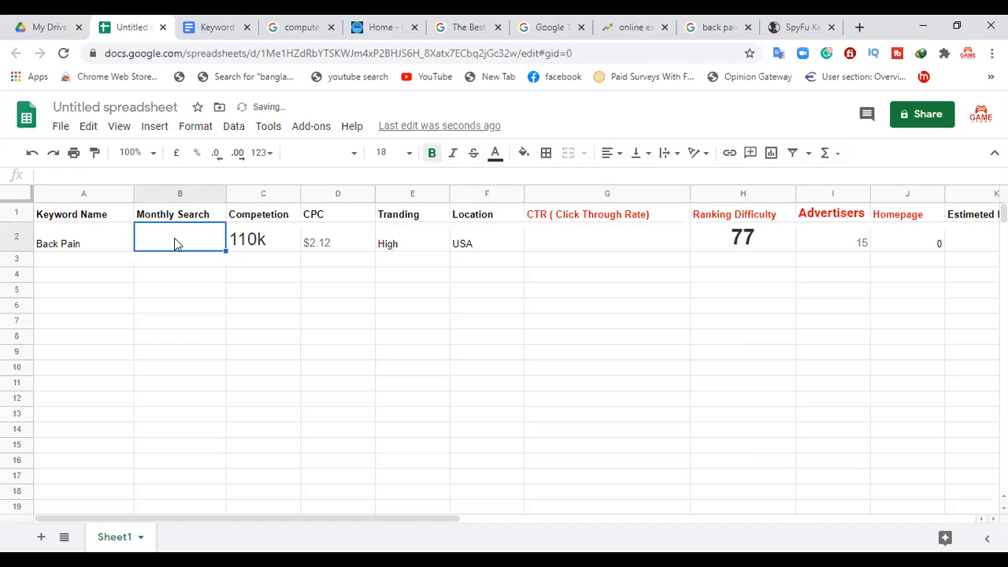
key(ctrl+v)
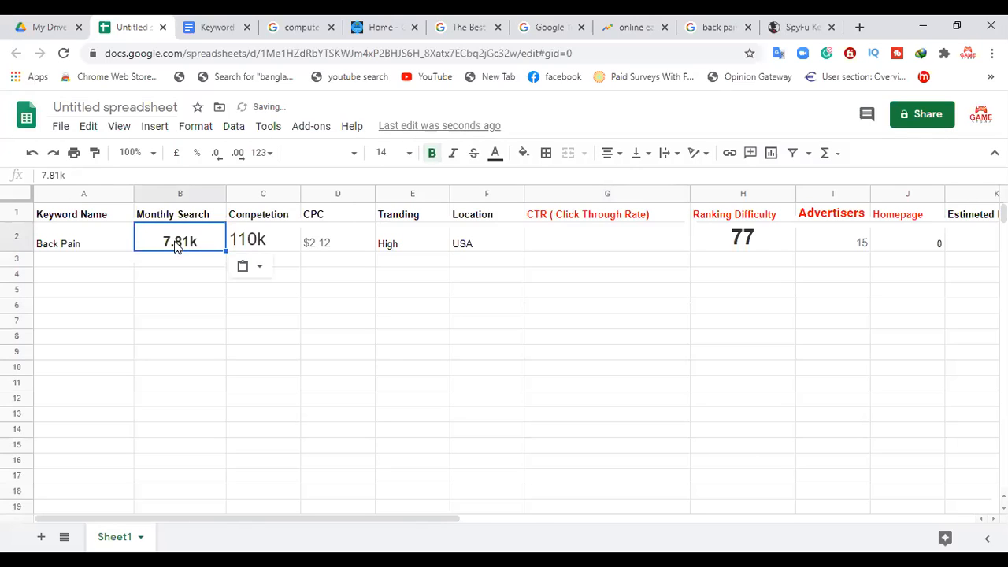
click(178, 266)
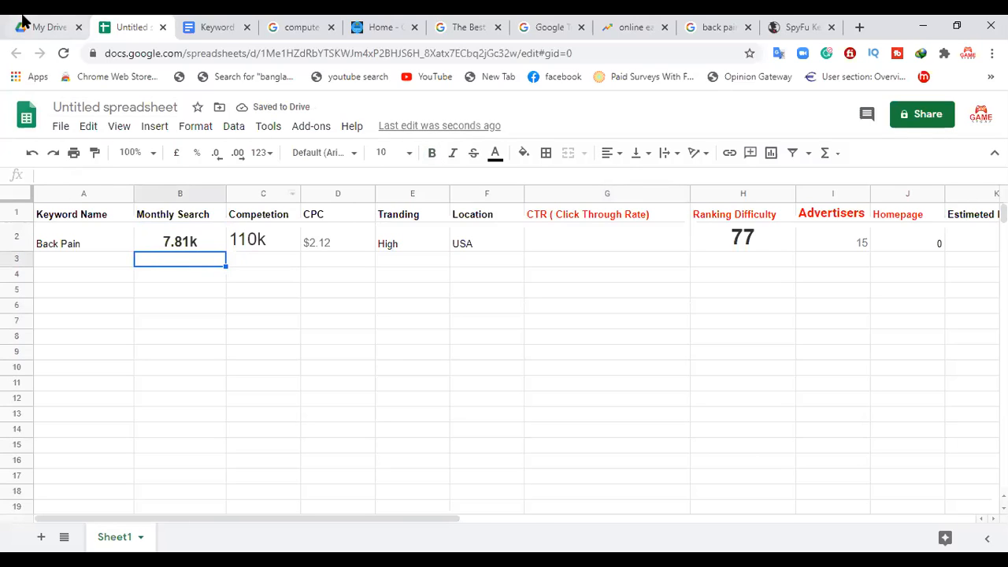
Step: Examine SpyFu's organic rankings, Current Ads and Inbound Links for Back Pain, and compare them with the keyword spreadsheet's columns
click(794, 23)
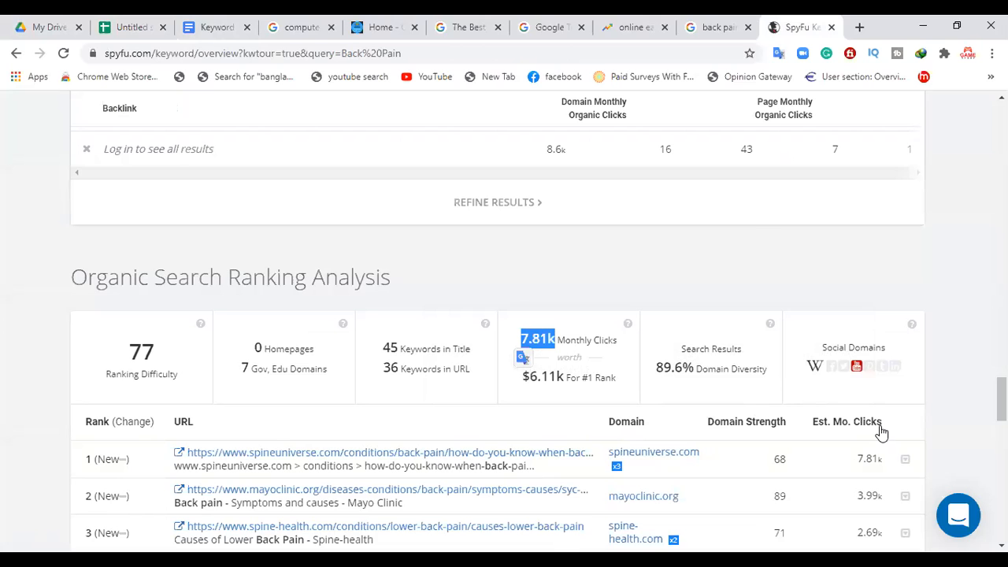
scroll(979, 414, down, 4)
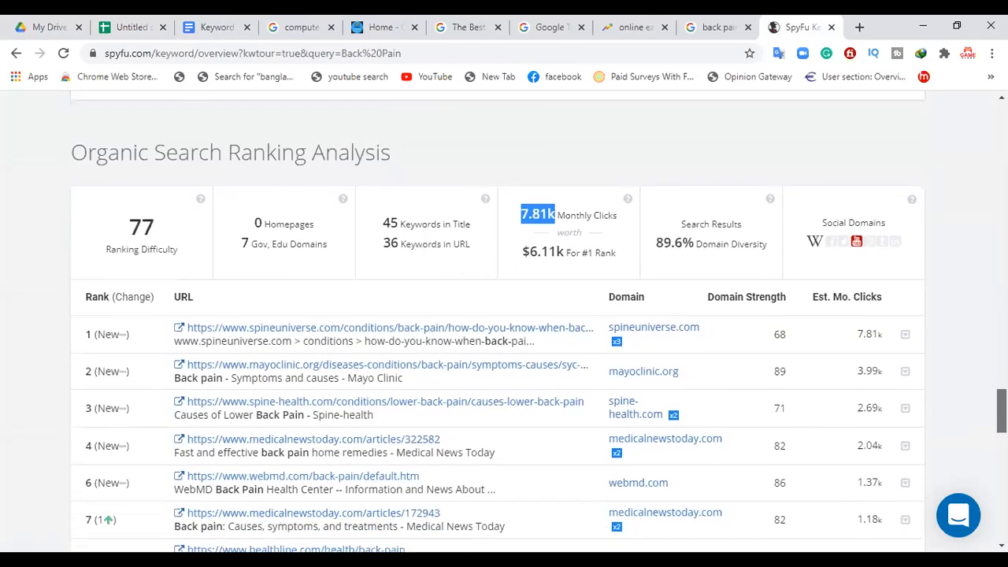
scroll(498, 315, down, 5)
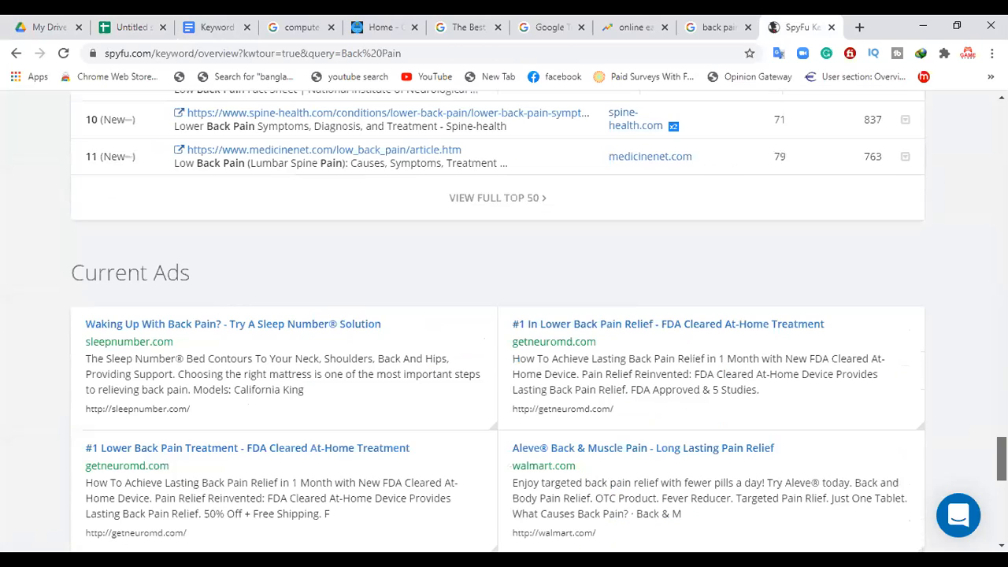
scroll(497, 315, down, 10)
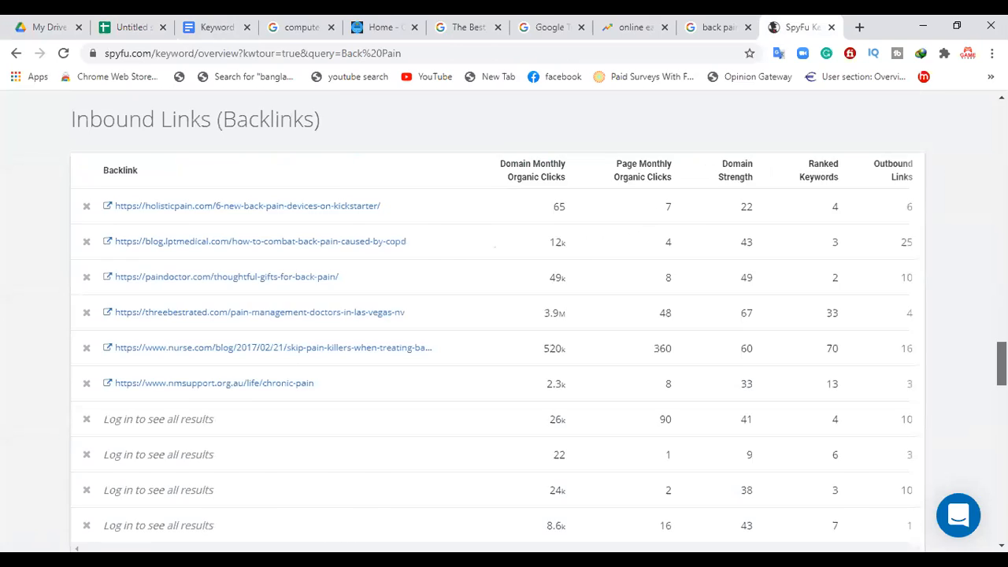
scroll(498, 315, up, 3)
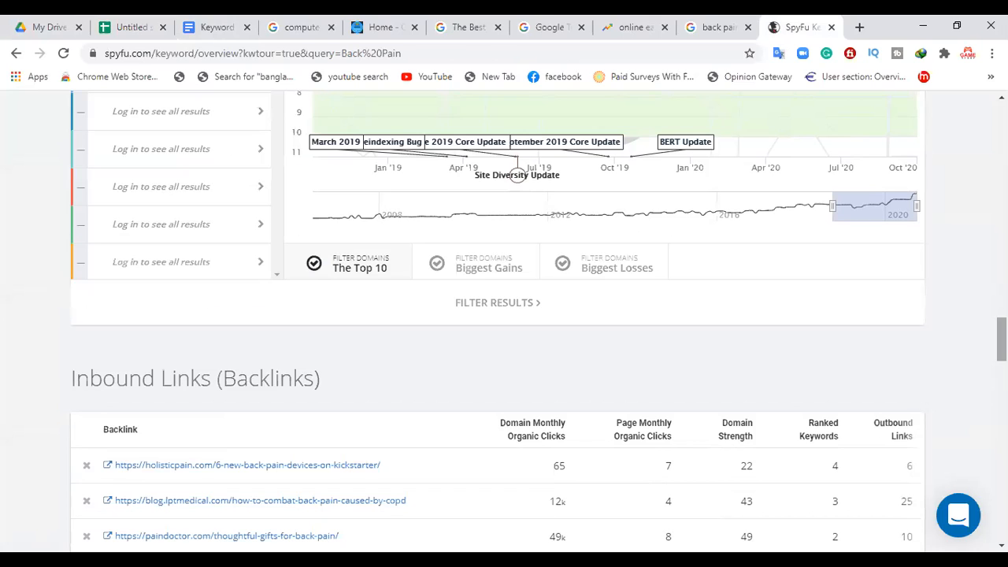
click(128, 25)
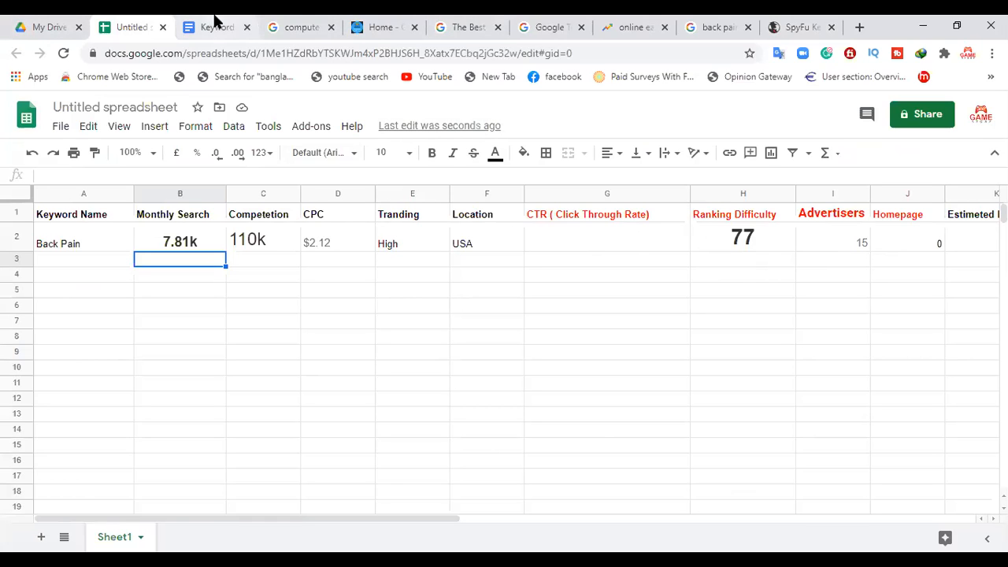
Step: Return to SpyFu and examine the Back Pain sections from the organic ranking data back up to Top AdWords Buy Recommendations
click(780, 24)
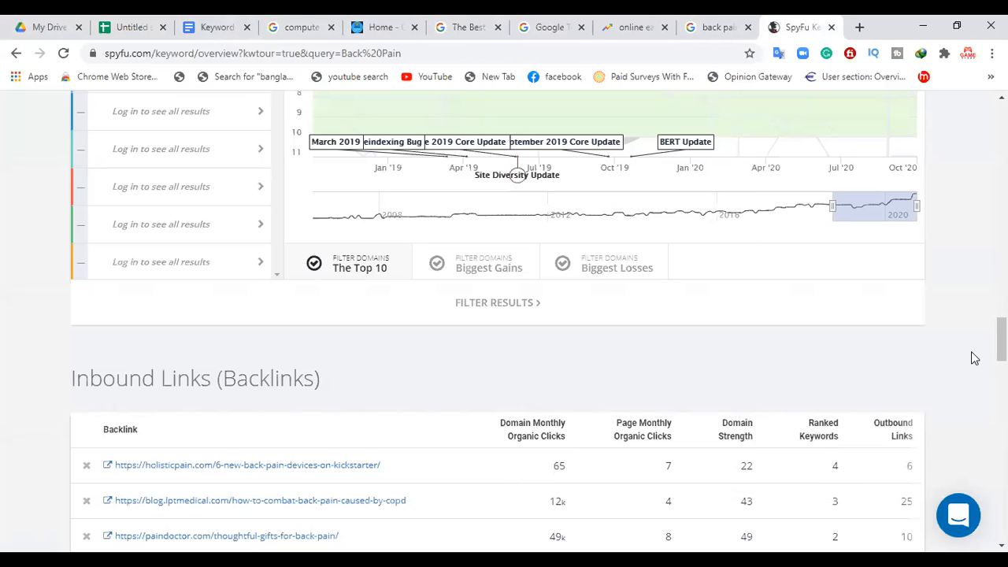
scroll(504, 315, up, 3)
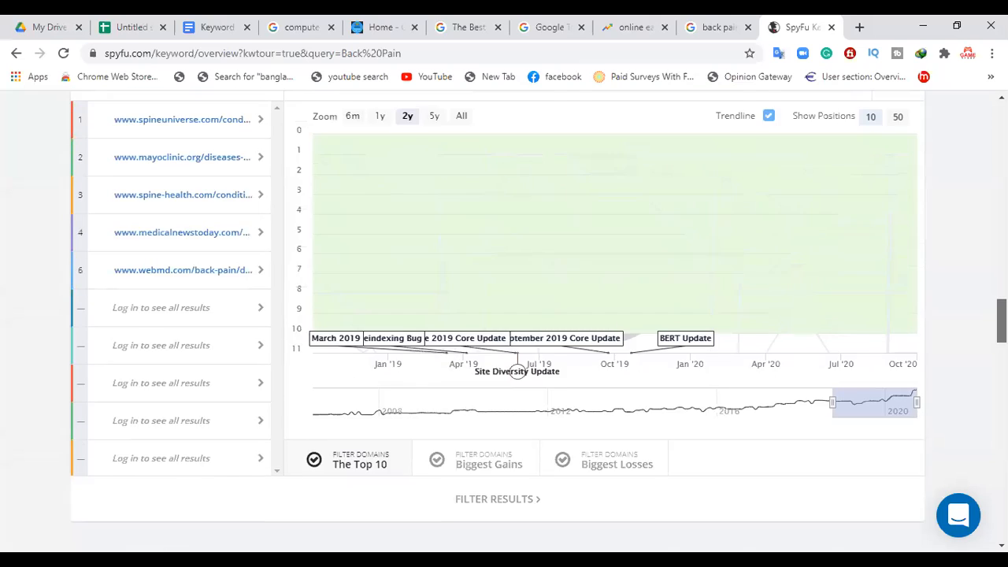
scroll(504, 315, down, 3)
scroll(504, 315, down, 8)
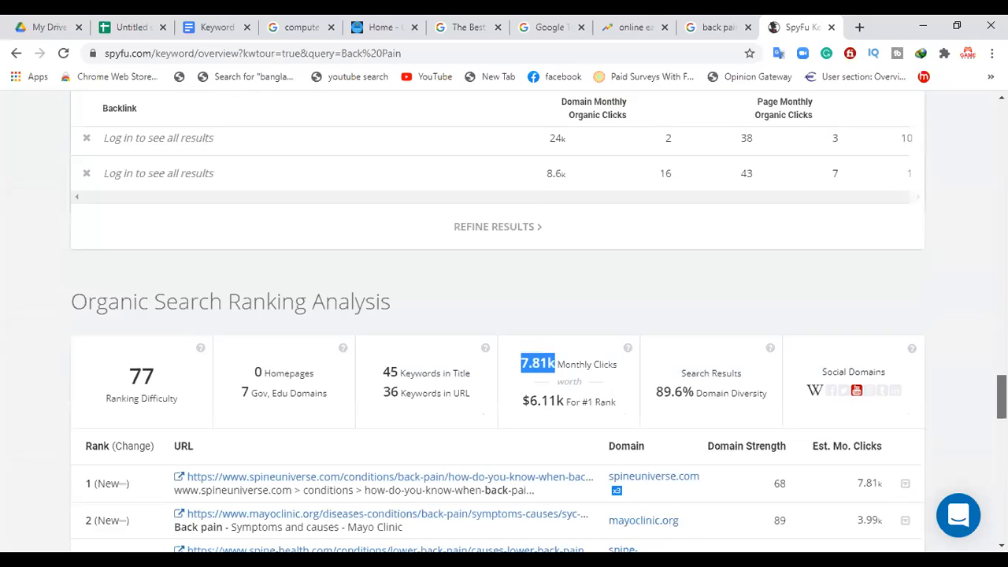
scroll(504, 315, up, 5)
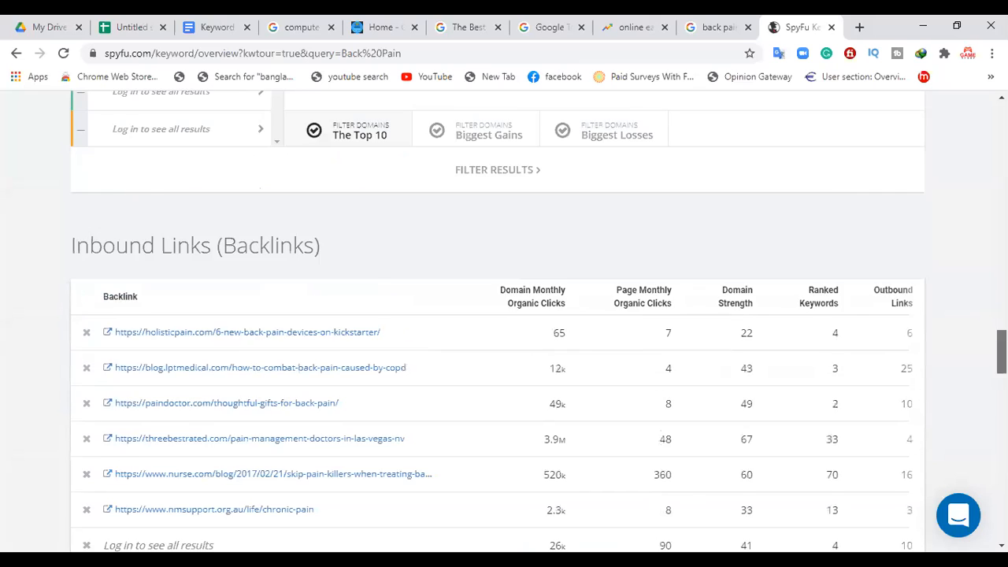
scroll(504, 315, up, 4)
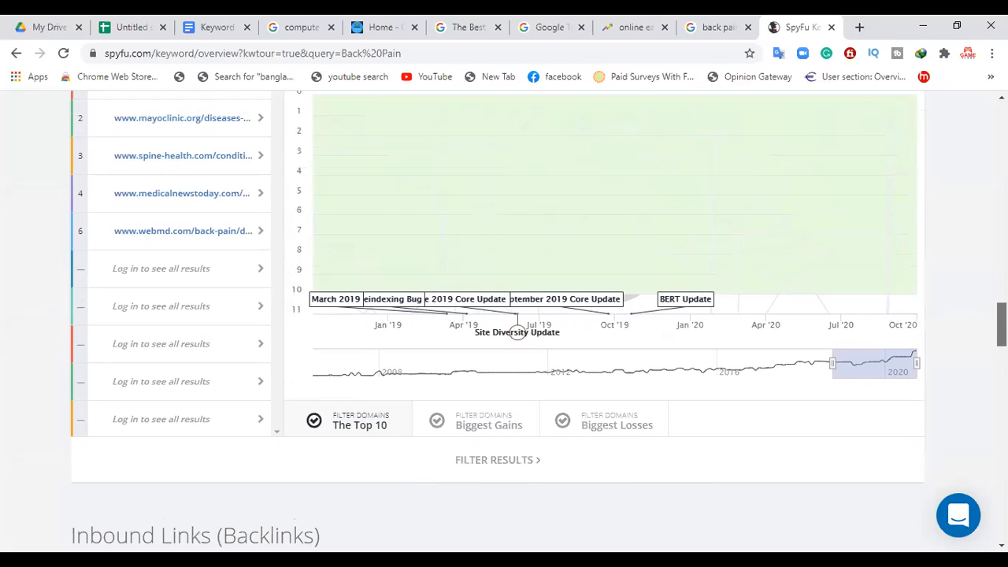
scroll(504, 315, up, 3)
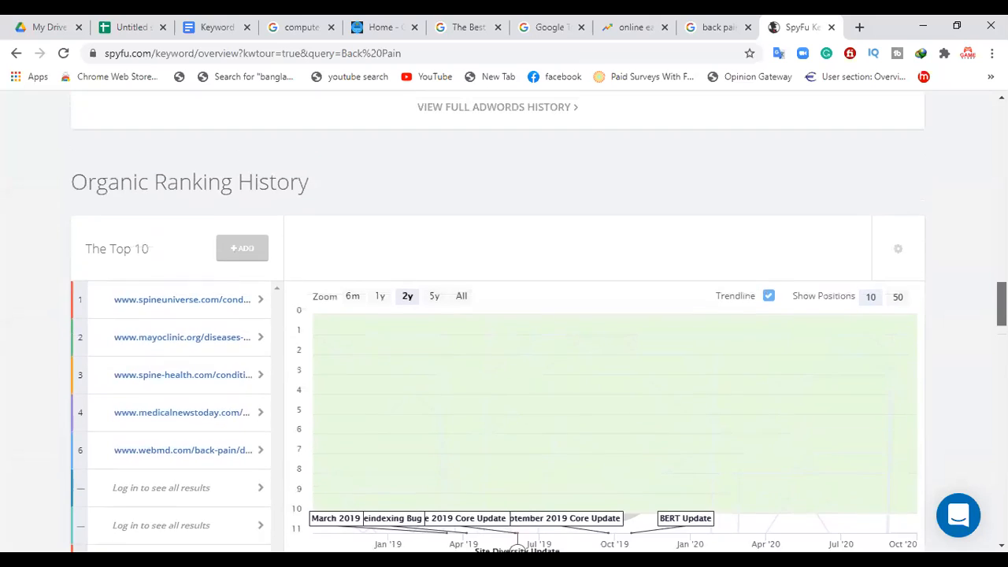
scroll(504, 315, up, 4)
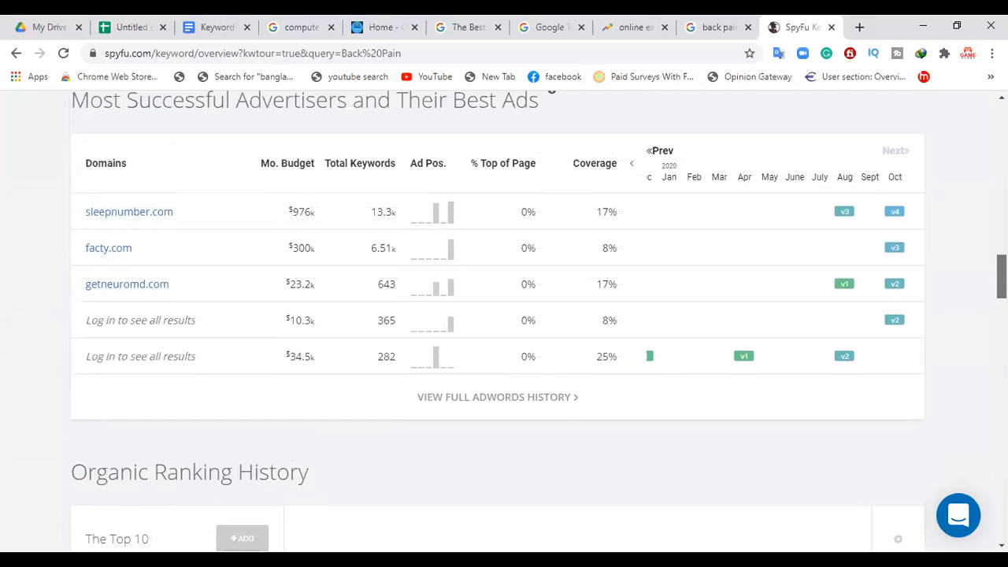
scroll(504, 315, up, 3)
scroll(504, 315, up, 5)
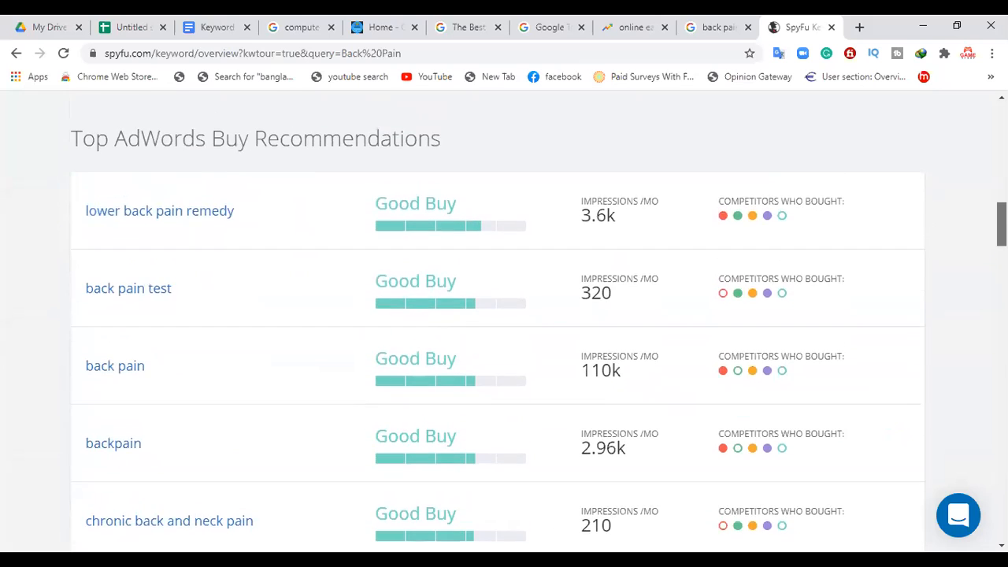
Step: Review the Google Provided Data, difficulty, click metrics and monthly volume in SpyFu's Back Pain overview
scroll(504, 315, up, 4)
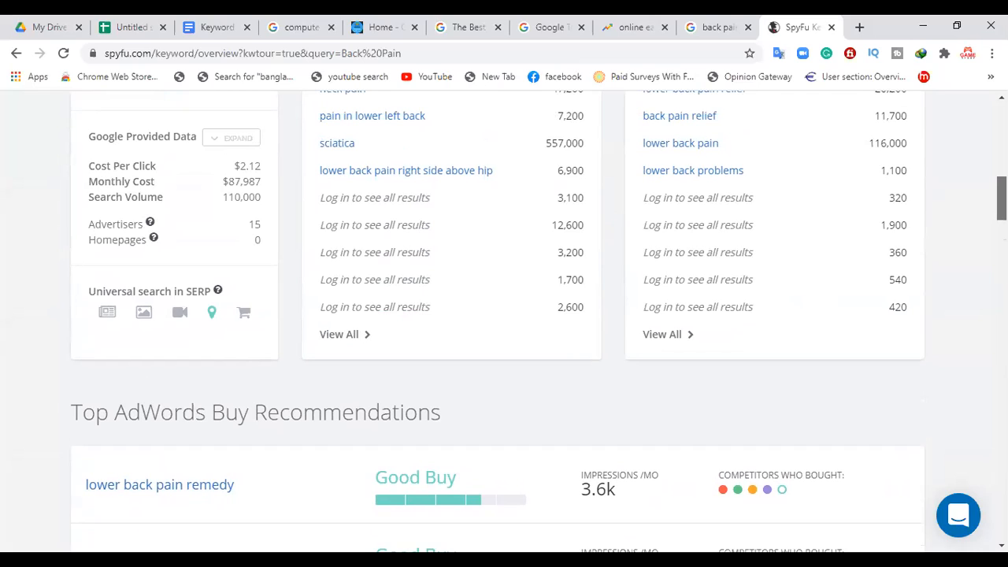
scroll(504, 315, up, 2)
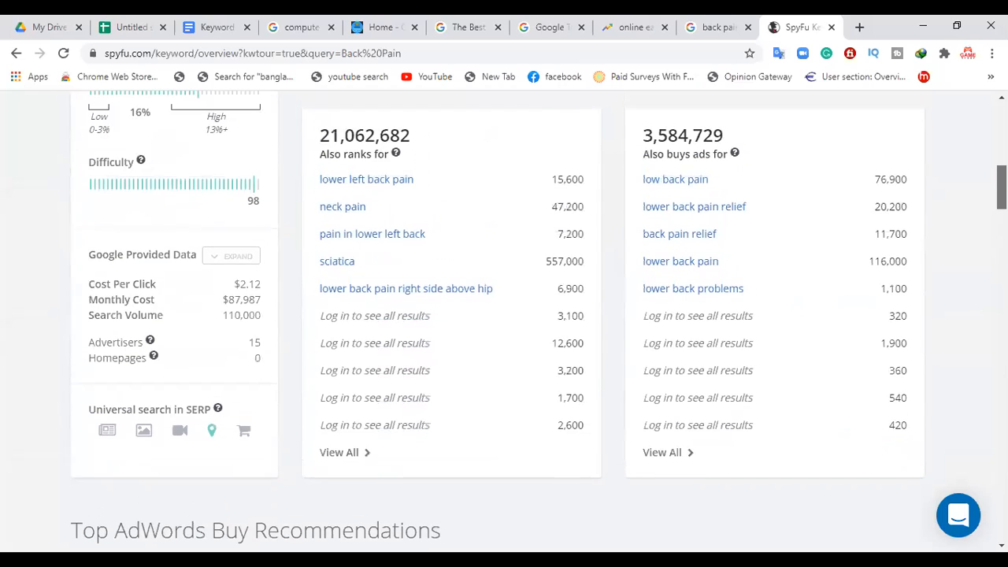
scroll(504, 315, up, 1)
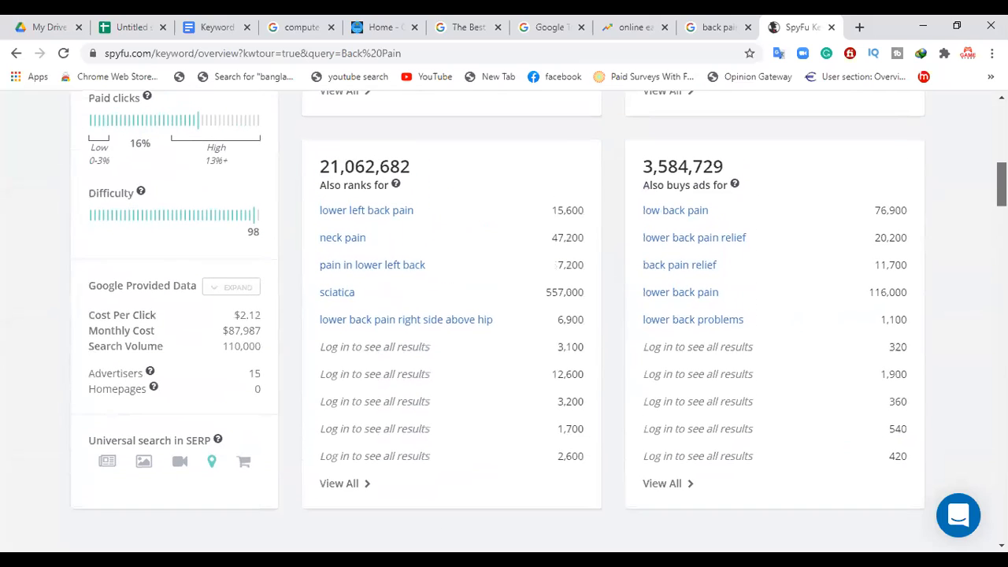
scroll(504, 315, up, 1)
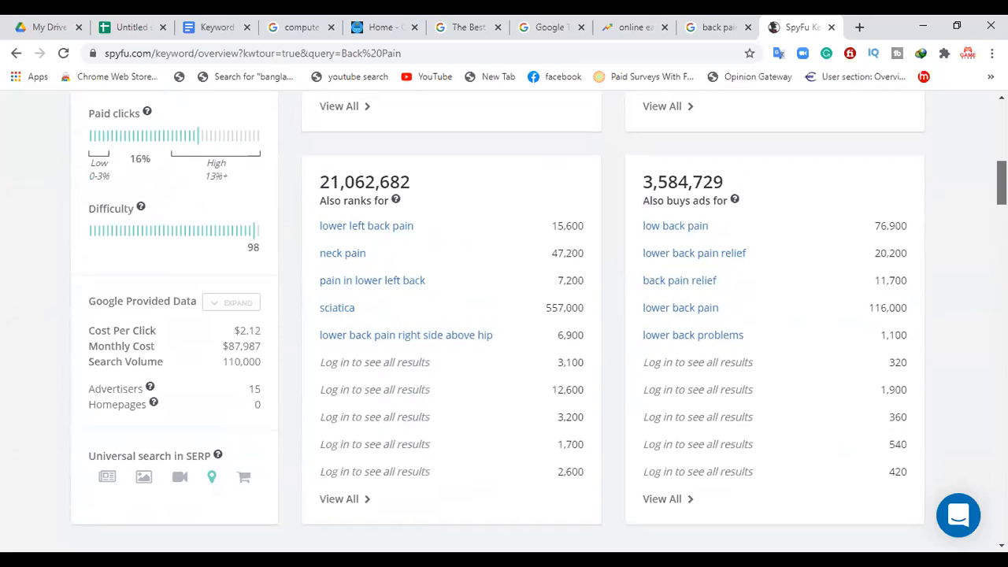
scroll(504, 315, up, 1)
scroll(504, 315, up, 2)
scroll(504, 315, up, 2)
scroll(504, 315, up, 3)
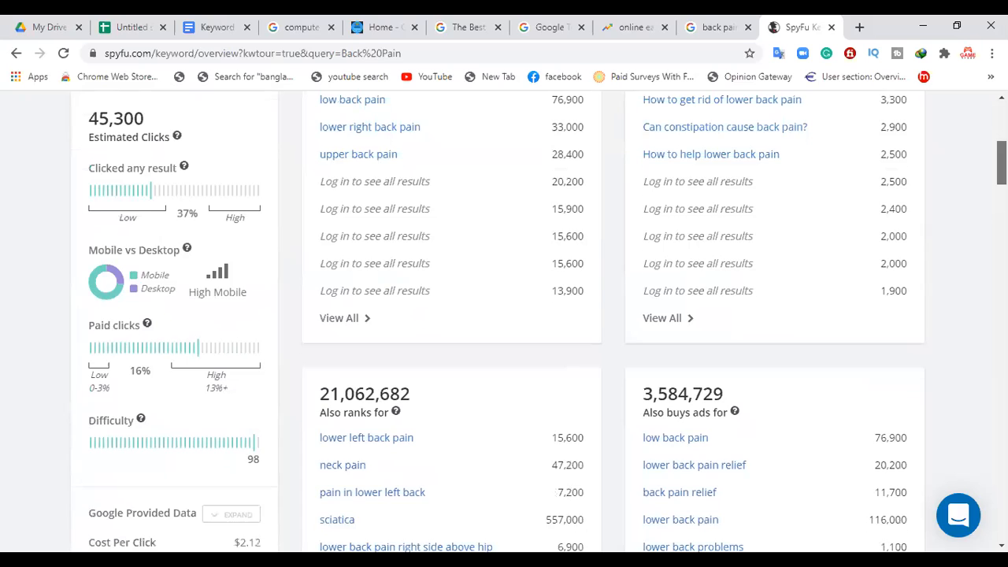
scroll(504, 315, up, 4)
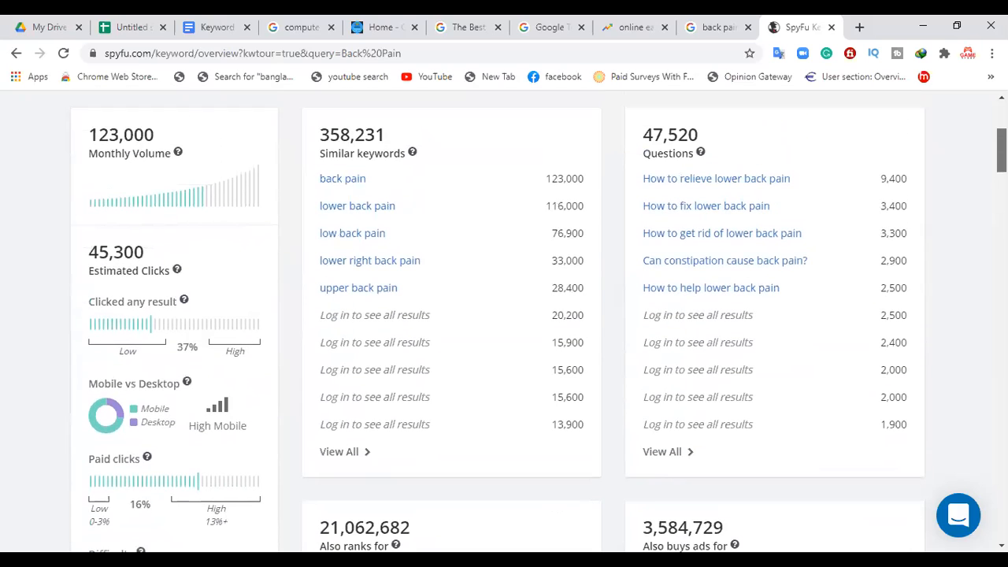
scroll(873, 197, up, 5)
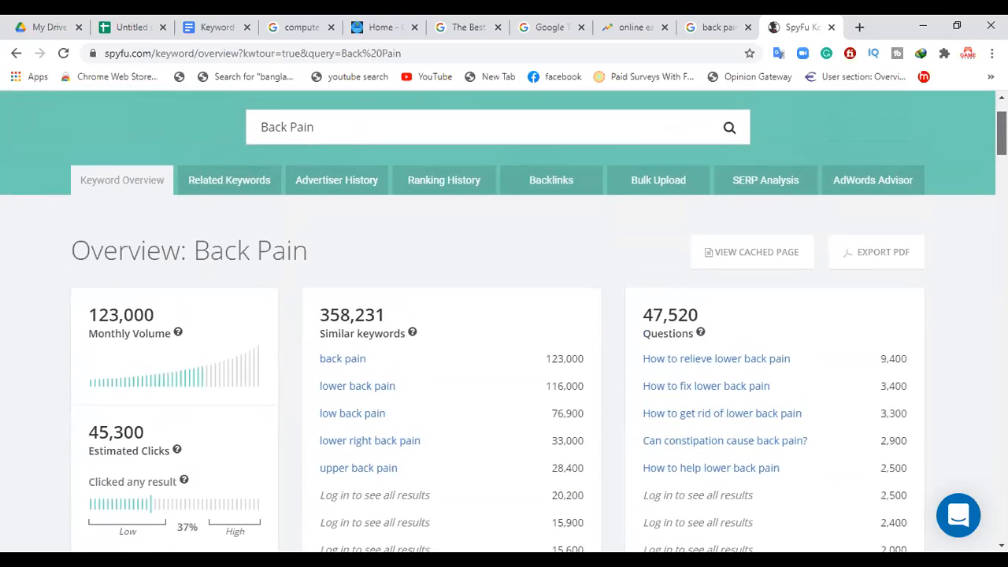
Step: Open the SERP Analysis for Back Pain and look through its ranked URLs down to Current Ads
click(763, 193)
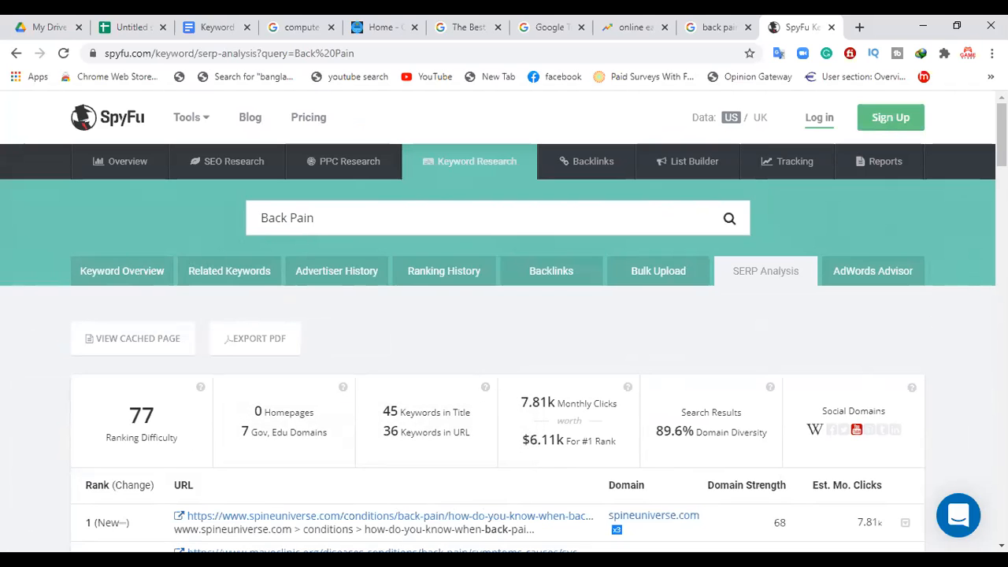
drag(1002, 134, 1002, 422)
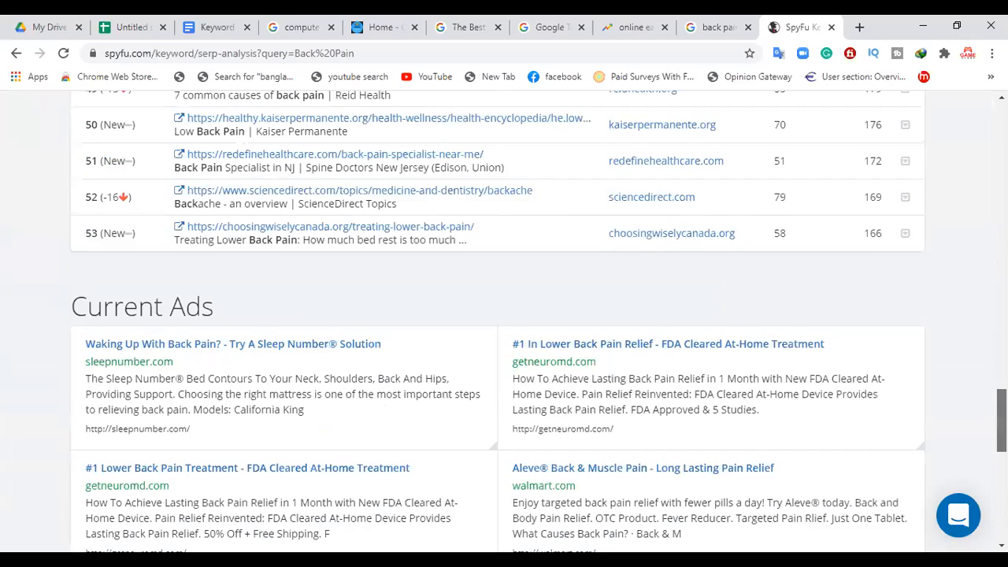
key(Home)
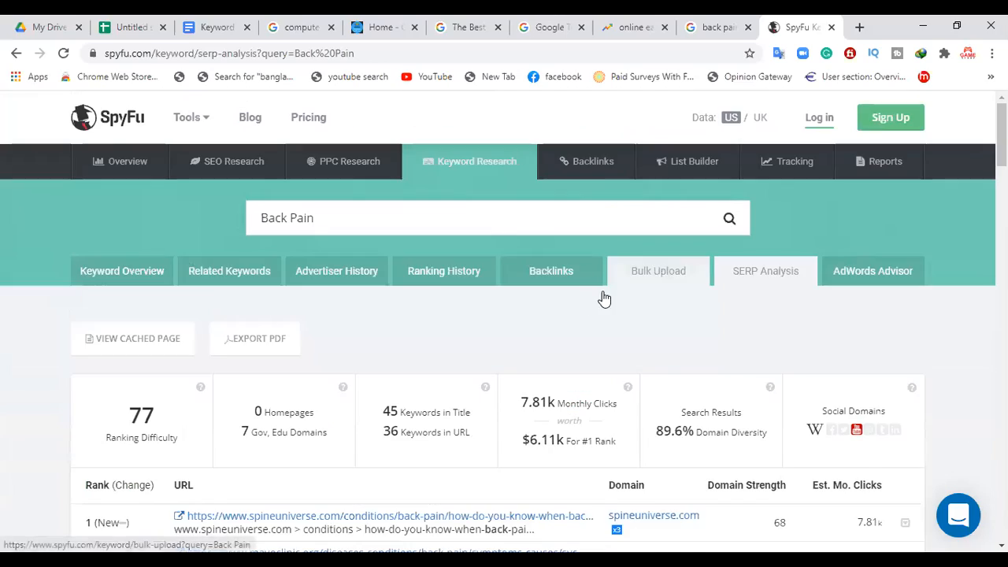
Step: Check the Advertiser History and Related Keywords pages for Back Pain, and return to the Keyword Overview
click(307, 277)
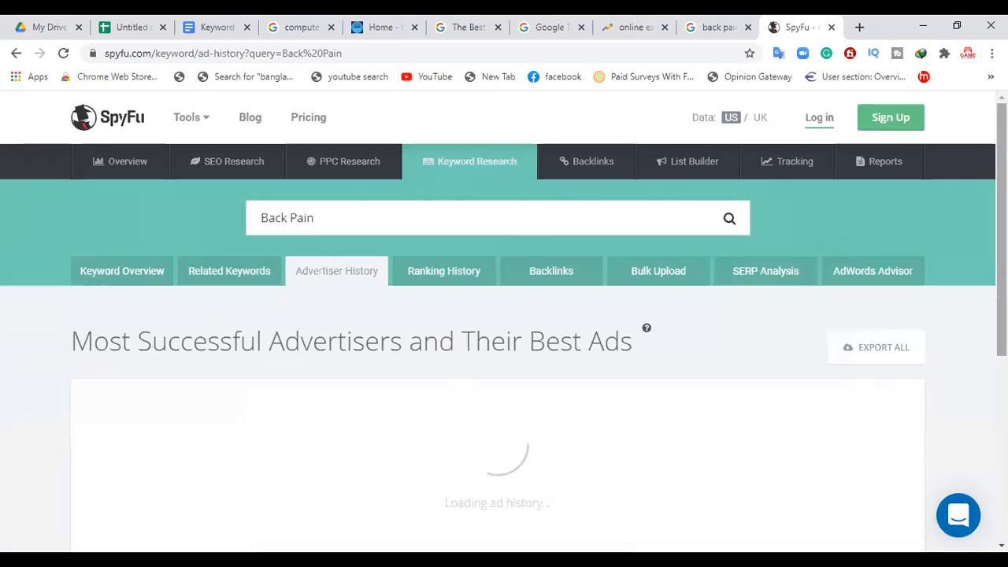
drag(1001, 228, 1001, 267)
scroll(307, 317, up, 2)
click(199, 281)
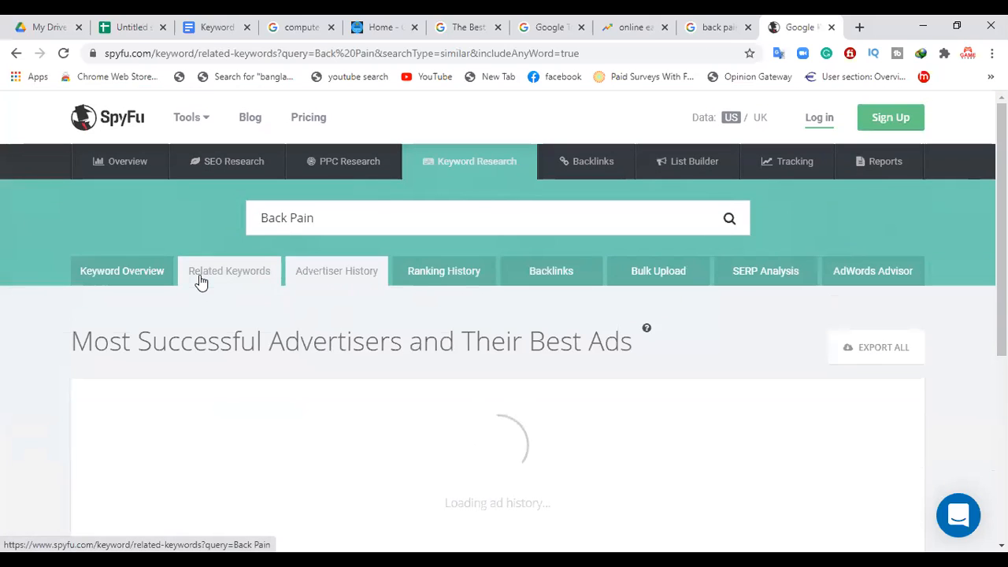
mouse_move(1001, 228)
mouse_down()
mouse_move(1001, 439)
mouse_move(1001, 226)
mouse_up()
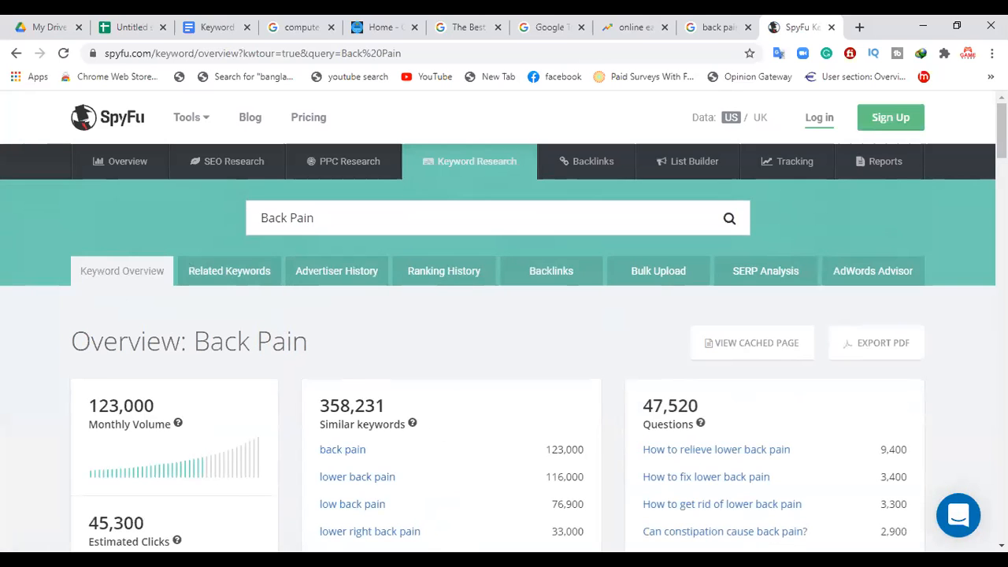
Step: Compare the Back Pain overview's volume, click and Google Provided Data figures with the Back Pain row in the spreadsheet
scroll(504, 315, down, 2)
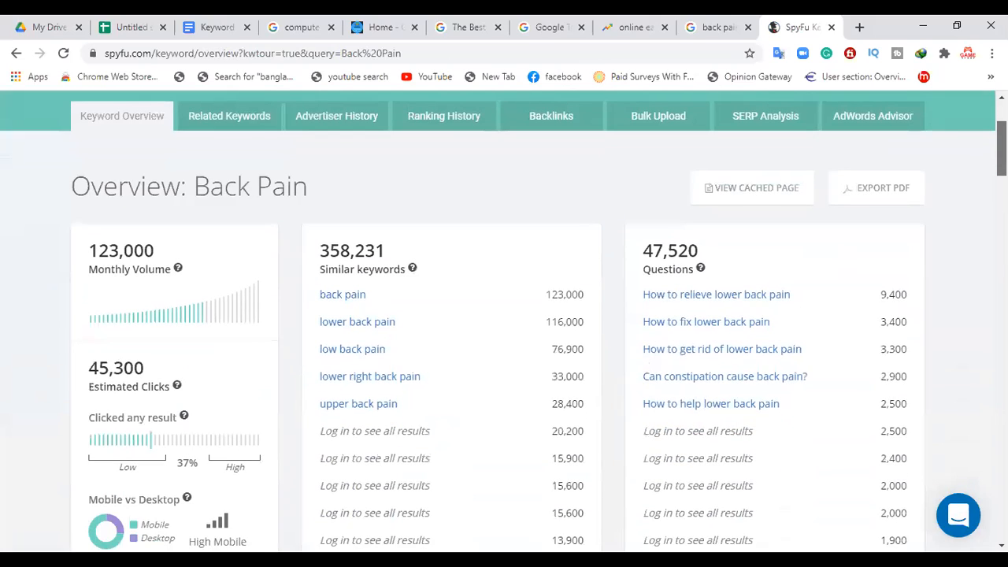
scroll(504, 321, down, 1)
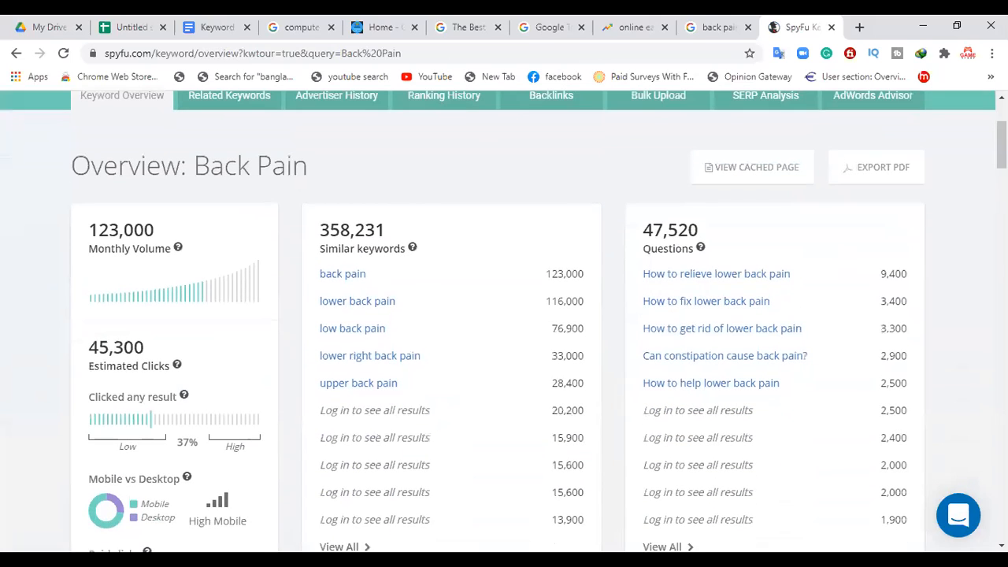
scroll(504, 315, down, 5)
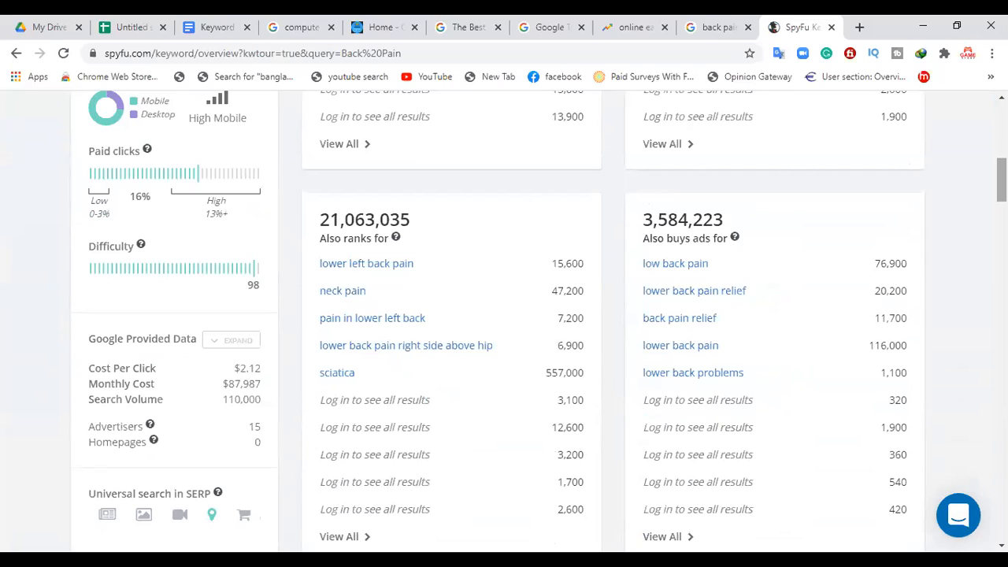
click(150, 26)
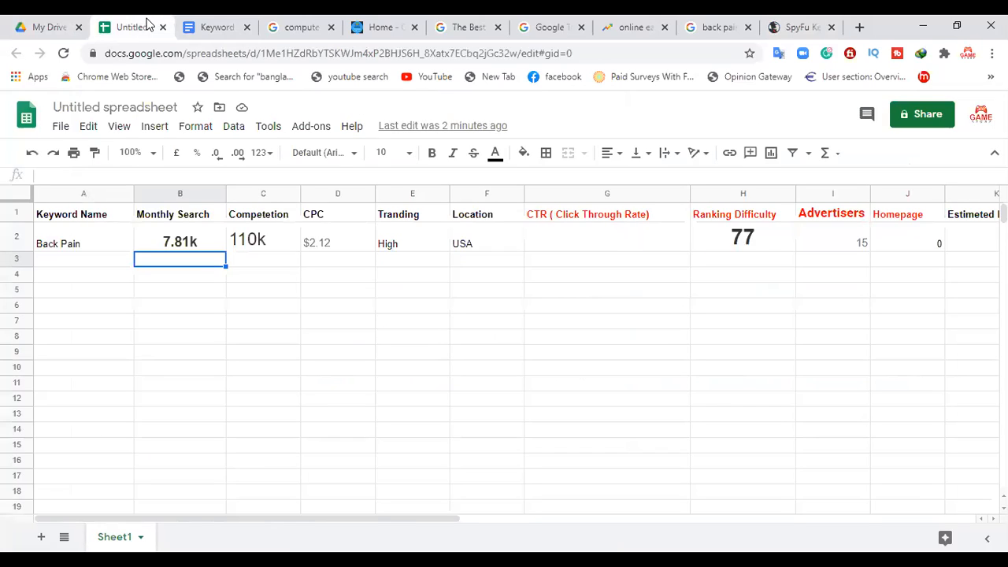
click(797, 26)
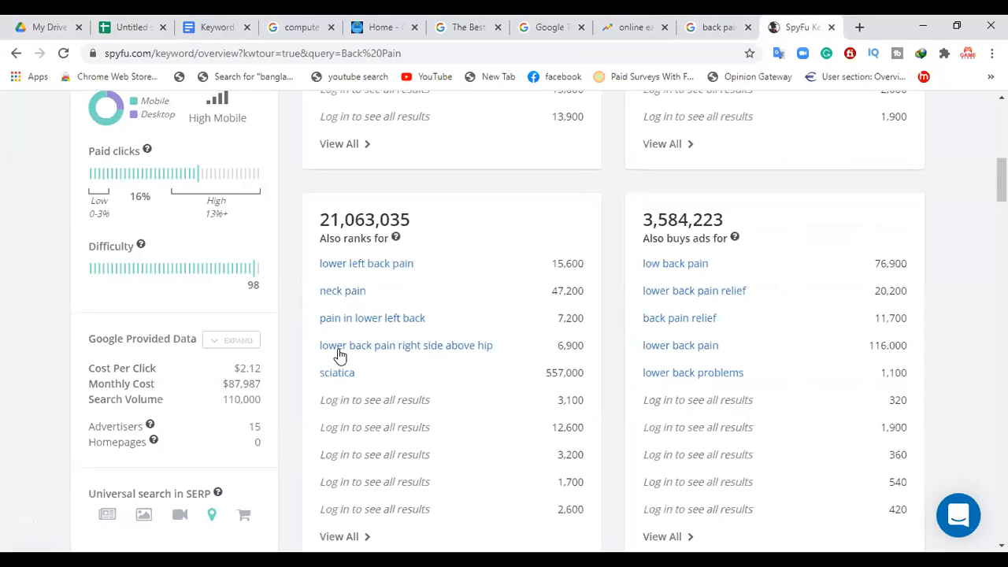
Step: Expand the Google Provided Data for Back Pain and review its cost per click, monthly costs and search volume breakdown
click(238, 341)
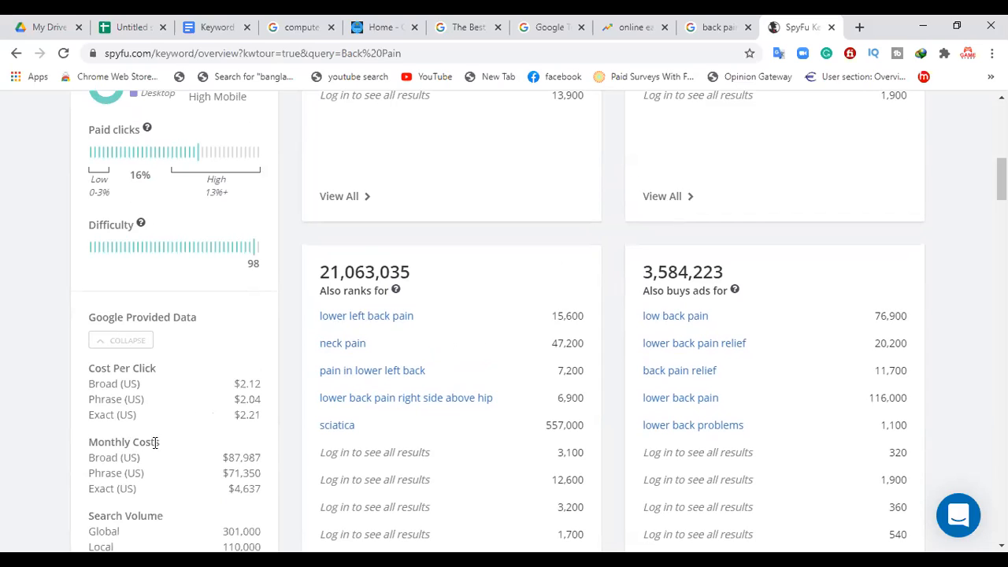
scroll(538, 321, down, 2)
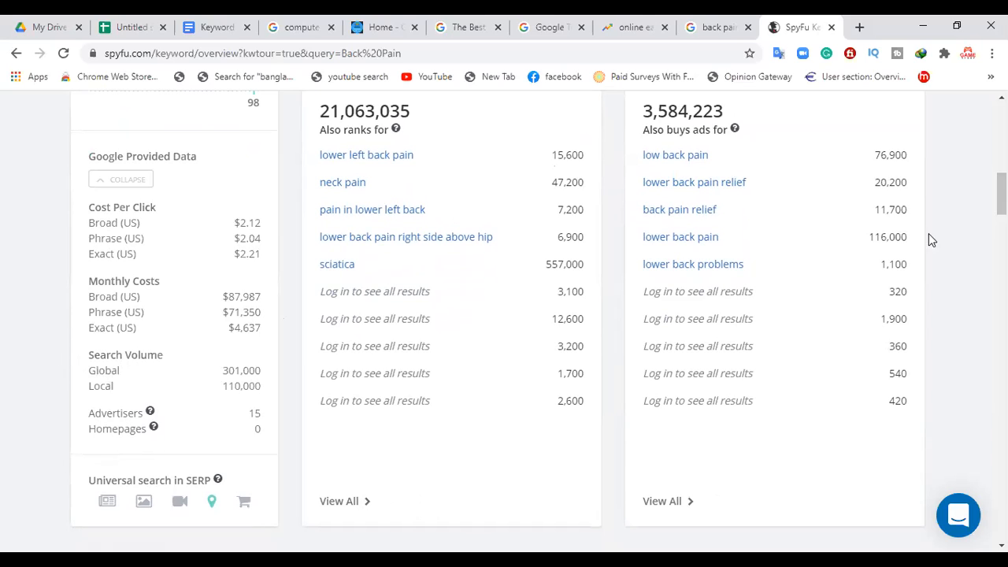
scroll(1001, 197, down, 3)
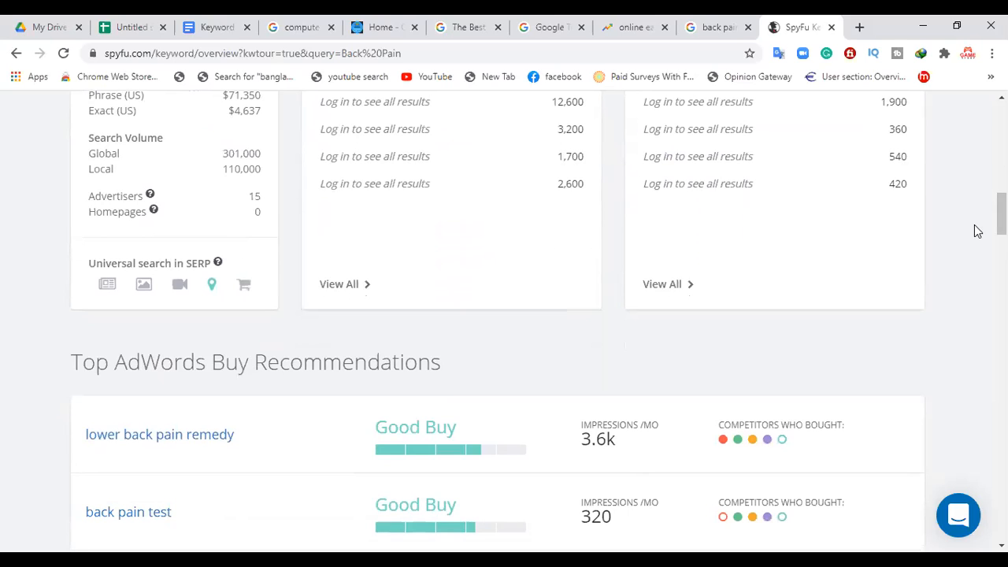
Step: Open the "back pain" keyword from the Top AdWords Buy Recommendations and review its click, difficulty and Google Provided Data metrics
scroll(1001, 213, down, 3)
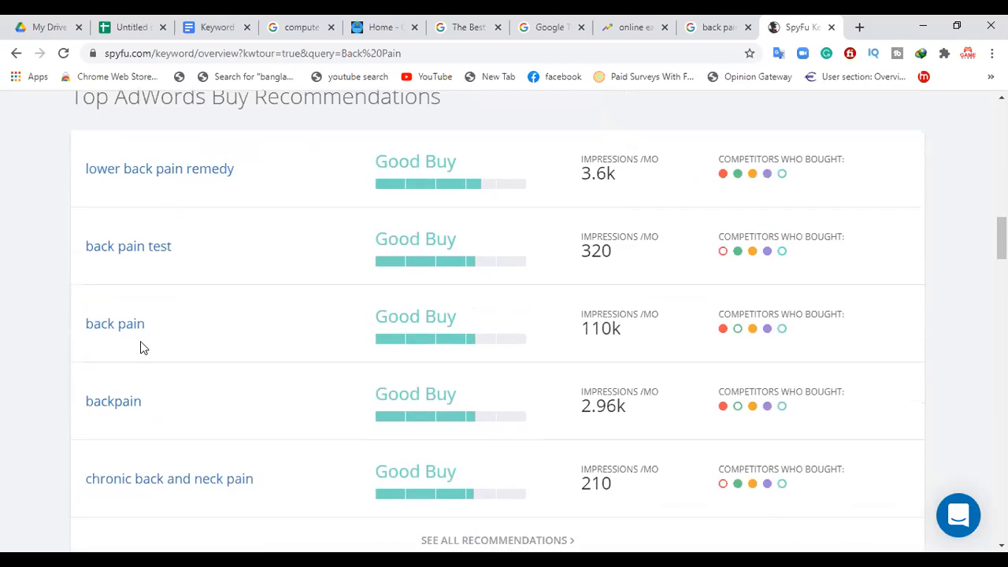
click(122, 325)
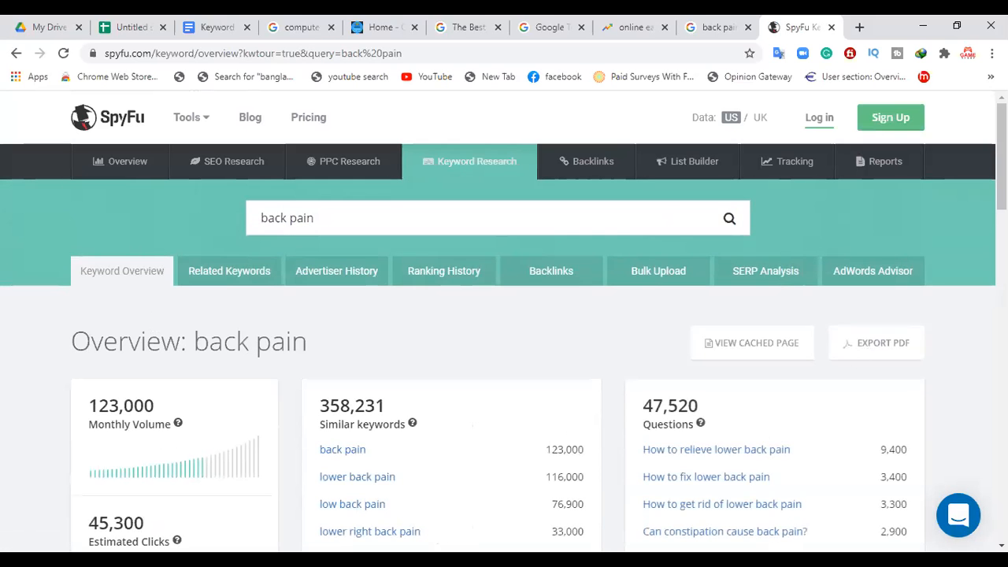
scroll(1001, 181, down, 5)
scroll(504, 315, down, 2)
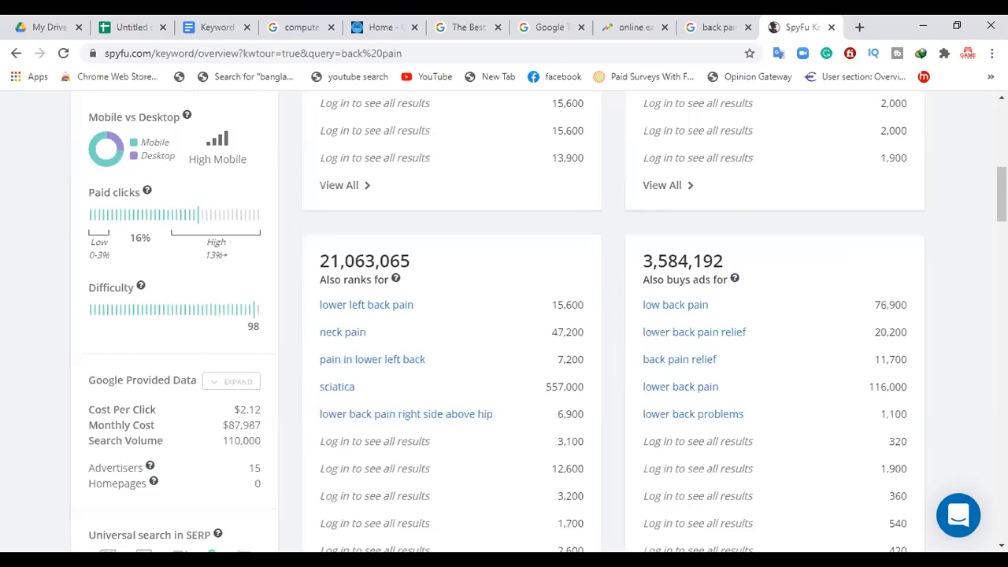
scroll(504, 315, down, 2)
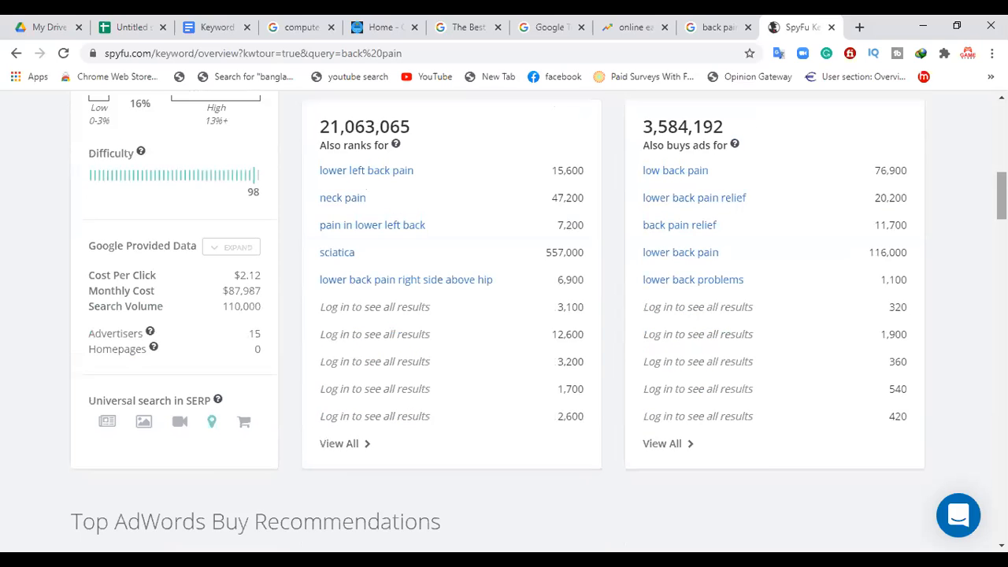
scroll(504, 315, up, 1)
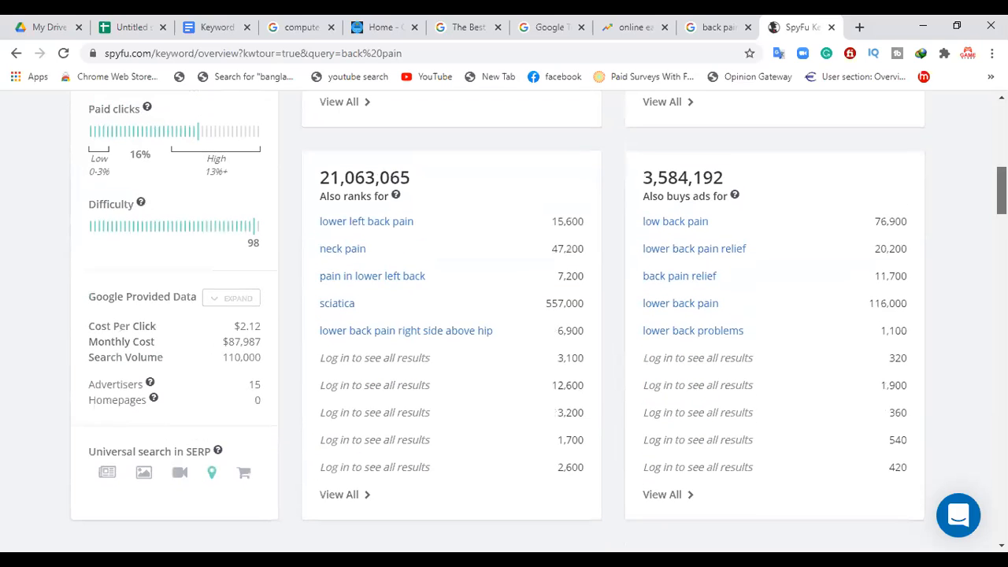
scroll(504, 315, up, 1)
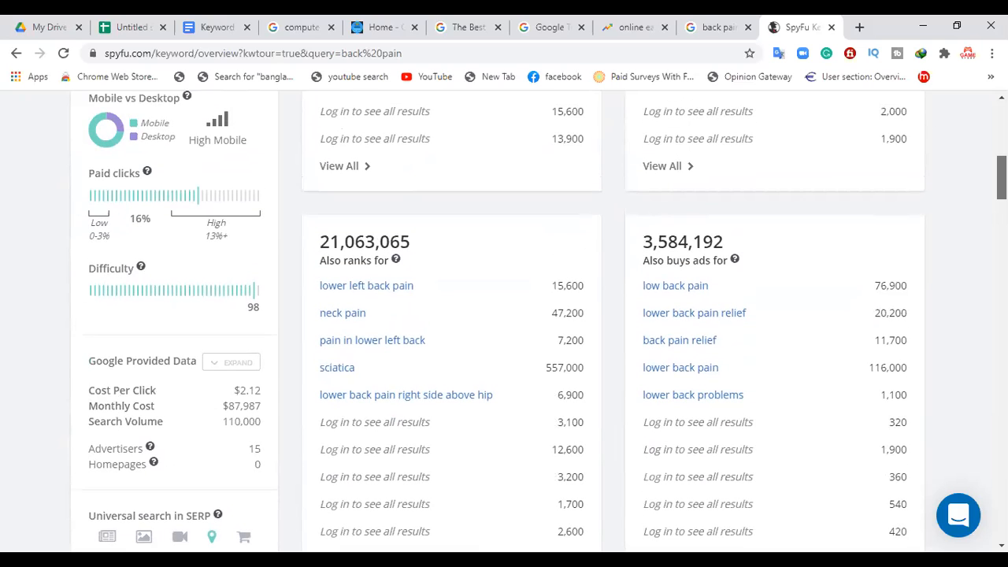
scroll(504, 315, up, 1)
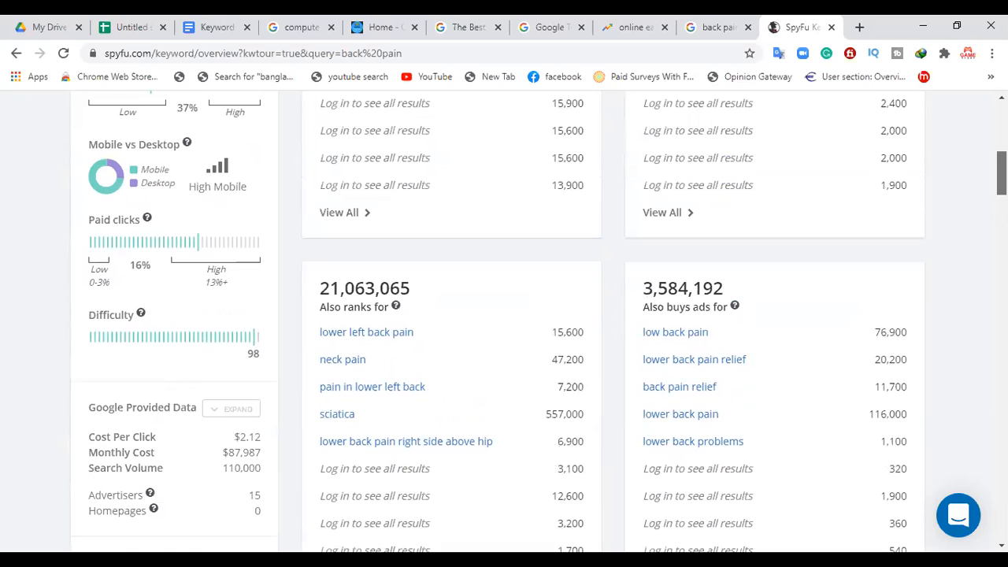
scroll(504, 315, up, 2)
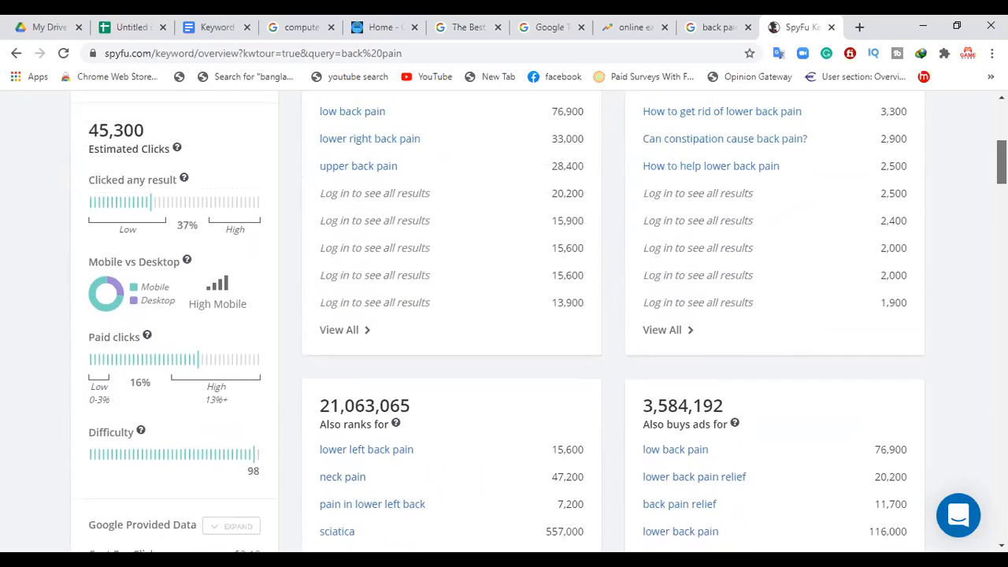
Step: Look through the back pain overview's AdWords recommendations, advertisers, ranking history, backlinks and Organic Search Ranking Analysis, and return to its beginning
scroll(504, 315, down, 5)
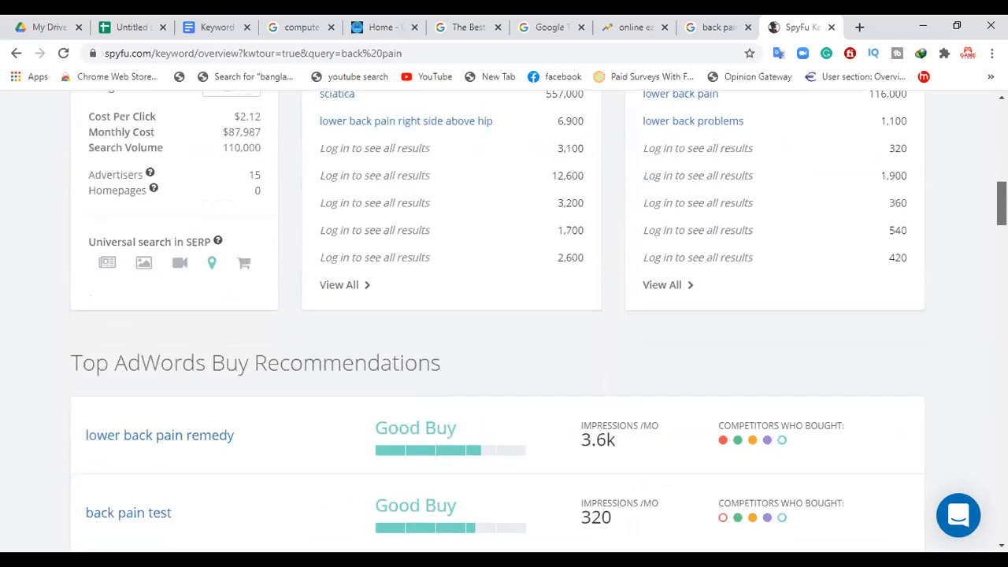
scroll(504, 315, down, 5)
scroll(504, 315, down, 2)
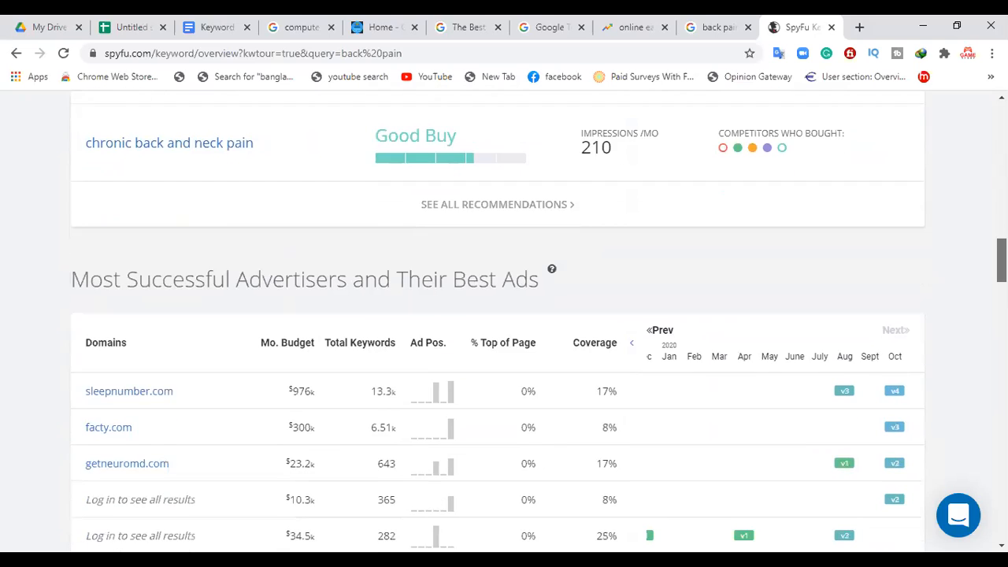
scroll(504, 315, down, 4)
scroll(504, 315, down, 6)
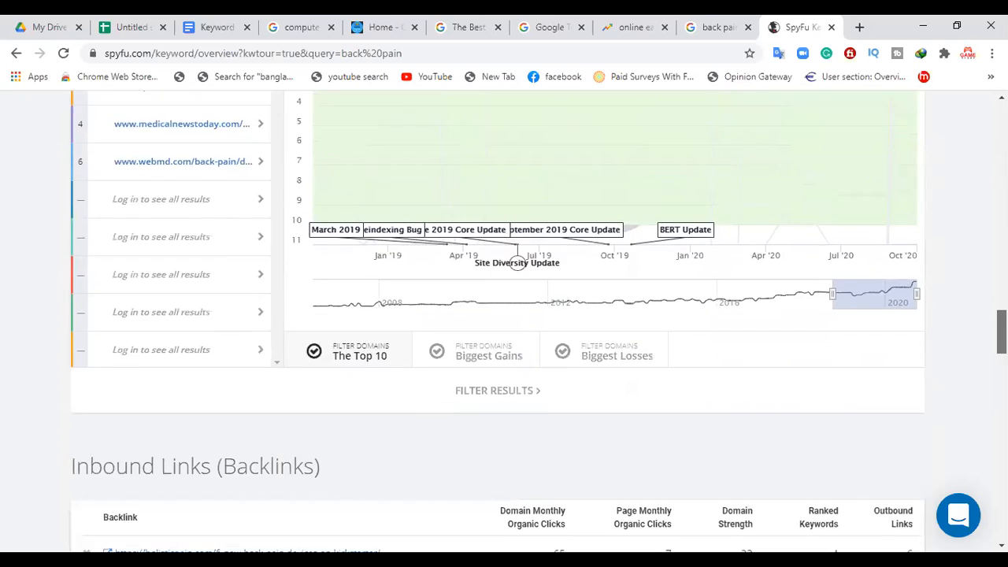
scroll(517, 262, down, 3)
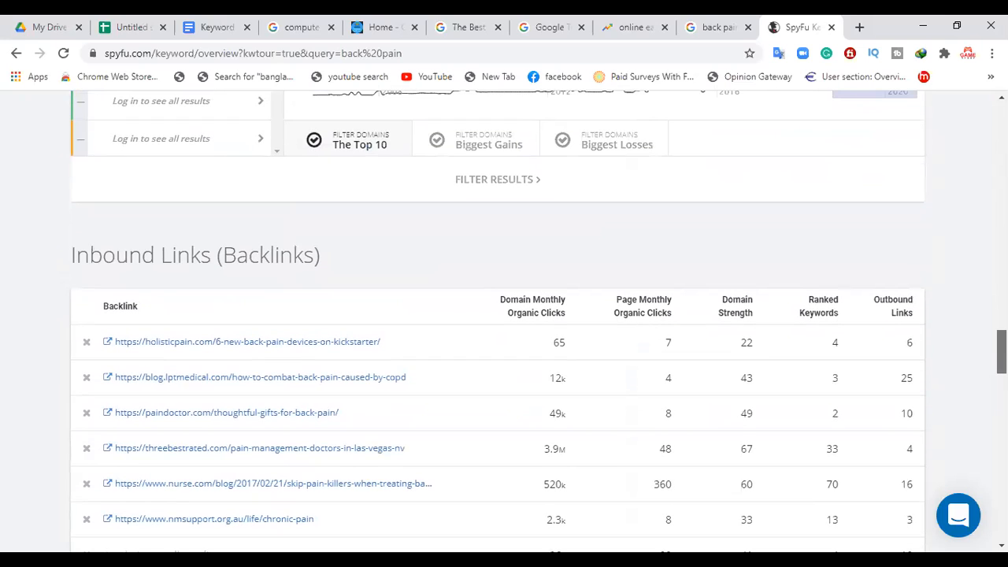
scroll(504, 315, down, 5)
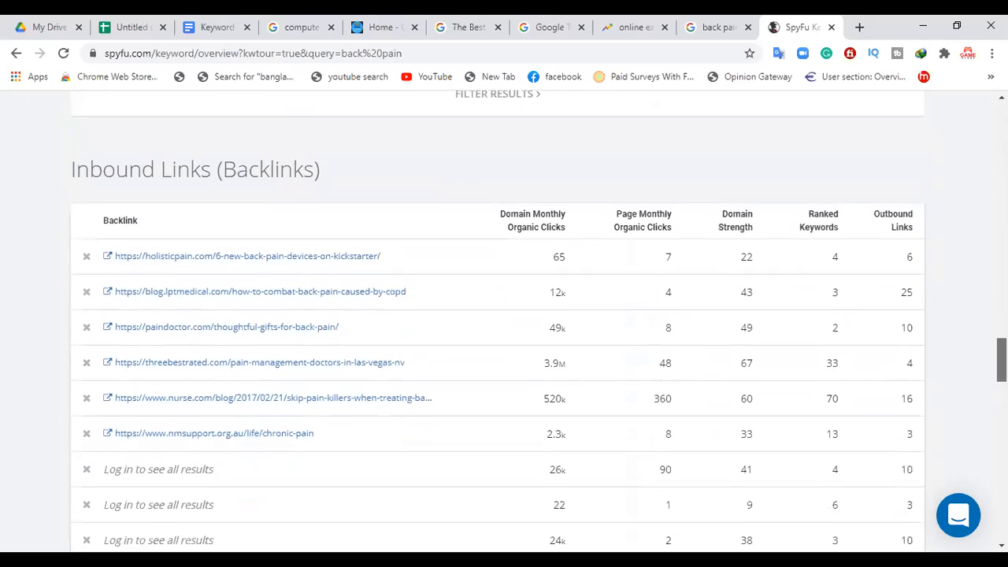
scroll(504, 315, down, 1)
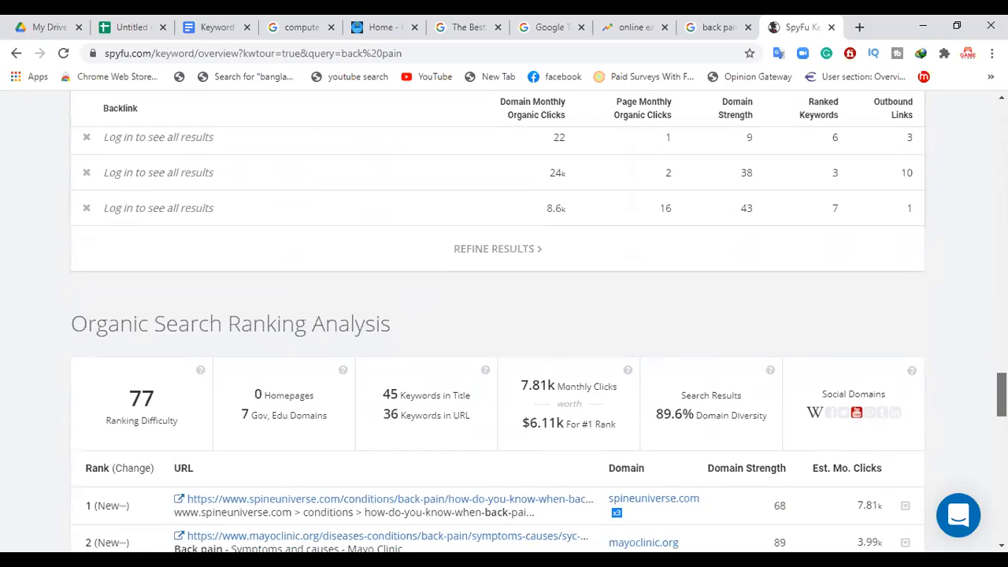
scroll(504, 315, down, 2)
scroll(504, 315, down, 3)
scroll(504, 315, up, 1)
scroll(504, 315, down, 2)
scroll(504, 315, down, 2)
drag(1002, 459, 937, 145)
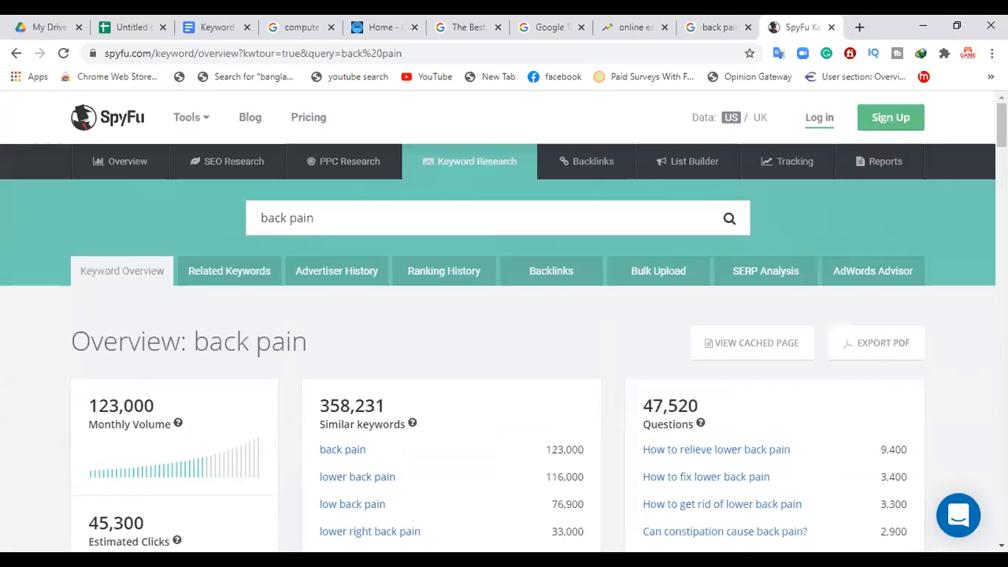
Step: Copy the 16% paid clicks figure from the back pain overview into the CTR cell of the spreadsheet's Back Pain row
scroll(504, 315, down, 6)
scroll(504, 315, up, 2)
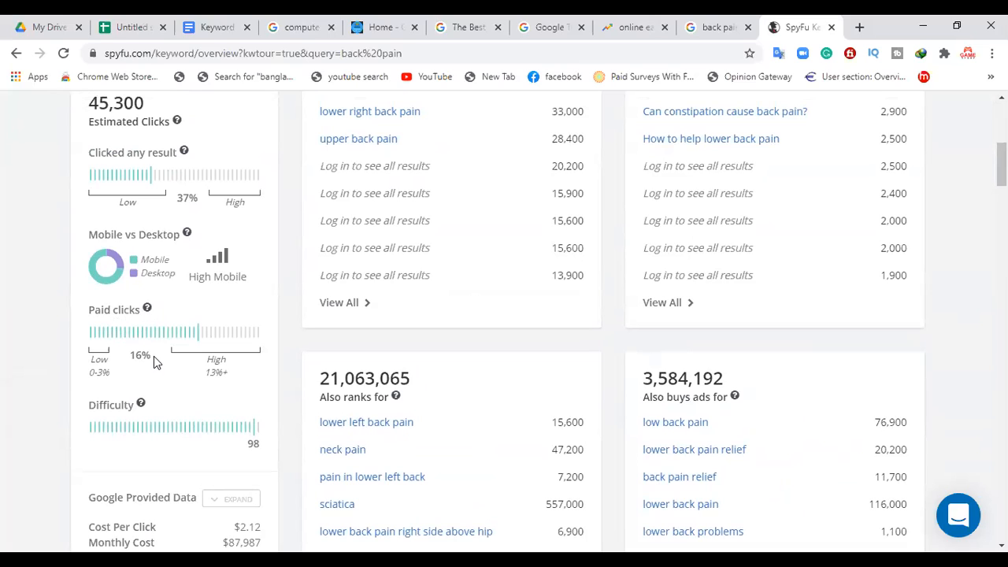
drag(151, 355, 131, 353)
key(ctrl+c)
click(135, 22)
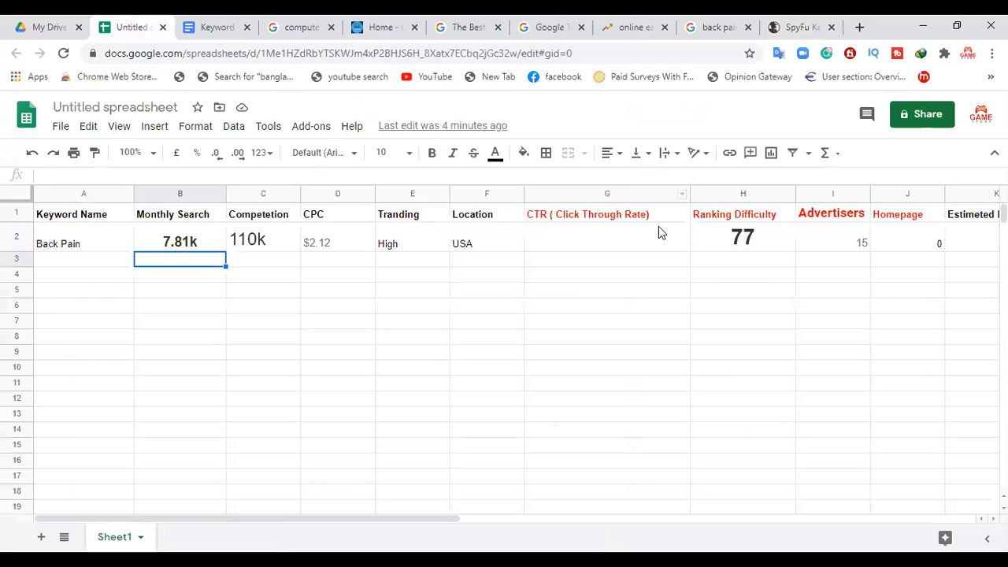
click(567, 243)
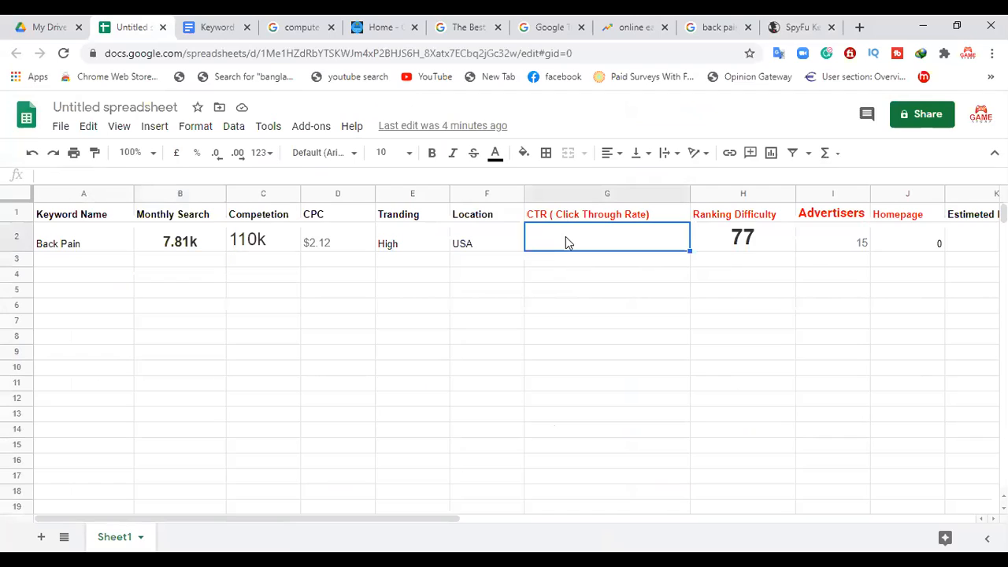
key(ctrl+v)
click(589, 298)
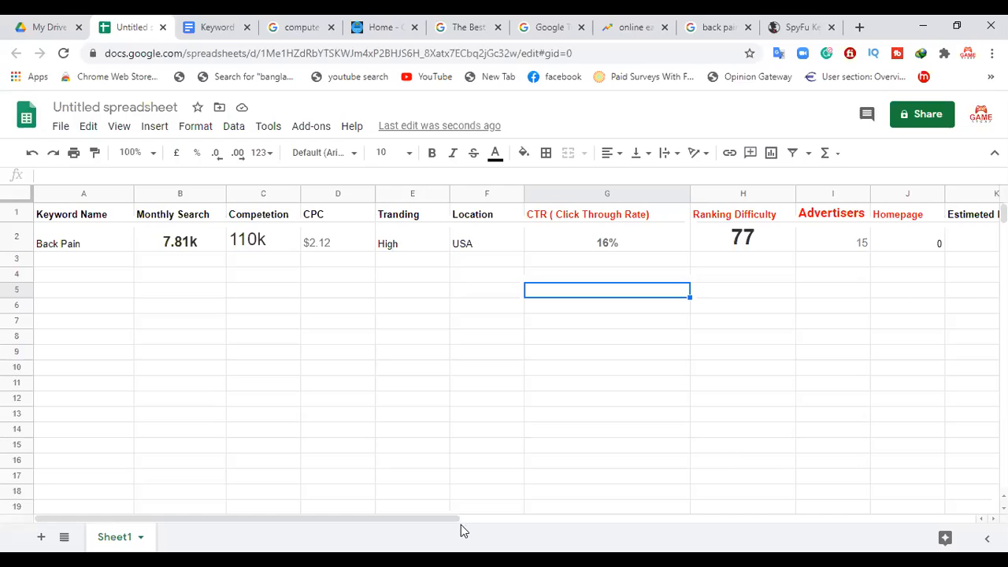
Step: Check the spreadsheet's Estimeted Earning column against the Keyword Research document's SpyFu parameters and Estimated Earning section, and select the Back Pain earning cell
drag(455, 522, 519, 522)
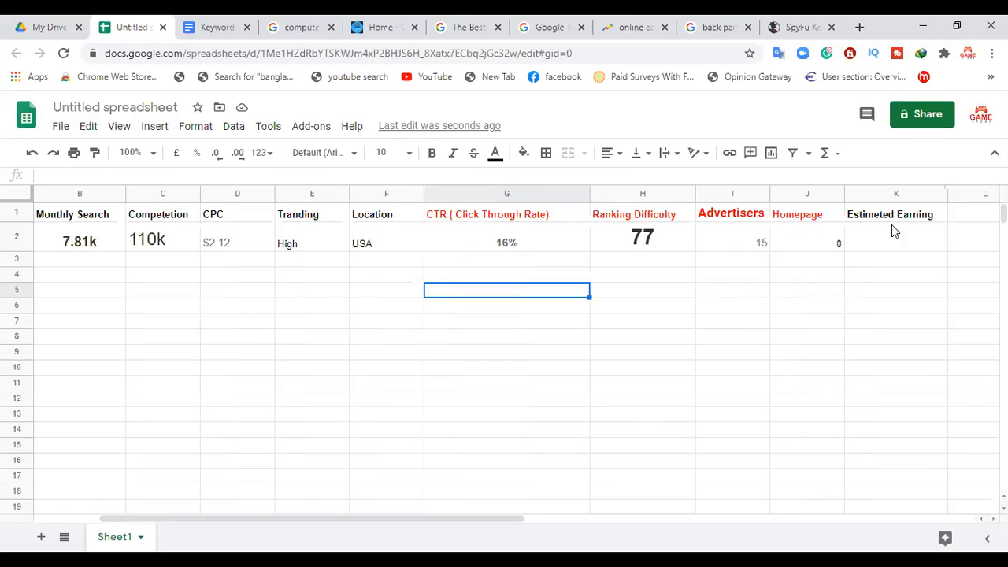
click(208, 25)
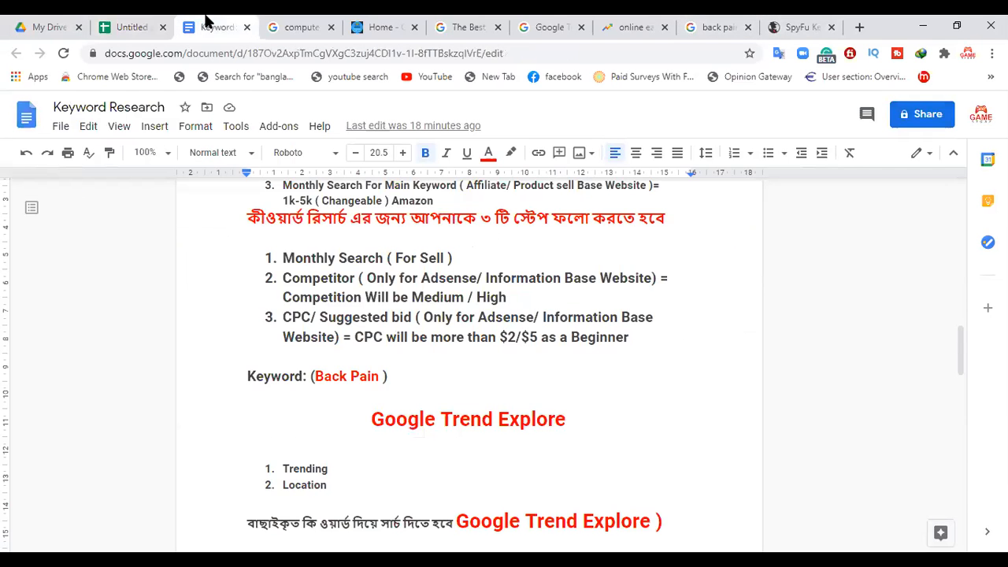
drag(962, 350, 955, 402)
drag(409, 415, 272, 323)
click(465, 465)
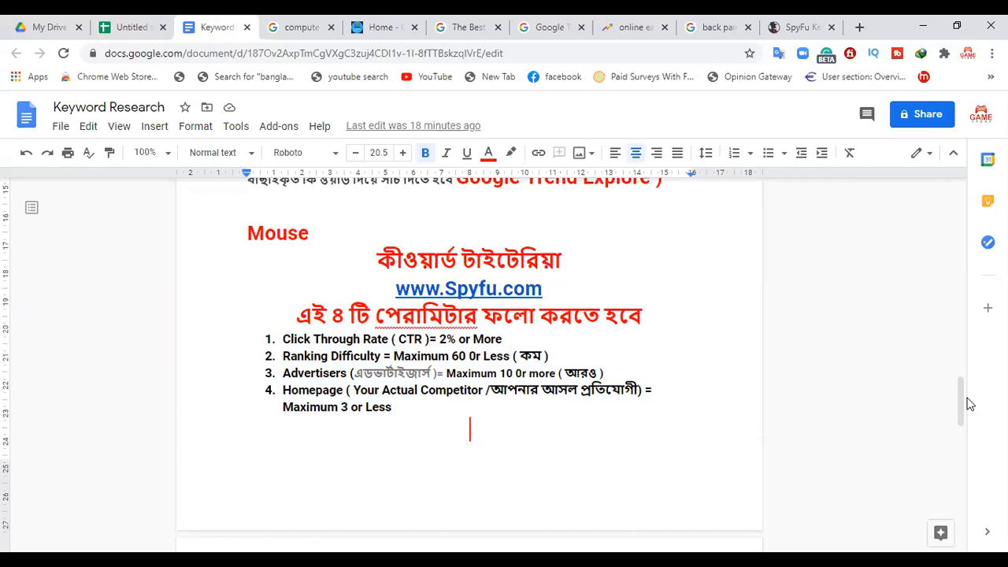
drag(961, 397, 962, 434)
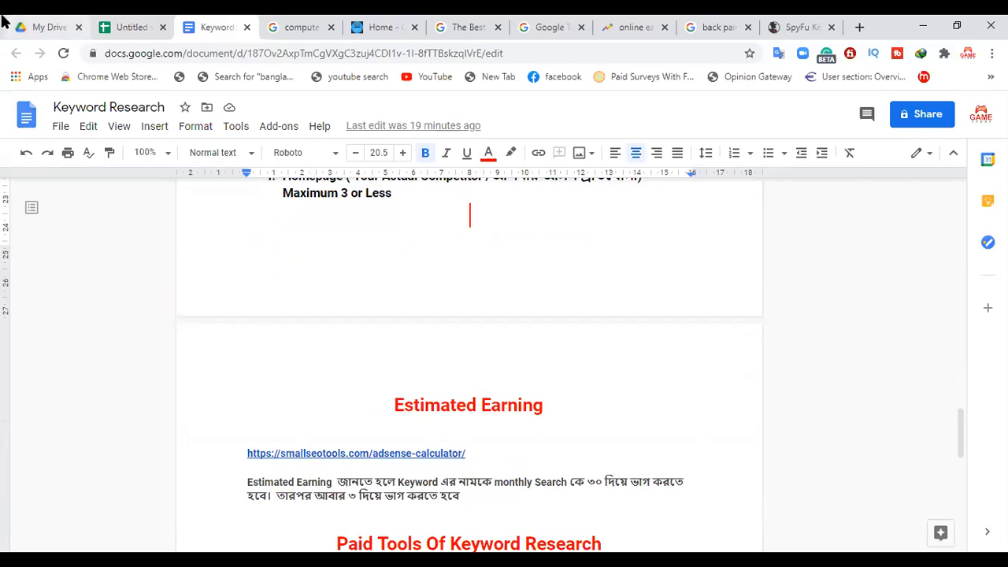
click(126, 24)
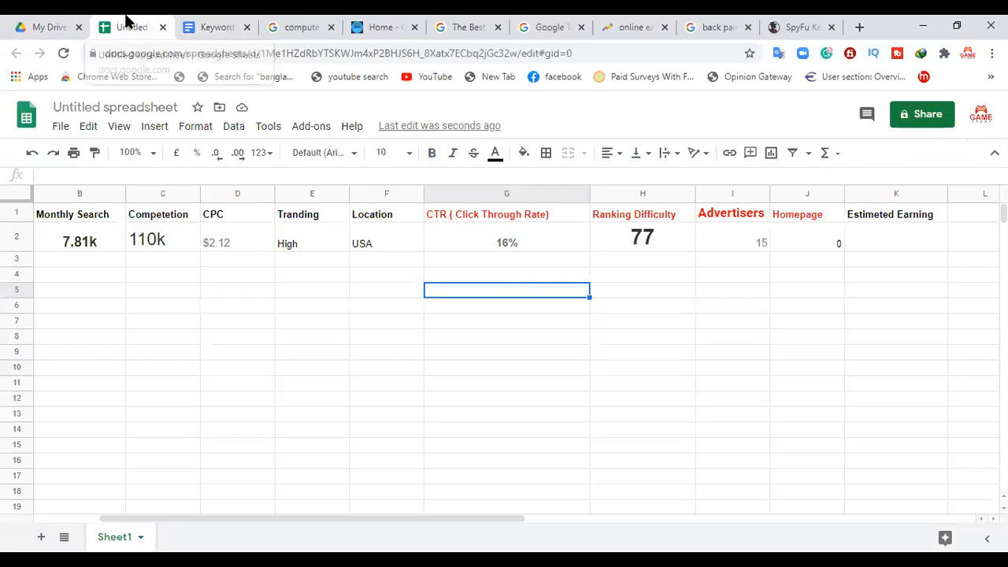
click(887, 248)
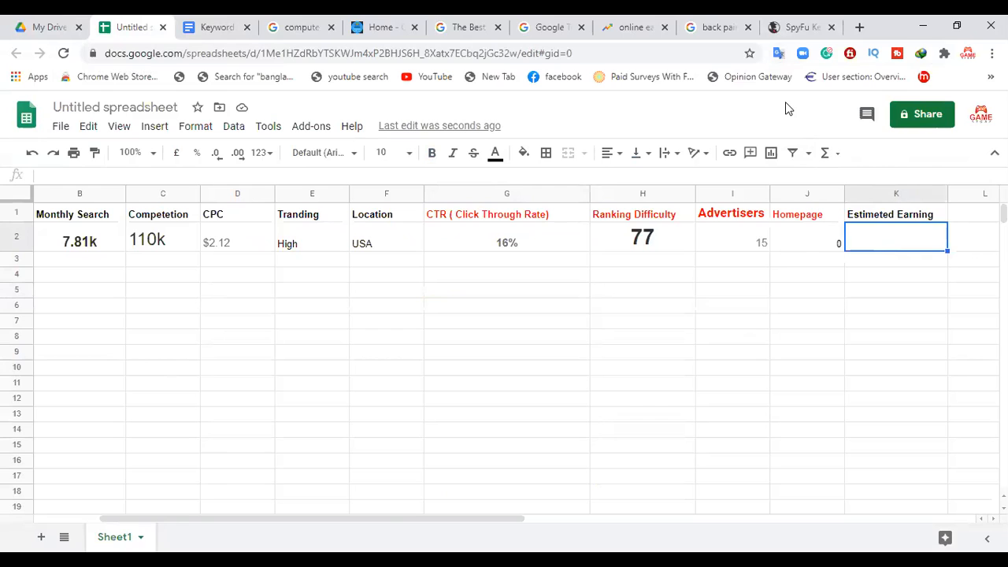
Step: Copy the AdSense calculator URL from the document's Estimated Earning section and open smallseotools.com/adsense-calculator/ in a new tab
click(244, 27)
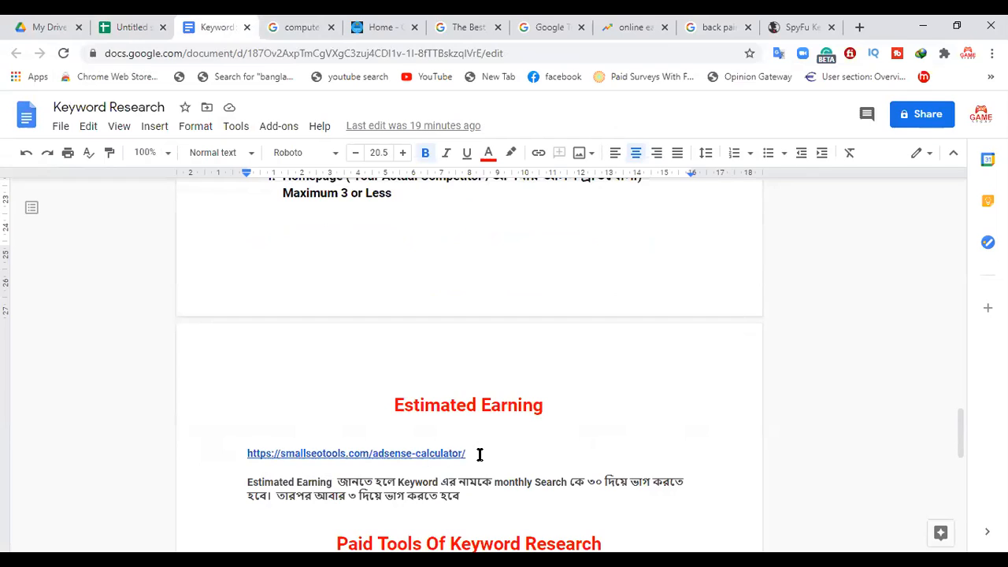
drag(475, 454, 248, 455)
key(ctrl+c)
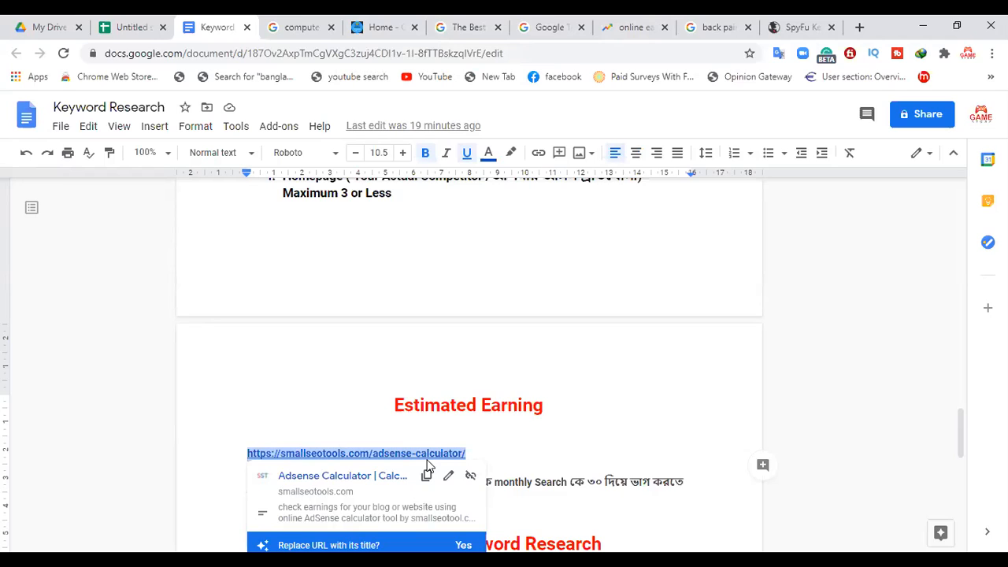
click(860, 27)
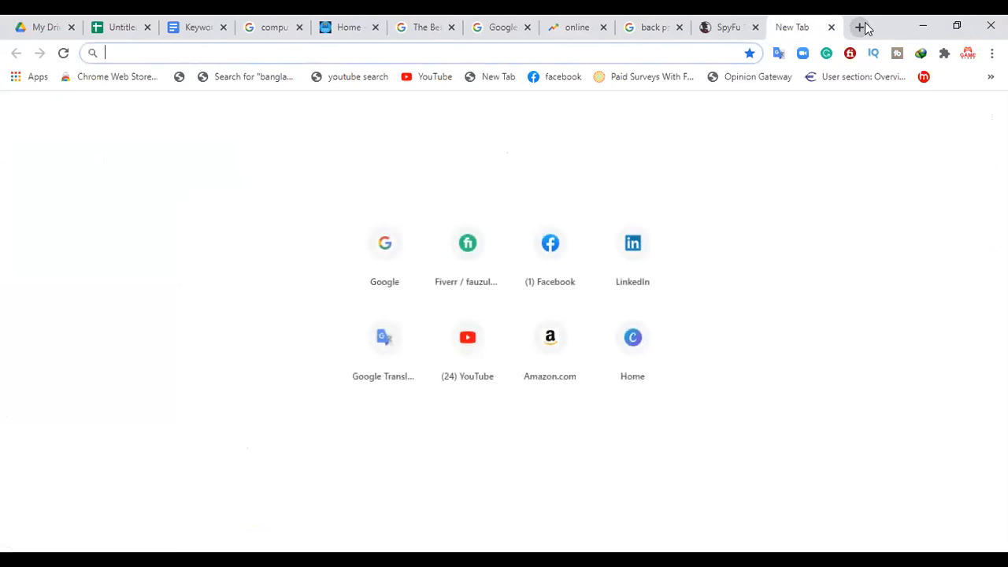
key(ctrl+v)
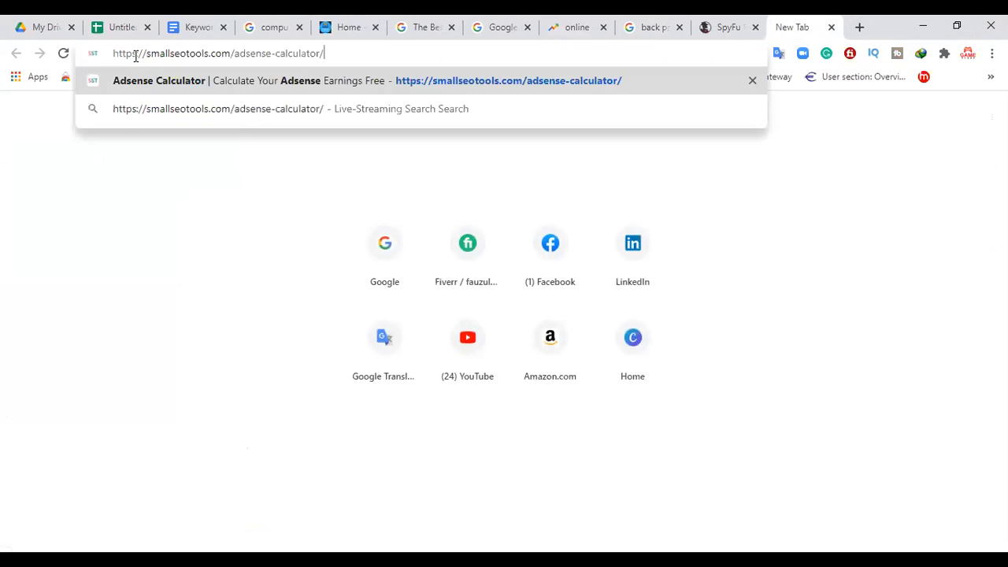
key(Return)
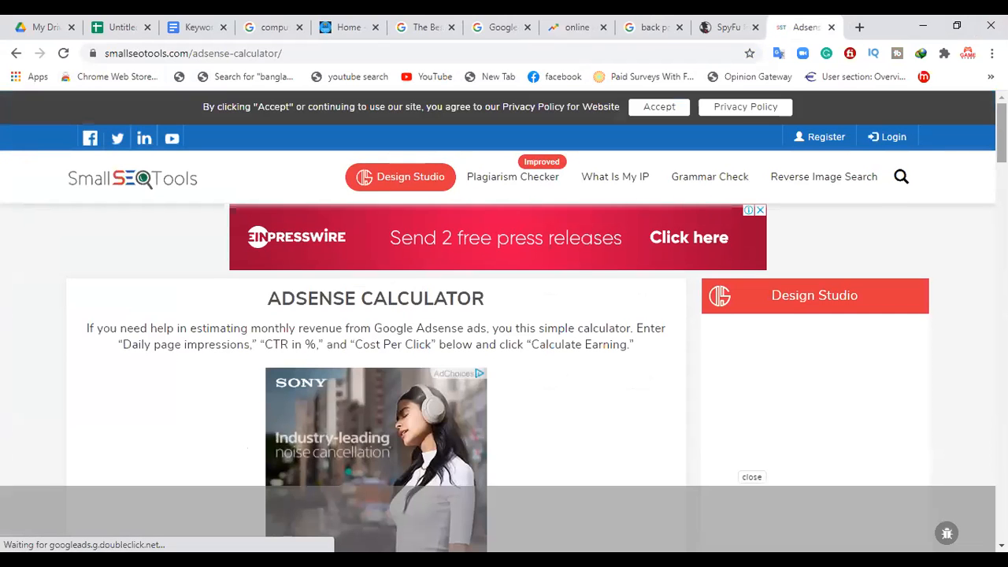
Step: Find the AdSense calculator's impressions, CTR and Cost Per Click fields, dismiss the banner ad, and return to the document's Estimated Earning notes
scroll(504, 315, down, 5)
scroll(504, 315, up, 4)
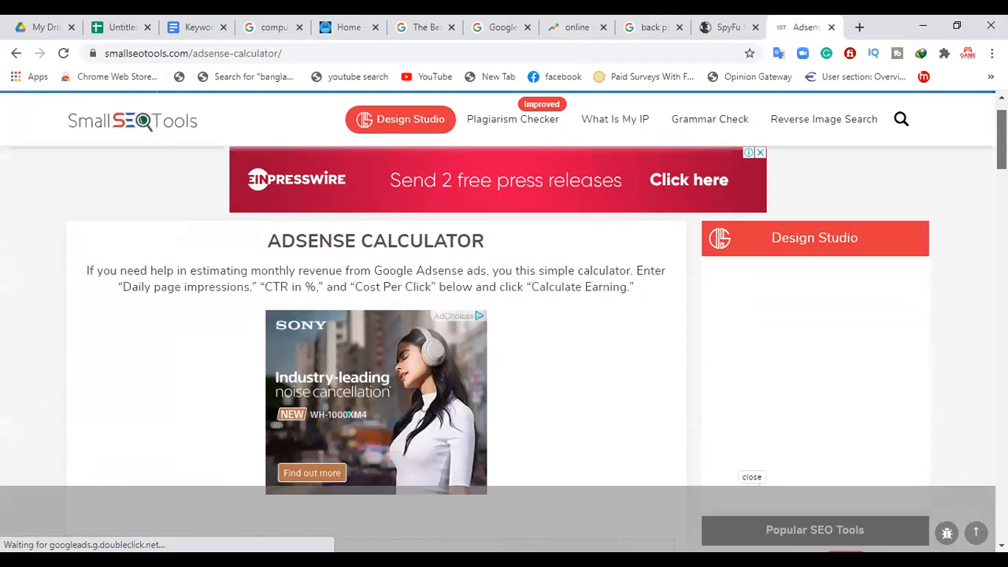
scroll(181, 178, up, 1)
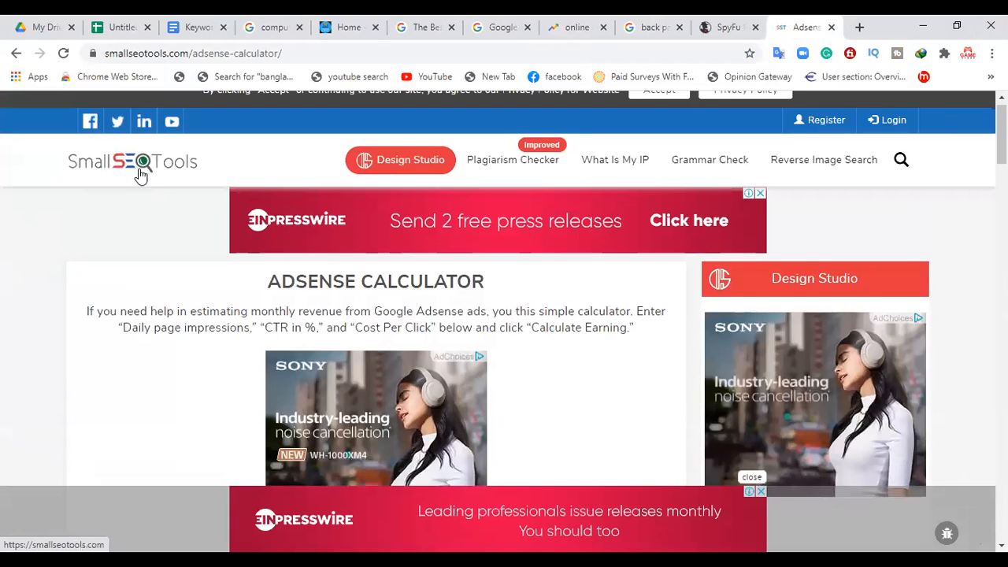
scroll(202, 167, down, 3)
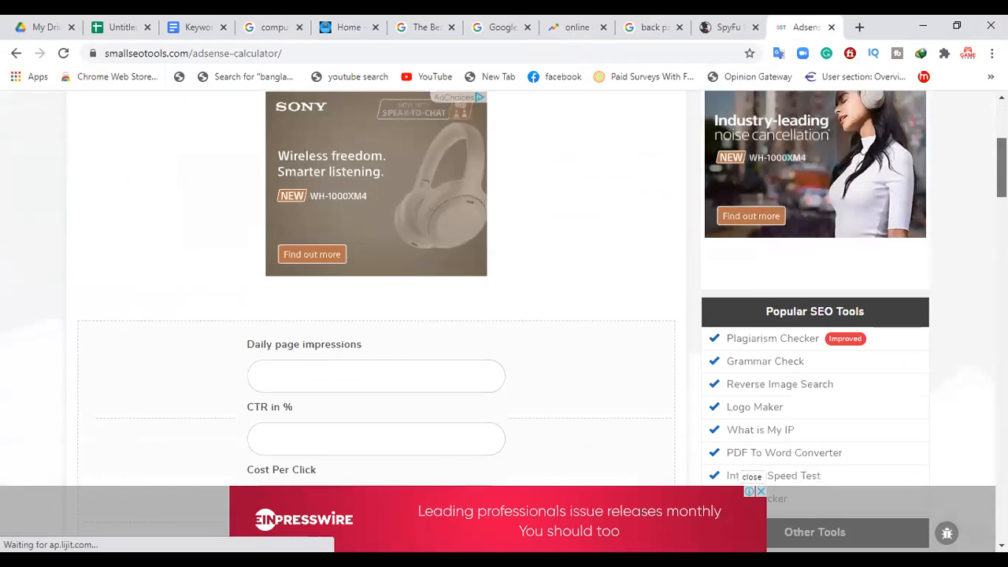
scroll(760, 491, down, 1)
click(761, 492)
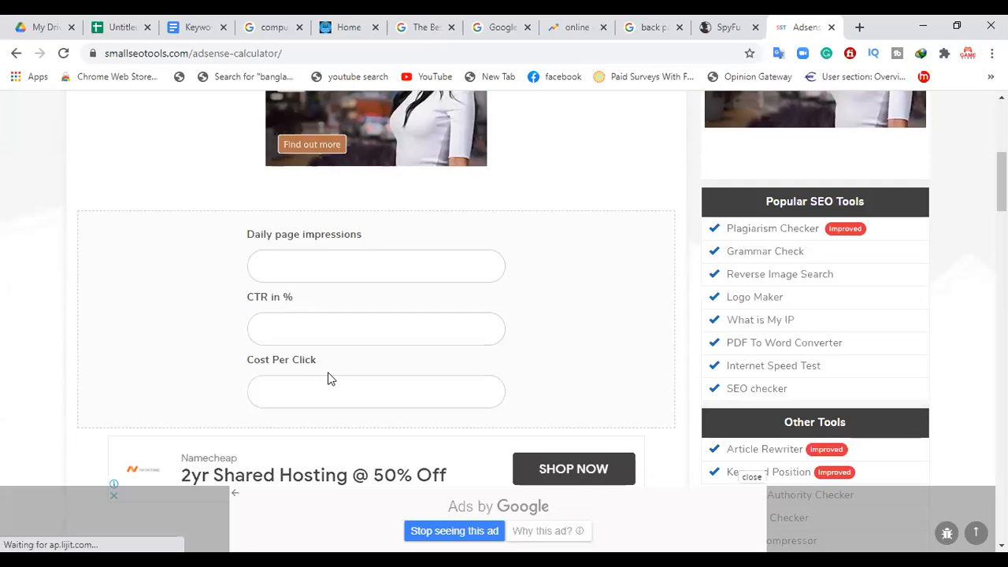
click(180, 27)
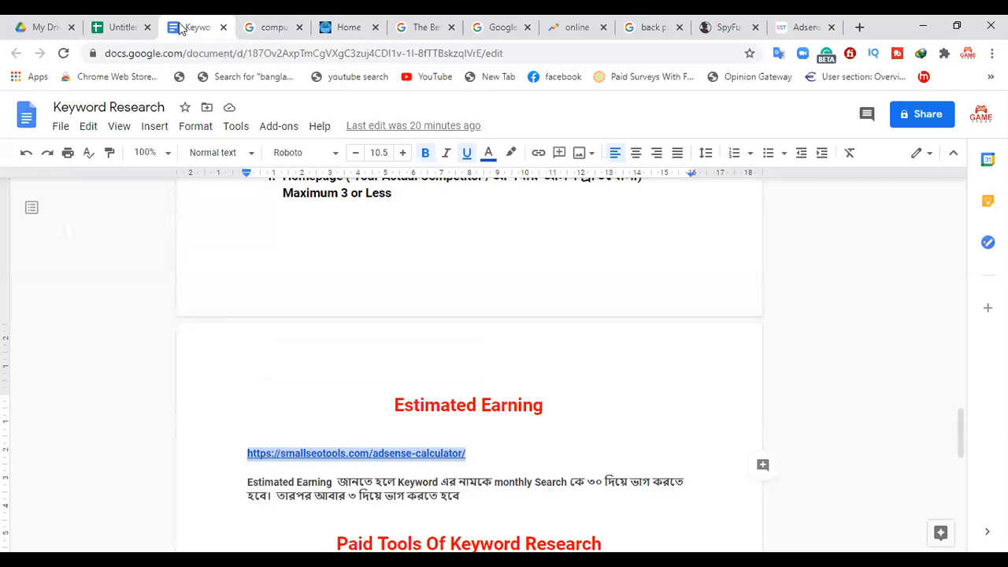
Step: Compare the AdSense calculator's input fields with the spreadsheet's Back Pain row, checking its Monthly Search and Competetion cells
click(132, 28)
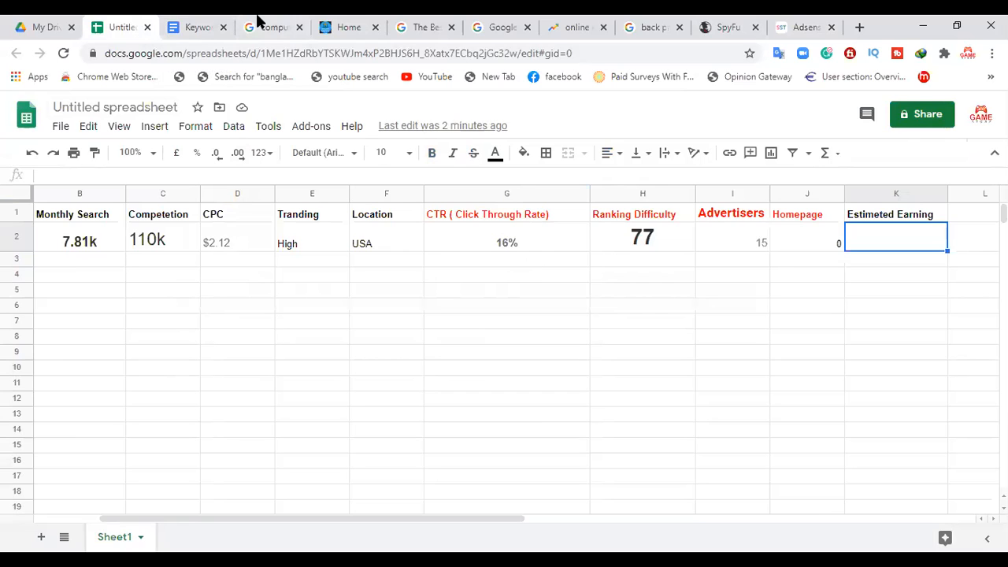
click(805, 24)
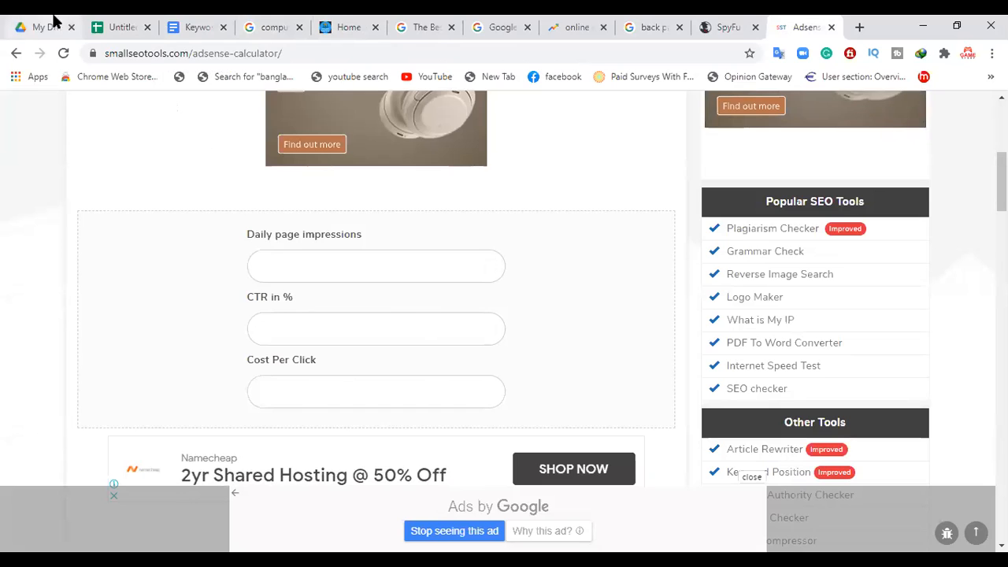
click(115, 28)
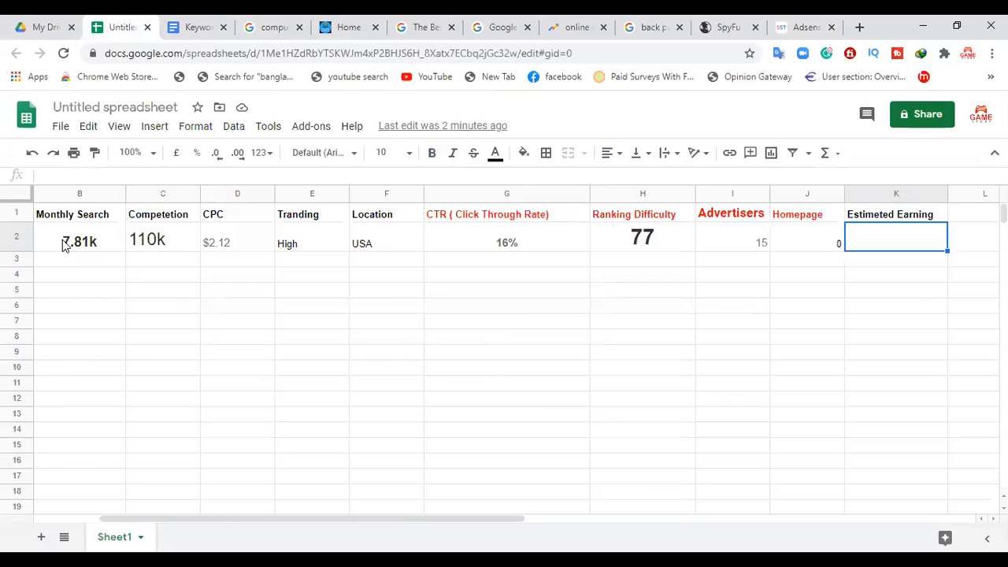
drag(381, 522, 329, 516)
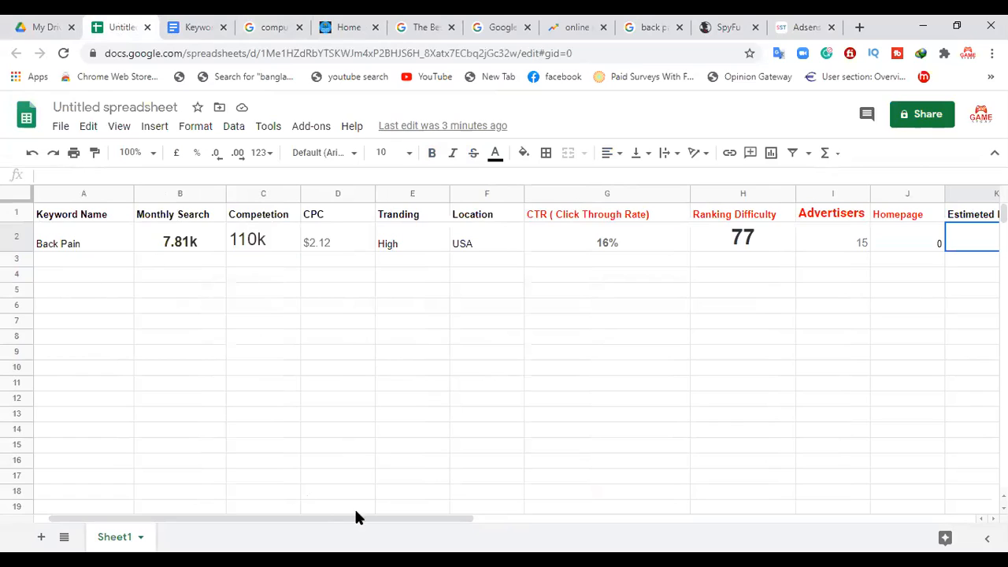
click(181, 249)
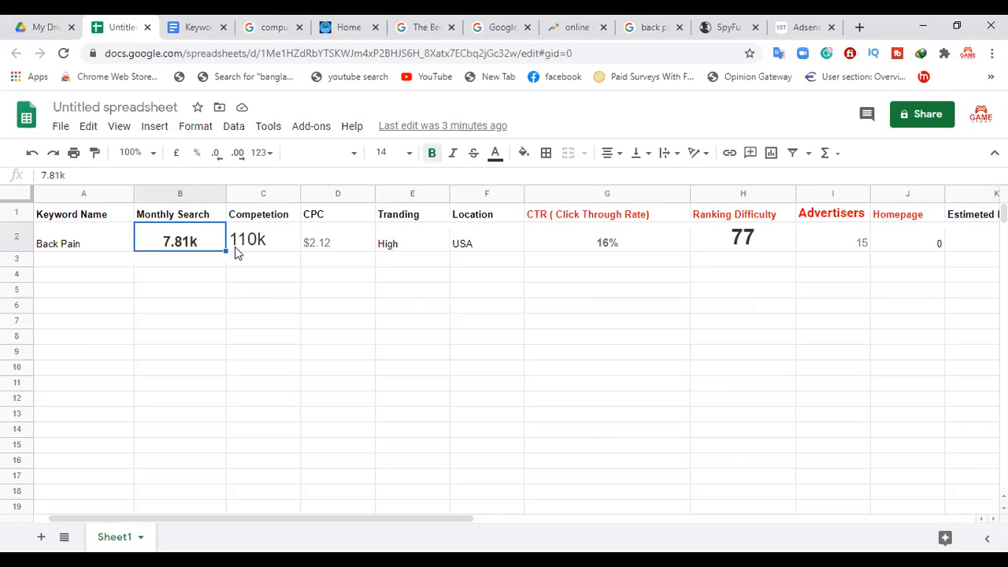
click(265, 245)
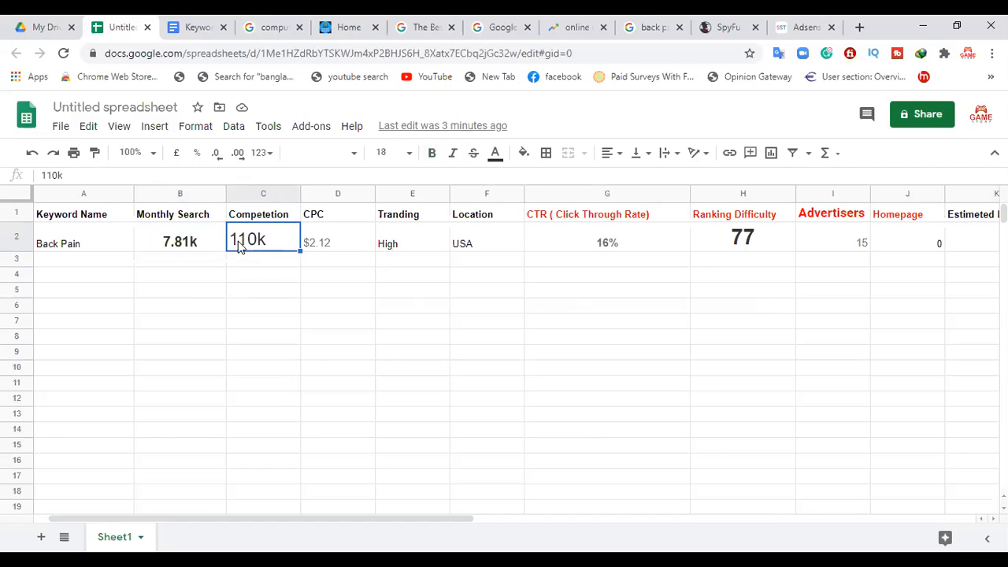
click(257, 270)
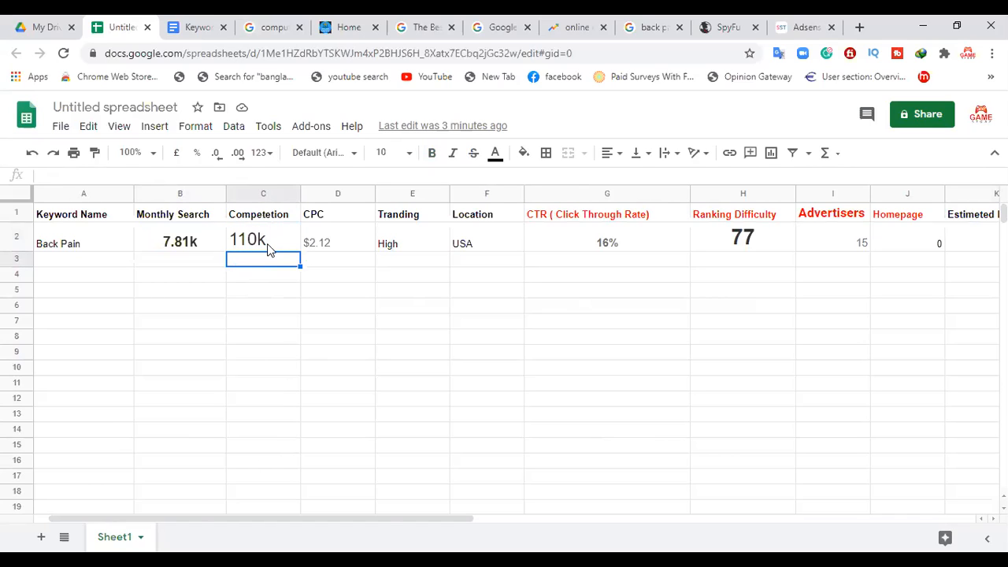
Step: Replace the Tranding value in the spreadsheet's Back Pain row with "Good" and make it bold
click(398, 251)
key(Delete)
text(Good)
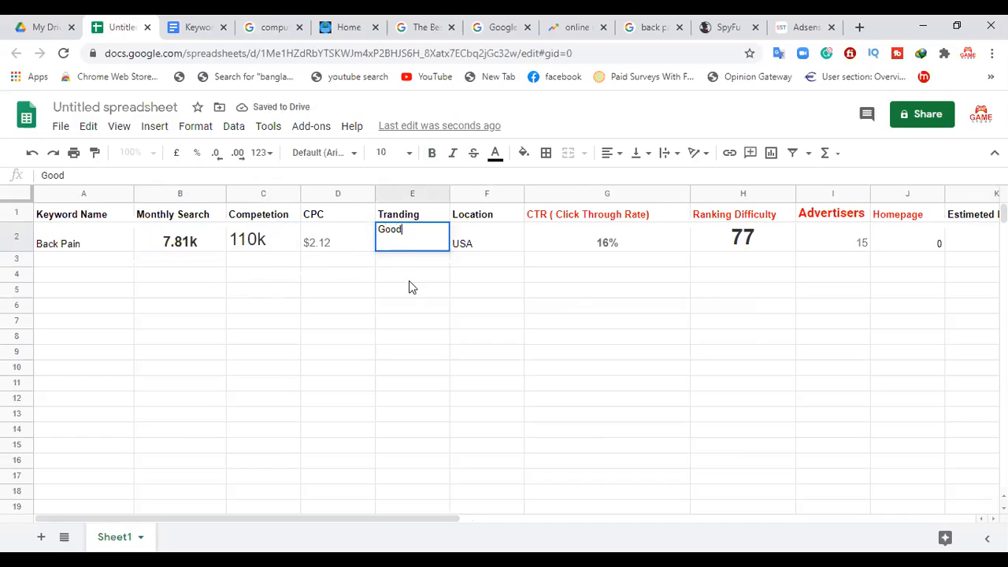
click(420, 264)
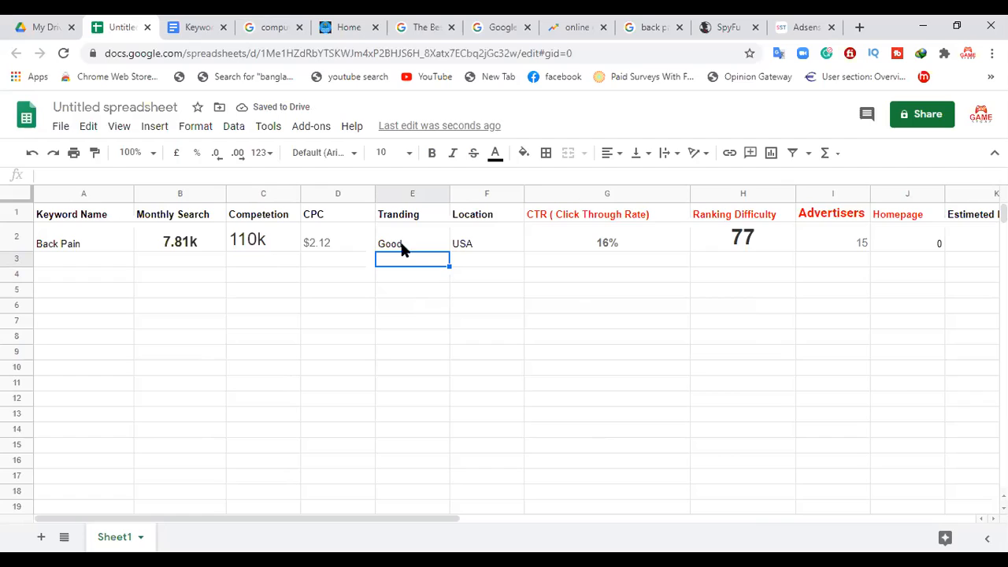
click(400, 244)
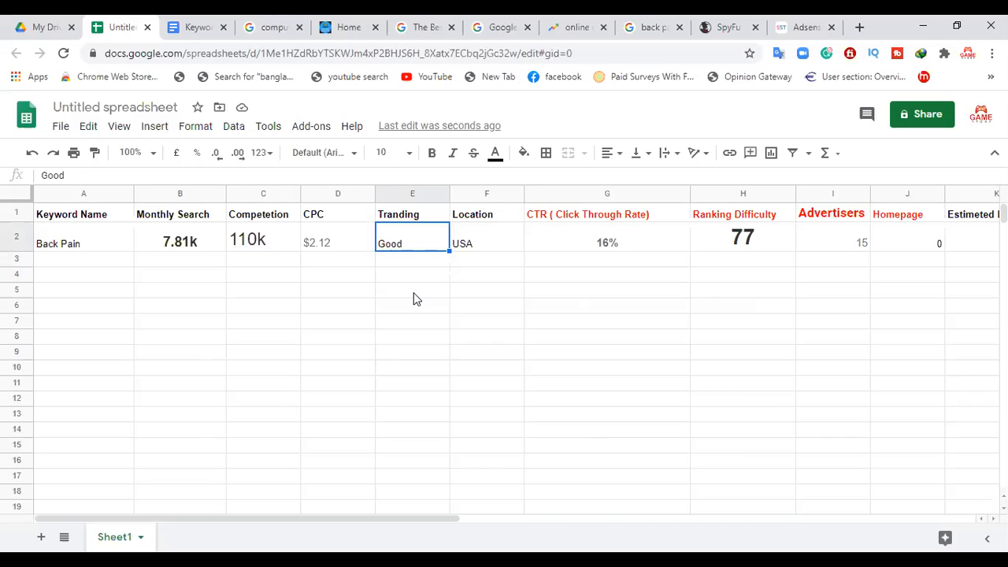
click(432, 152)
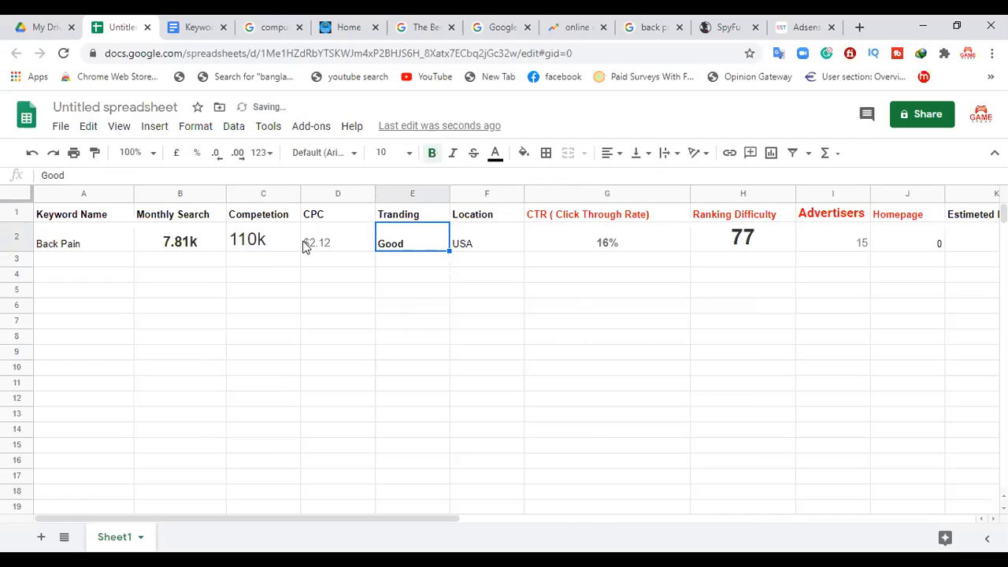
Step: Replace the Competetion value in the Back Pain row with "High" and review it against the Tranding cell
click(262, 248)
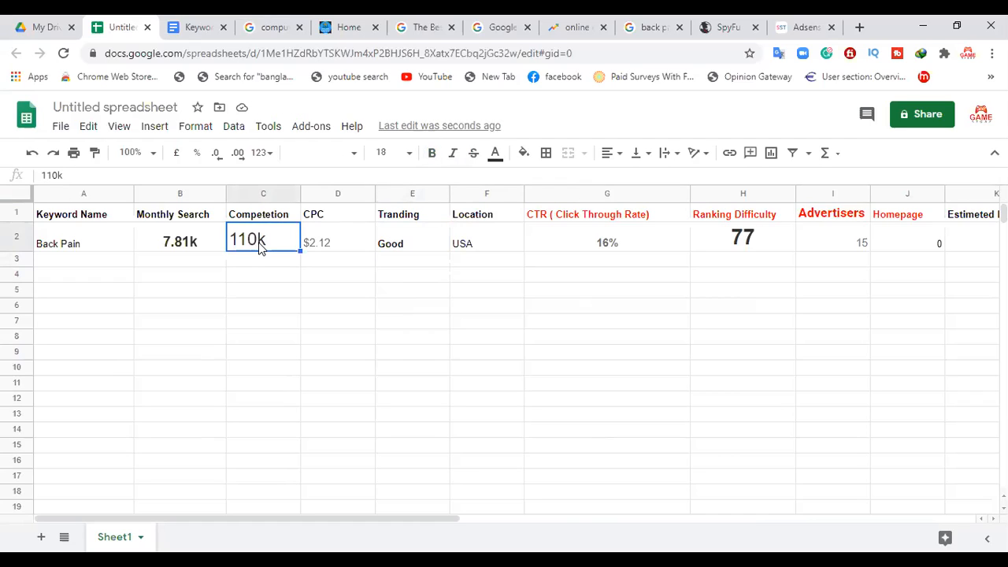
key(Delete)
text(High)
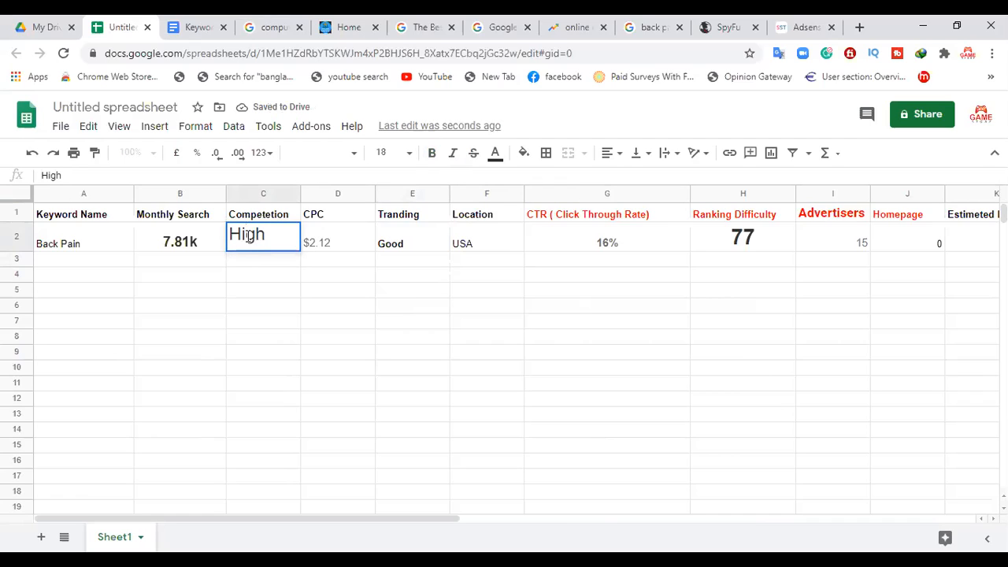
click(244, 263)
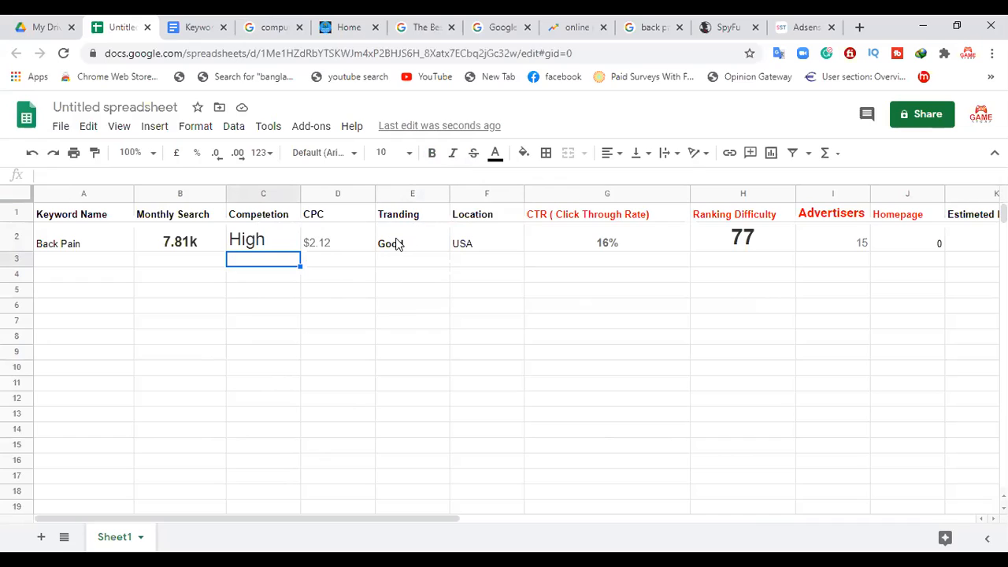
click(261, 241)
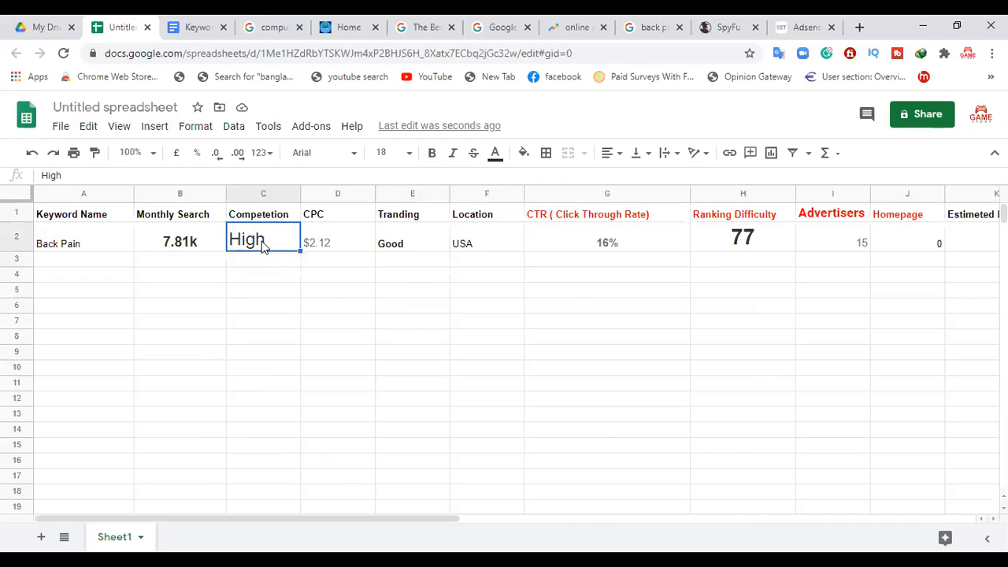
click(400, 247)
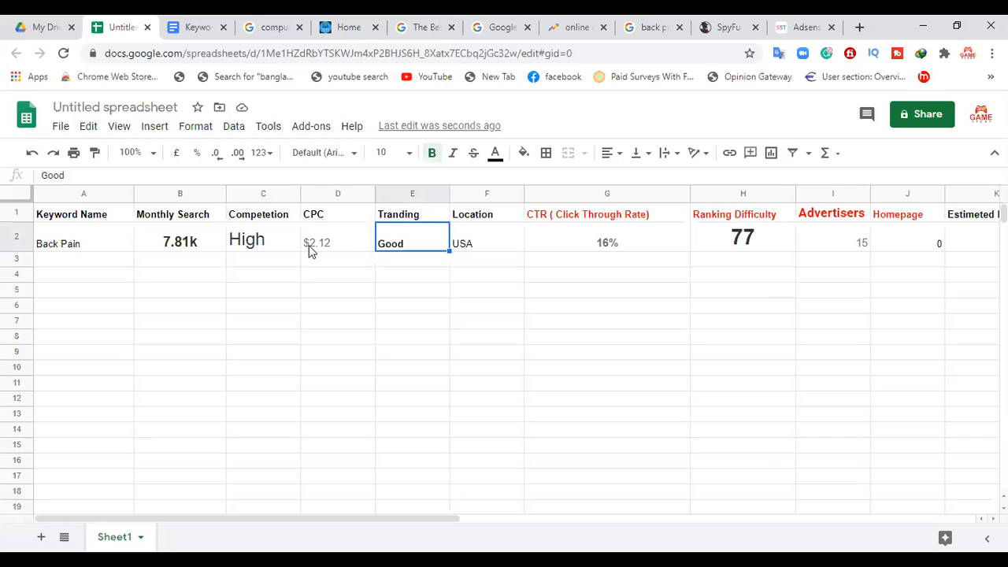
click(255, 248)
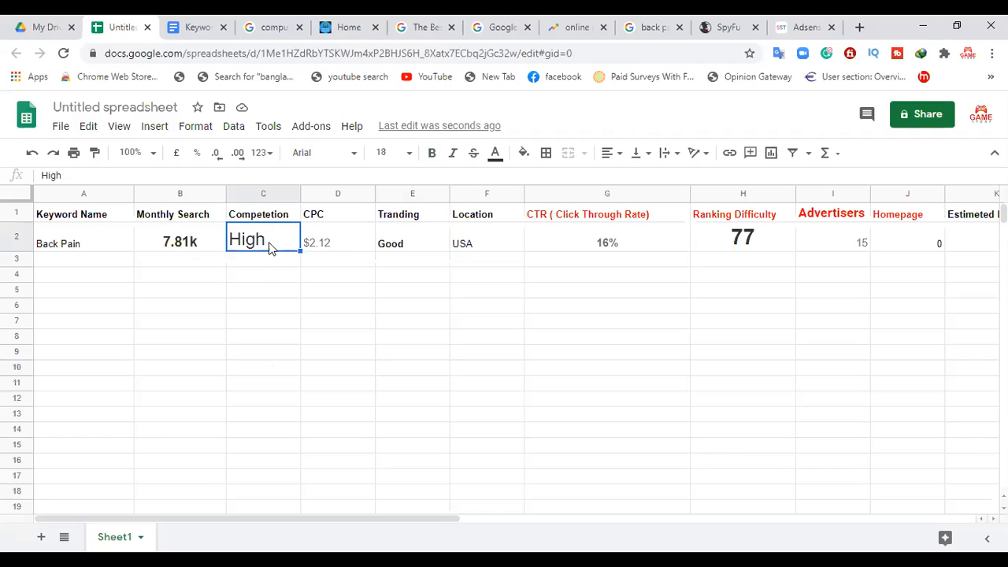
click(394, 244)
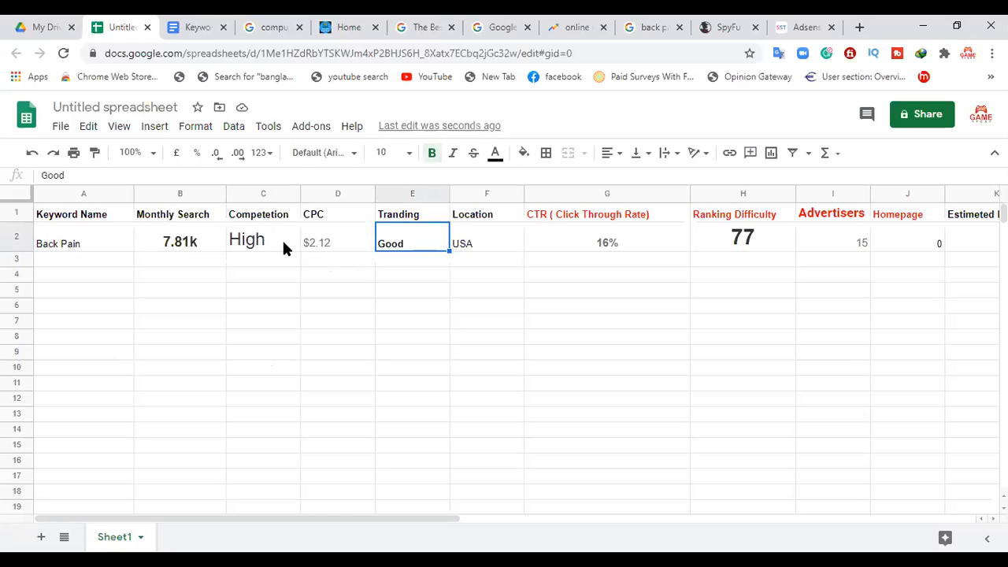
Step: Examine the volume, clicks, difficulty and Google-provided data in SpyFu's back pain overview
click(713, 26)
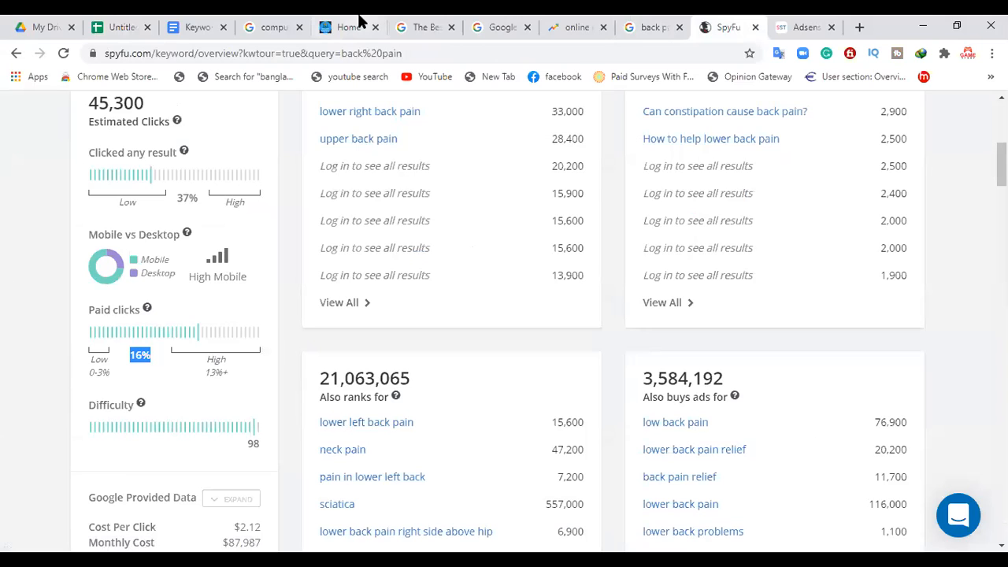
click(123, 25)
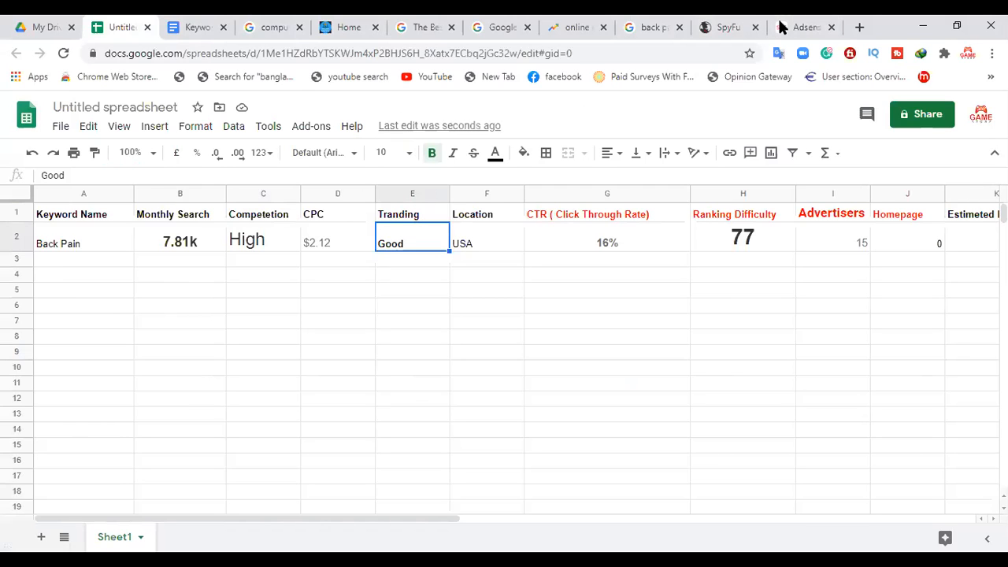
click(726, 27)
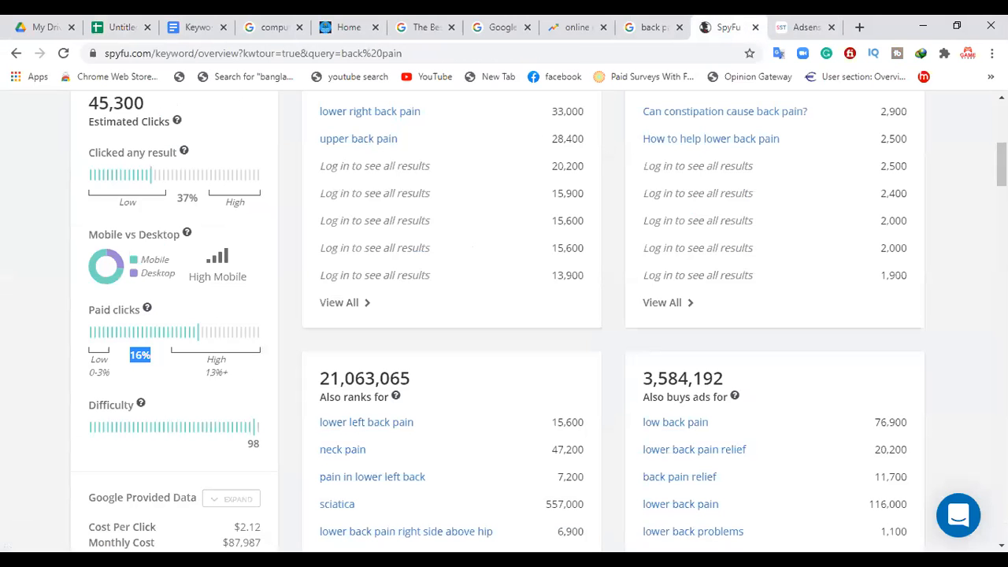
scroll(402, 465, up, 3)
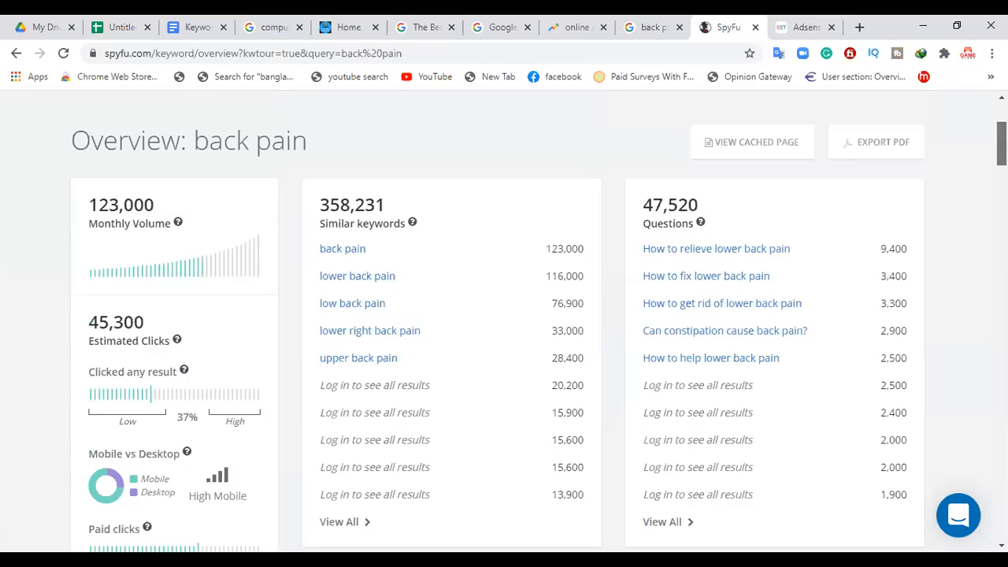
scroll(504, 323, down, 3)
scroll(504, 323, down, 2)
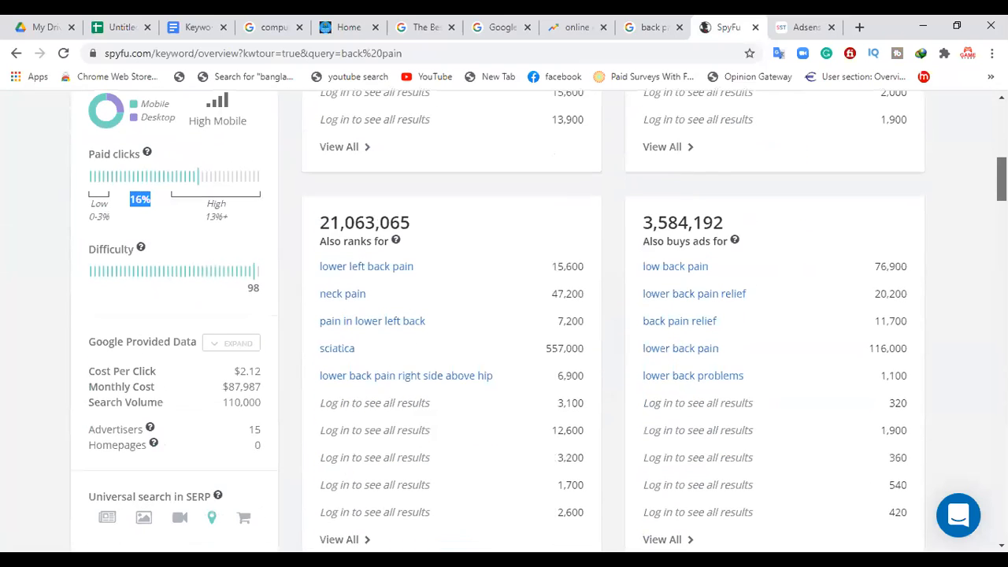
Step: Examine the ratings, monthly impressions and competitors in SpyFu's Top AdWords Buy Recommendations for back pain
scroll(504, 323, down, 3)
scroll(504, 323, down, 2)
scroll(504, 323, down, 4)
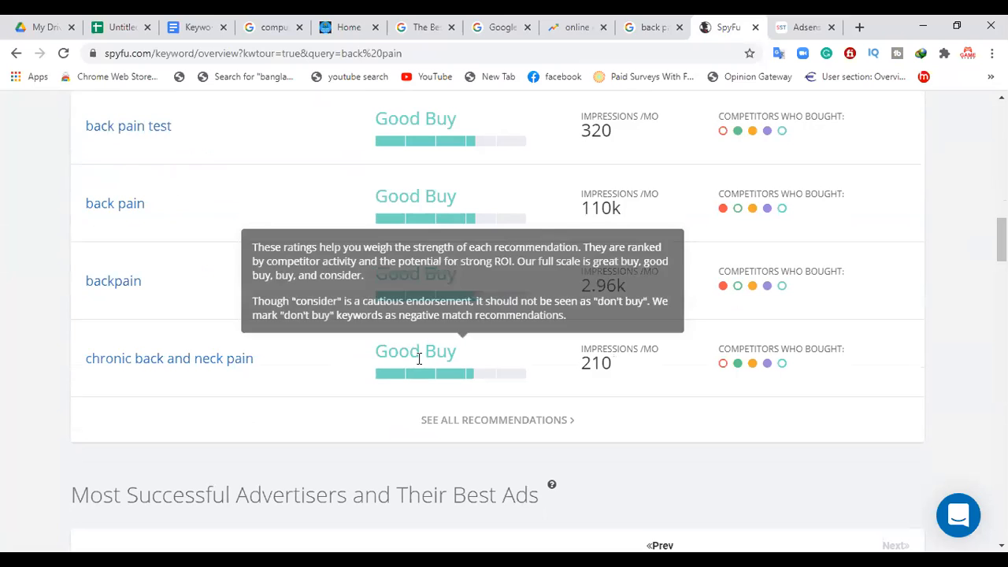
scroll(362, 329, up, 4)
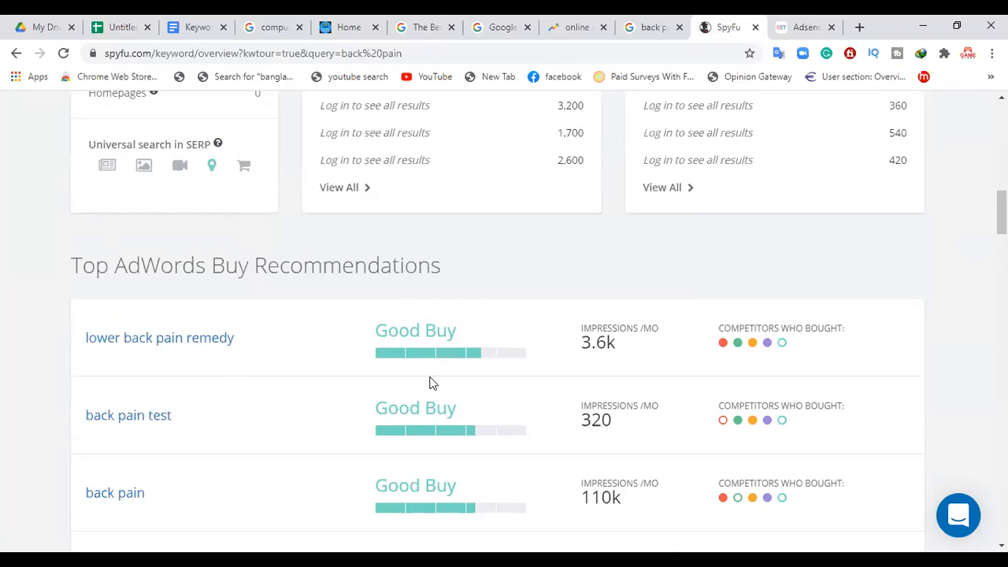
mouse_move(429, 349)
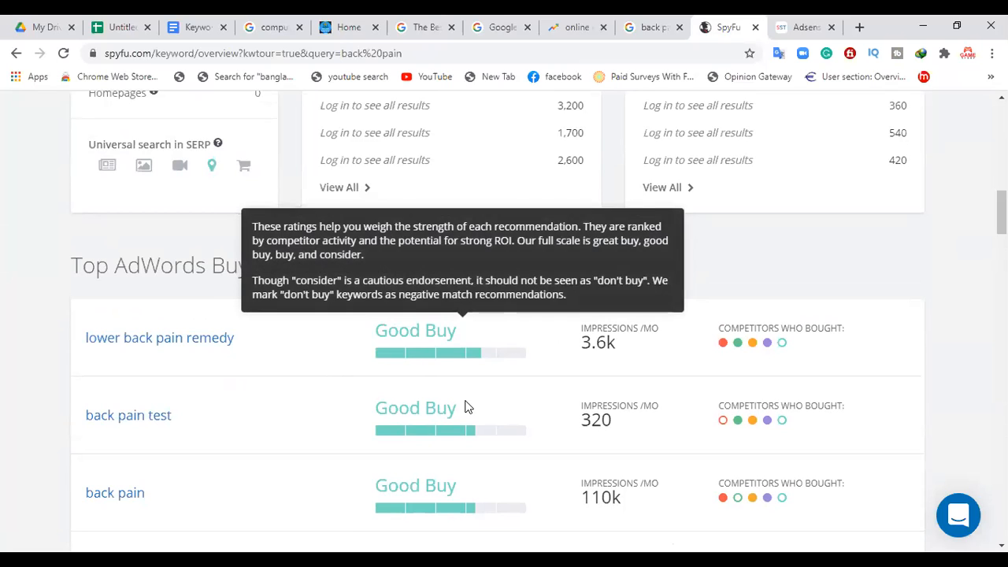
scroll(504, 315, down, 3)
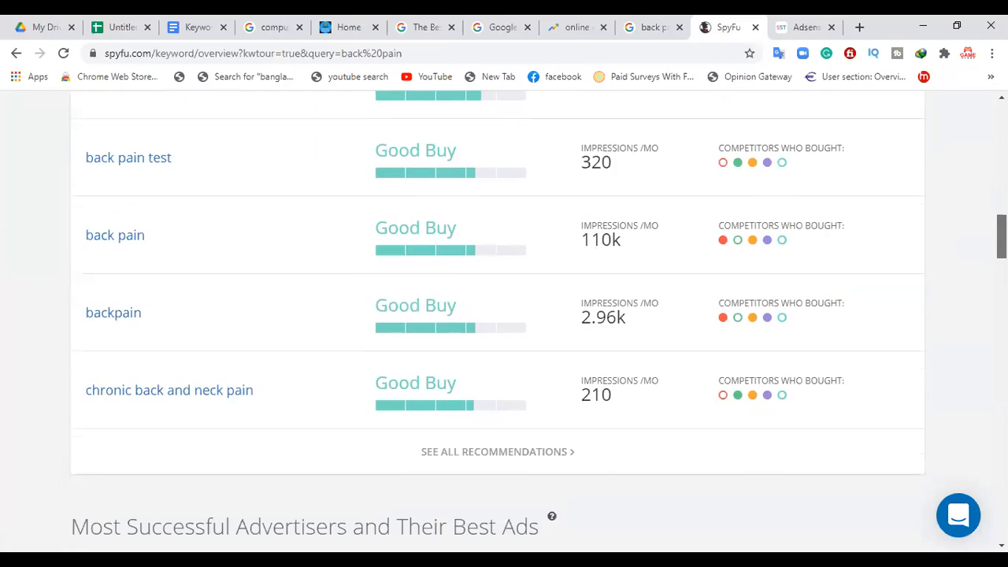
scroll(504, 315, up, 1)
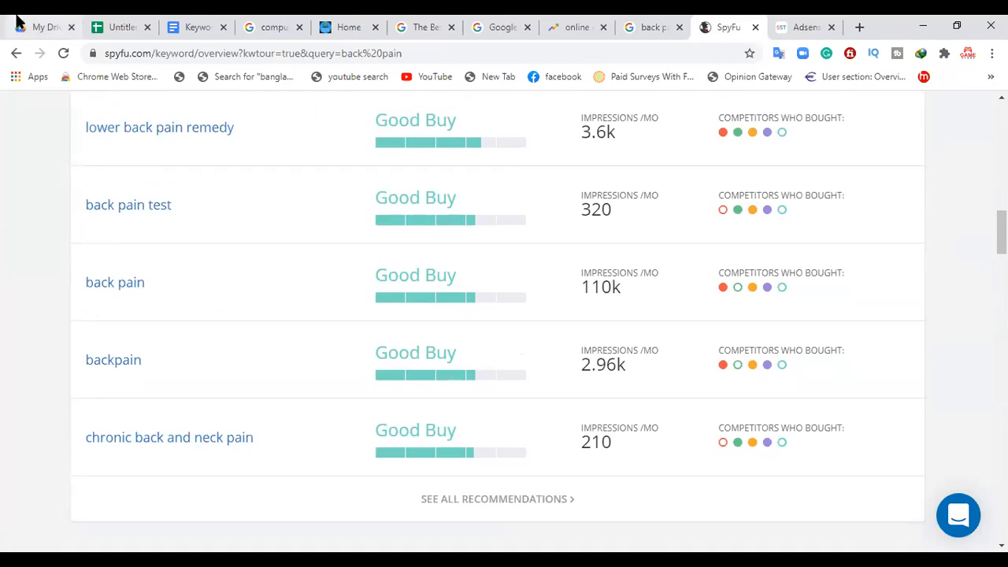
click(122, 27)
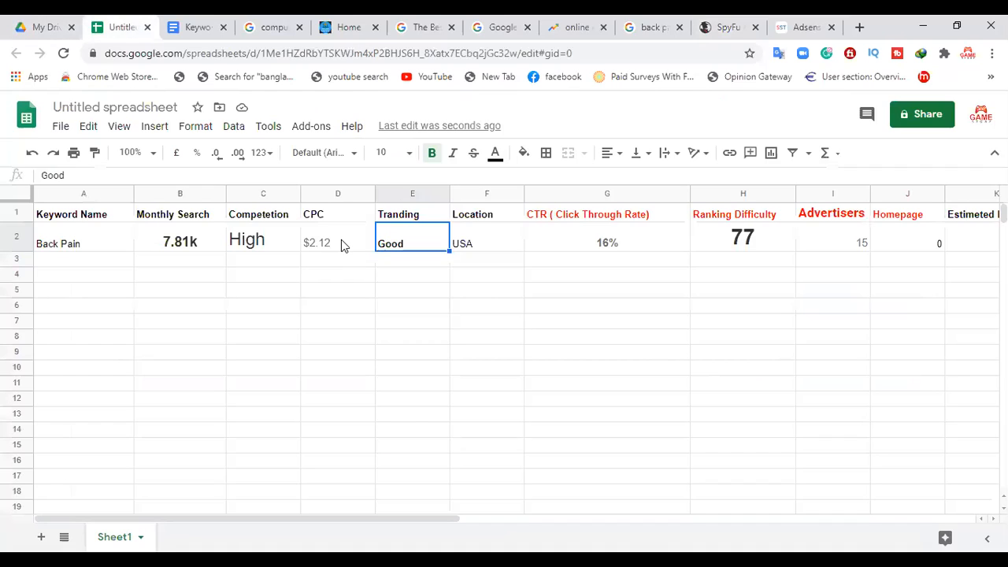
click(718, 25)
mouse_move(435, 305)
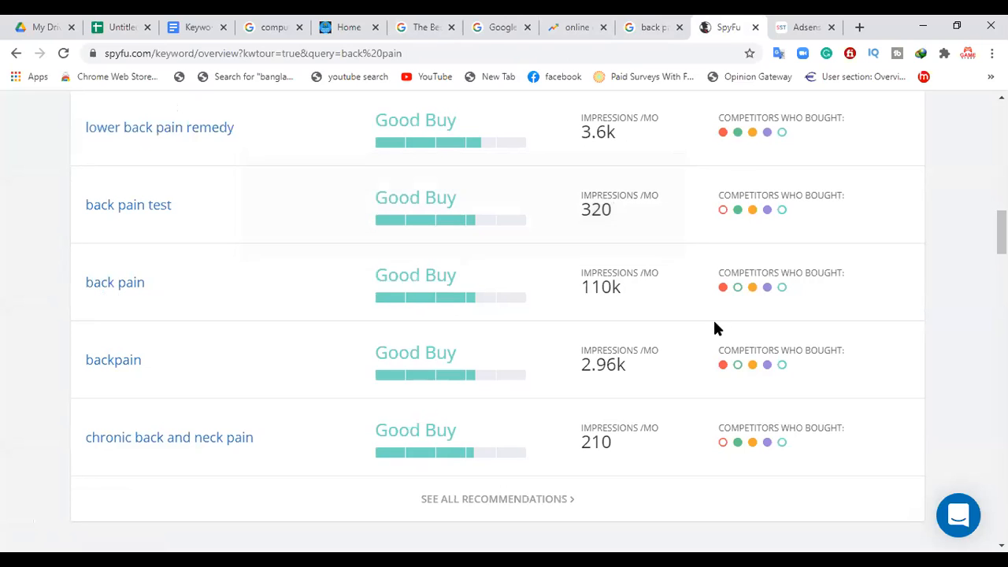
Step: Check the AdSense calculator's required fields against the spreadsheet and select the Back Pain row's Monthly Search cell
mouse_move(786, 293)
click(122, 29)
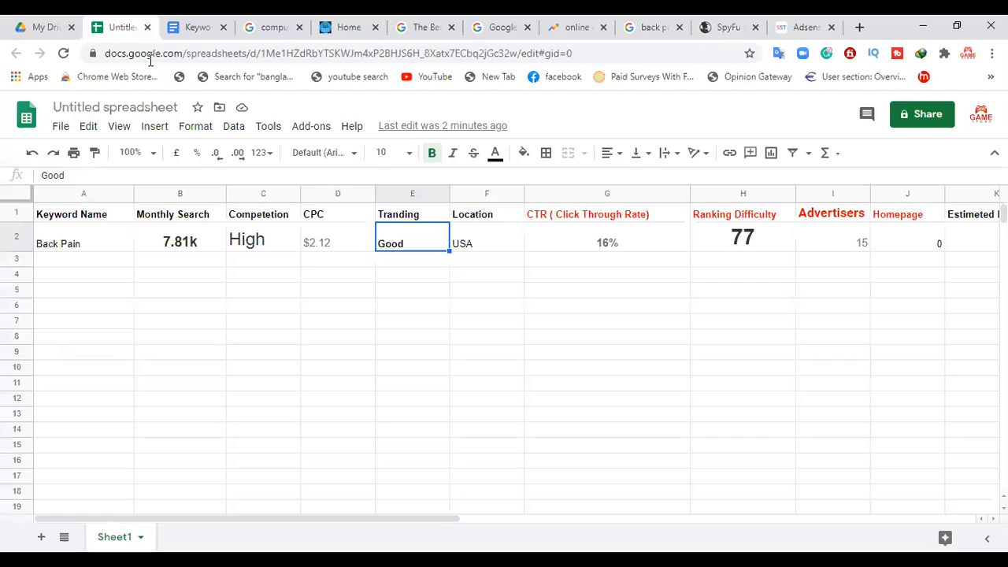
drag(430, 524, 618, 456)
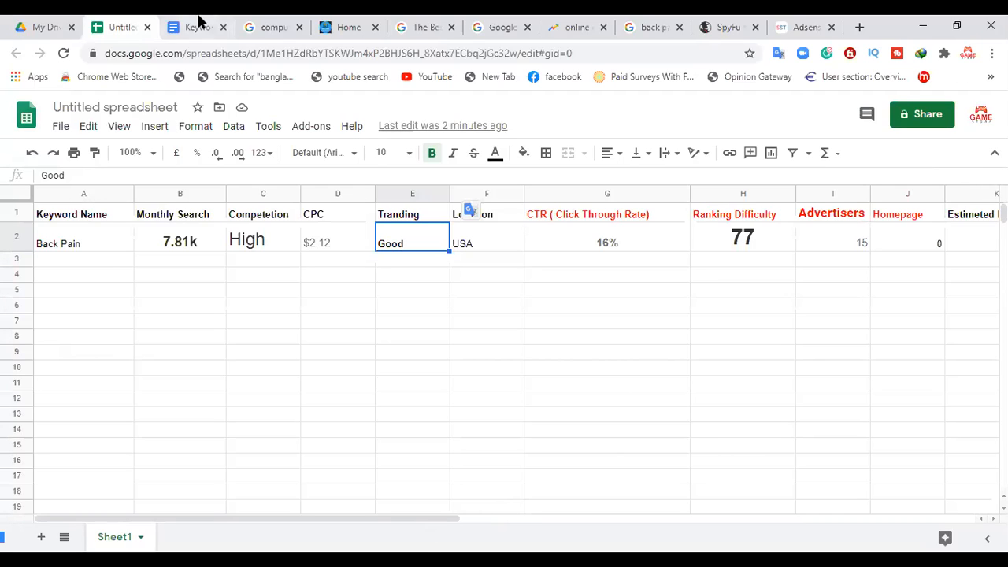
click(777, 22)
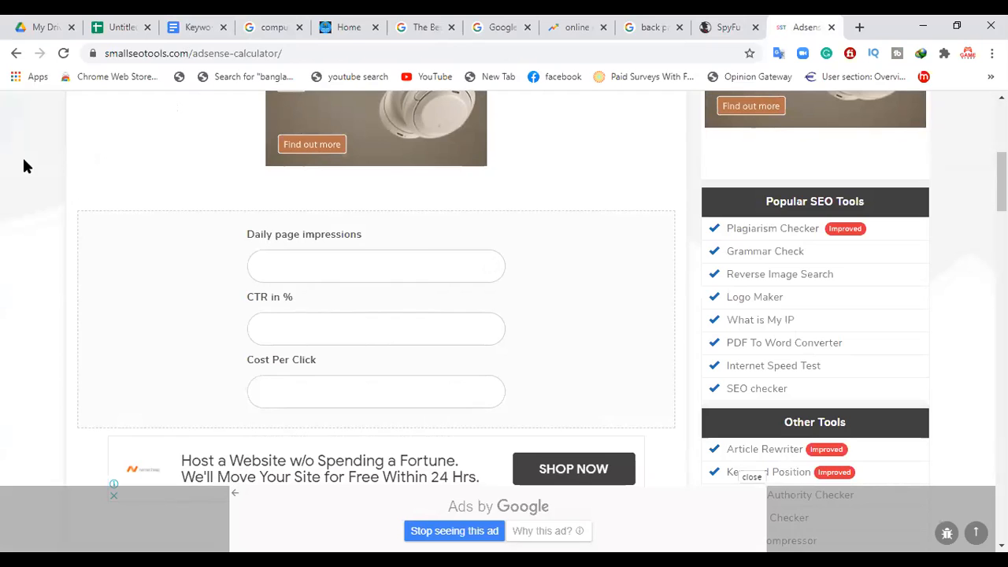
click(126, 30)
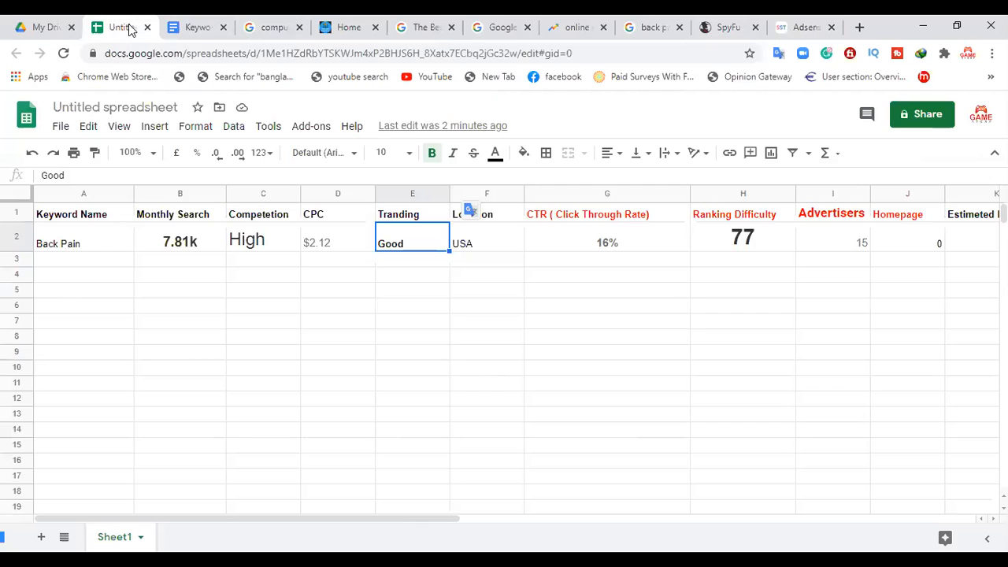
click(177, 250)
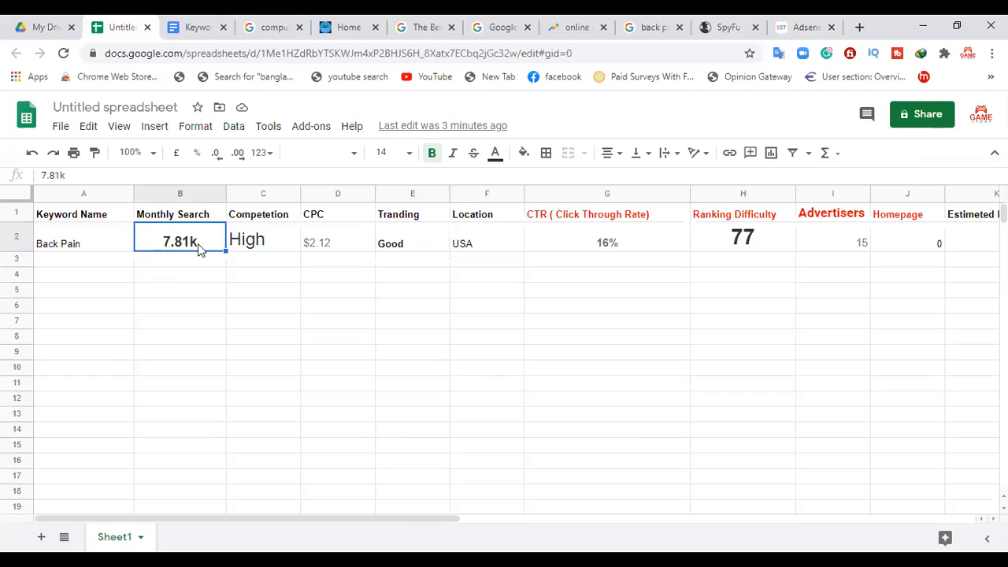
Step: Switch to the AdSense calculator and set the daily page impressions to 7810
click(805, 26)
click(304, 268)
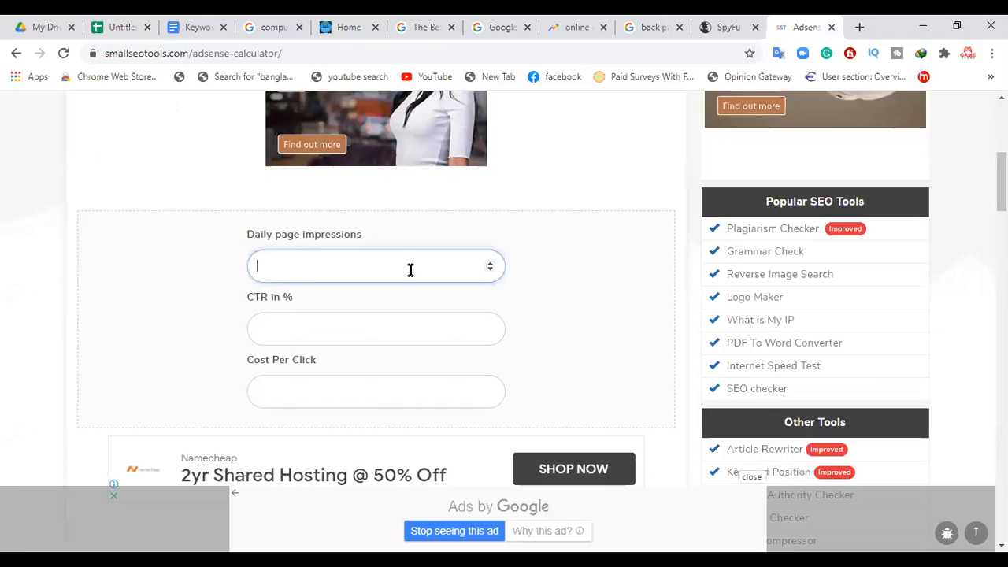
click(490, 270)
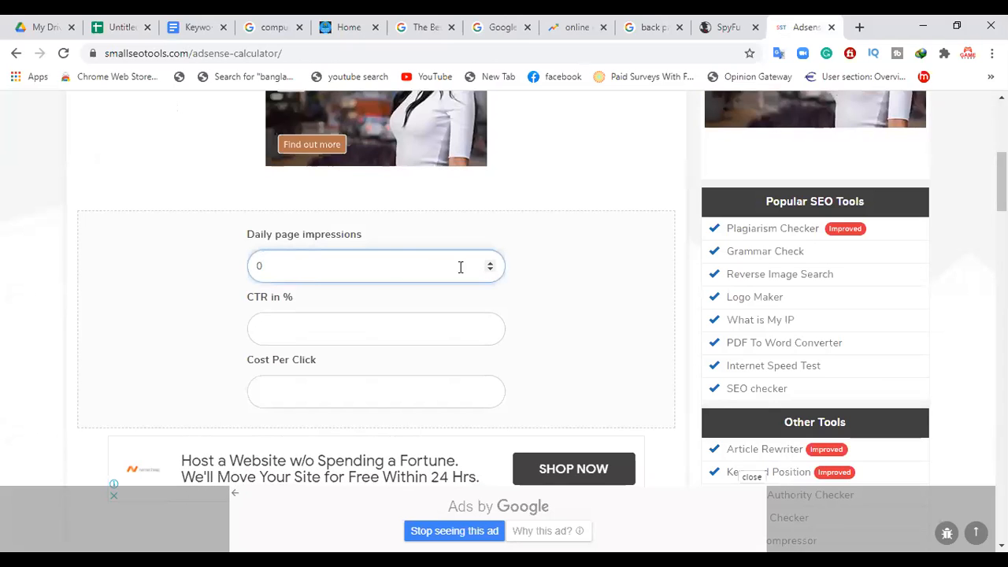
text(7)
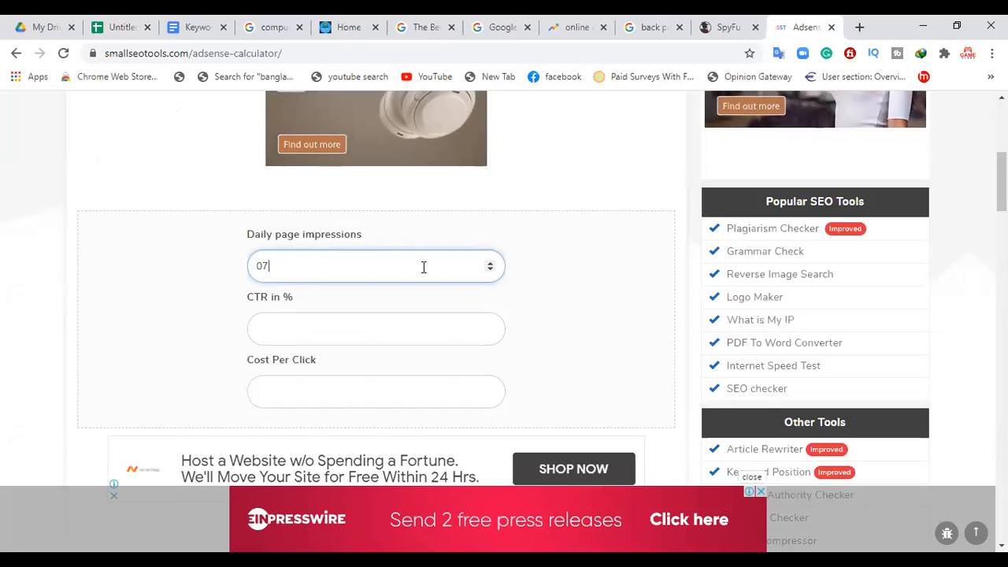
text(7810)
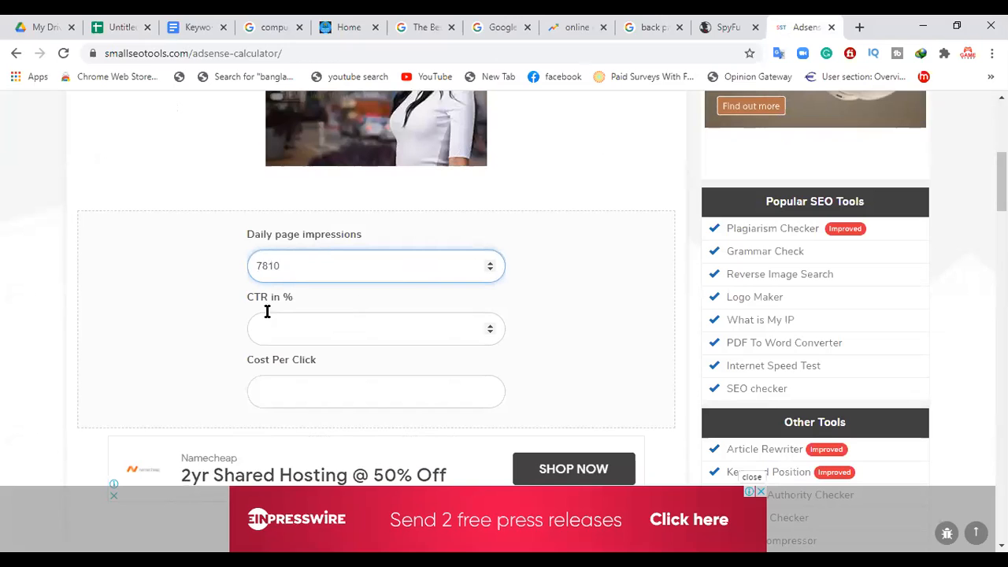
Step: Check the Back Pain row's CTR in the spreadsheet and set the AdSense calculator's CTR in % to 16
click(122, 29)
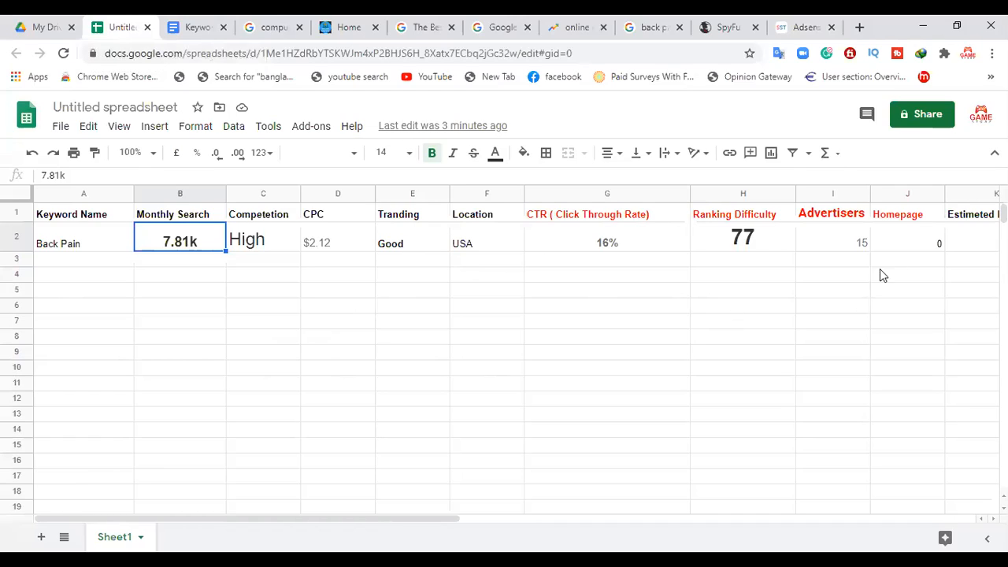
click(612, 246)
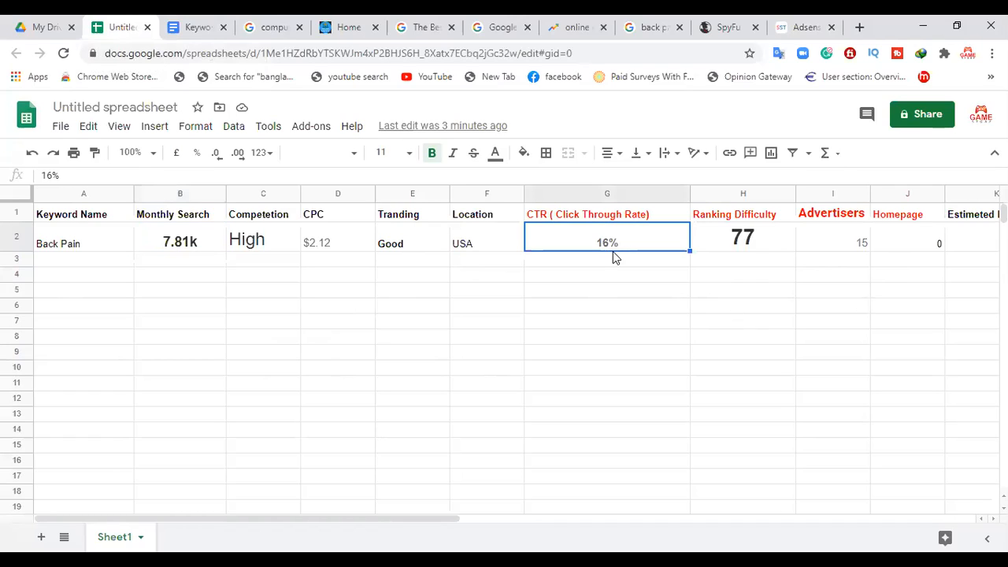
click(807, 24)
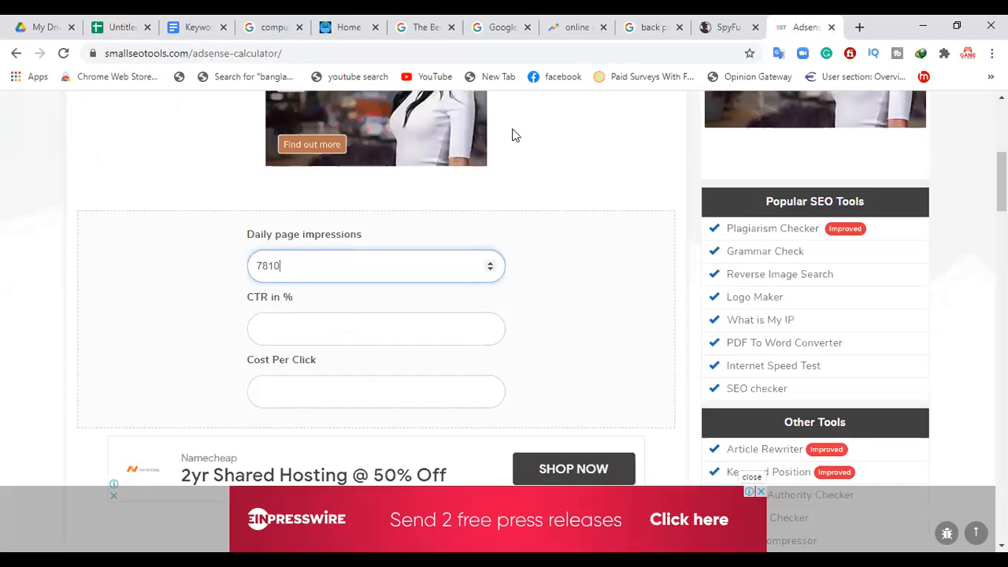
click(274, 339)
text(1)
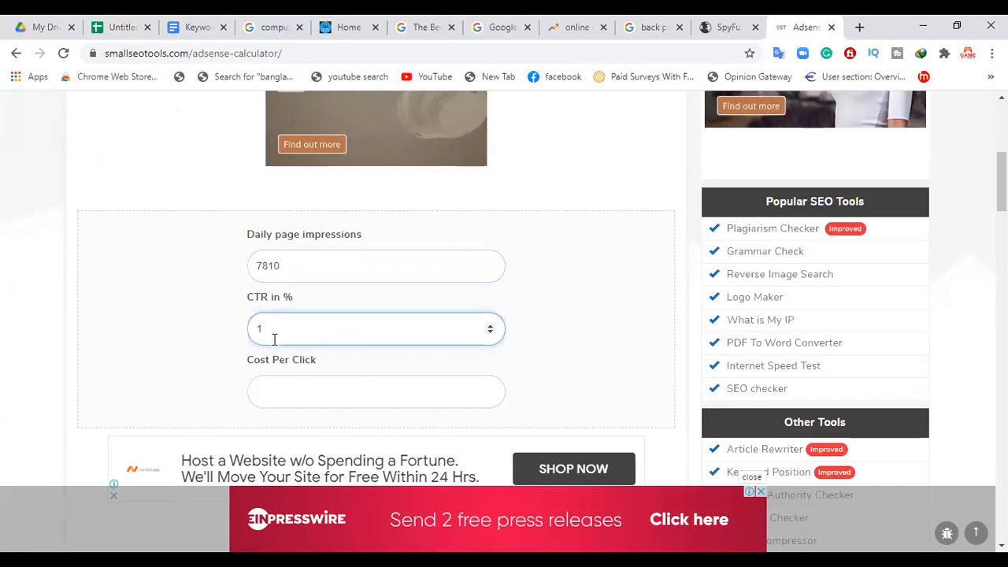
text(6)
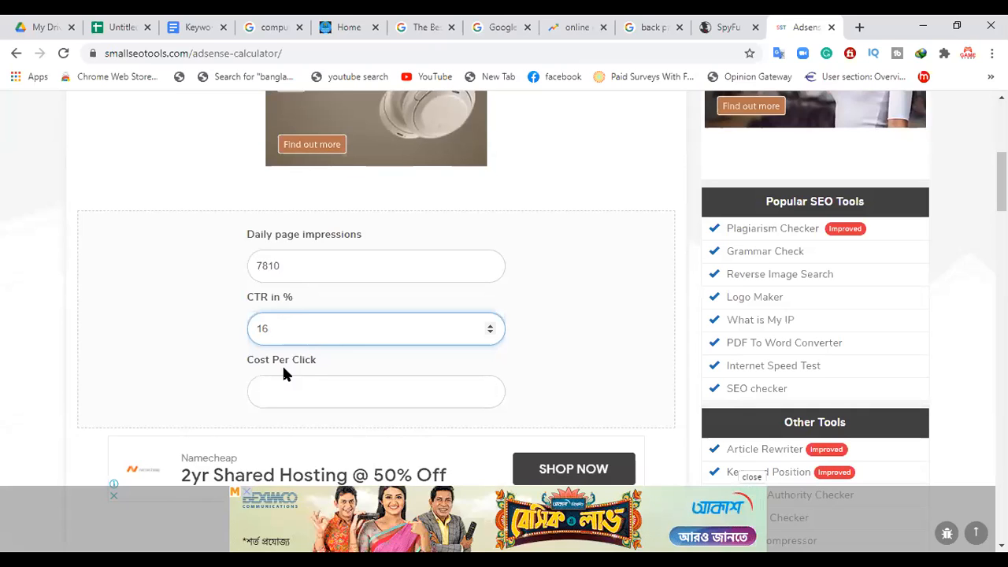
Step: Check the Back Pain row's CPC in the spreadsheet and set the AdSense calculator's Cost Per Click to 2.12
click(289, 402)
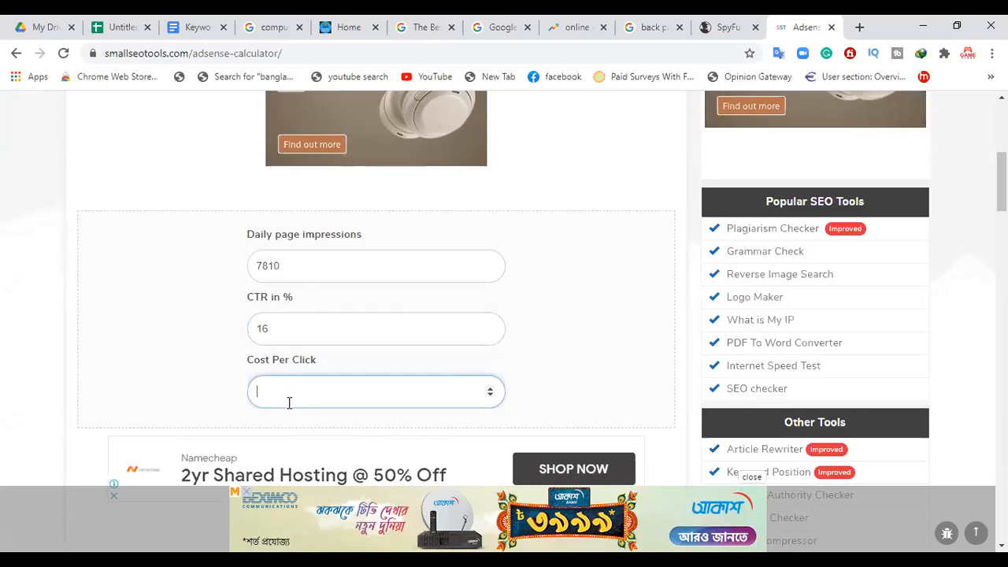
click(126, 32)
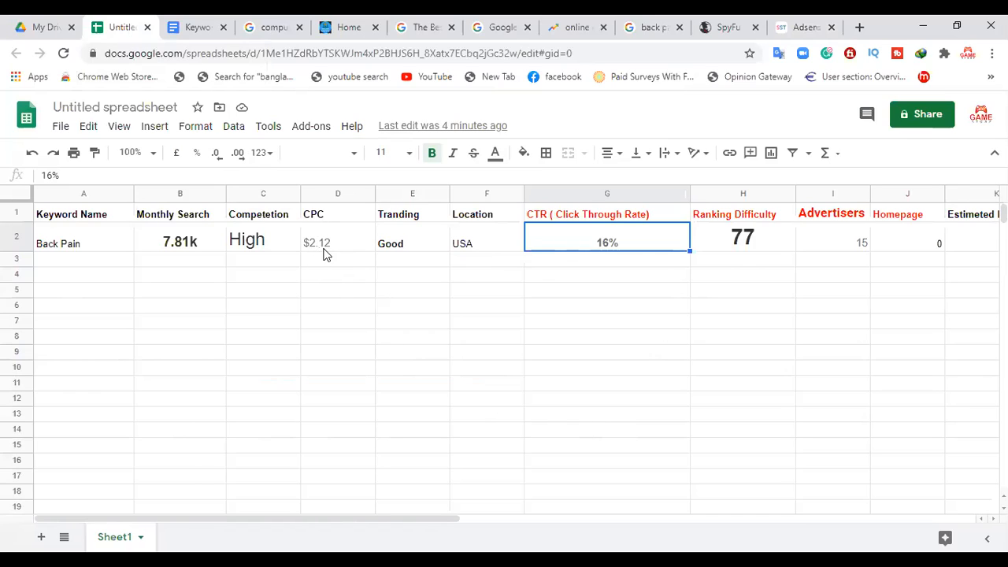
click(732, 24)
click(795, 17)
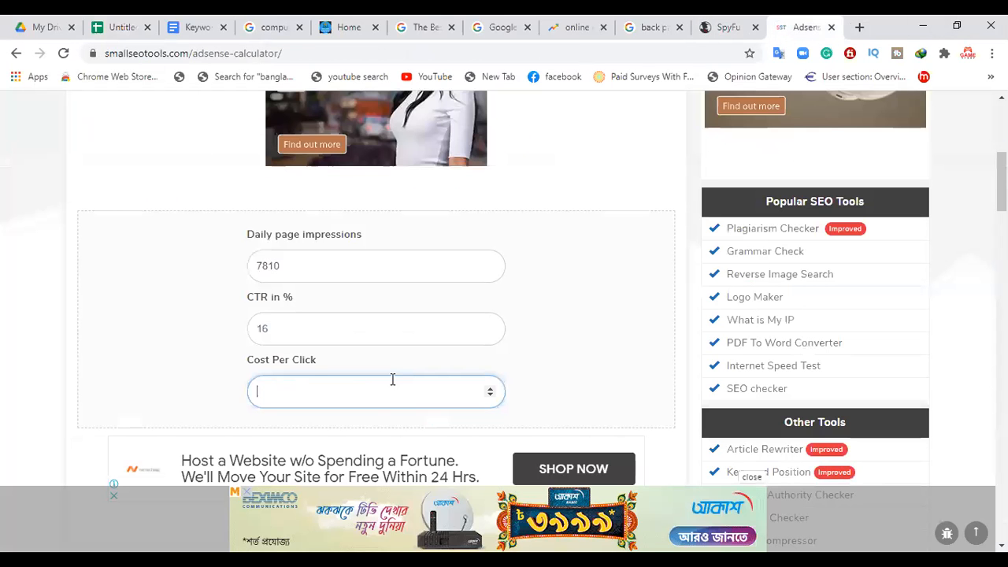
text(2.12)
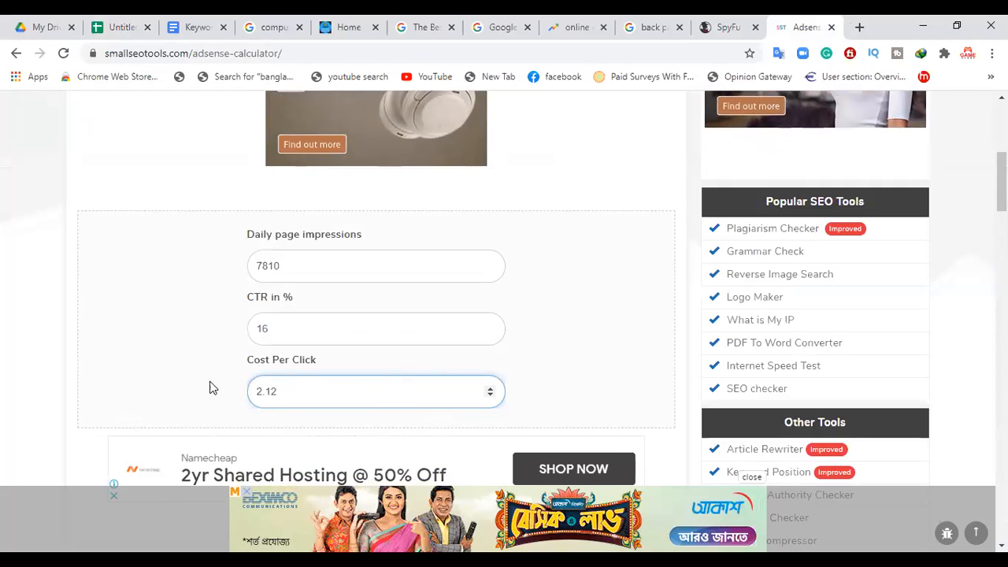
Step: Start the earnings calculation and submit the CAPTCHA's six squares around the traffic lights
scroll(221, 388, down, 2)
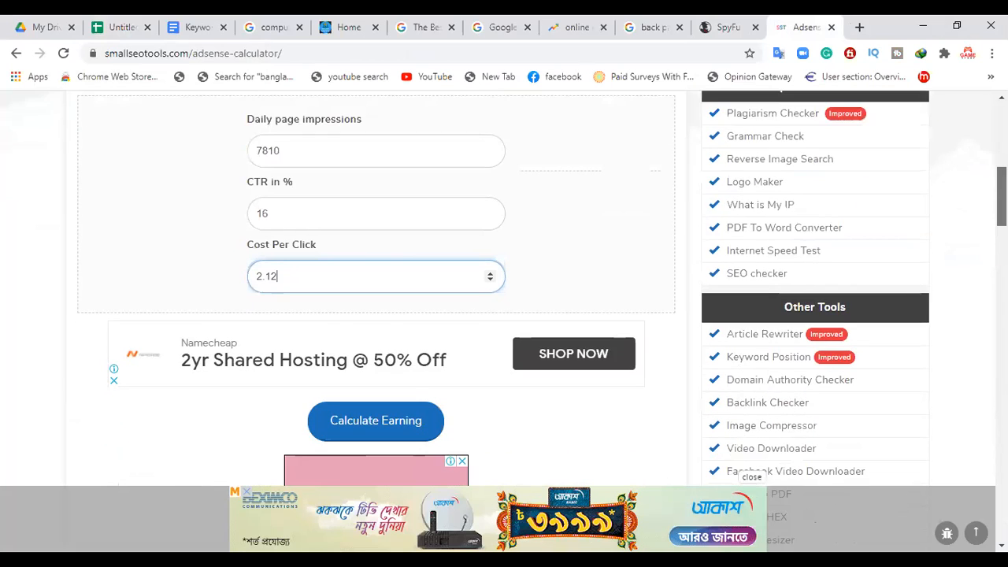
scroll(402, 339, down, 1)
click(382, 338)
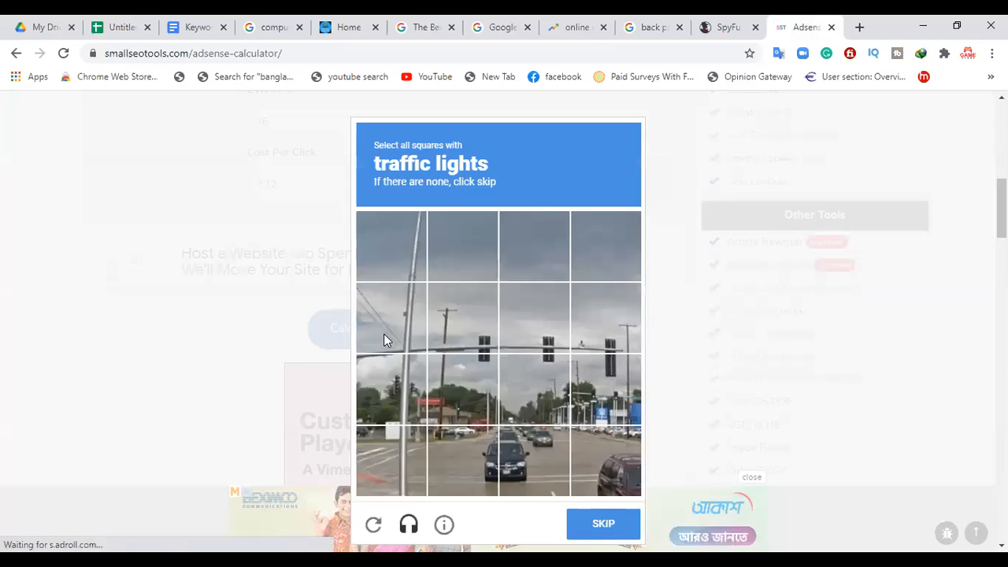
click(455, 324)
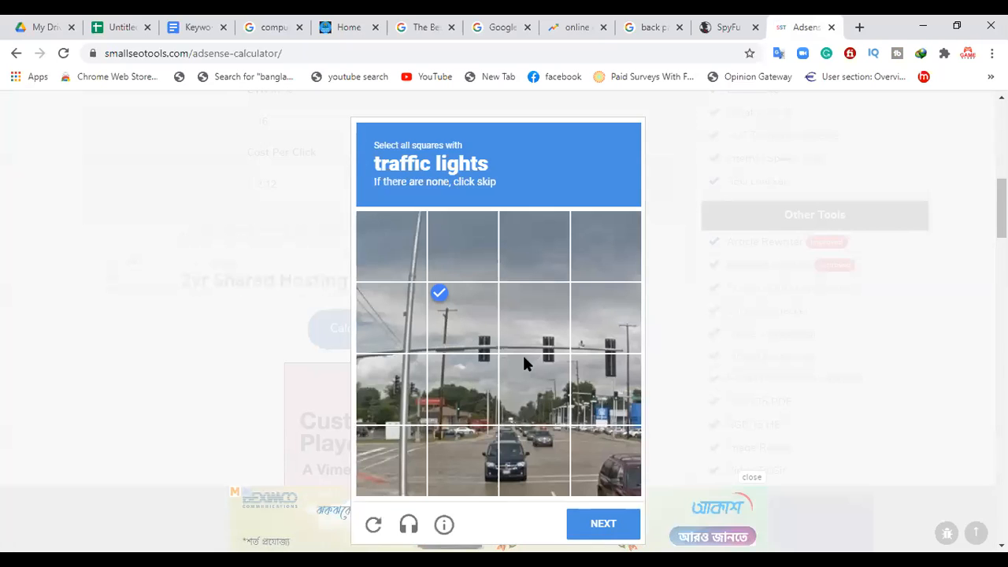
click(465, 390)
click(529, 335)
click(536, 381)
click(607, 317)
click(607, 390)
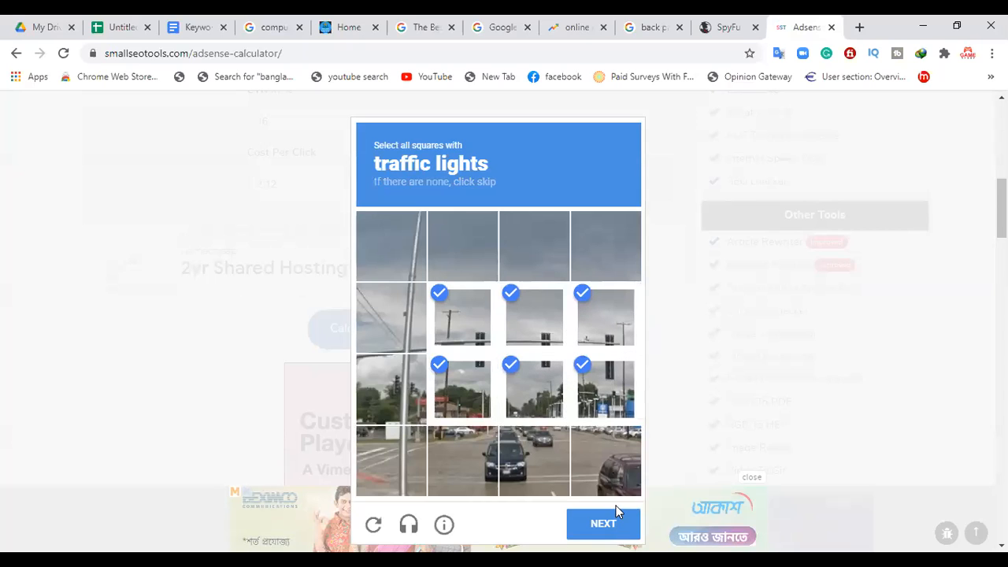
click(616, 514)
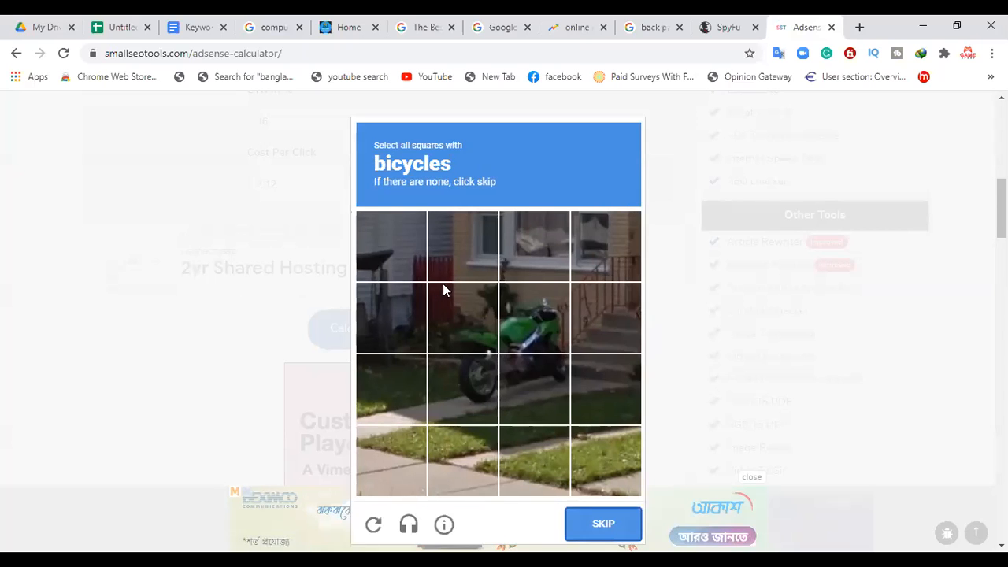
Step: Select the four central squares covering the green motorcycle in the bicycles CAPTCHA and verify them
click(493, 325)
click(532, 319)
click(523, 392)
click(465, 392)
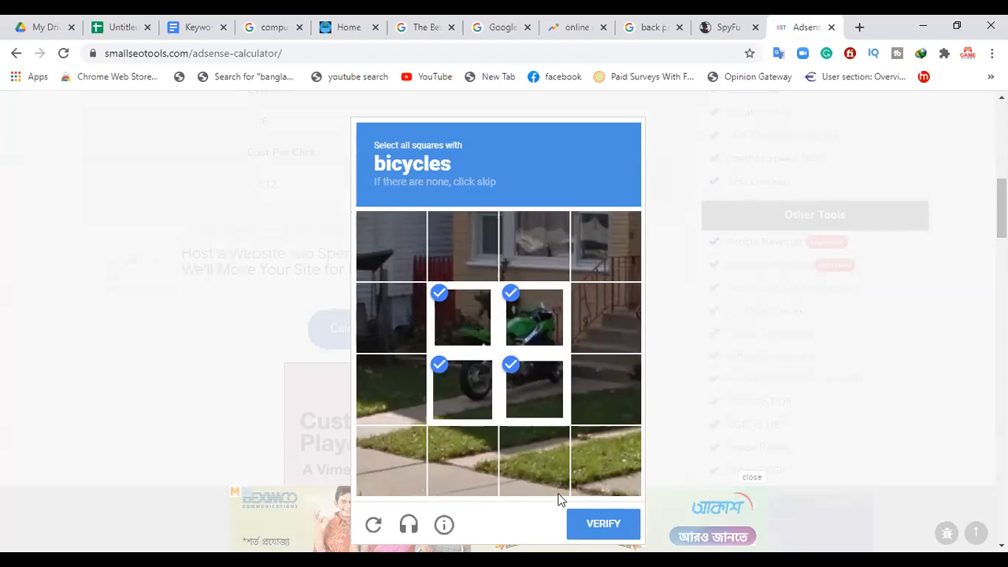
click(599, 524)
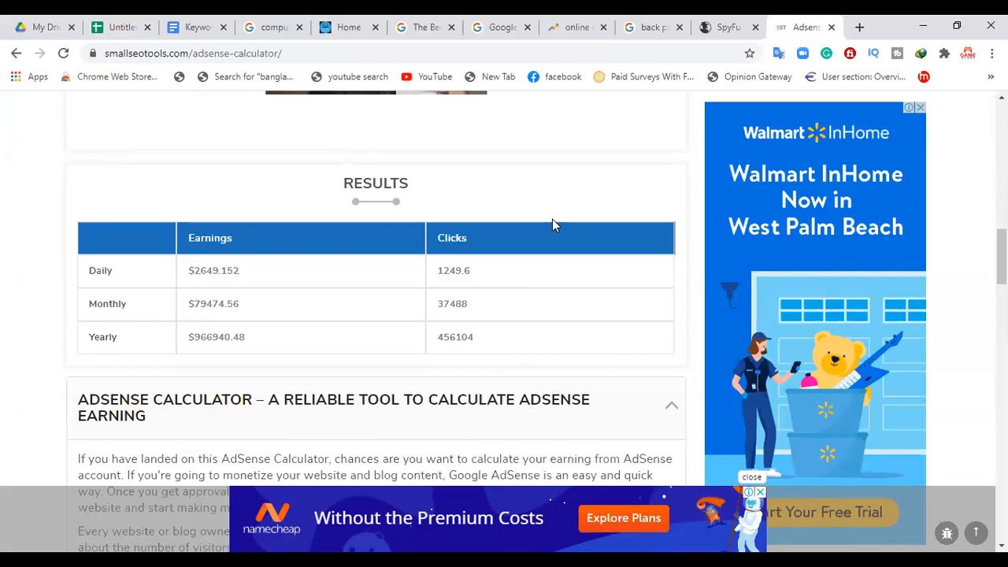
Step: Return to the spreadsheet and select the Back Pain keyword cell to review its row
click(102, 24)
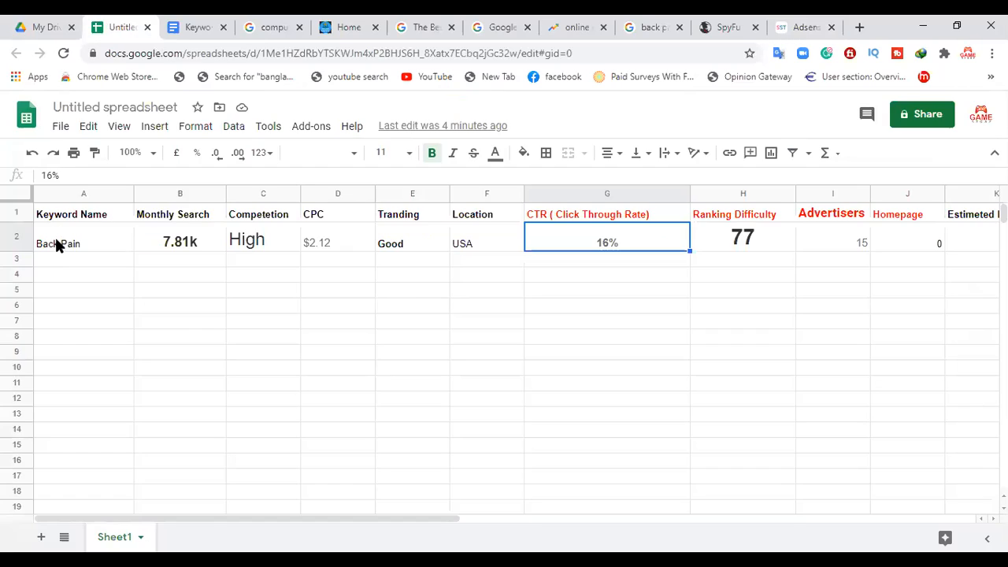
click(57, 247)
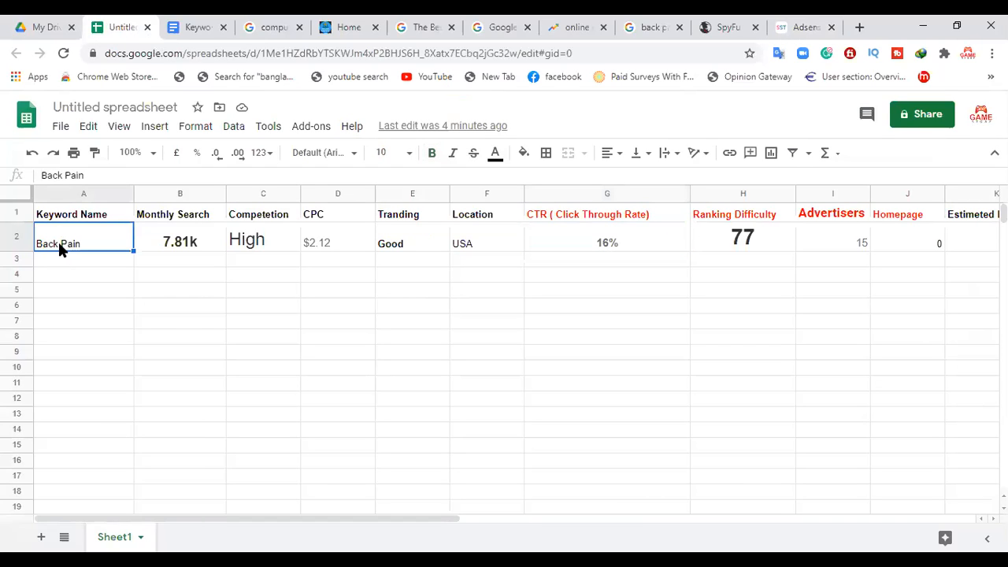
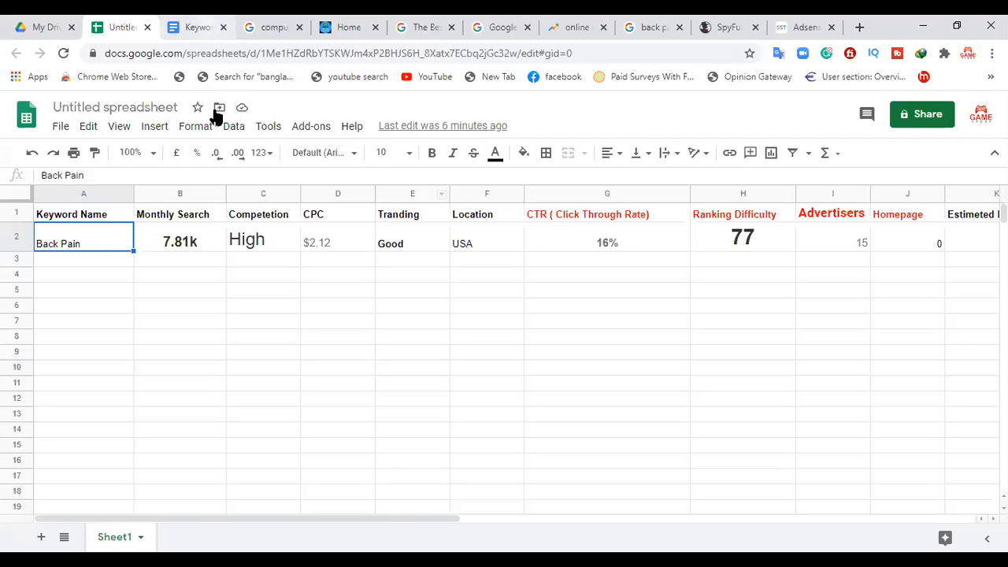
Step: Copy the daily earnings figure from the AdSense calculator results into the Back Pain row's Estimeted Earning cell in the spreadsheet
click(821, 24)
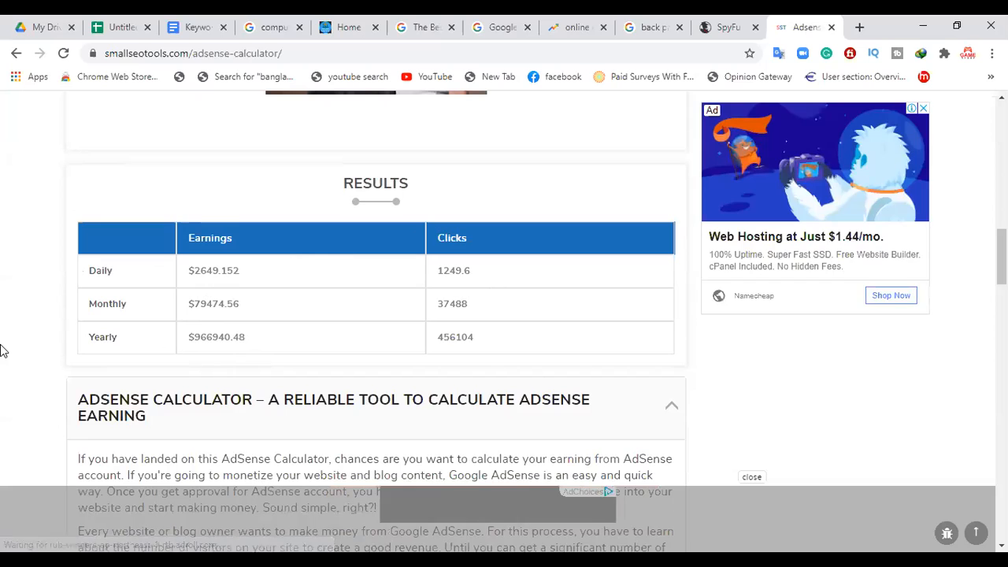
scroll(376, 315, up, 2)
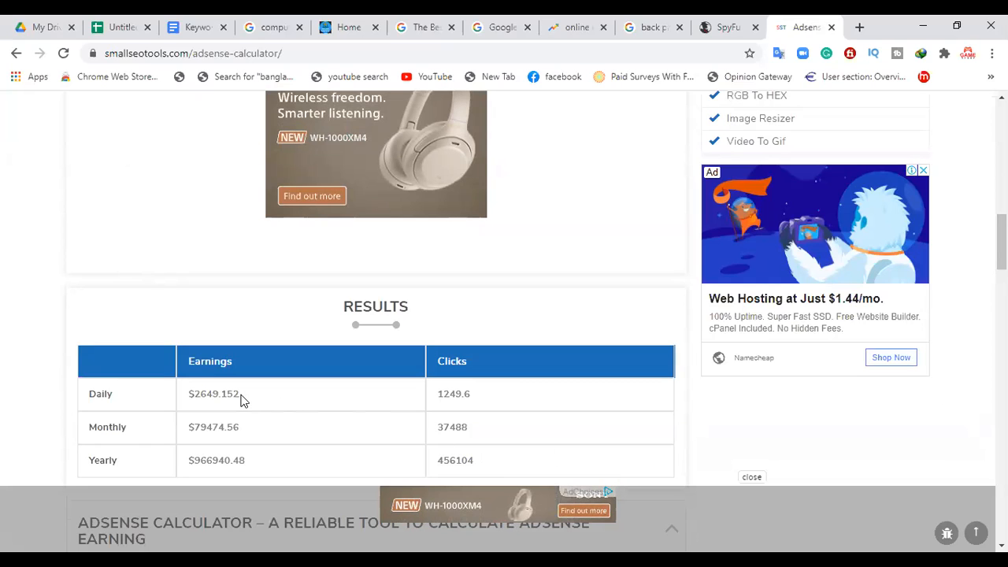
drag(246, 396, 188, 397)
key(ctrl+c)
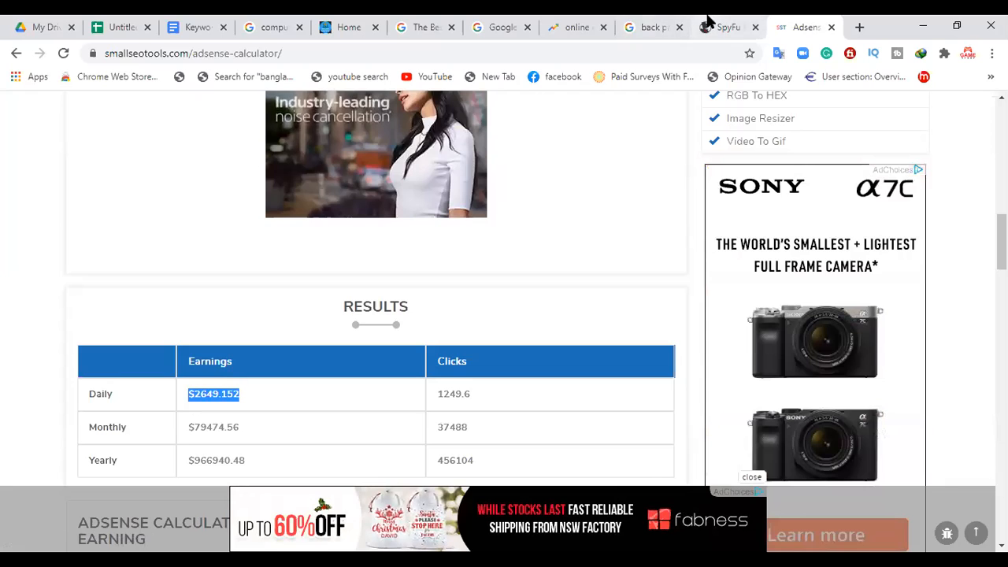
click(112, 29)
drag(400, 526, 735, 491)
click(344, 242)
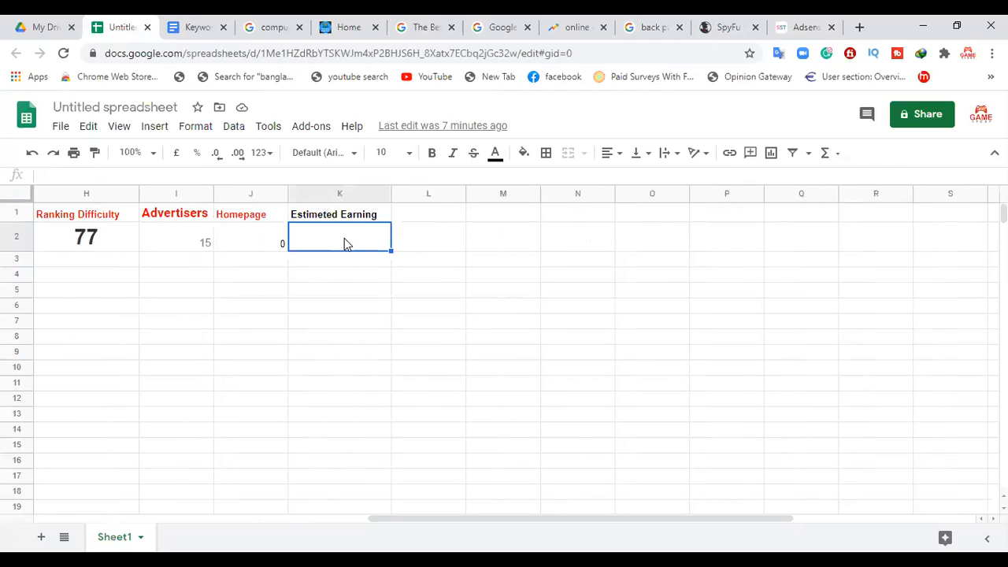
key(ctrl+v)
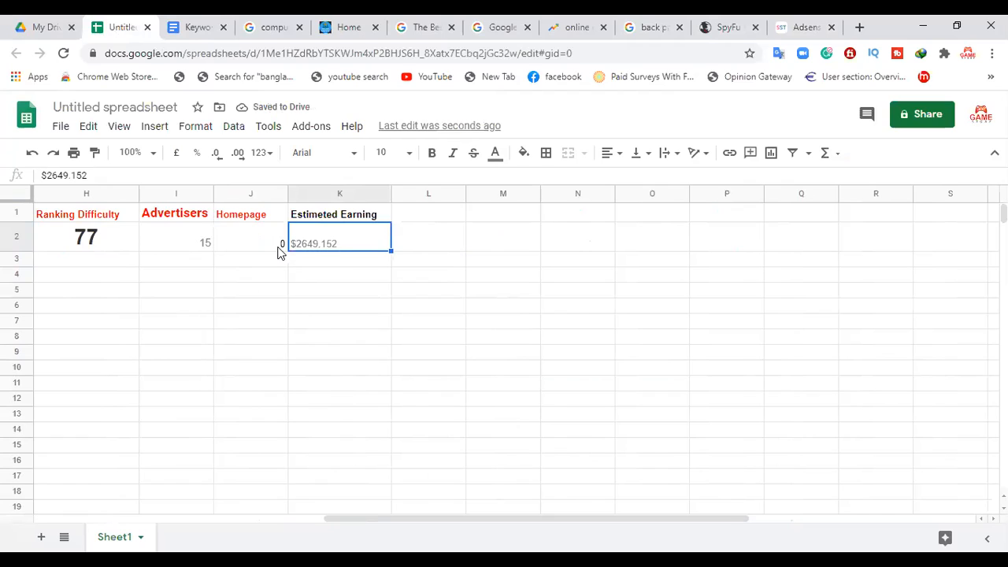
Step: Append "( Daily Earning )" to the Back Pain row's Estimeted Earning value and widen column K to fit the text
double_click(343, 244)
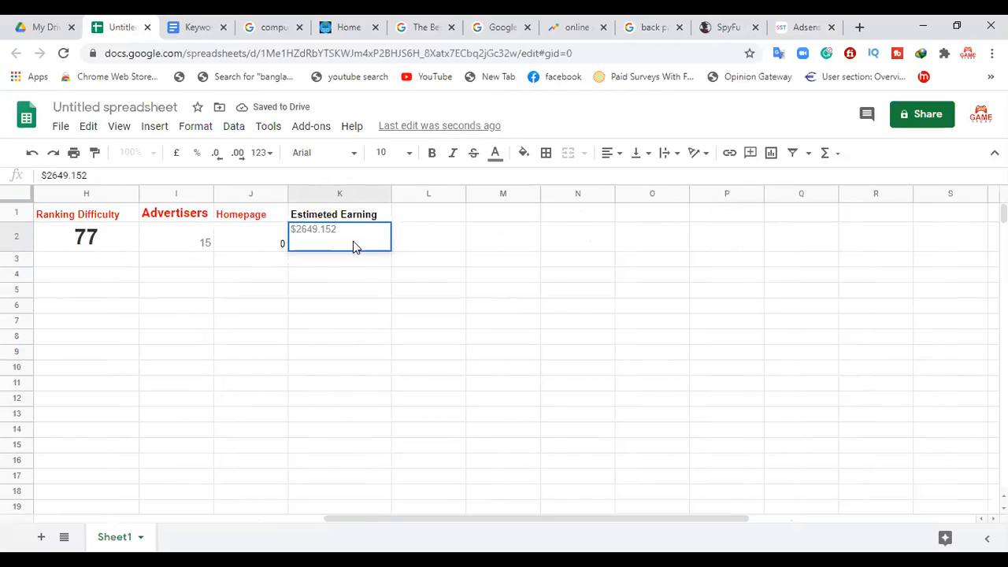
text(( Dail)
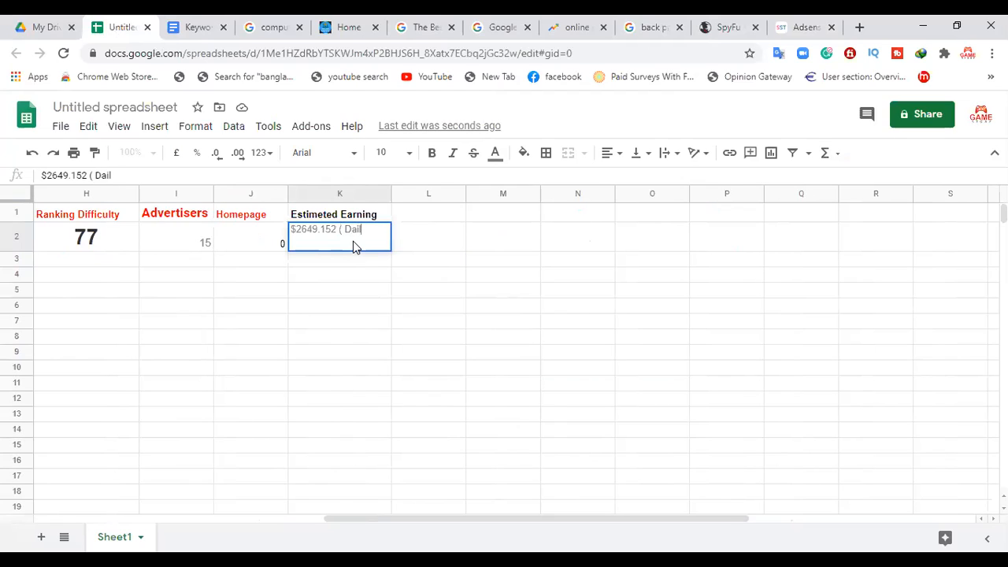
text(y Earning ))
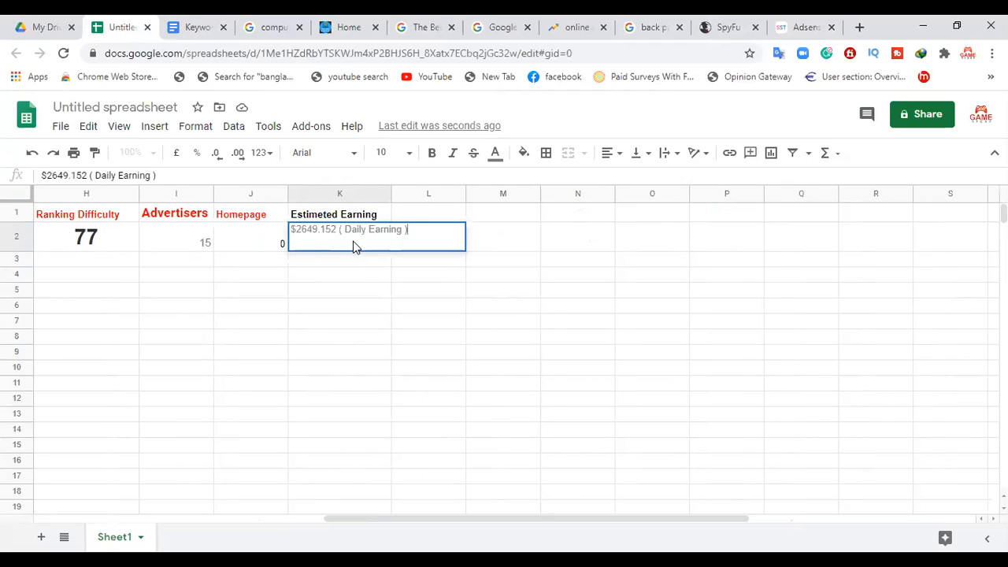
click(355, 281)
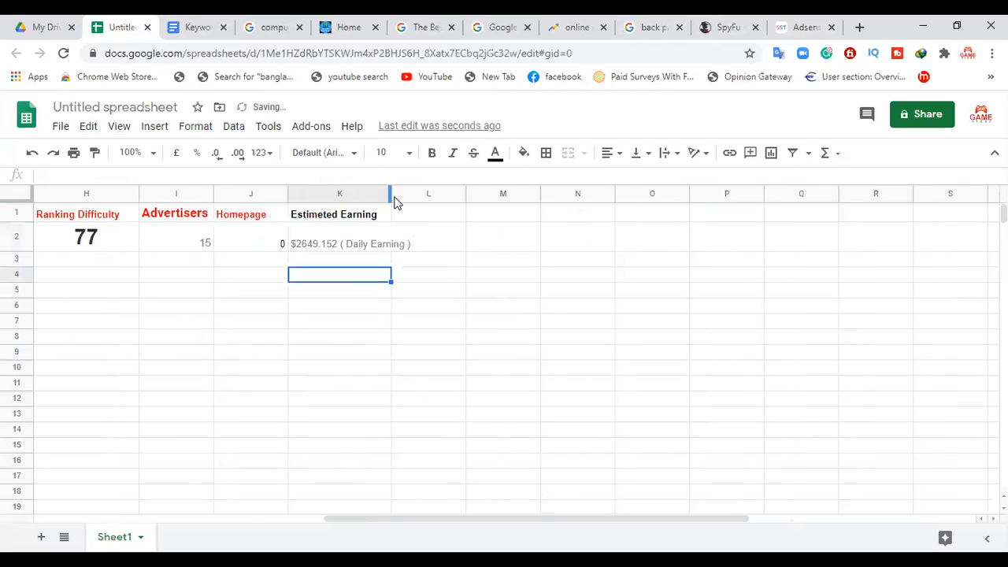
drag(391, 194, 438, 197)
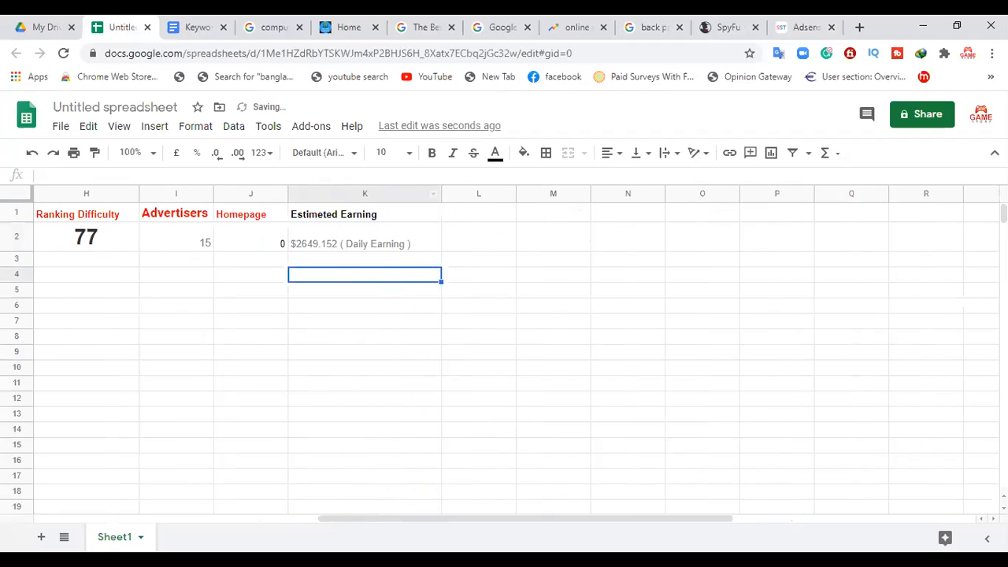
Step: Review the Estimated Earning section of the Keyword Research document, including the AdSense calculator link and the calculation rule
drag(396, 520, 111, 520)
click(189, 24)
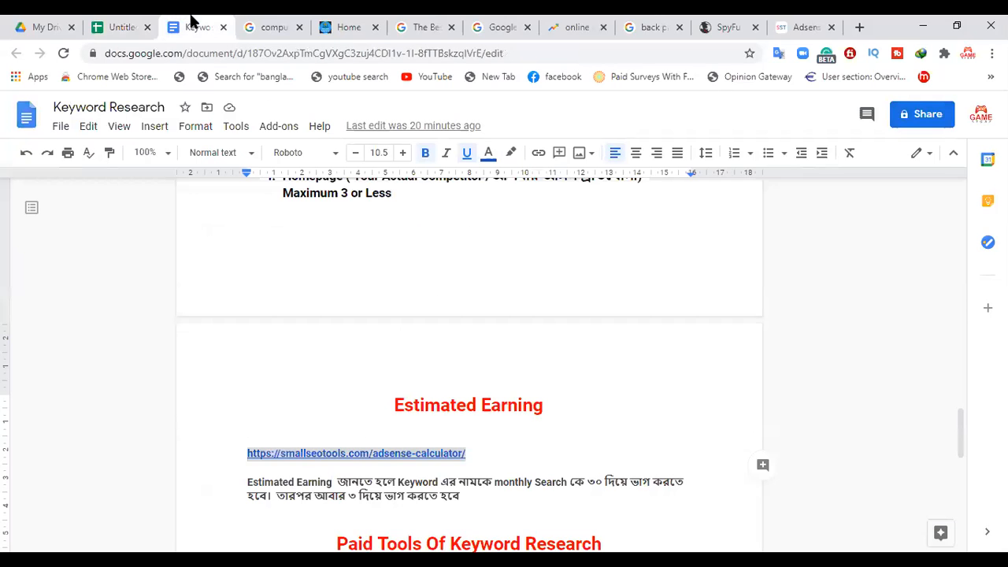
click(630, 434)
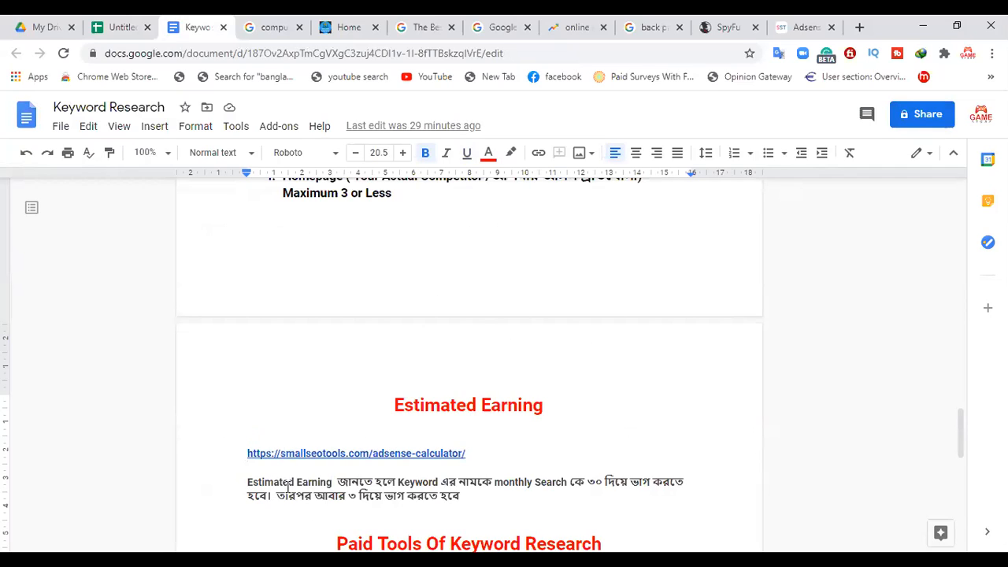
drag(479, 449, 241, 449)
click(512, 446)
drag(960, 427, 961, 433)
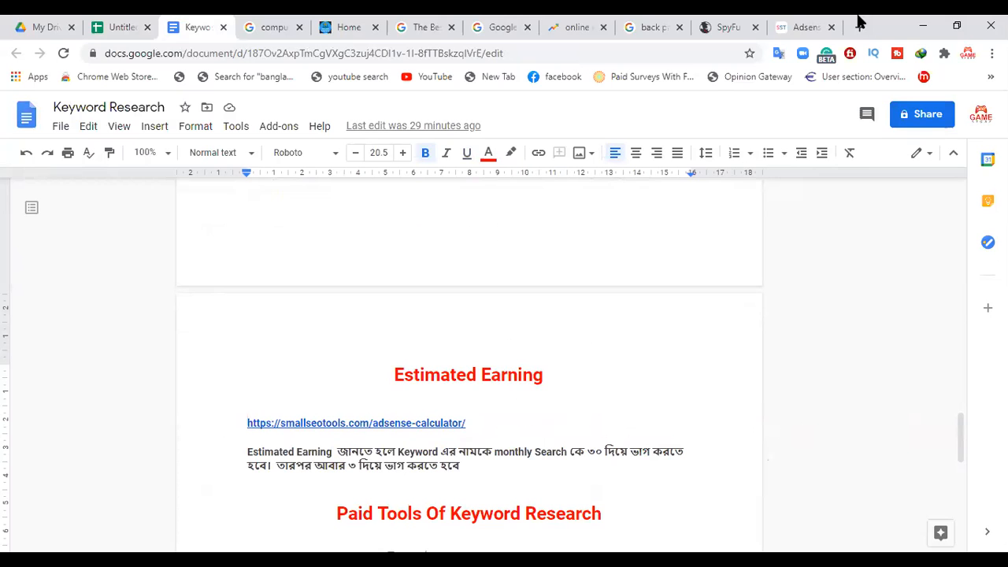
Step: Review all of the Back Pain row's metrics in the spreadsheet, from keyword name through Estimeted Earning, alongside the Keyword Research document
click(122, 36)
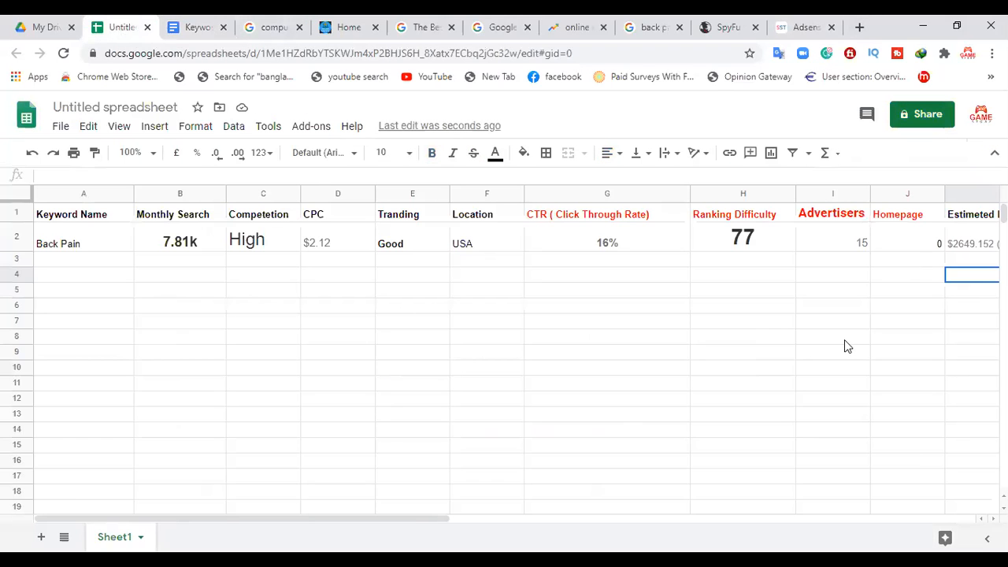
drag(410, 519, 574, 520)
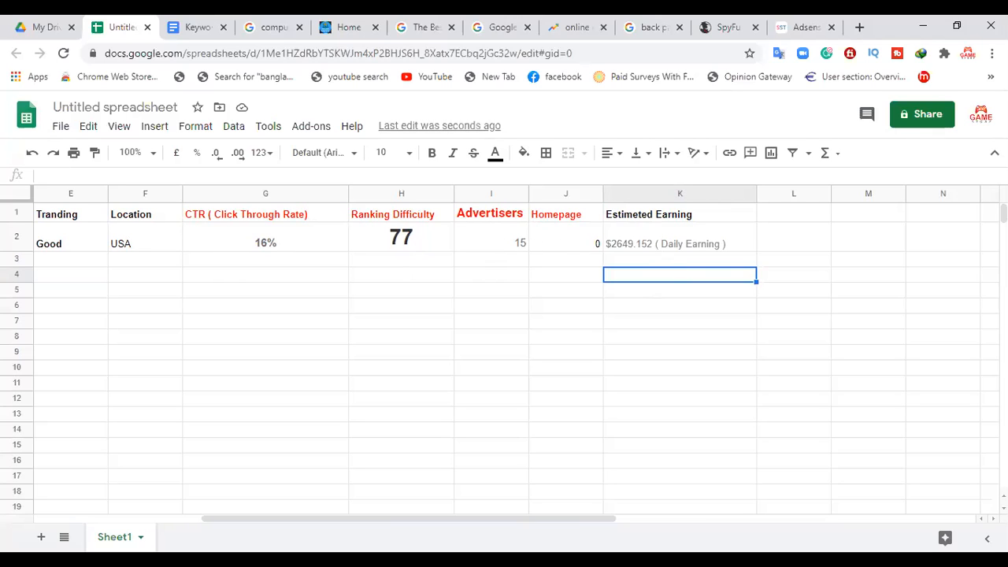
drag(382, 520, 248, 520)
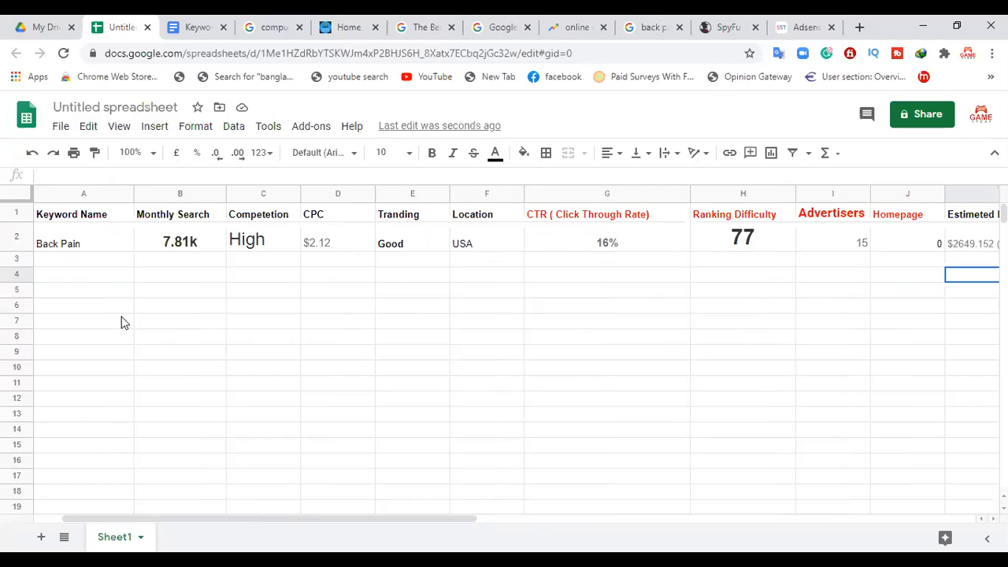
drag(368, 516, 513, 518)
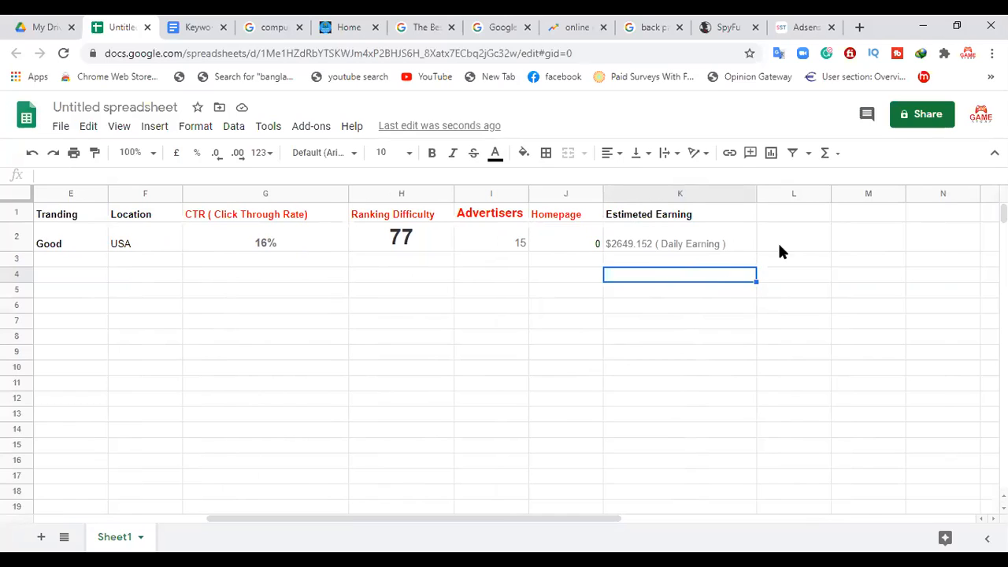
click(207, 24)
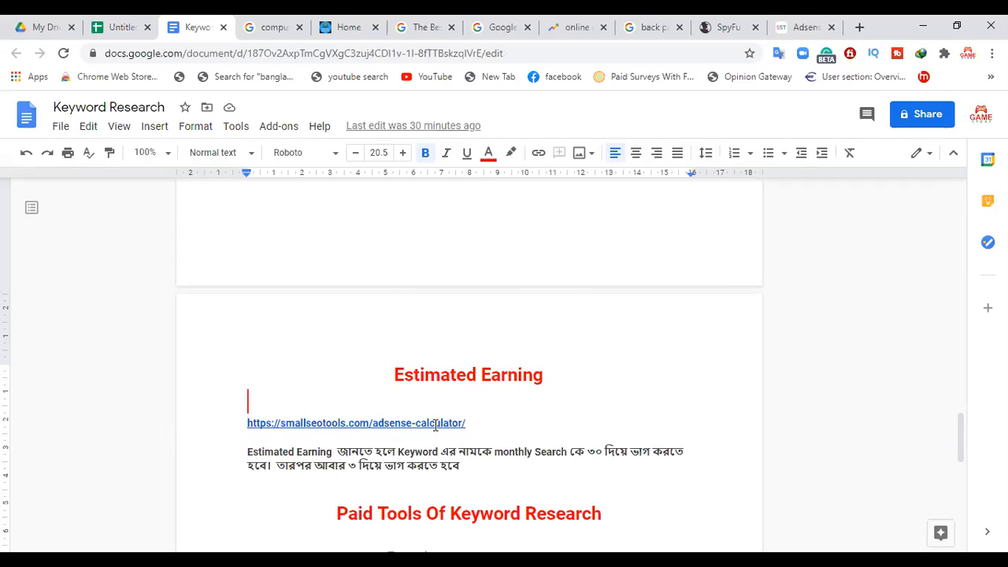
click(123, 20)
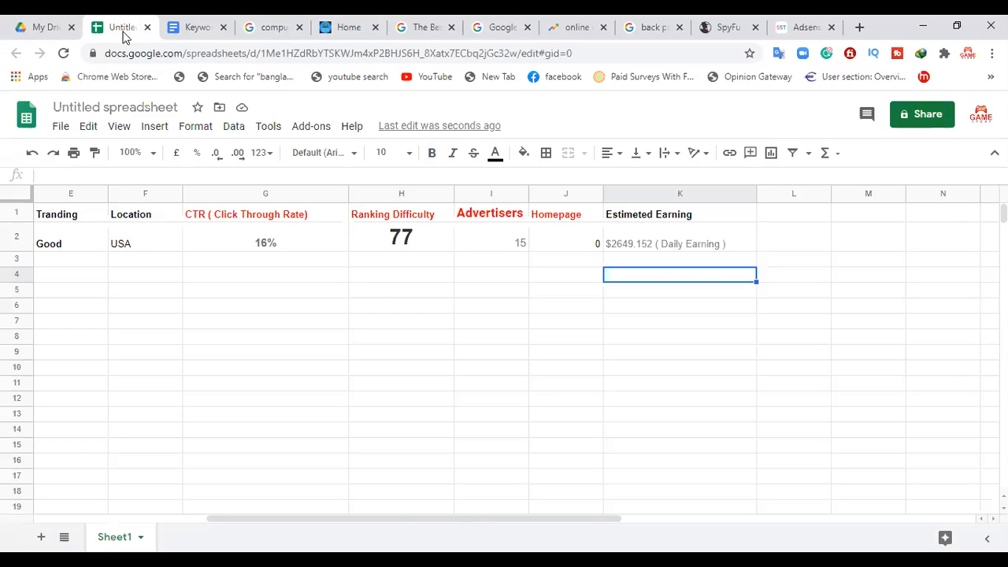
drag(441, 522, 277, 517)
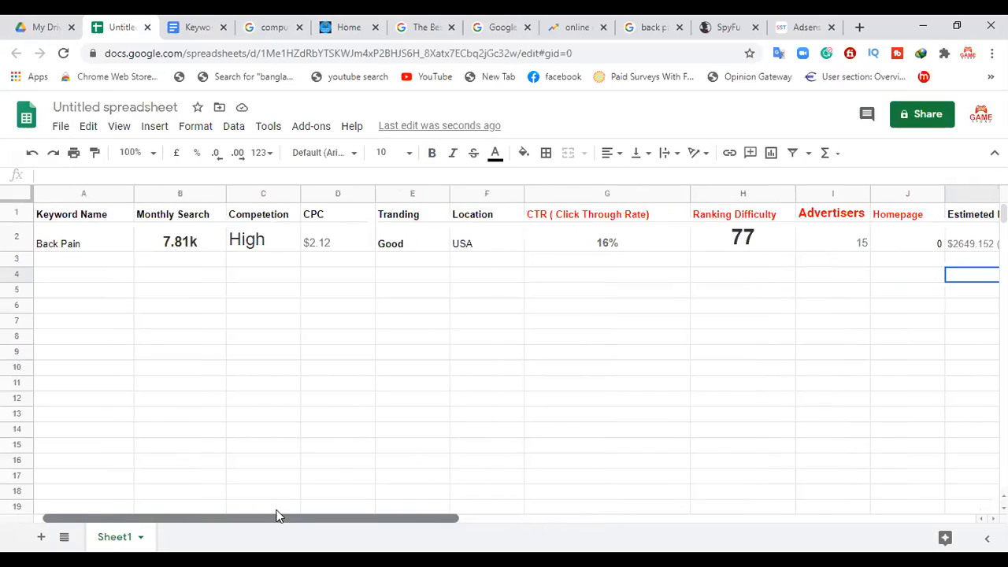
Step: Check the Back Pain row's Monthly Search value against the divide-by-30 rule in the Keyword Research document
click(99, 248)
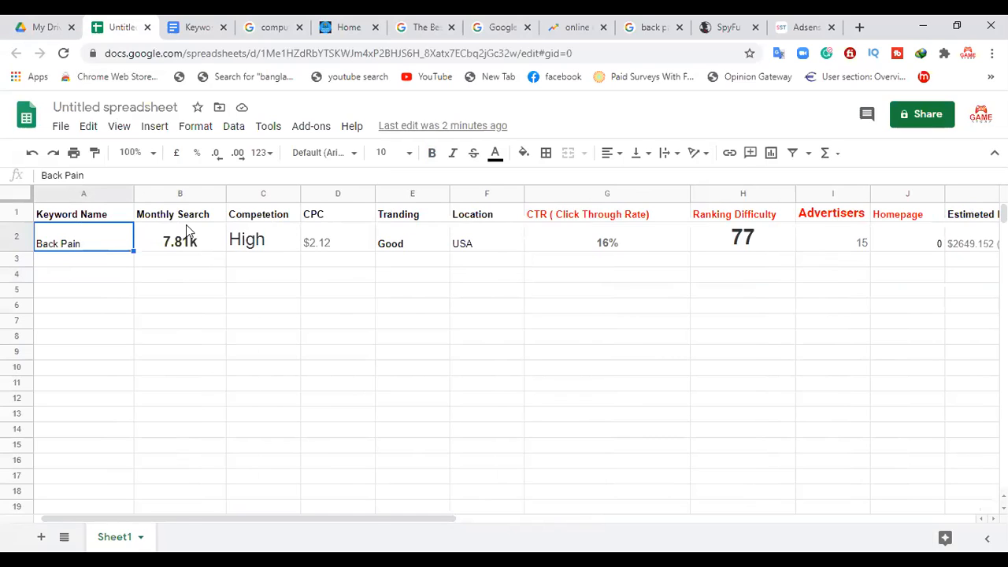
click(188, 230)
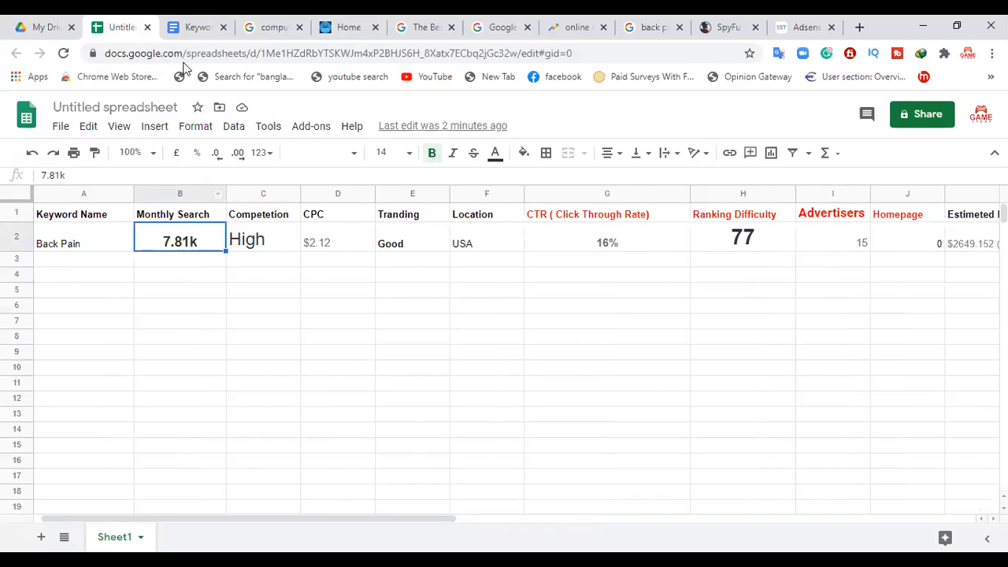
click(195, 27)
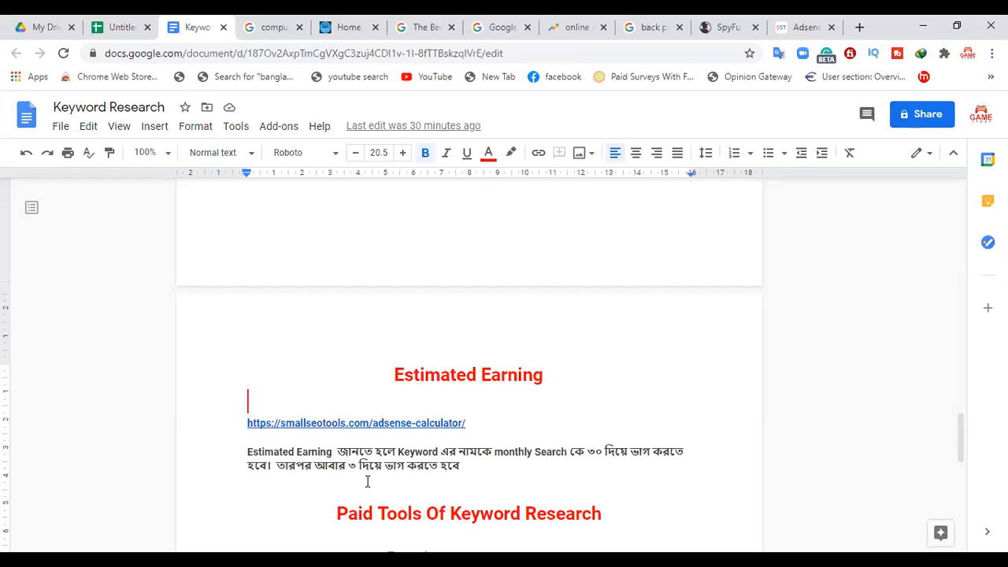
double_click(592, 452)
click(142, 20)
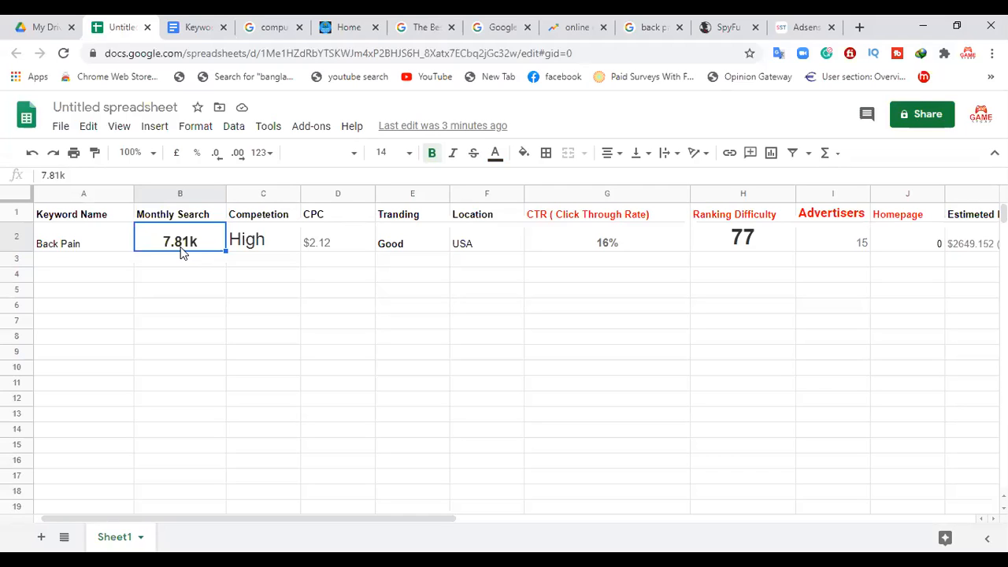
Step: Replace the amount in the Back Pain row's Estimeted Earning cell with $86, keeping the "( Daily Earning )" text
drag(434, 517, 653, 517)
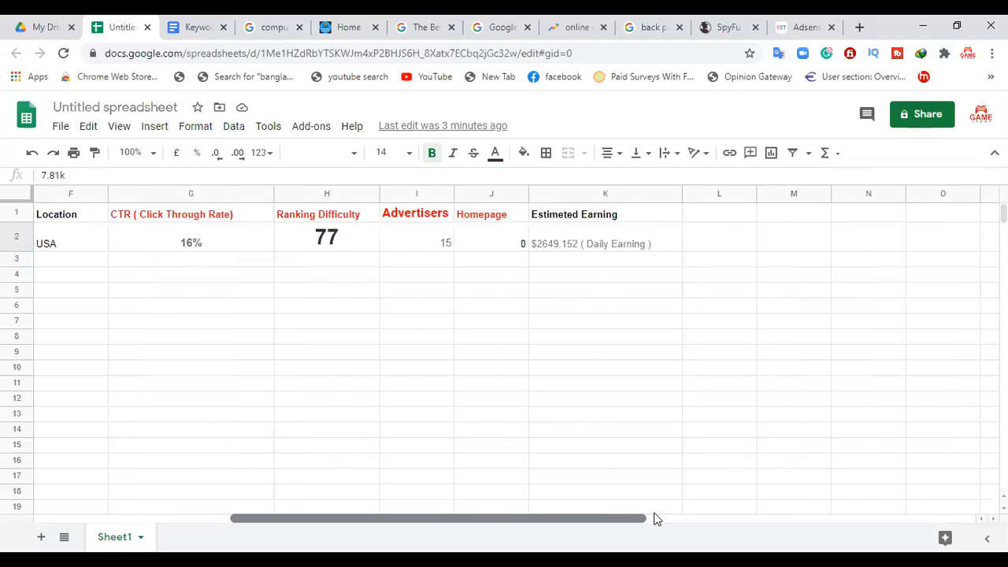
click(502, 246)
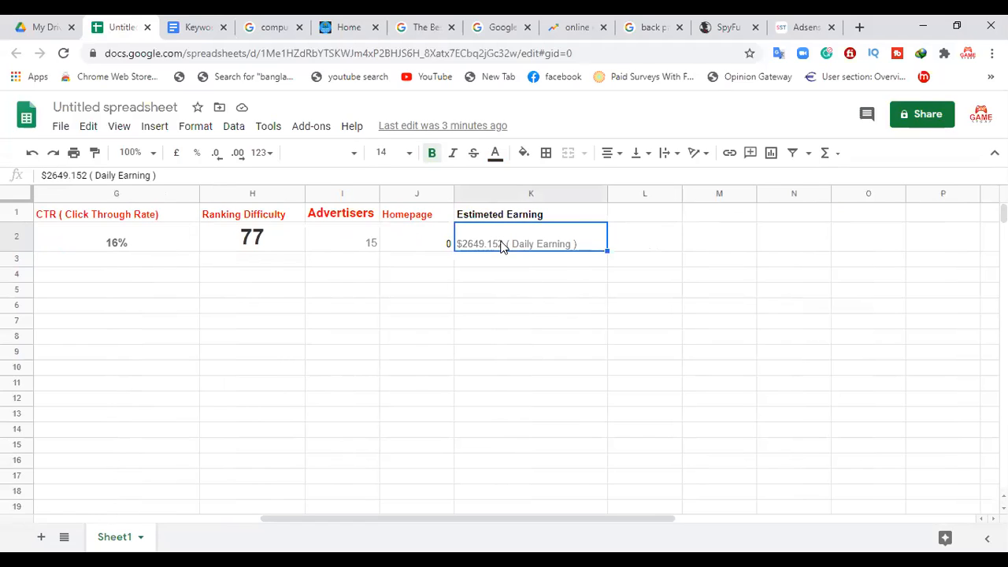
double_click(502, 245)
drag(501, 230, 436, 234)
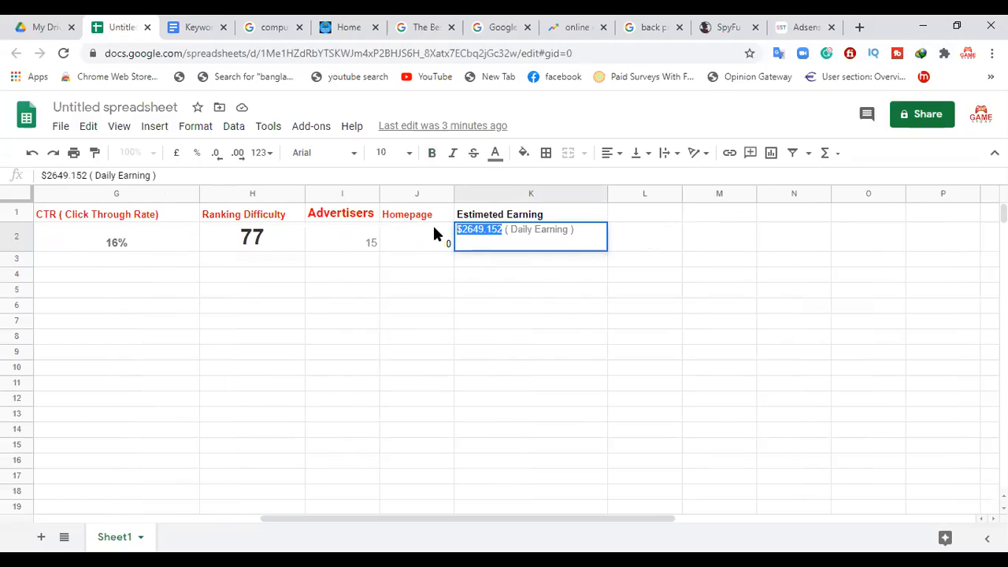
key(BackSpace)
text(4)
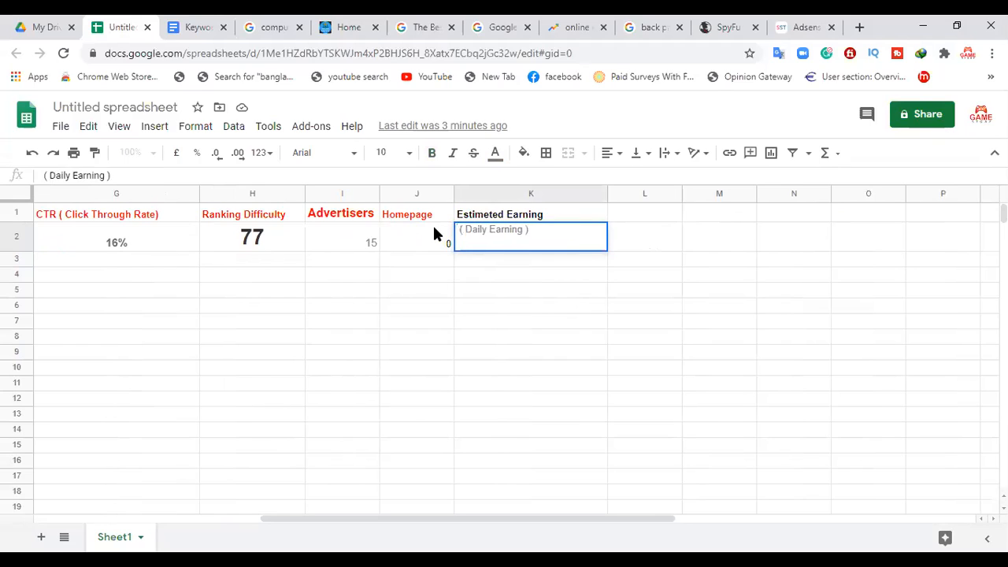
text(86)
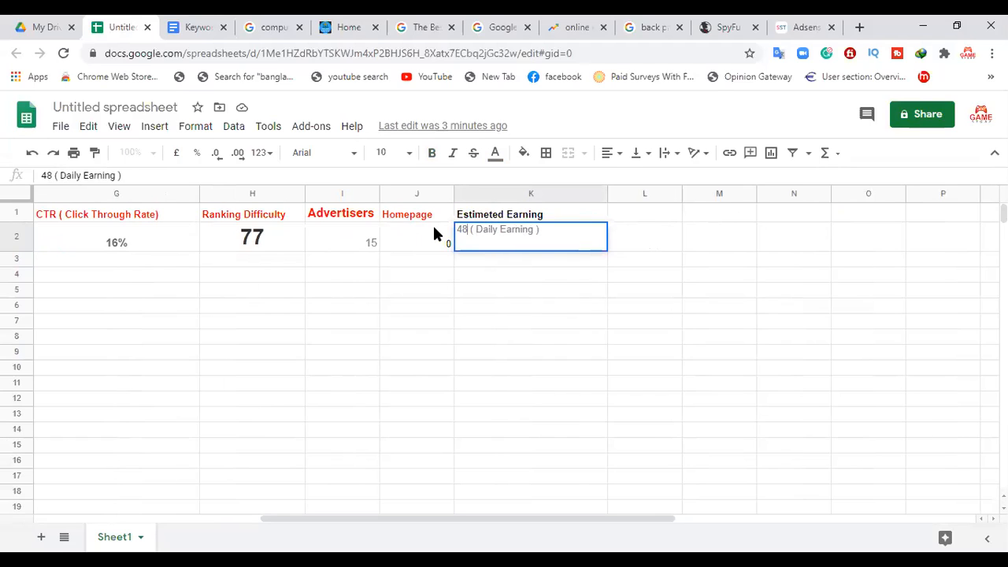
key(BackSpace)
key(BackSpace)
key(BackSpace)
text(4)
key(BackSpace)
text($)
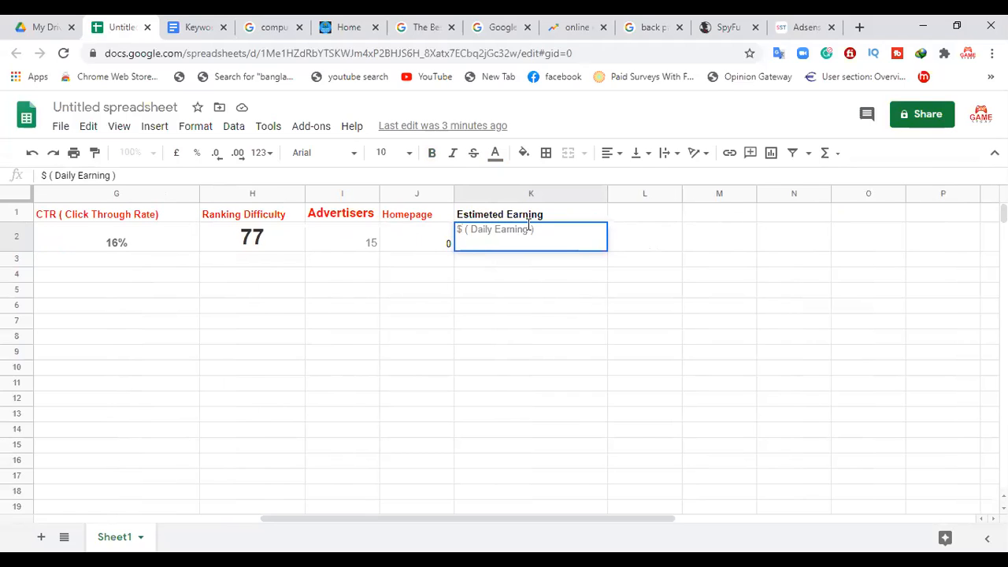
text(86)
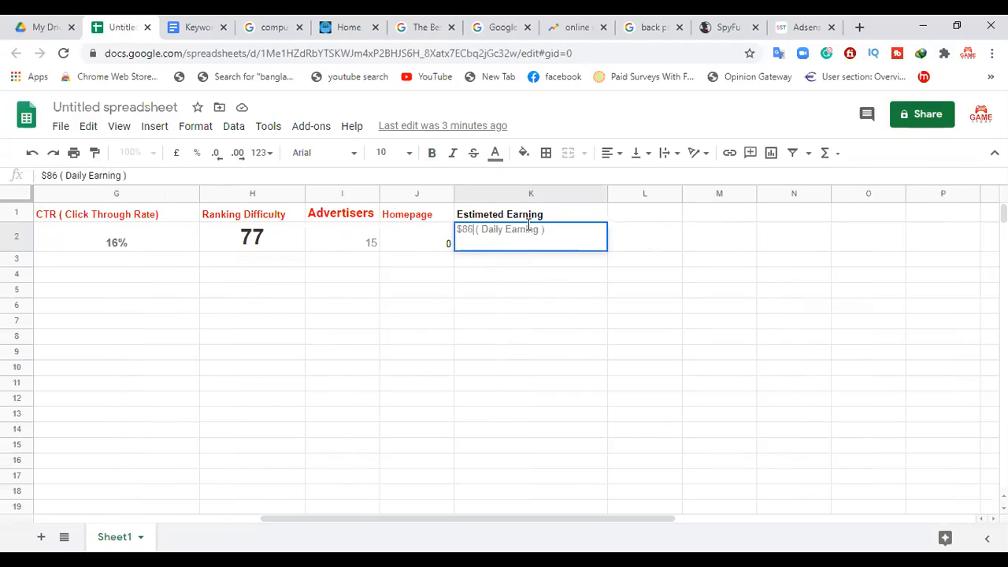
key(Return)
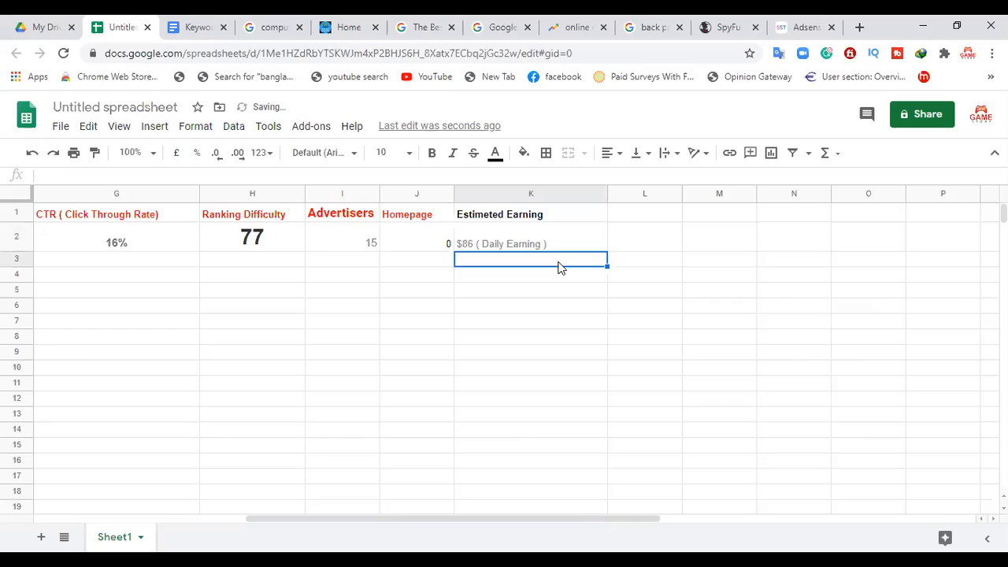
Step: Make the Back Pain row's Estimeted Earning value bold and return to the start of the row
click(470, 247)
click(433, 154)
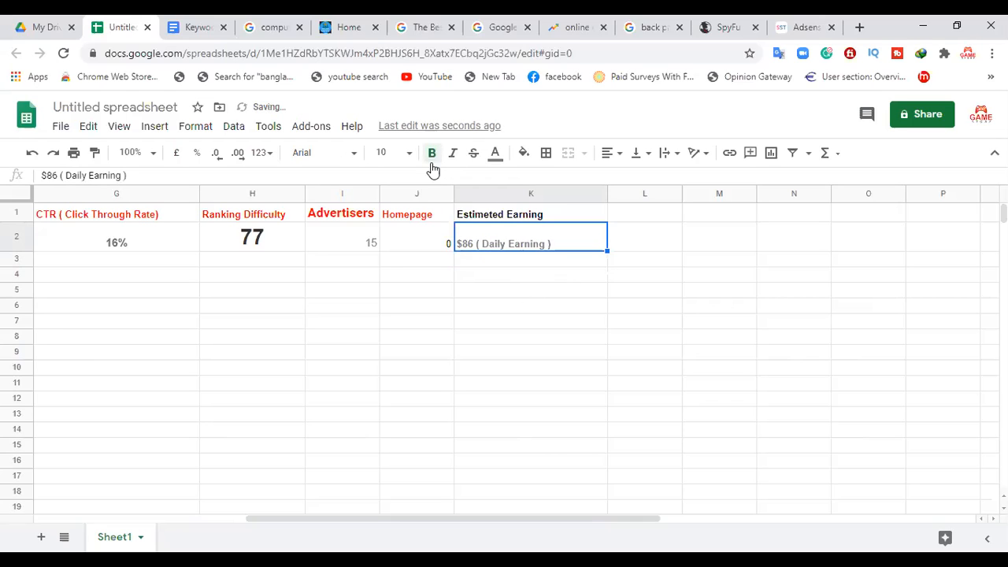
click(503, 306)
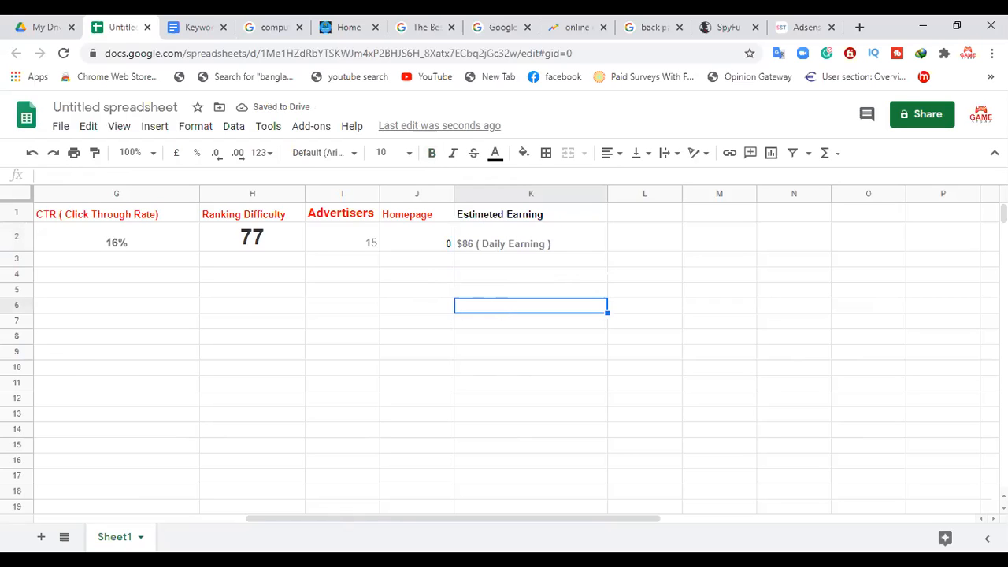
drag(333, 517, 178, 477)
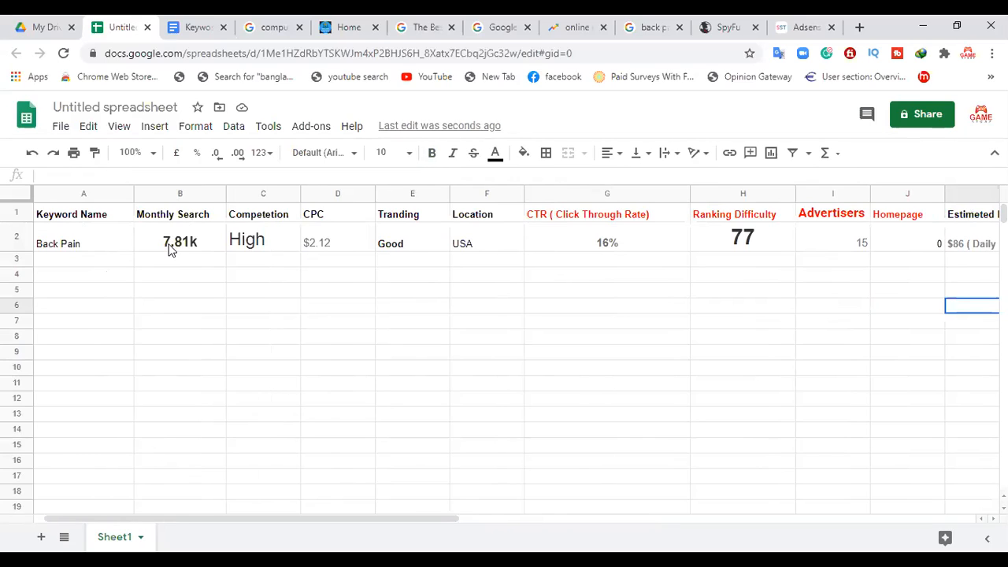
Step: Review the Back Pain row across to Estimeted Earning, and expand the Google Provided Data for back pain on SpyFu
drag(303, 522, 642, 521)
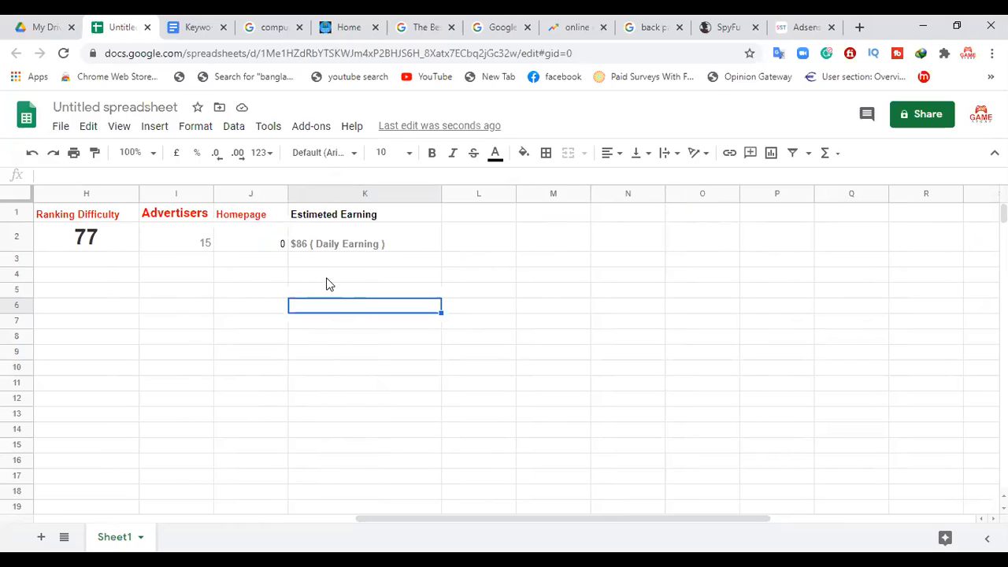
drag(711, 520, 401, 507)
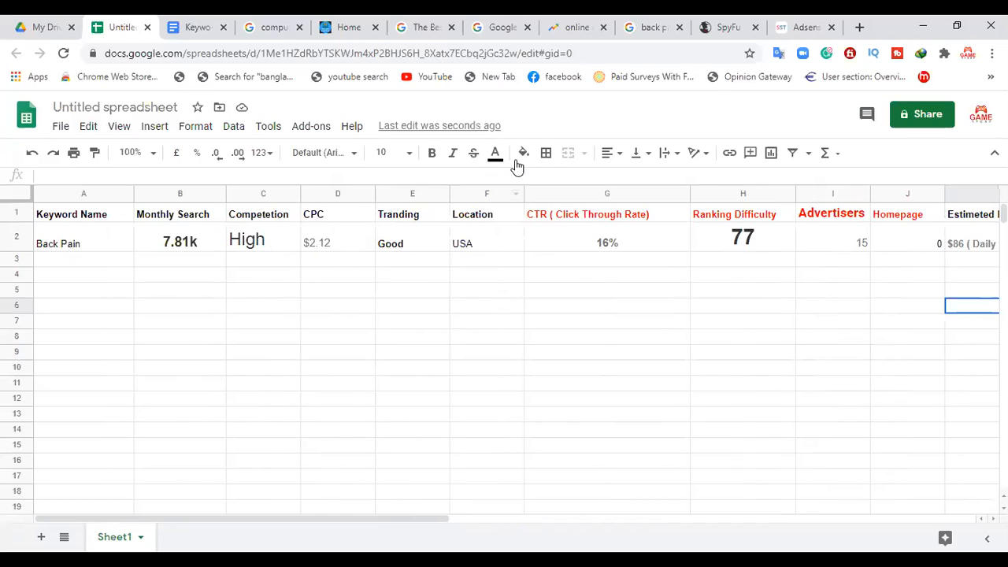
click(726, 28)
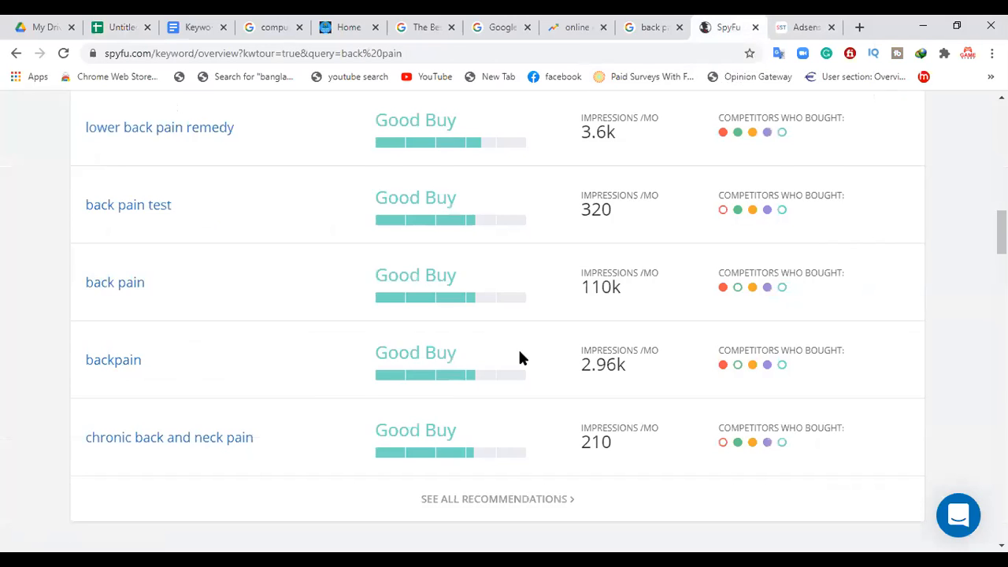
drag(1002, 236, 1002, 188)
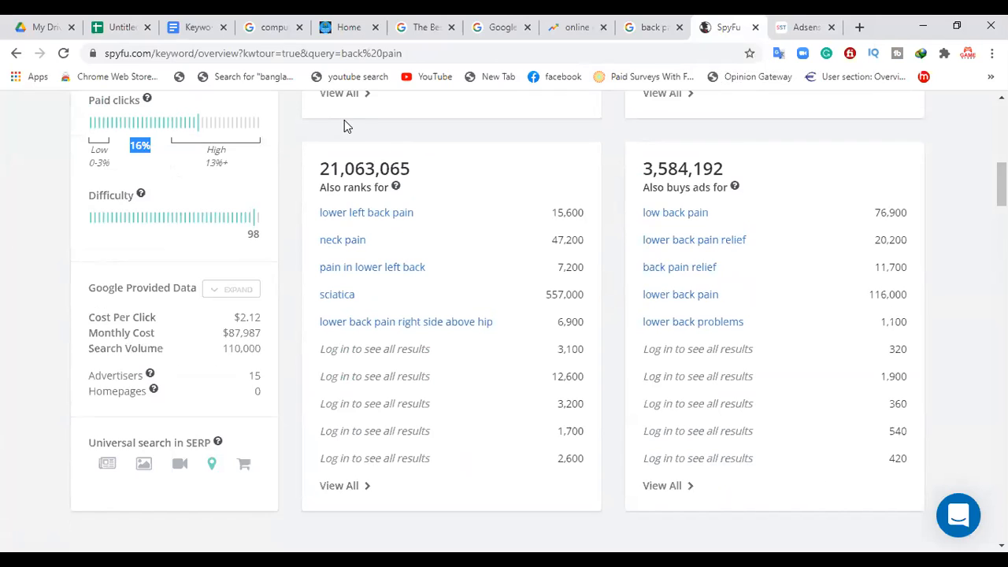
click(241, 292)
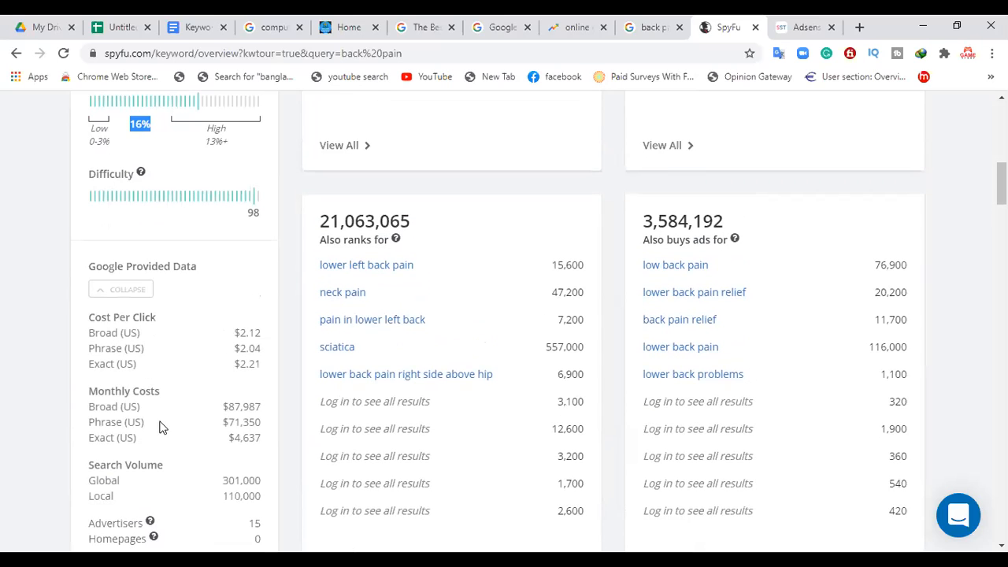
Step: Return to the spreadsheet and look over the Back Pain row across its columns
click(124, 28)
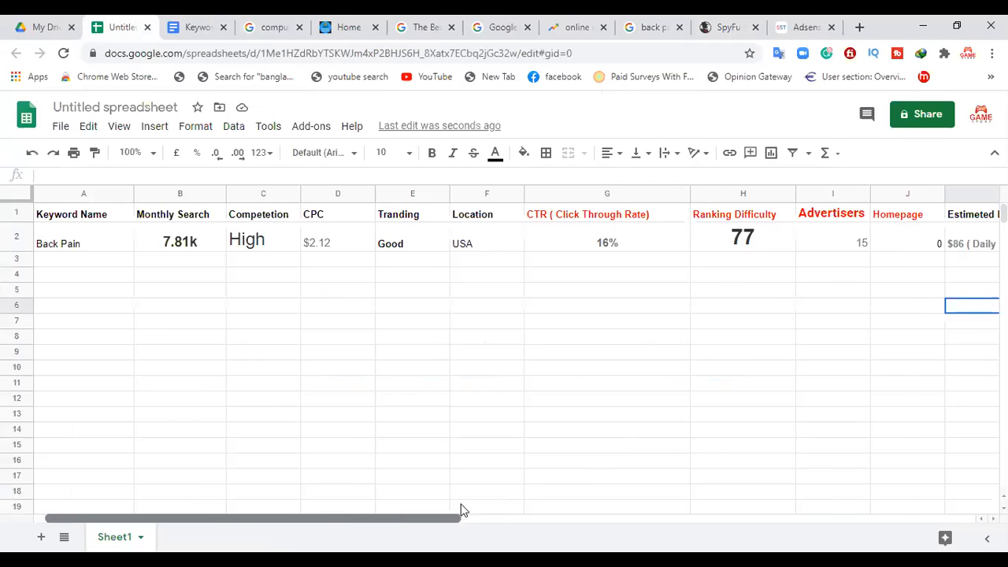
drag(386, 515, 590, 517)
drag(479, 518, 268, 520)
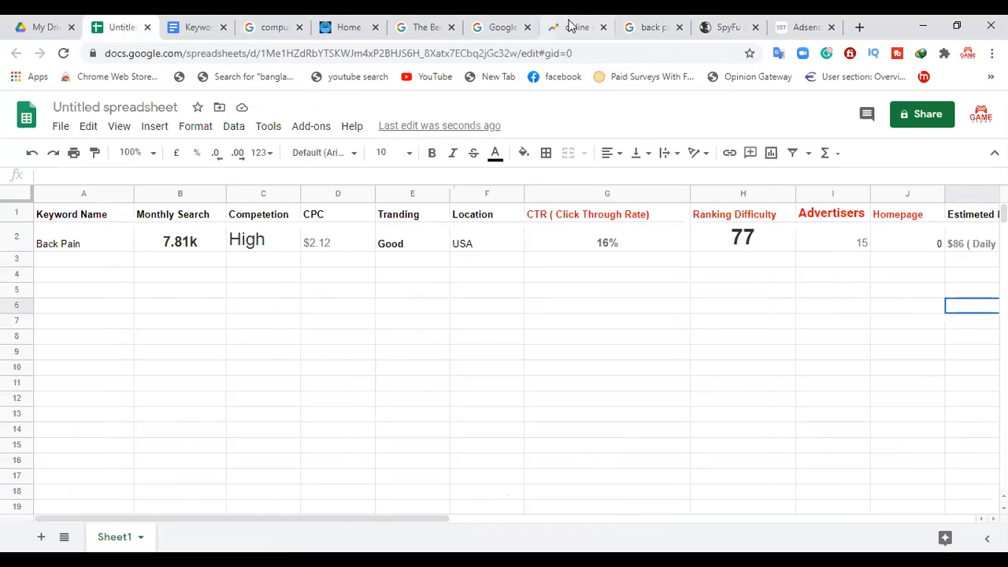
Step: In the Keyword Research document, correct the spelling of the sixth tool under Paid Tools Of Keyword Research to Spyfu
click(189, 27)
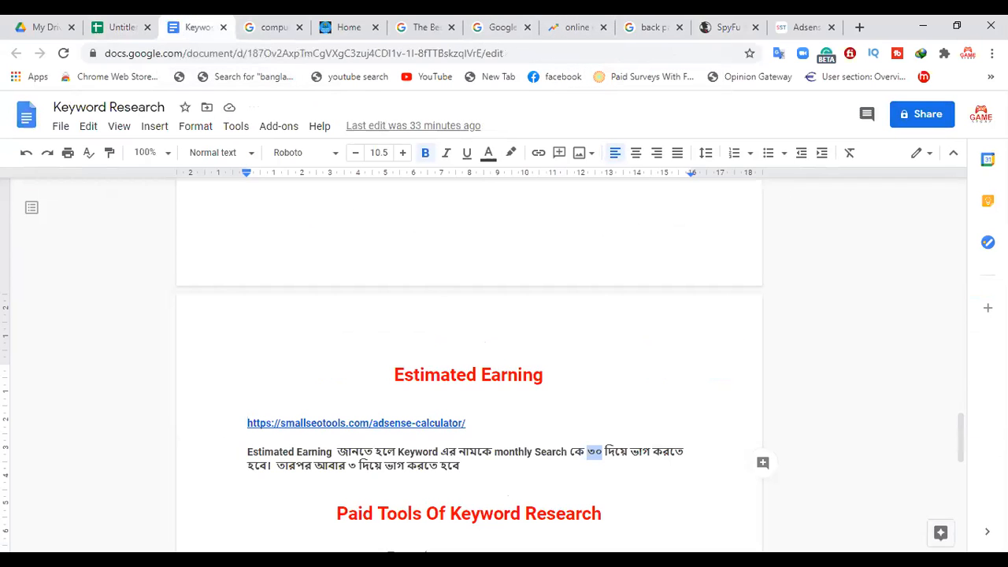
drag(964, 428, 965, 465)
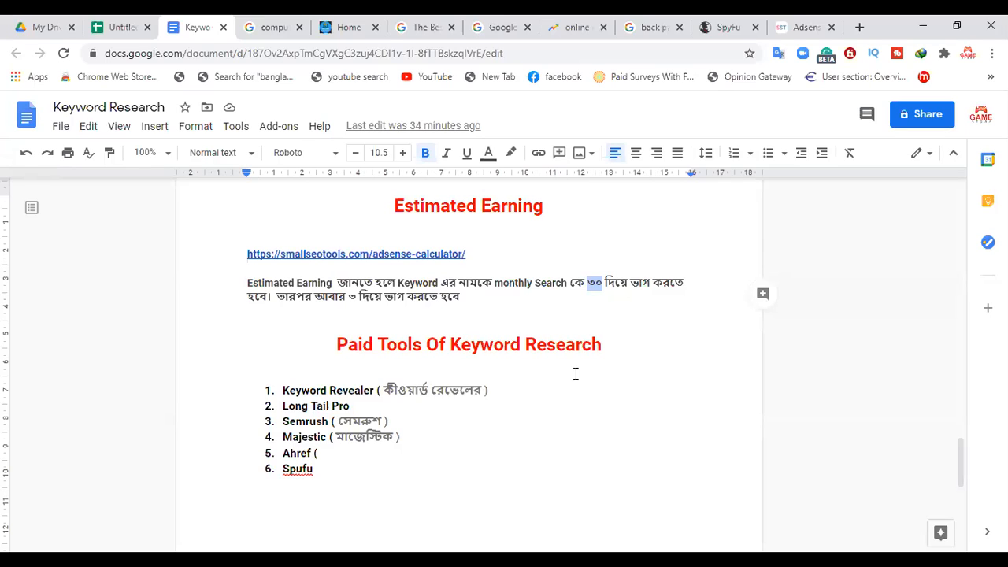
click(300, 469)
right_click(300, 469)
click(364, 309)
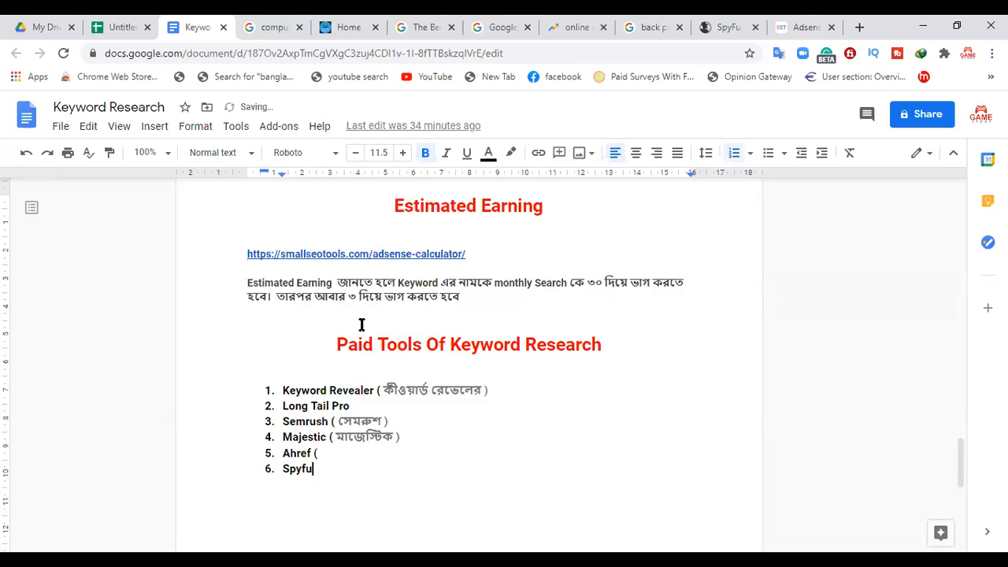
drag(321, 467, 297, 374)
click(475, 449)
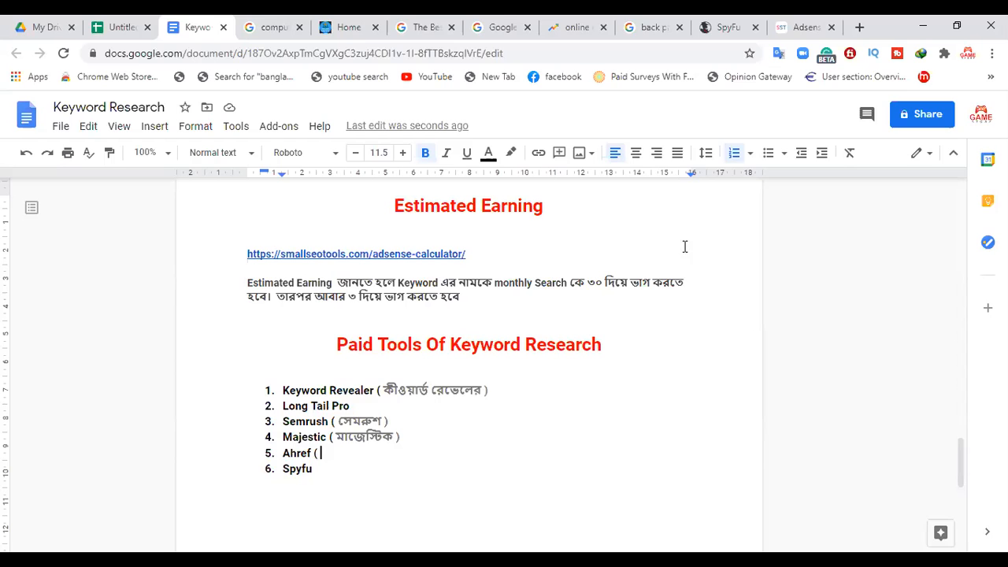
Step: Open SpyFu's pricing page and examine what the Basic plan includes
click(731, 25)
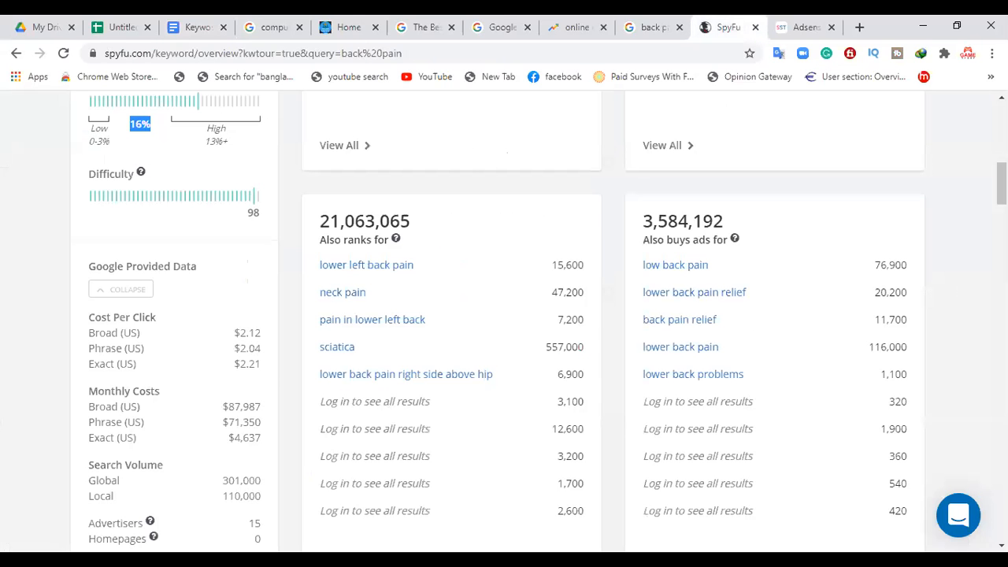
scroll(504, 322, up, 4)
scroll(265, 242, up, 4)
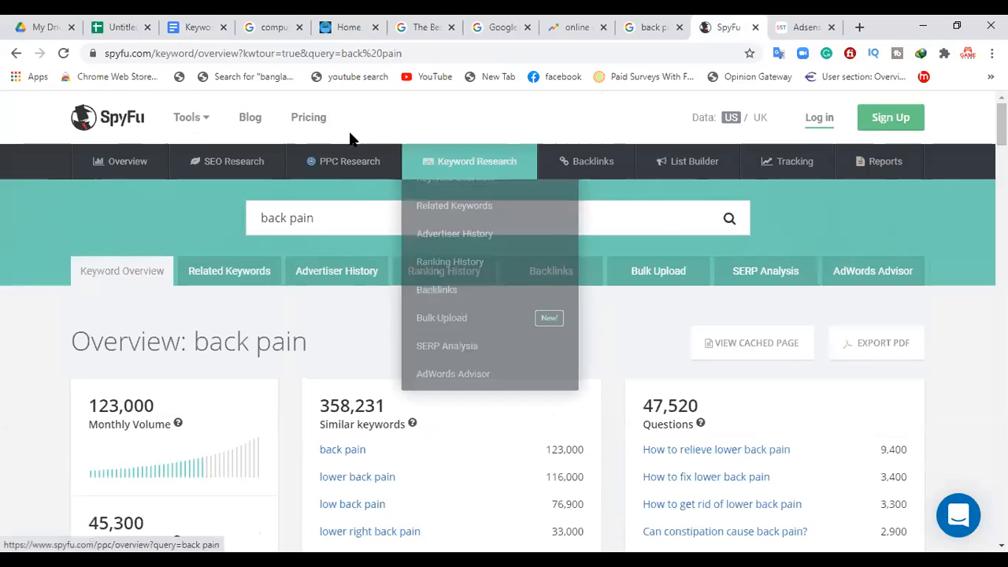
click(323, 123)
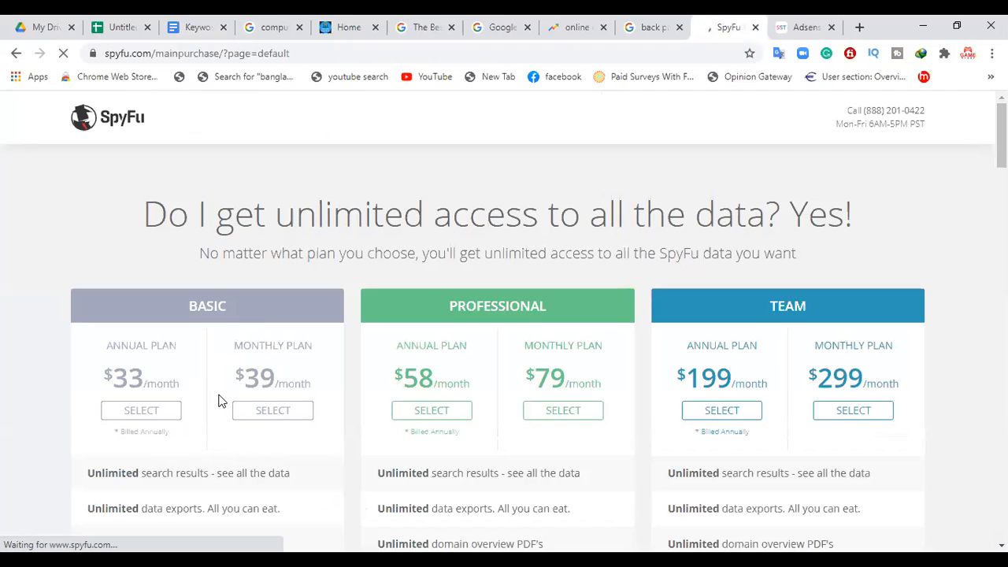
scroll(504, 315, down, 3)
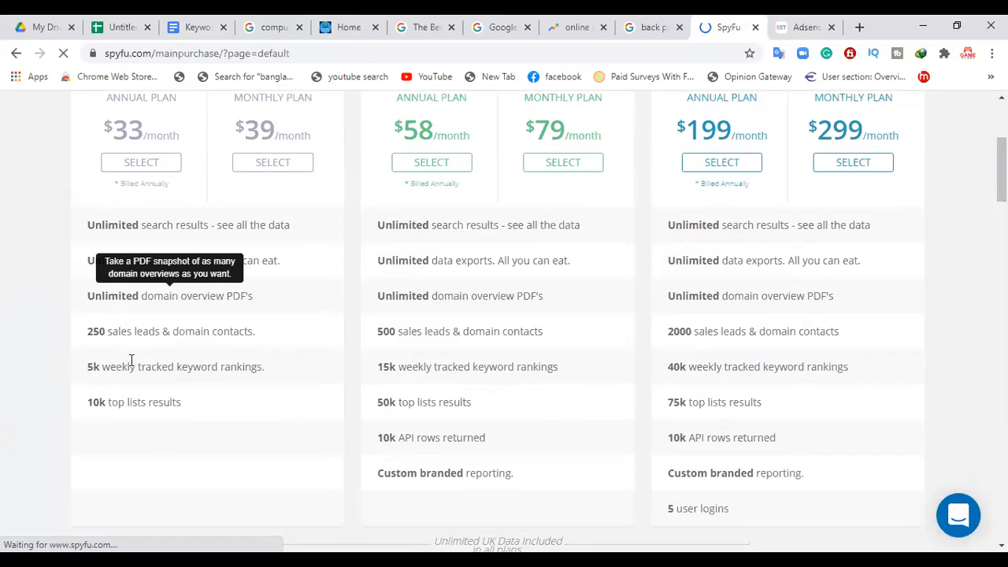
mouse_move(236, 336)
mouse_move(118, 265)
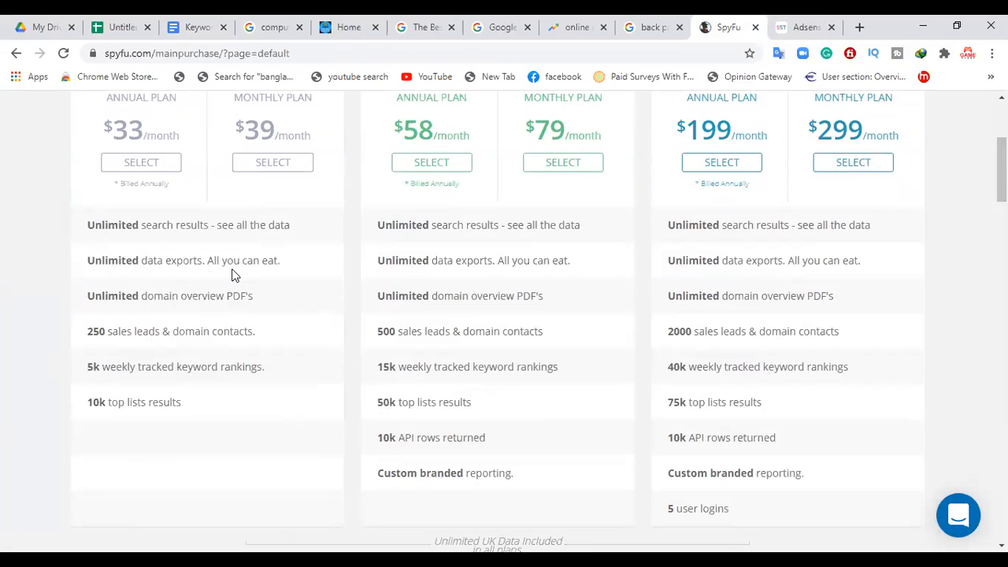
mouse_move(201, 301)
scroll(801, 375, up, 3)
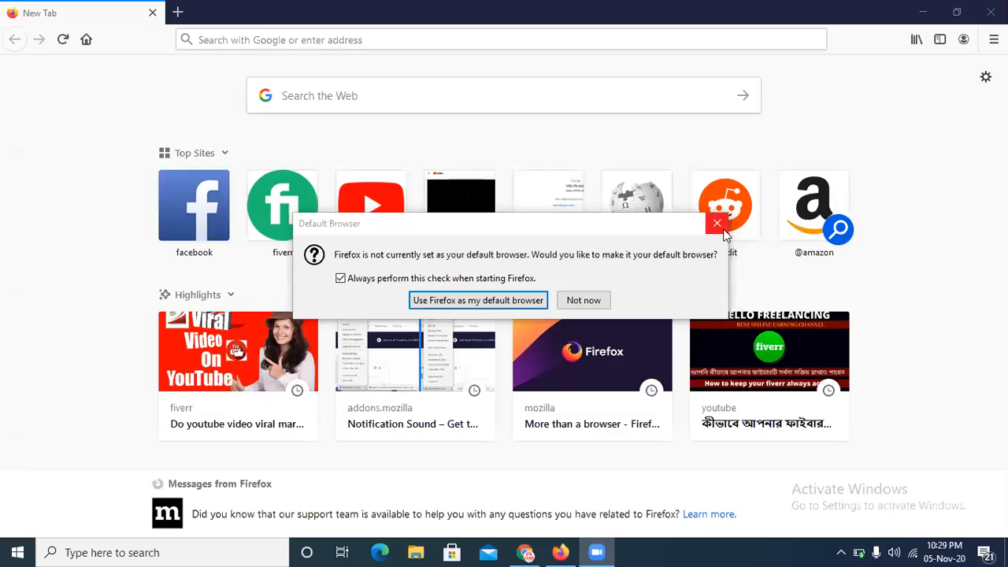
Step: Switch to Firefox and open the Fiverr website
click(717, 224)
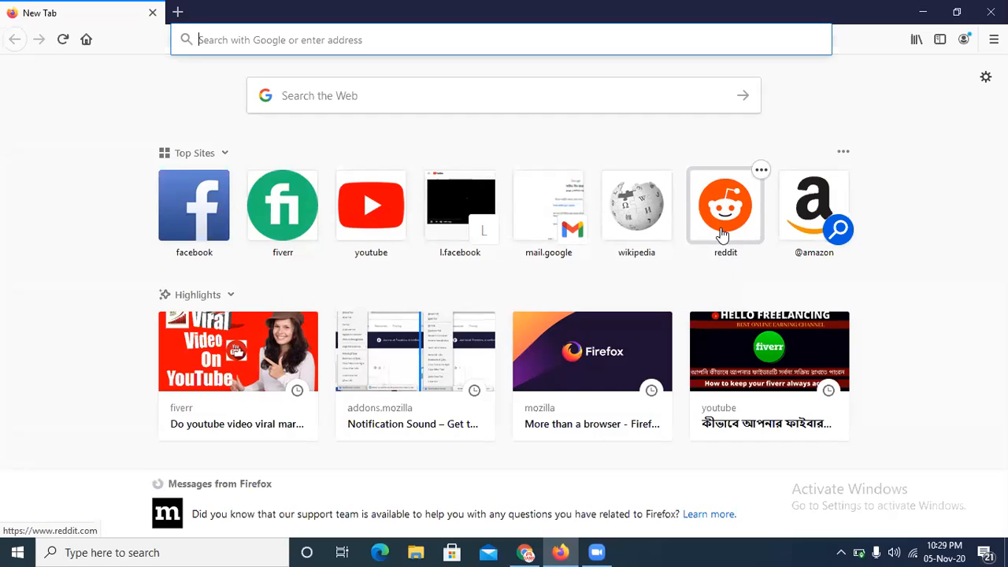
text(fiverr)
key(Return)
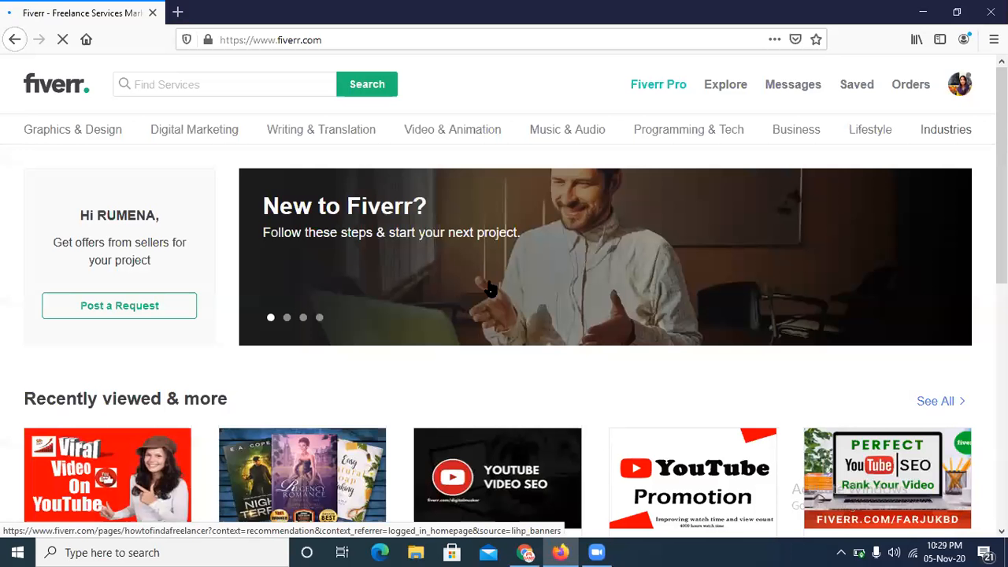
Step: Search Fiverr services for the suggested term "keyword research"
click(179, 79)
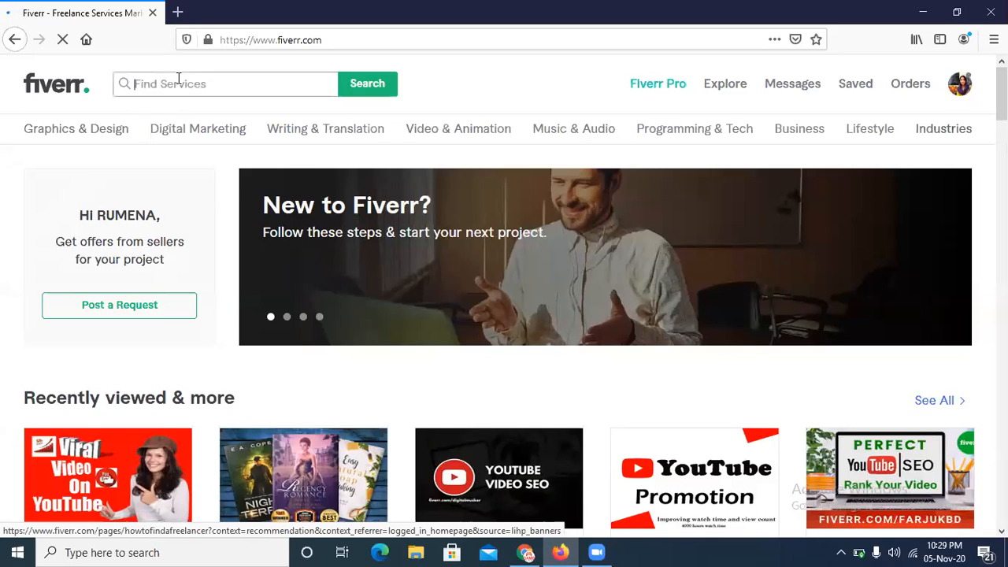
text(KEY)
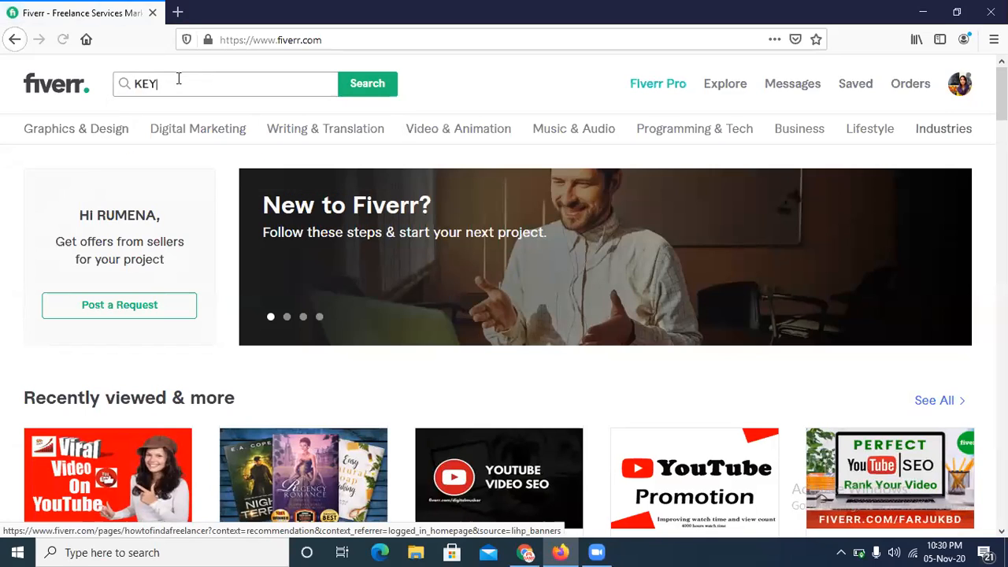
text(WORD)
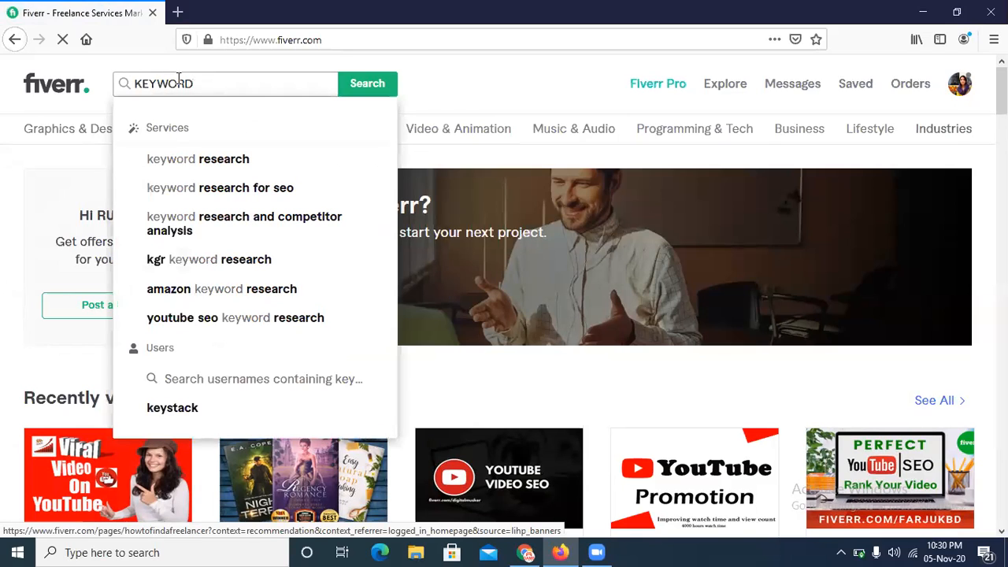
click(214, 166)
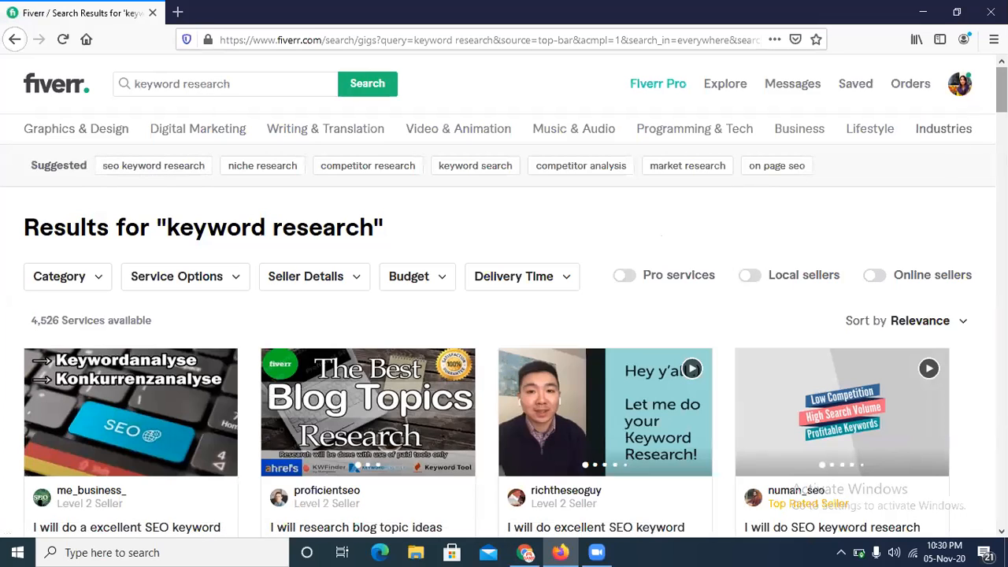
Step: Open the SEO keyword research and competitor analysis gig for German websites in a new tab and view its packages
scroll(504, 315, down, 4)
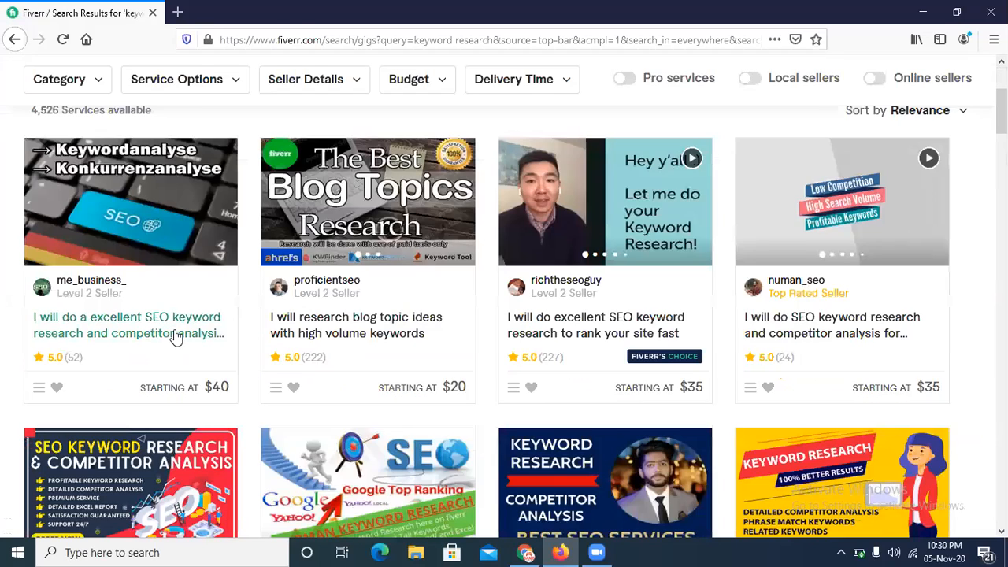
middle_click(175, 335)
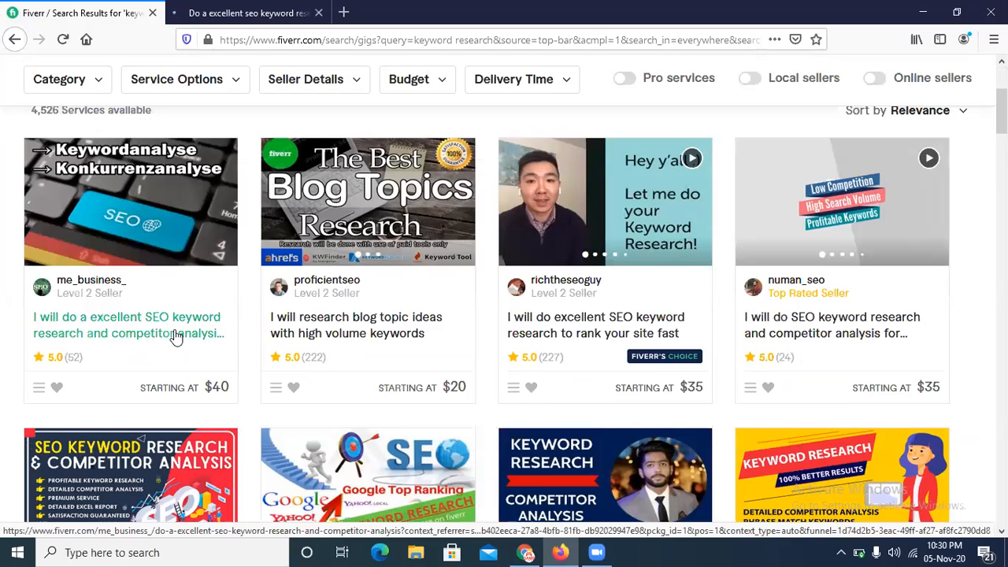
click(234, 11)
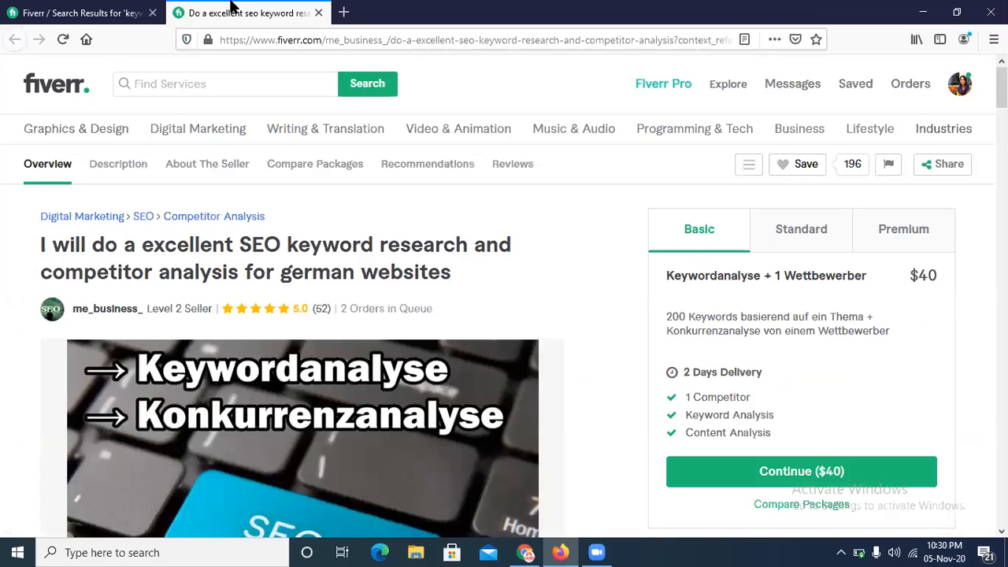
click(397, 119)
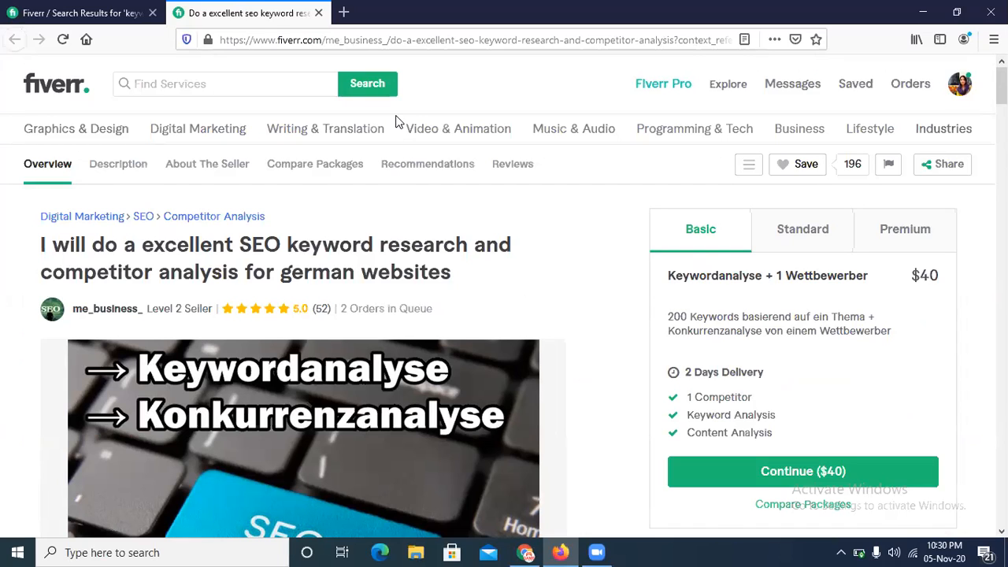
Step: From the search results, open the gig on blog topic ideas with high volume keywords in a new tab and view it
click(78, 12)
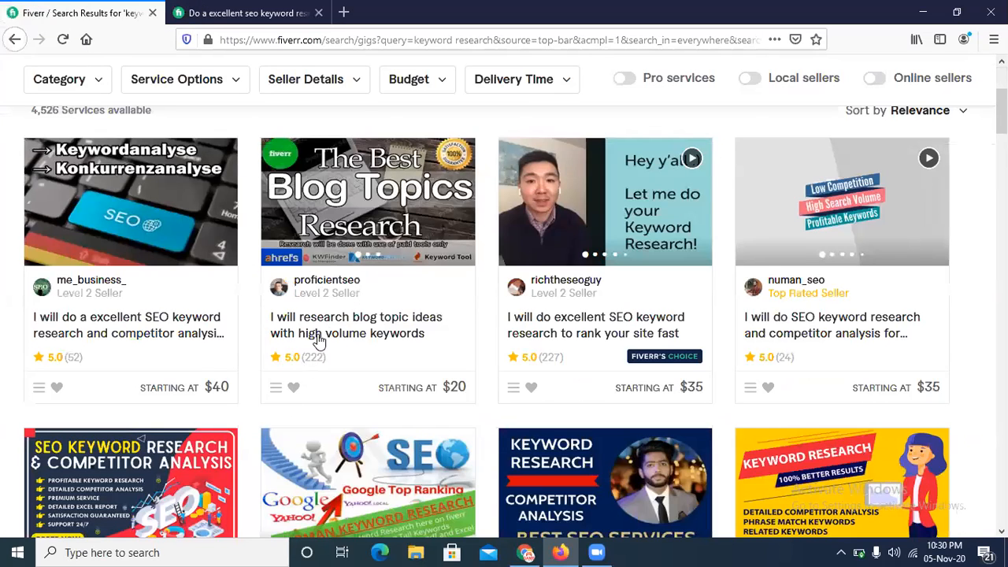
middle_click(341, 333)
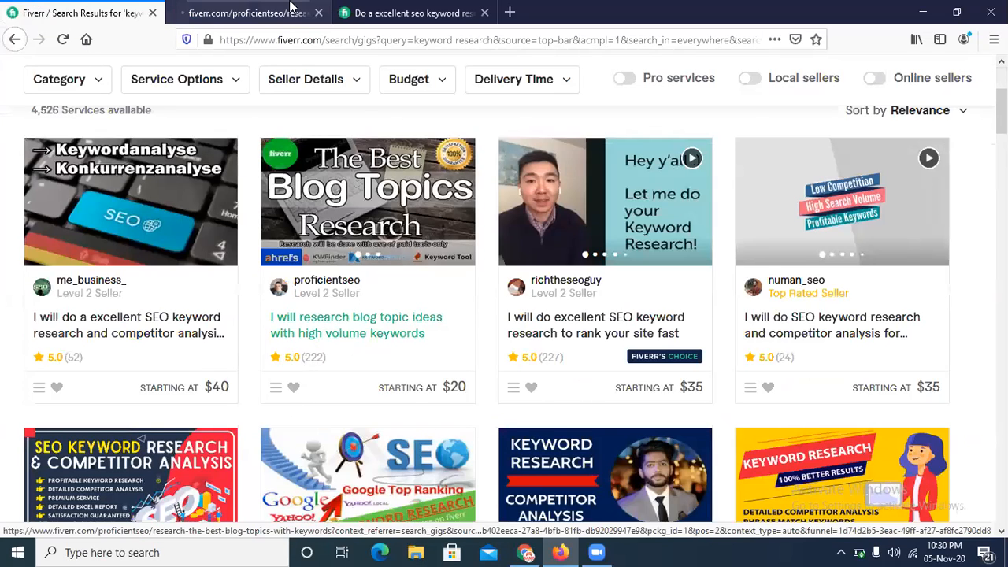
click(267, 13)
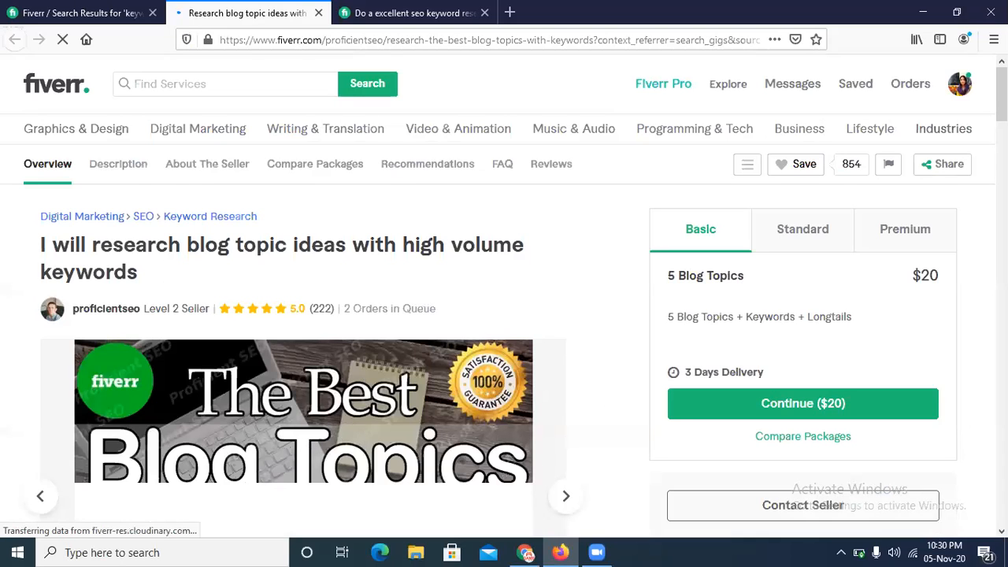
Step: Return to the keyword research results and browse the other gigs' services, ratings and starting prices
click(83, 13)
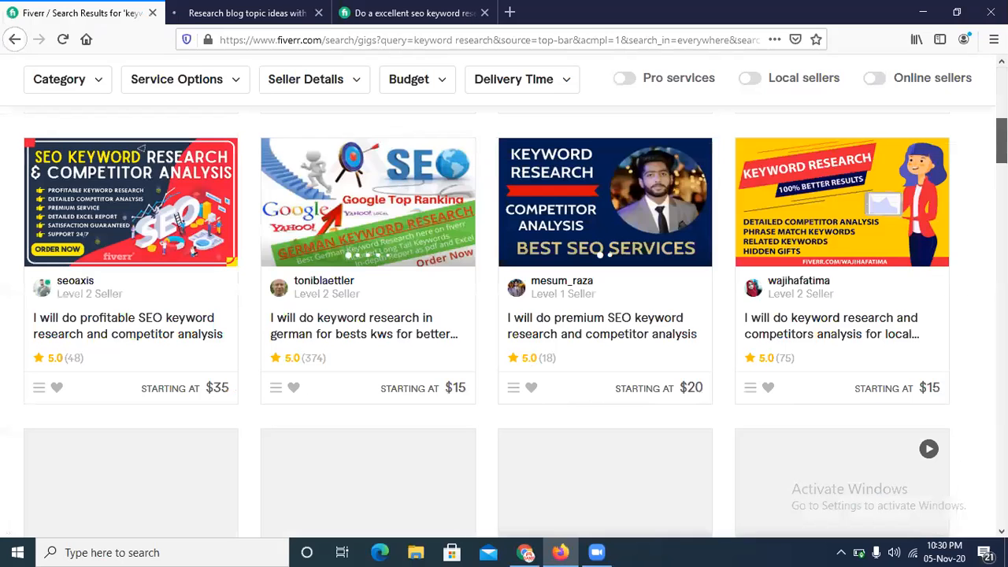
scroll(504, 315, down, 5)
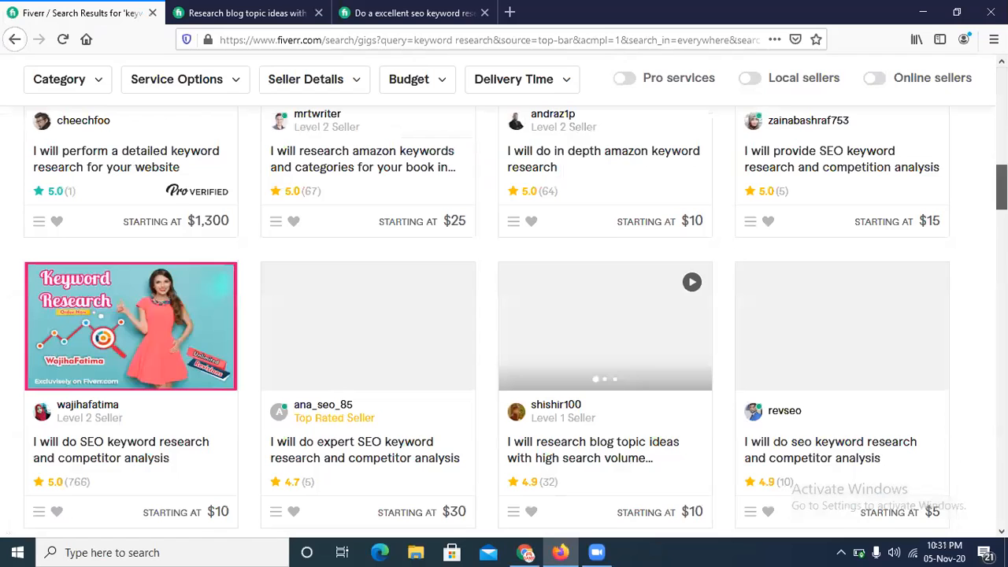
scroll(975, 289, down, 5)
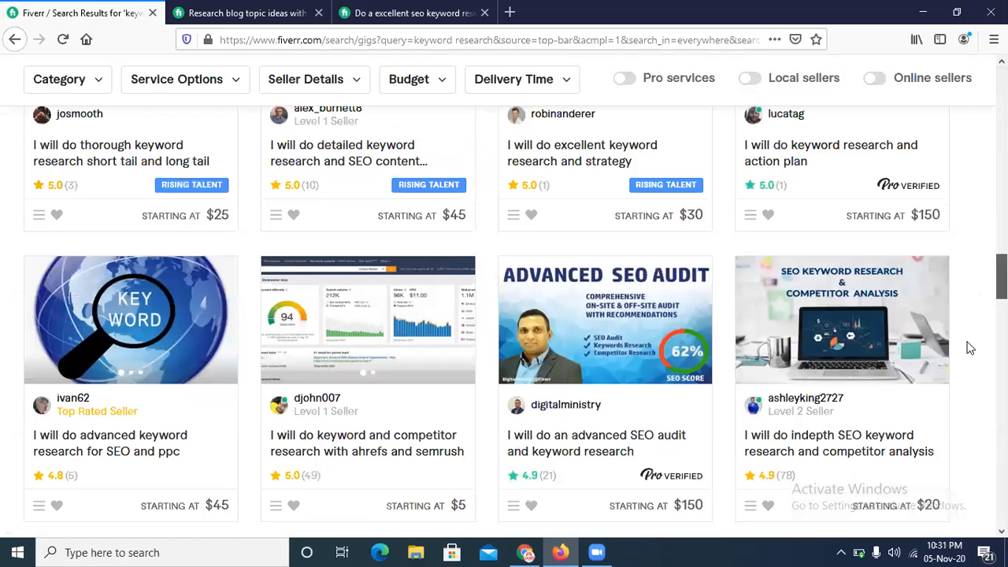
scroll(971, 349, down, 5)
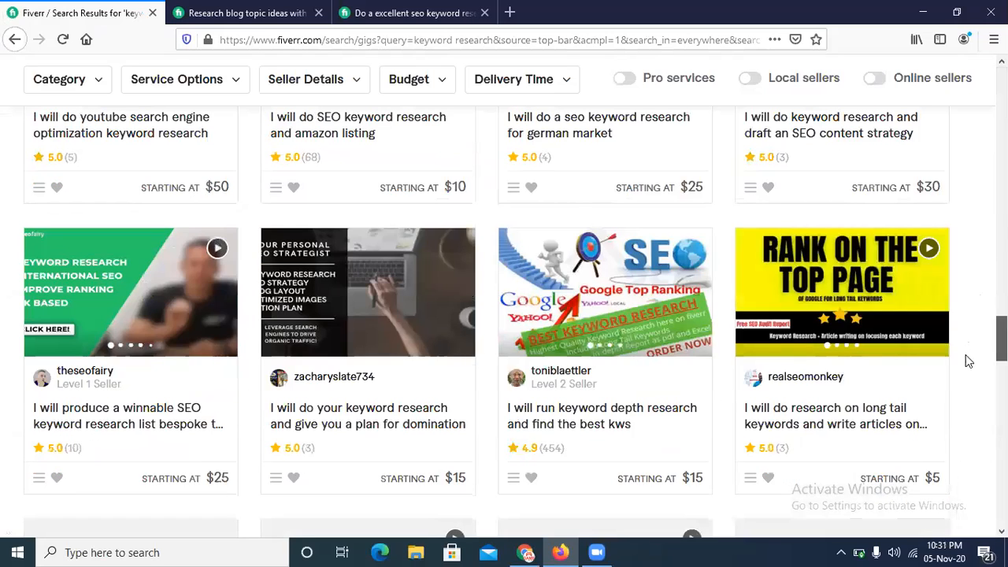
scroll(964, 382, down, 4)
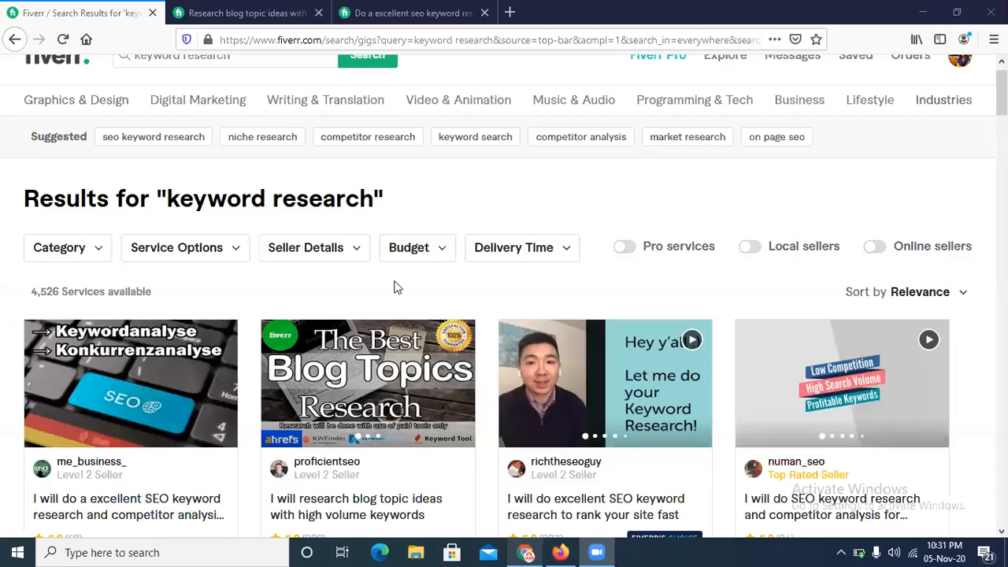
Step: Switch back to the Keyword Research document in Chrome and review the paid tools list and the notes on the first page
key(alt+Tab)
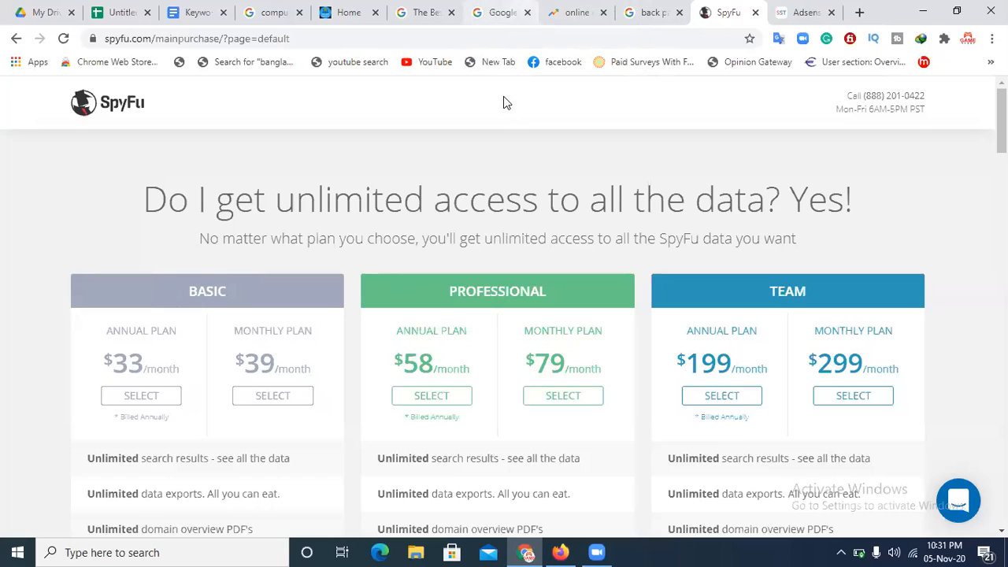
click(499, 9)
click(171, 9)
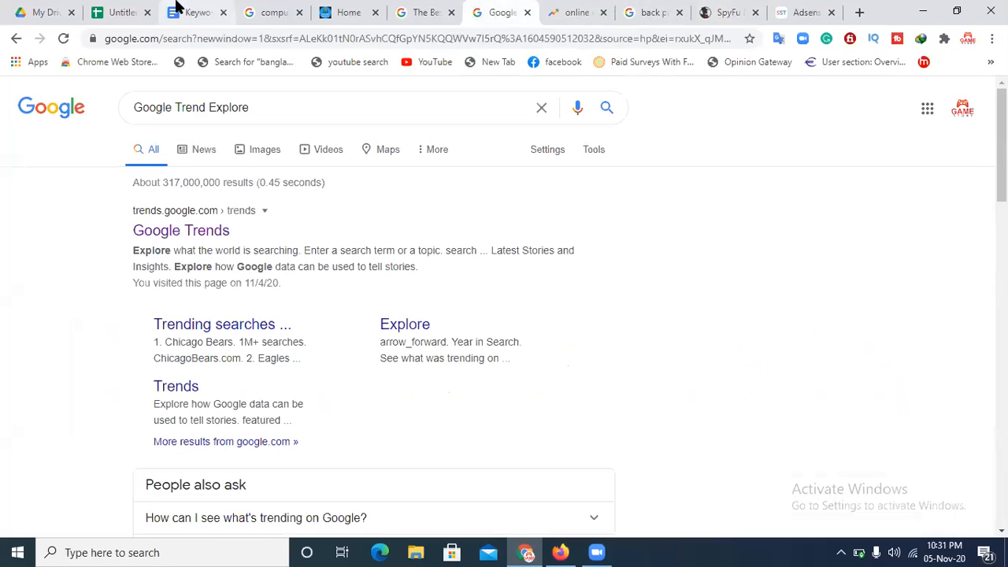
drag(322, 459, 253, 364)
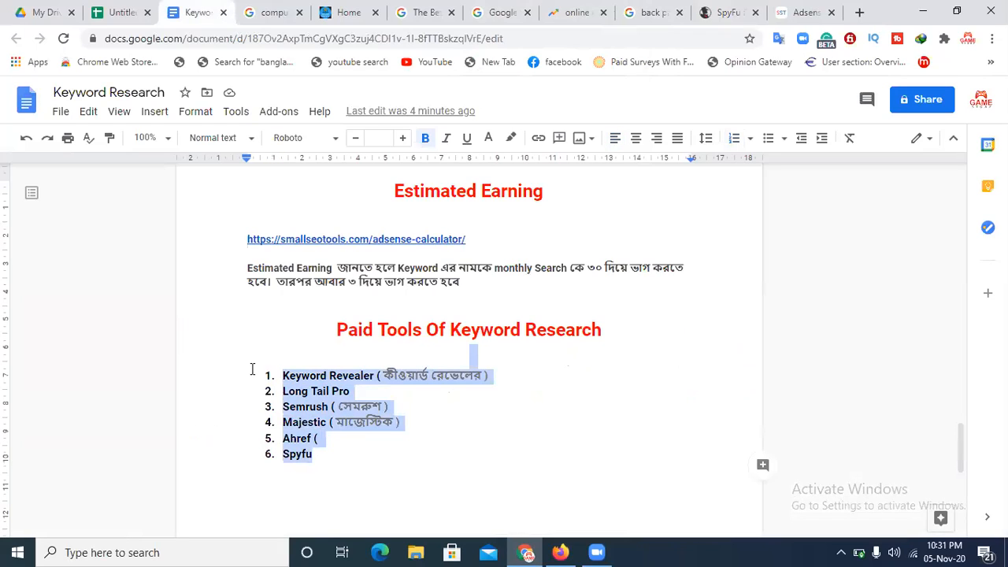
click(462, 444)
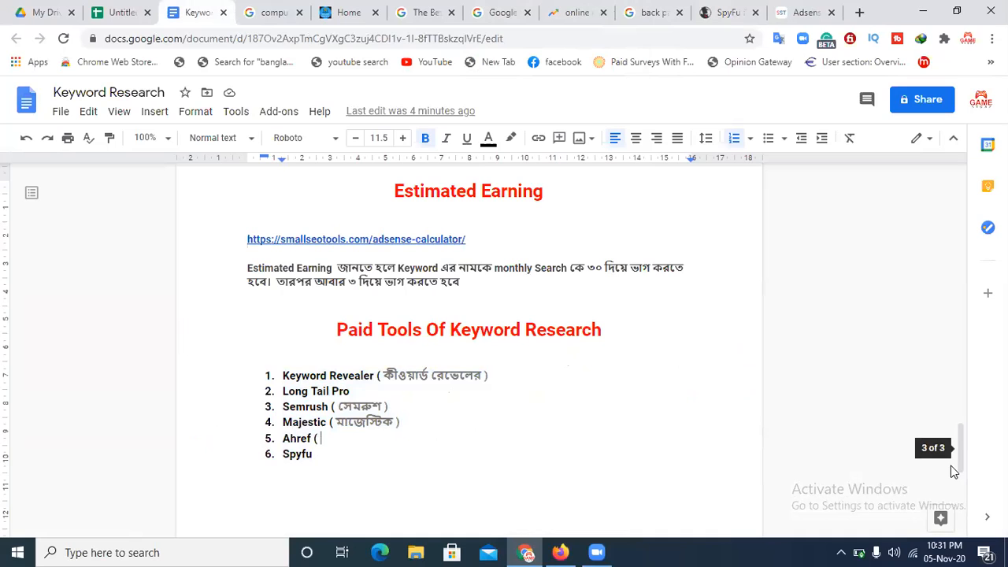
drag(957, 455, 979, 238)
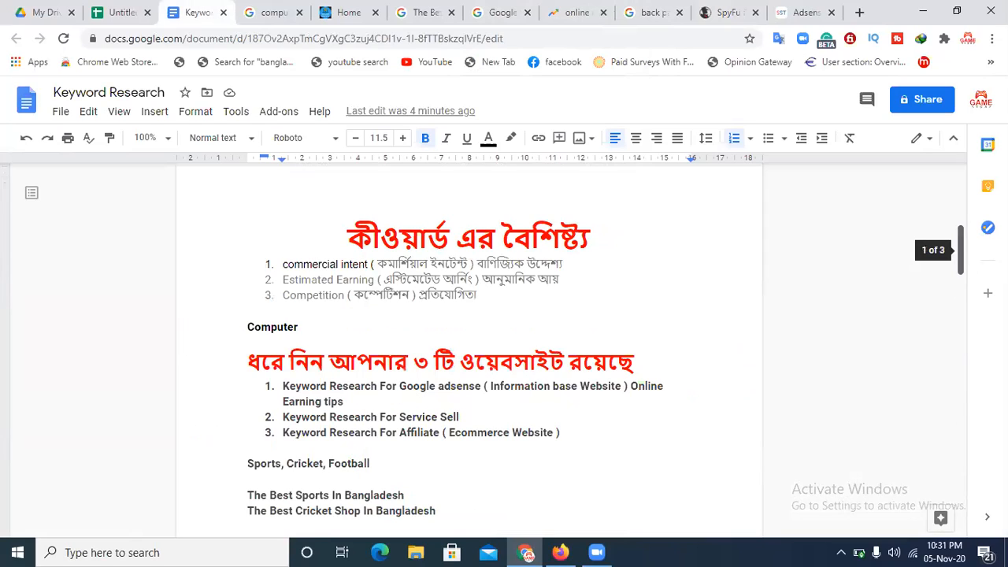